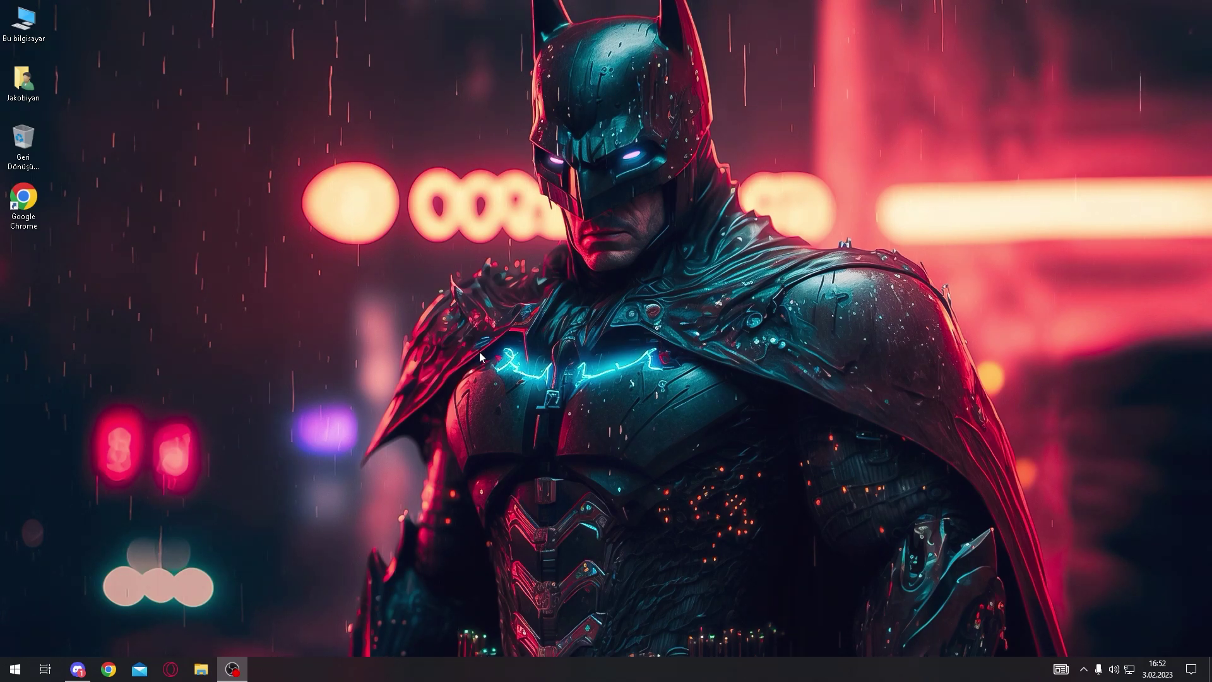
# Open the restore point settings and create a system restore point with the description "jakobiya".
pyautogui.press('super')
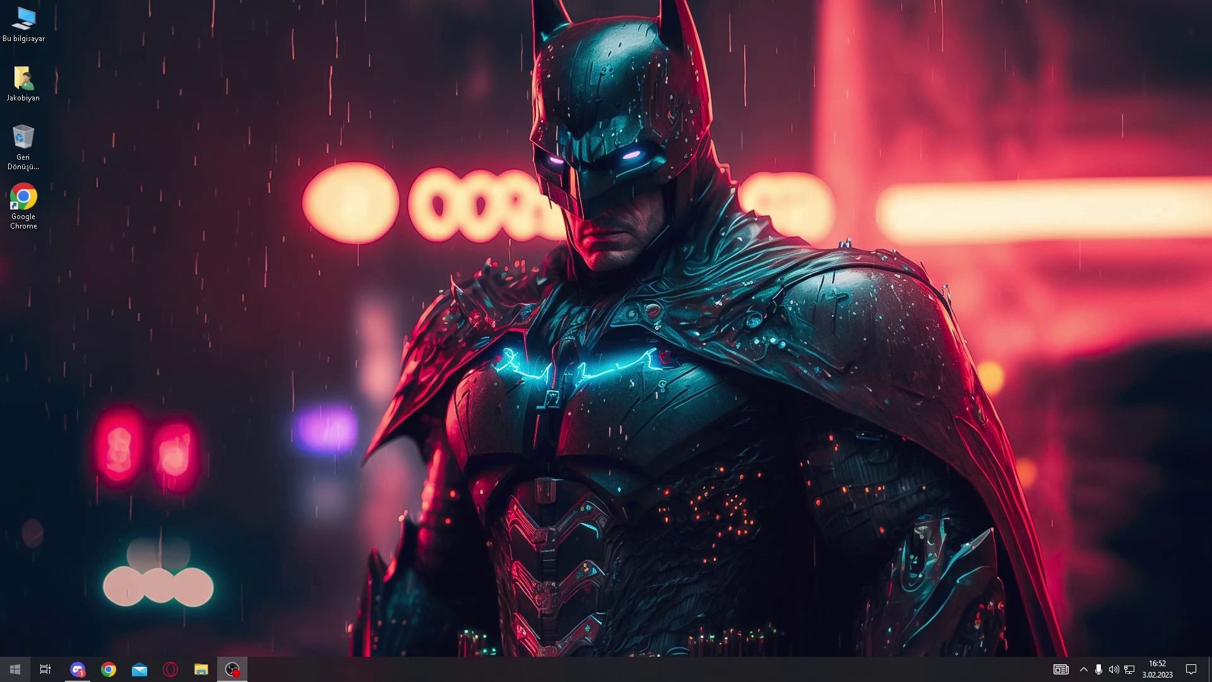
pyautogui.write('geri yü')
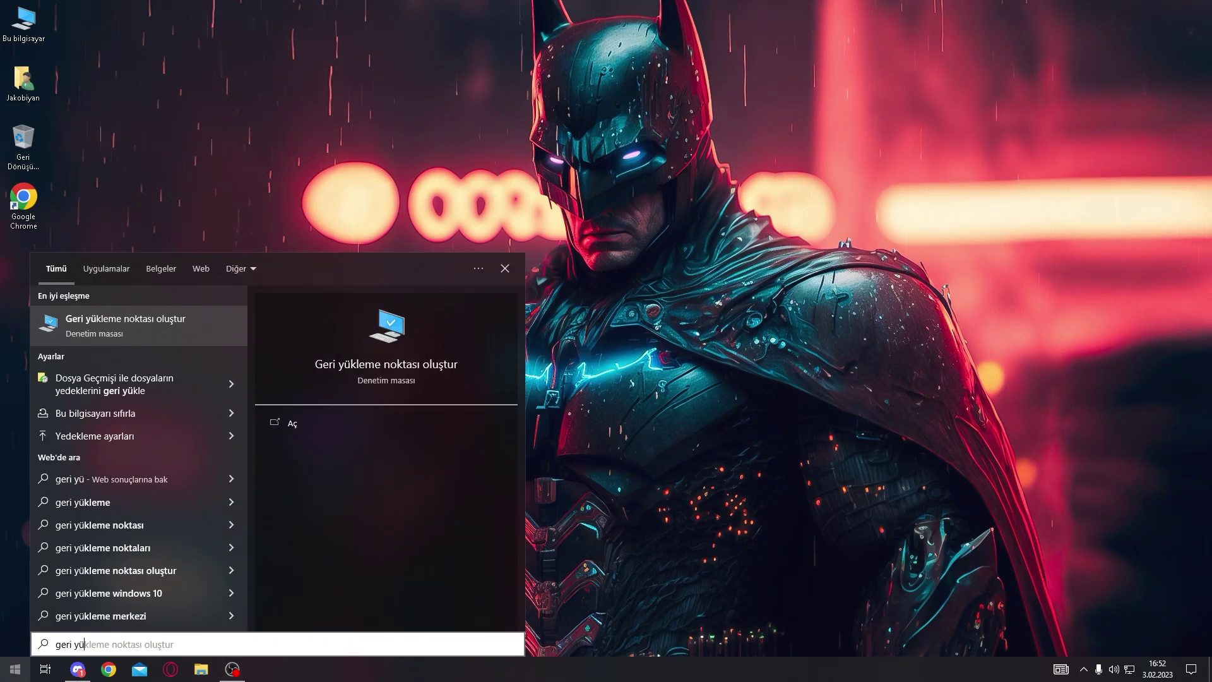
pyautogui.click(149, 327)
pyautogui.click(344, 396)
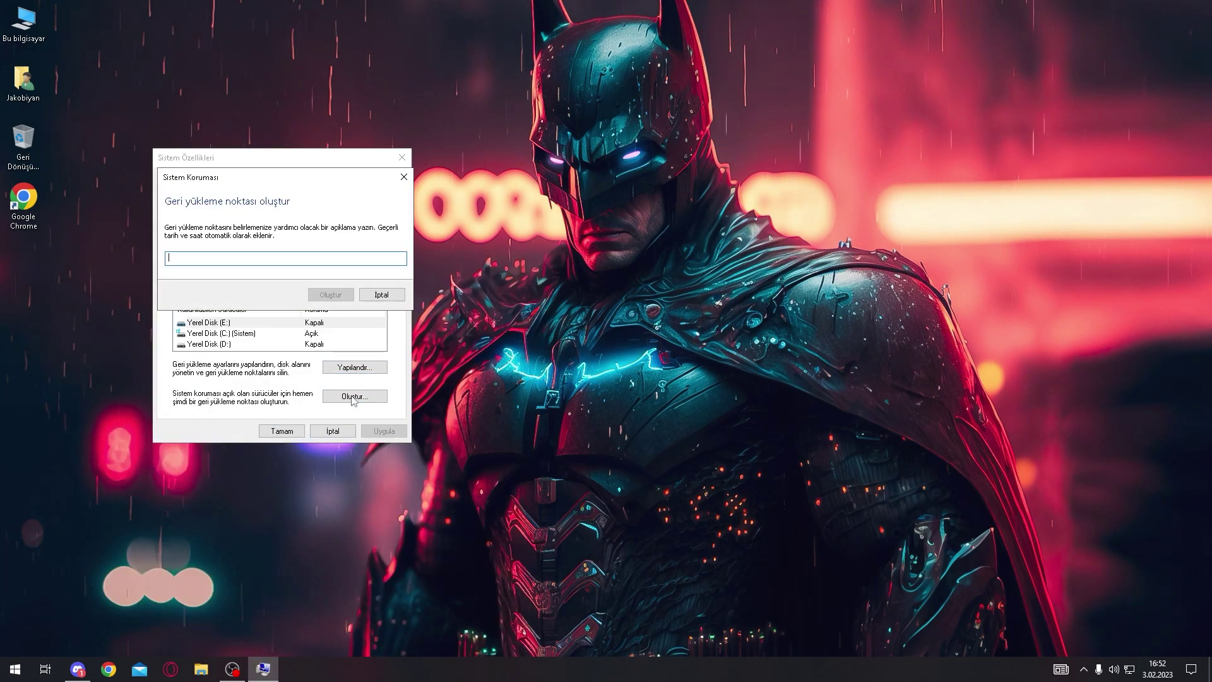
pyautogui.moveTo(299, 167); pyautogui.dragTo(644, 186)
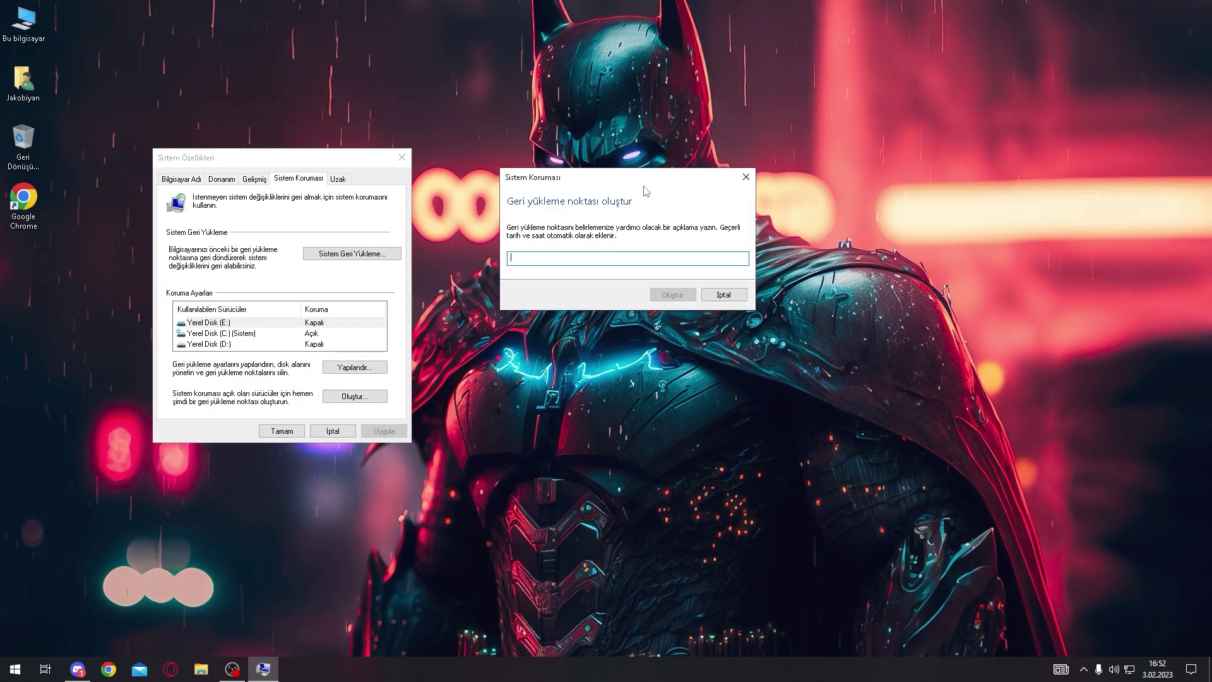
pyautogui.write('jakobiya')
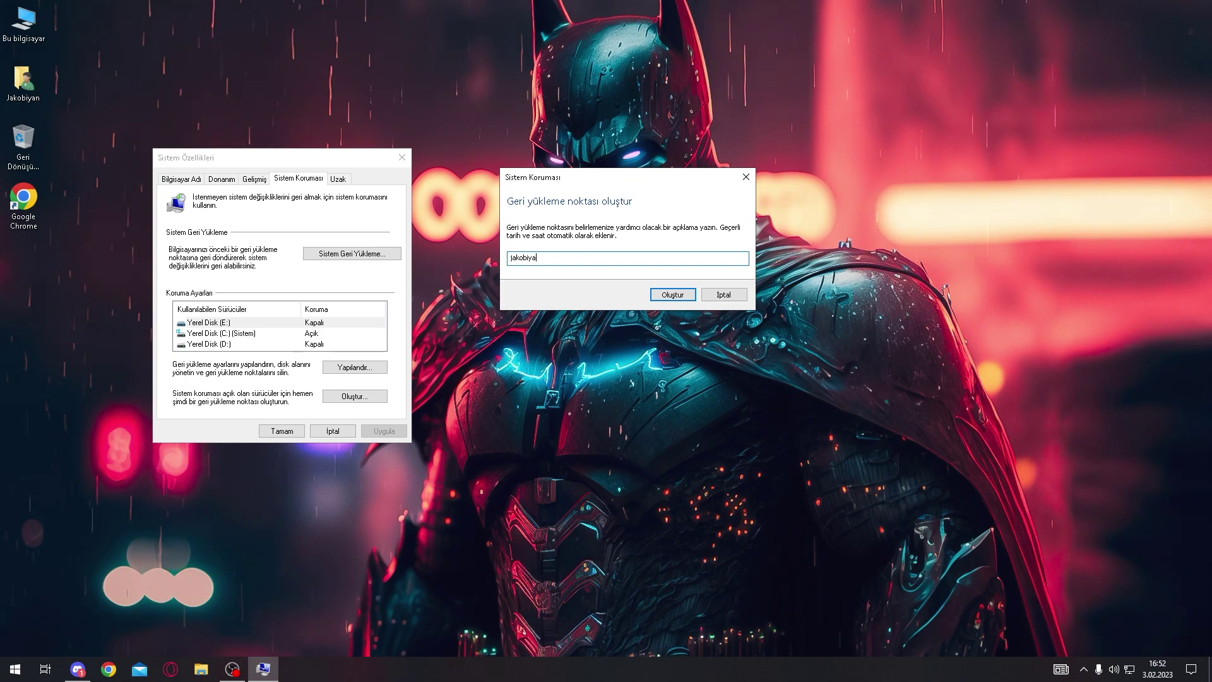
pyautogui.press('Return')
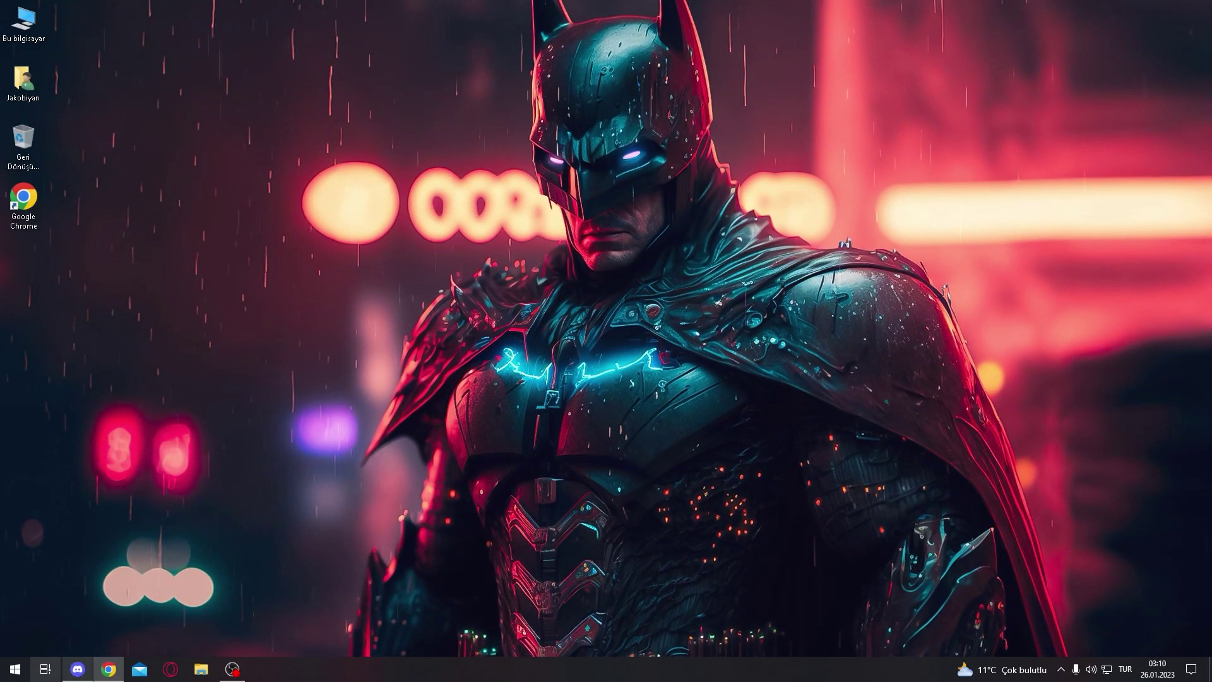
# Open the background apps settings, examine the global switch and every app's background permission, and close the settings.
pyautogui.press('super')
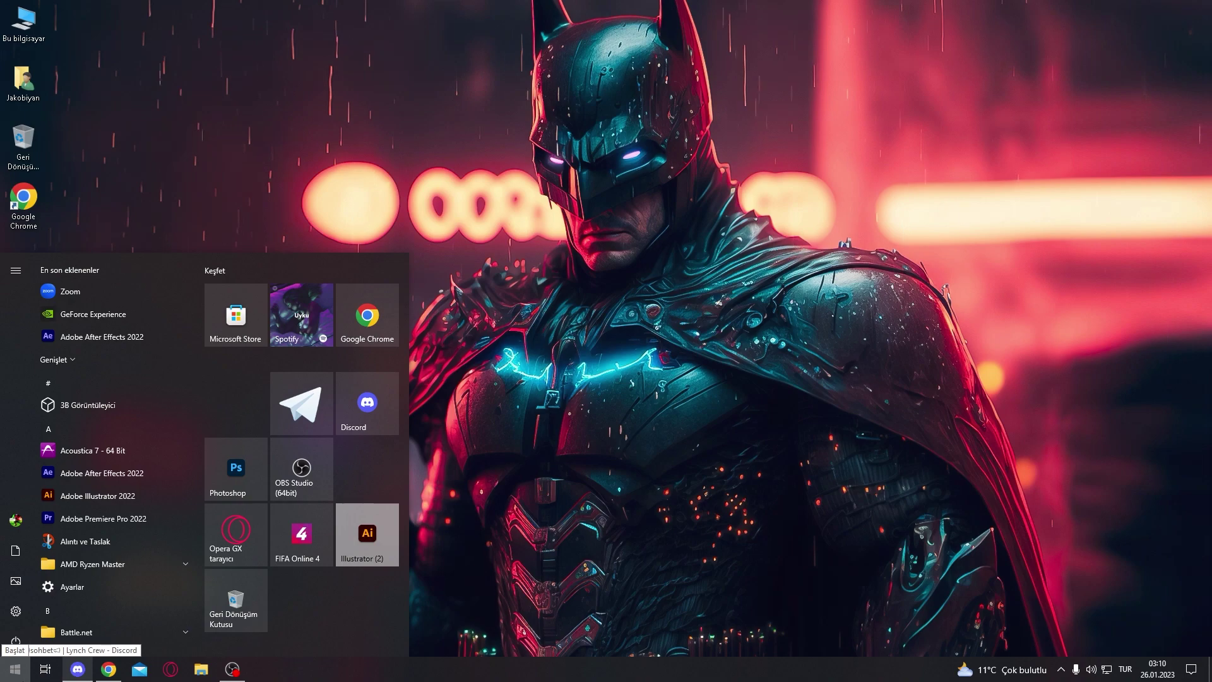
pyautogui.write('arka')
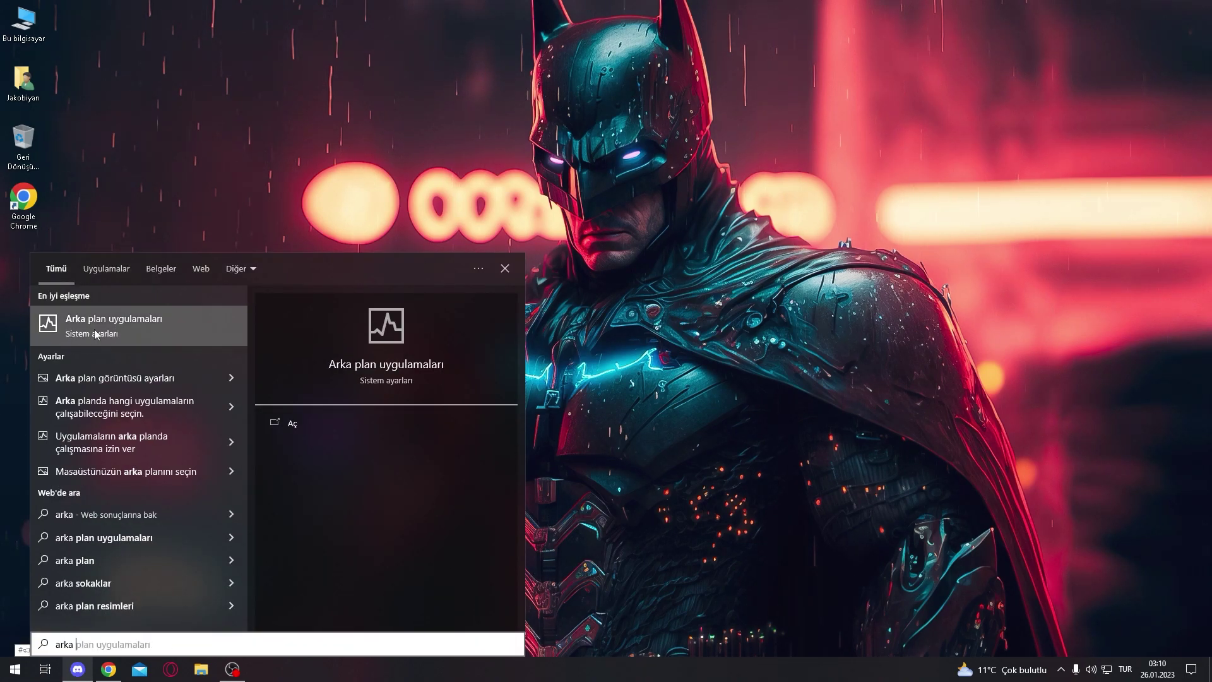
pyautogui.click(56, 327)
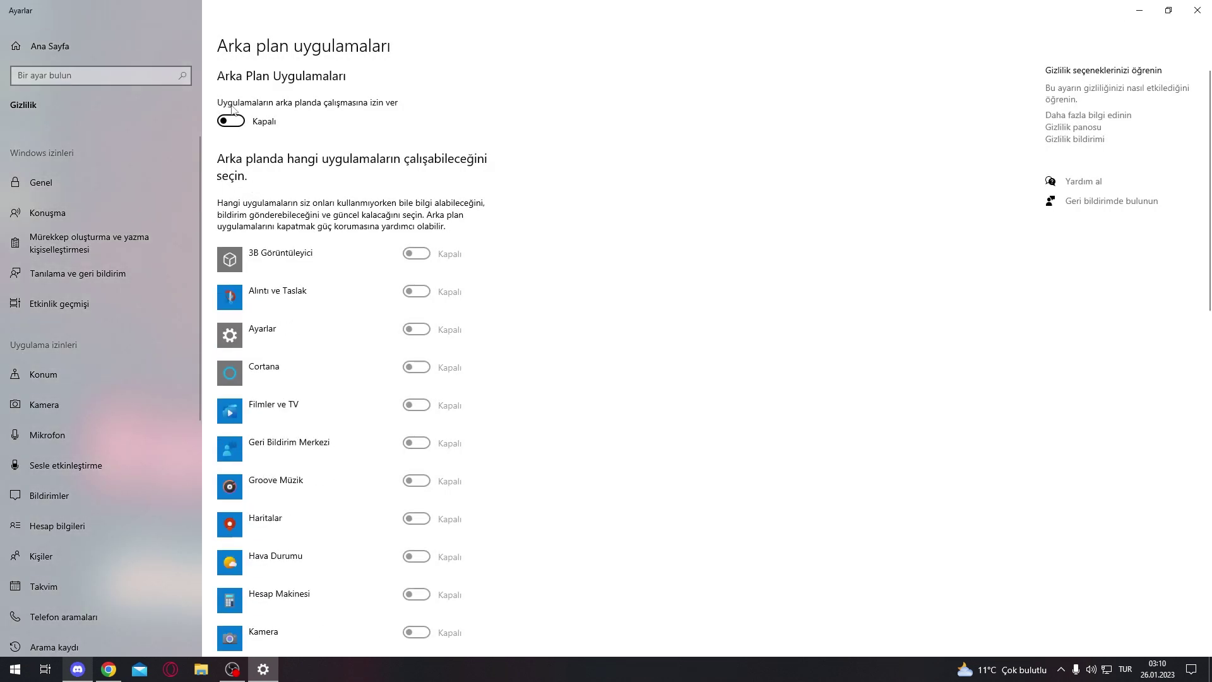
pyautogui.scroll(-4, 382, 430)
pyautogui.scroll(-15, 379, 478)
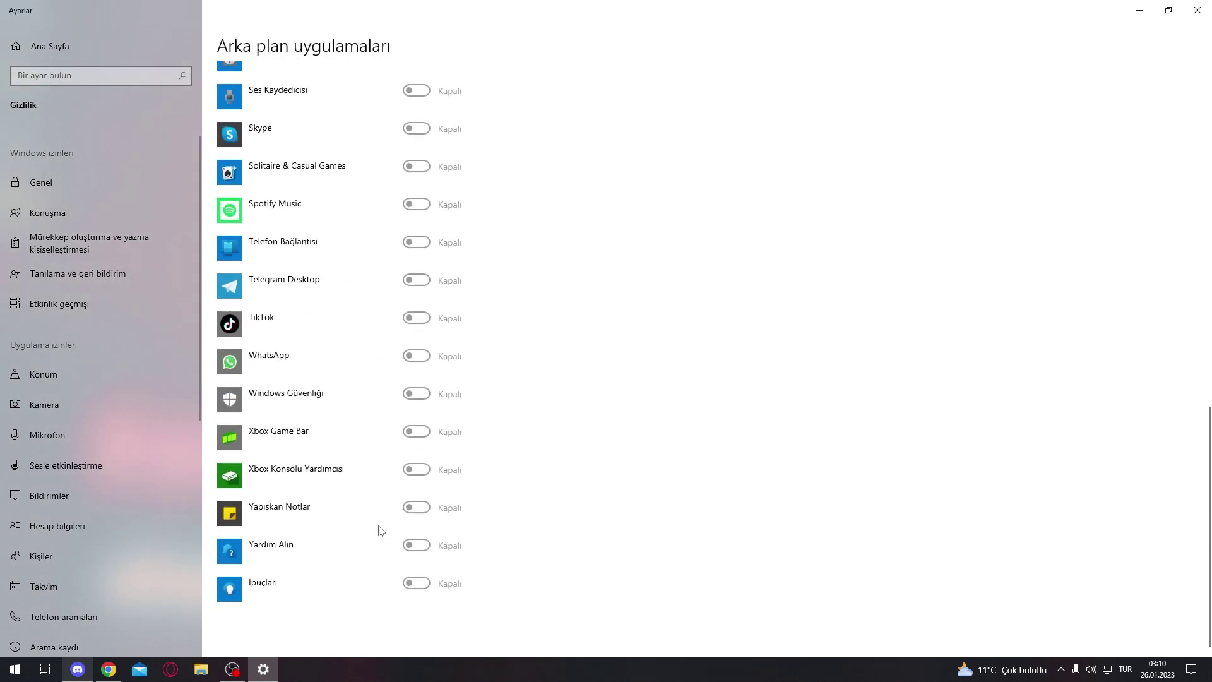
pyautogui.scroll(20, 379, 404)
pyautogui.scroll(-6, 410, 331)
pyautogui.scroll(-10, 448, 300)
pyautogui.scroll(4, 378, 468)
pyautogui.scroll(10, 378, 341)
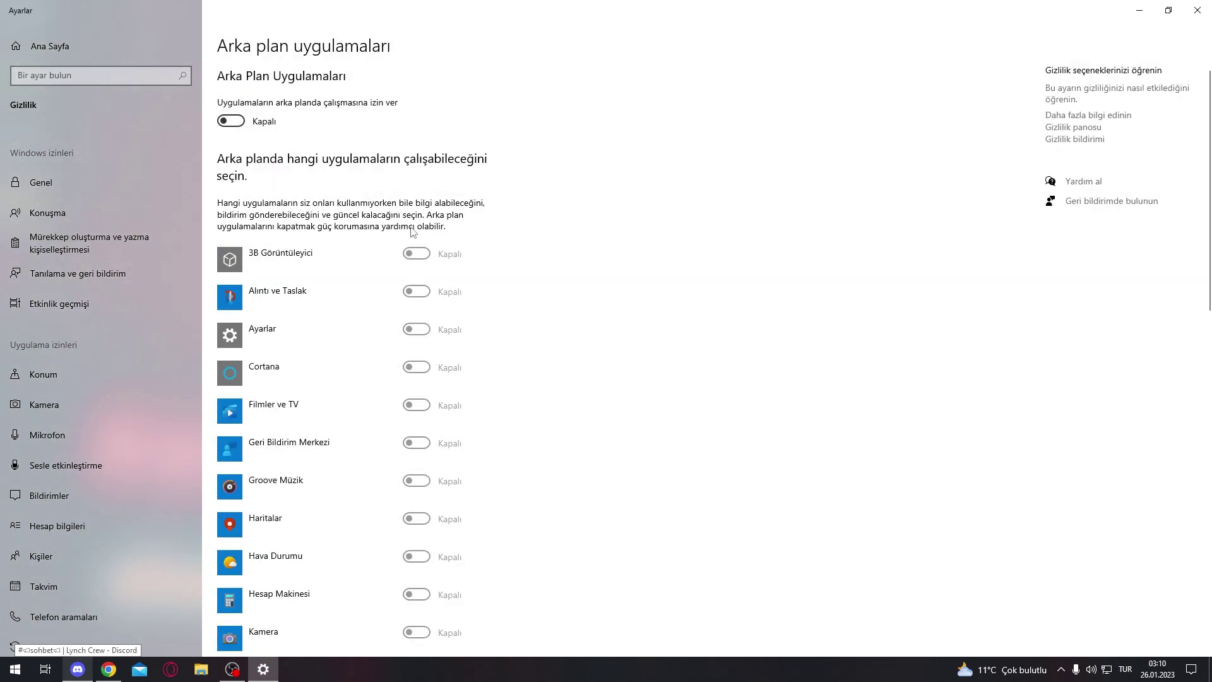
pyautogui.scroll(-15, 412, 234)
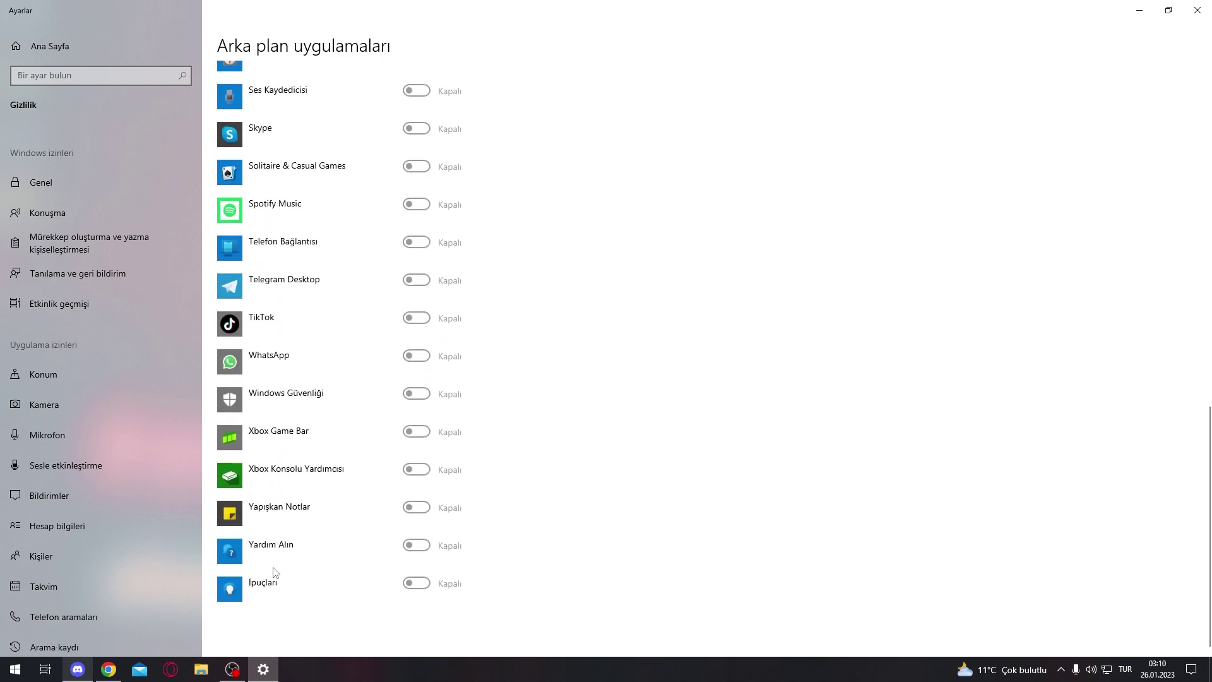
pyautogui.scroll(15, 503, 332)
pyautogui.scroll(3, 240, 293)
pyautogui.scroll(-15, 315, 347)
pyautogui.scroll(15, 434, 524)
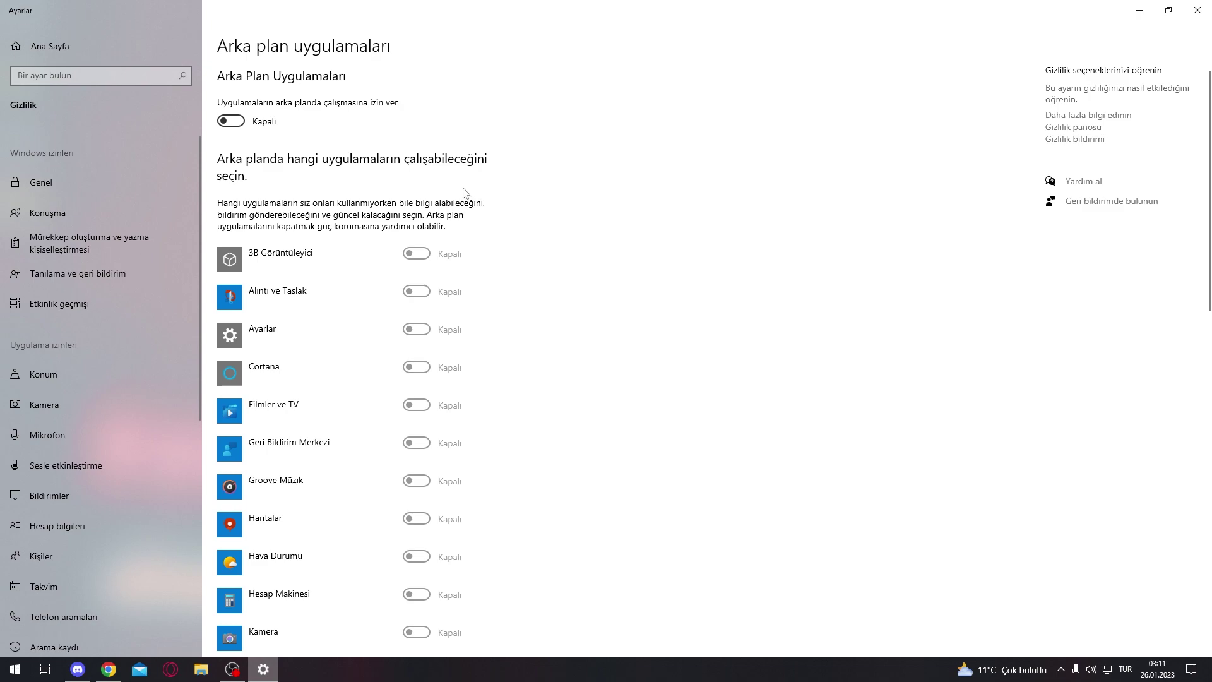
pyautogui.hotkey('alt', 'F4')
# Open the general privacy settings and turn off Windows app launch tracking for improving Start and search results.
pyautogui.press('super')
pyautogui.write('g')
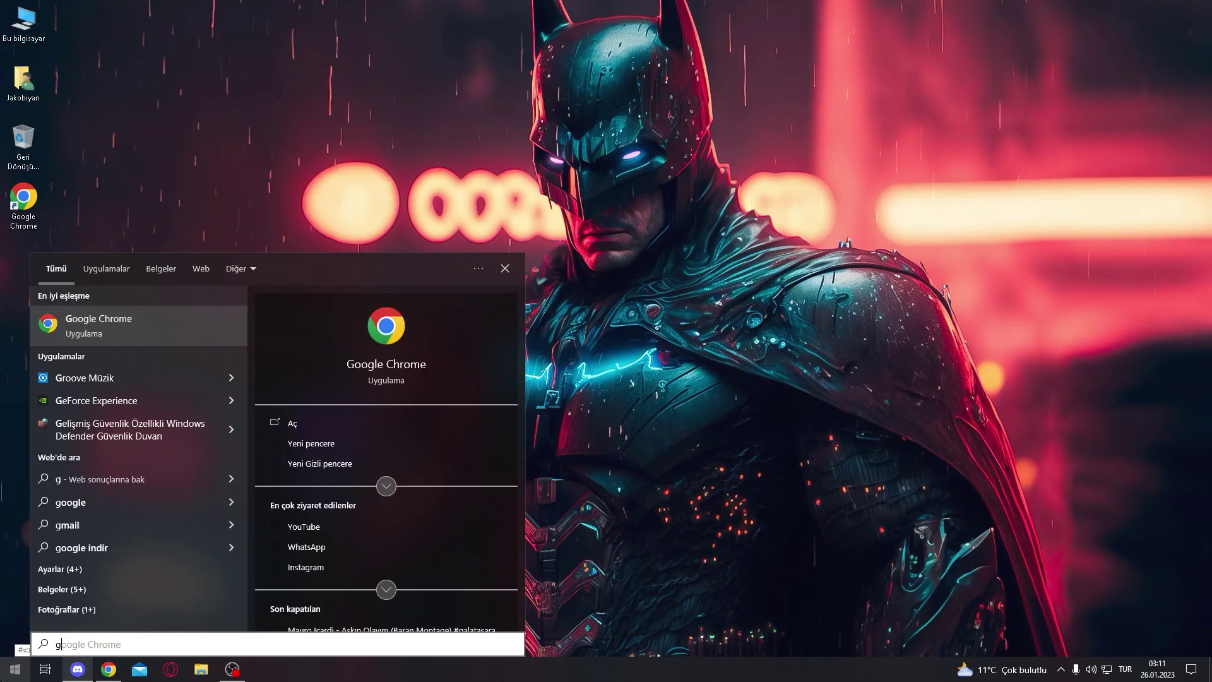
pyautogui.write('izli')
pyautogui.press('Return')
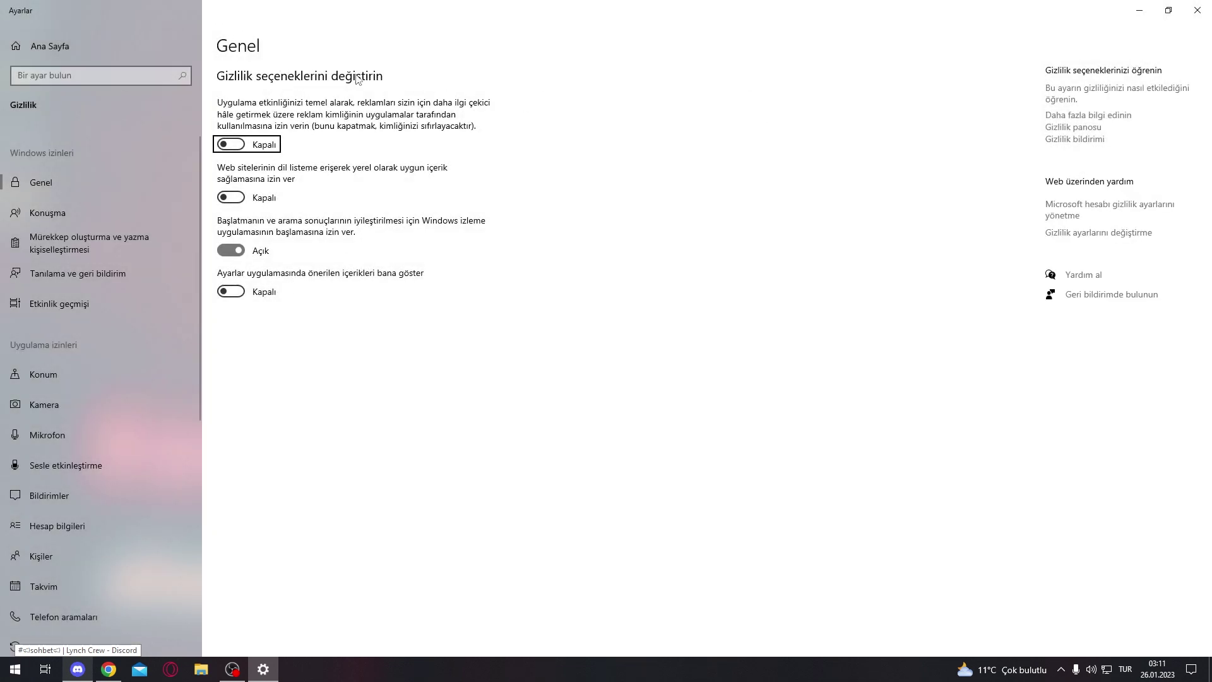
pyautogui.click(231, 250)
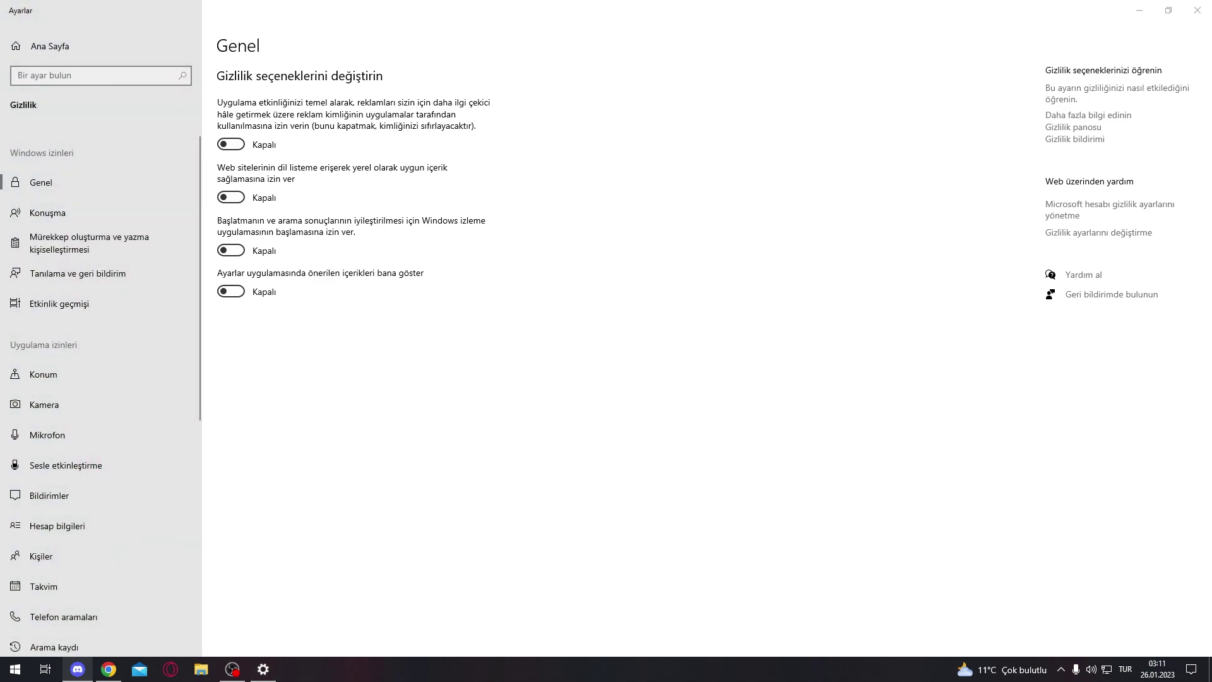
# Review the speech, inking and typing, diagnostics and feedback, and activity history privacy settings, and close the settings.
pyautogui.click(93, 211)
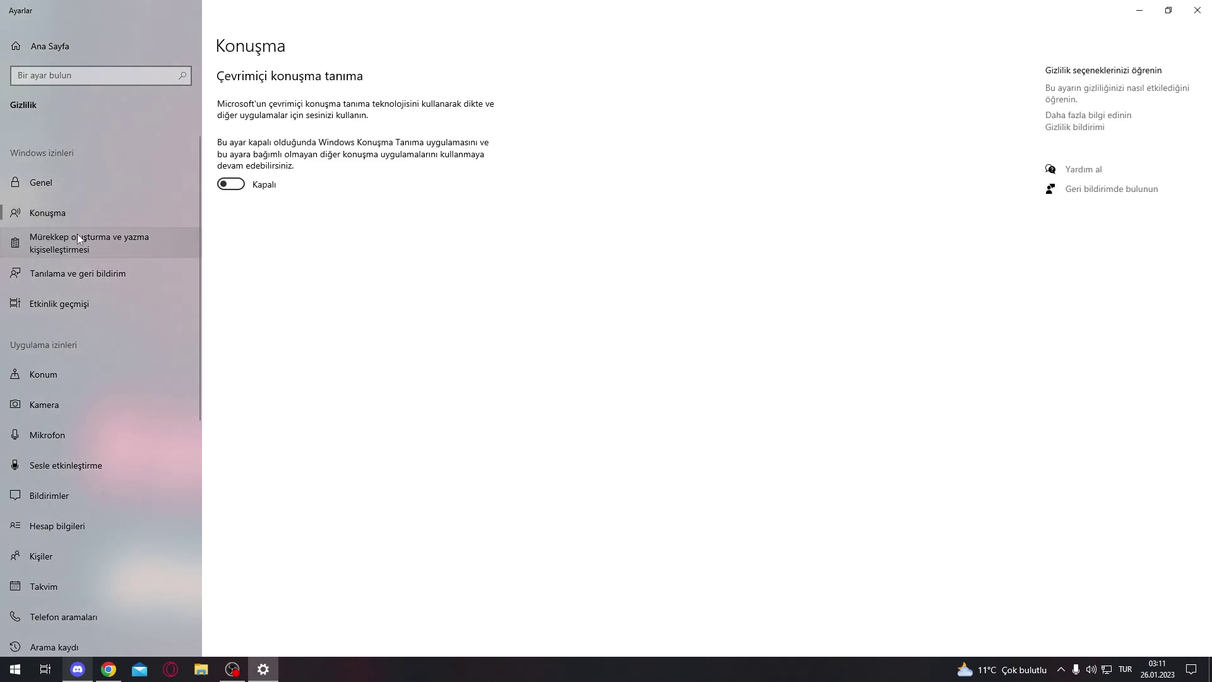
pyautogui.click(77, 233)
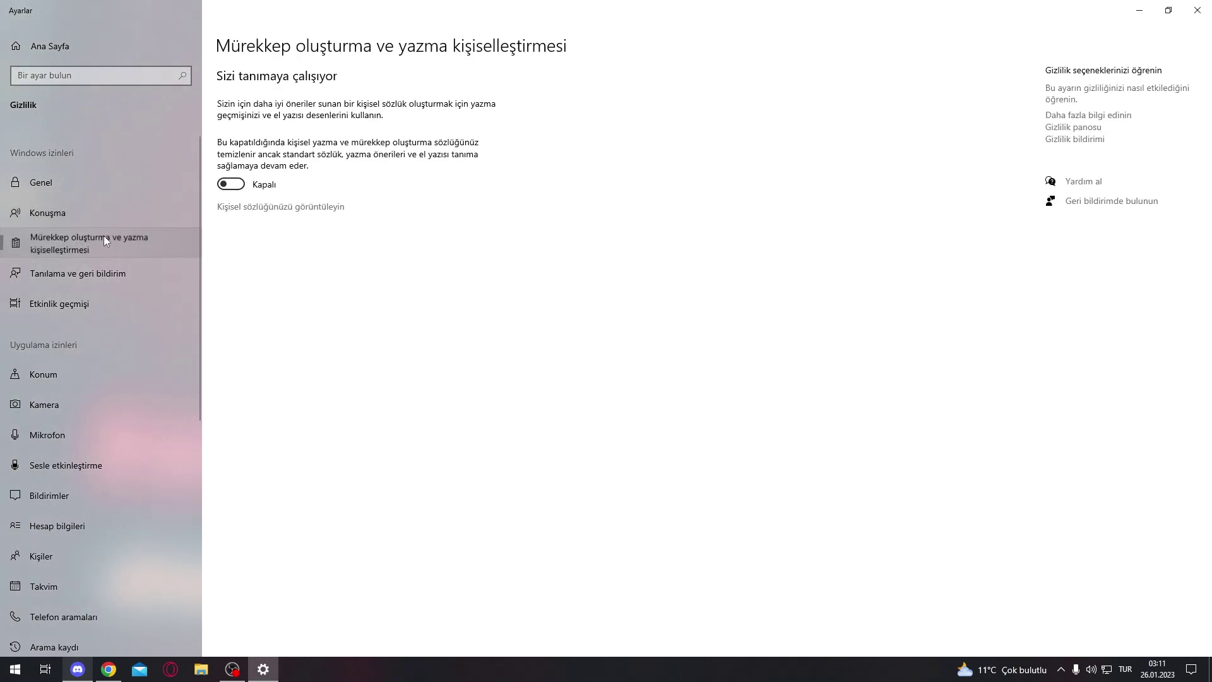
pyautogui.click(142, 272)
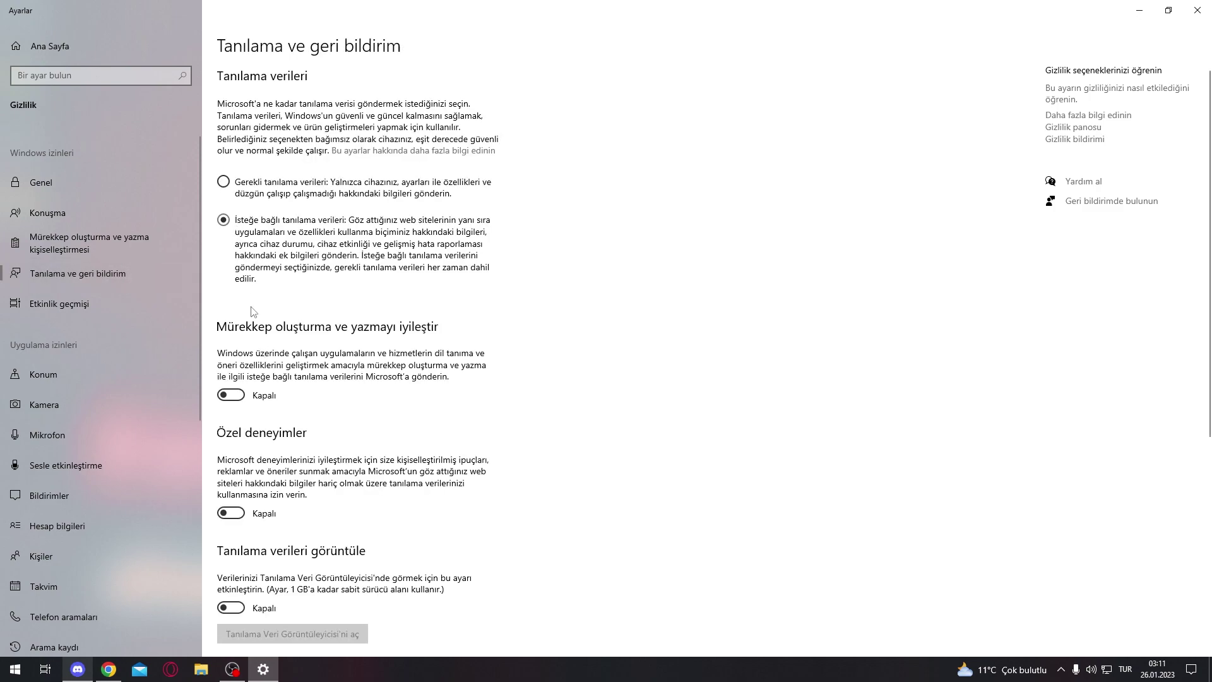
pyautogui.scroll(-5, 245, 406)
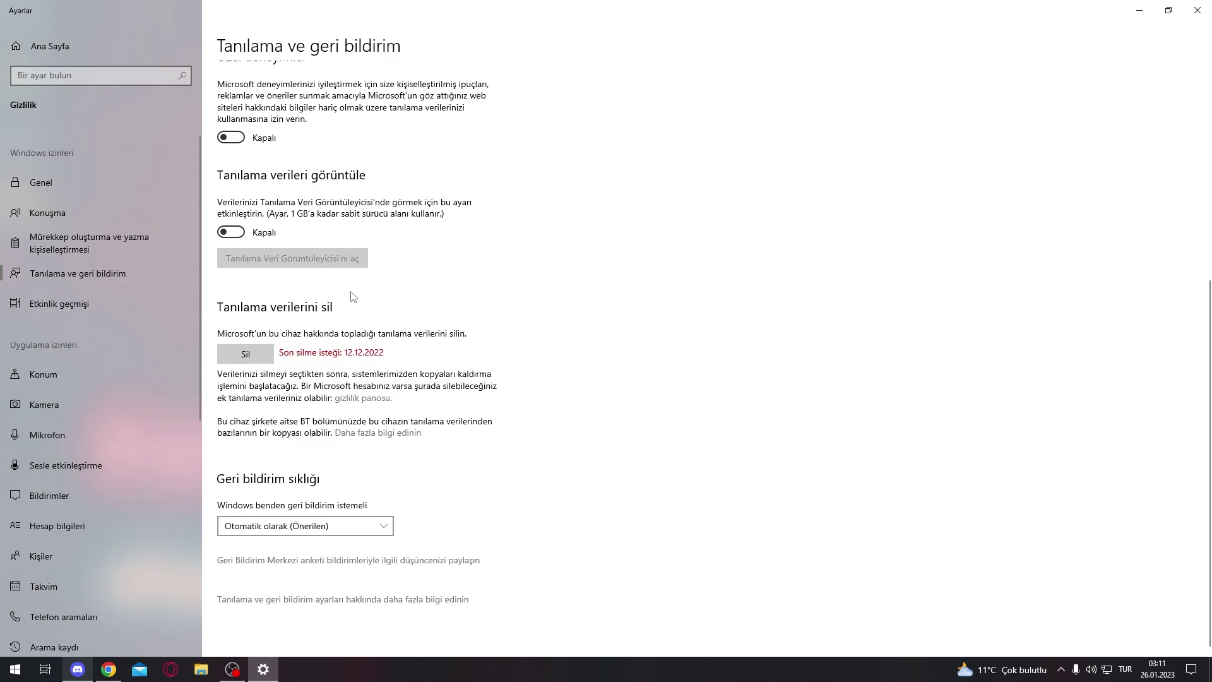
pyautogui.scroll(1, 418, 299)
pyautogui.scroll(5, 418, 300)
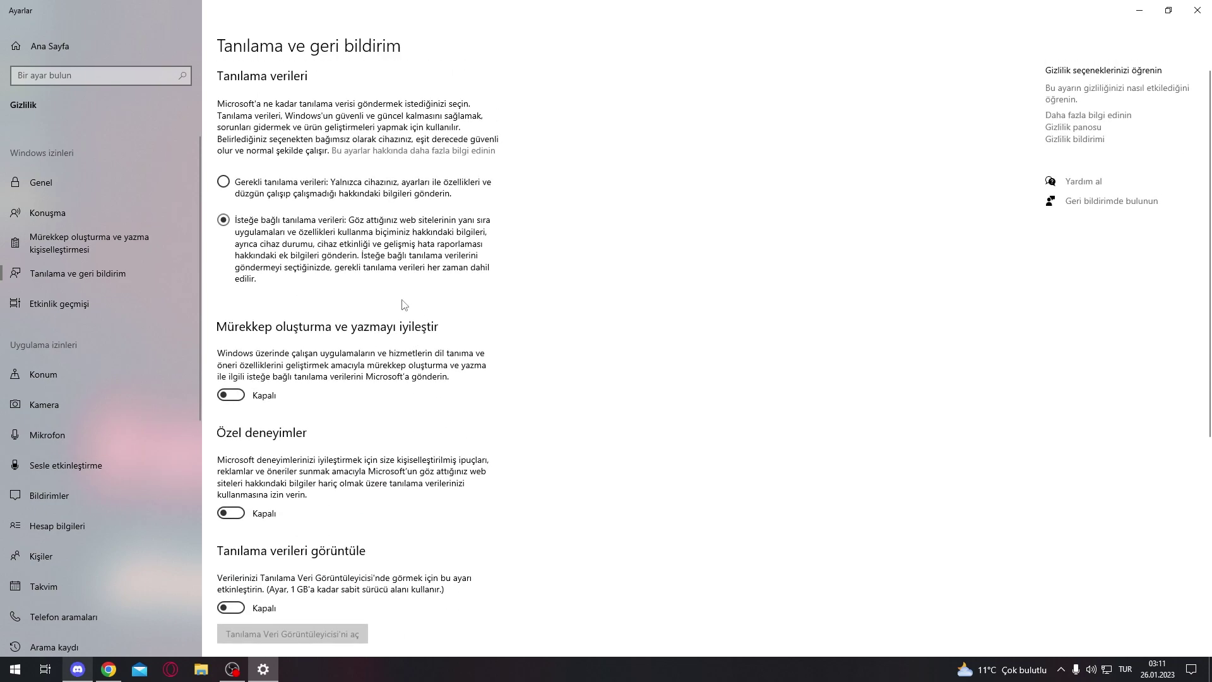
pyautogui.click(158, 297)
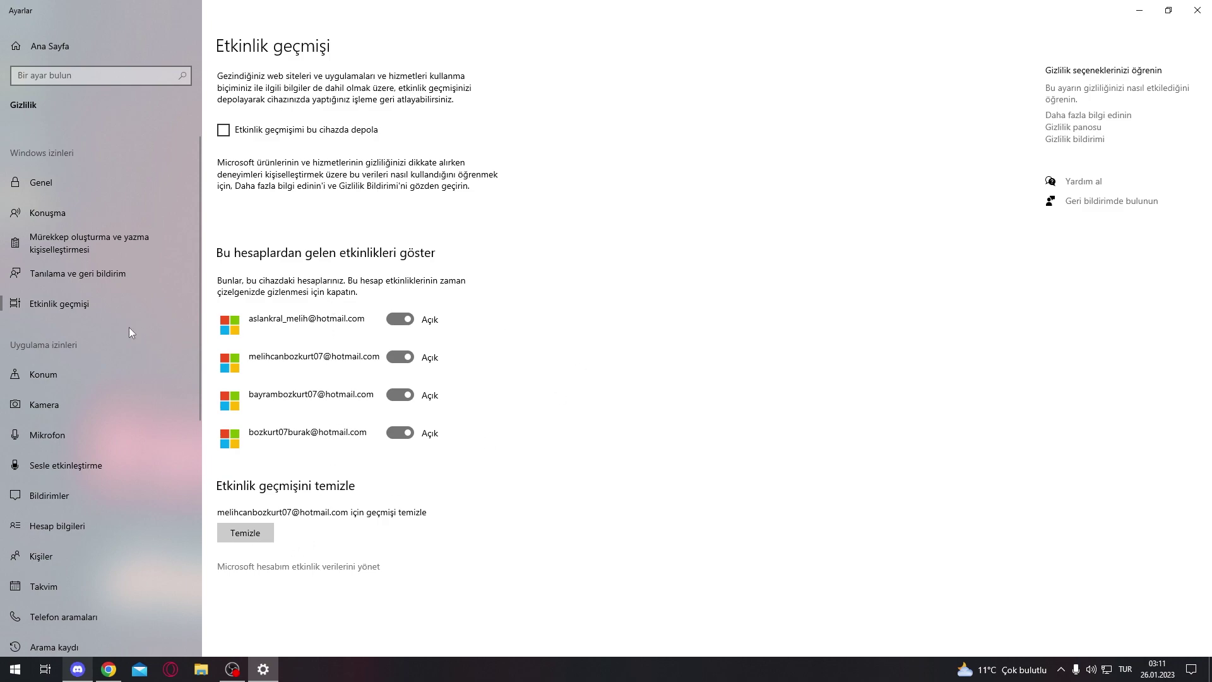
pyautogui.click(1197, 10)
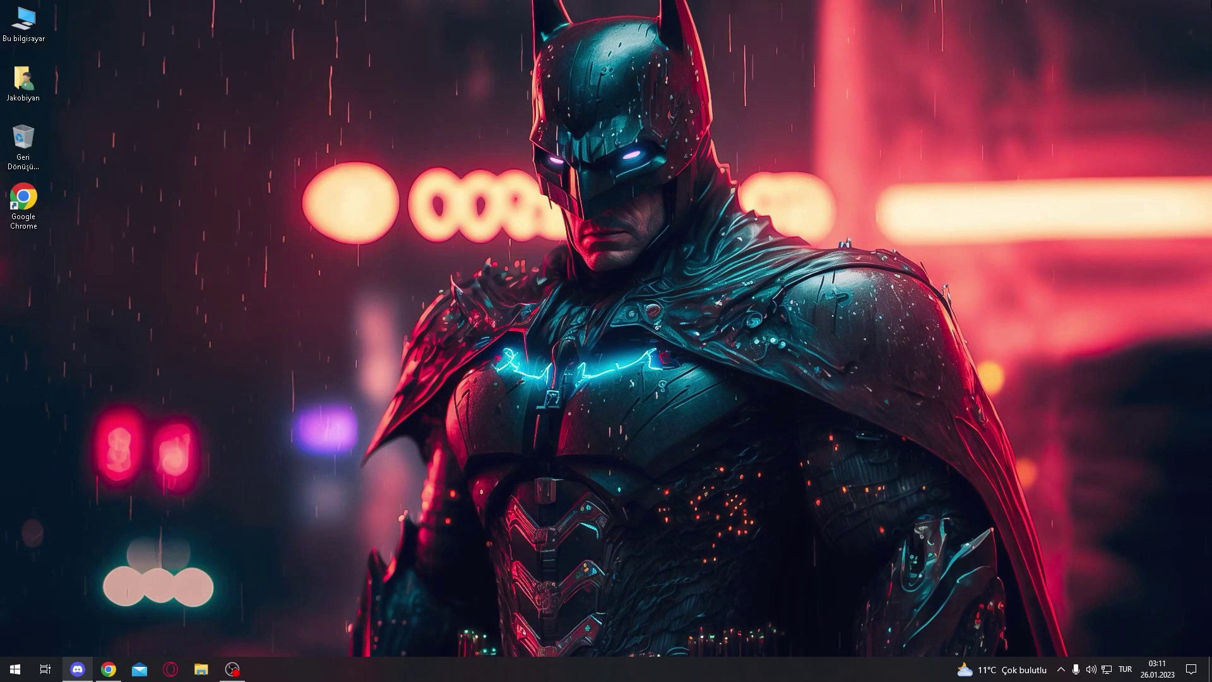
# Open the Game Mode settings, check them along with the Xbox Game Bar and Captures settings, and close the settings.
pyautogui.press('super')
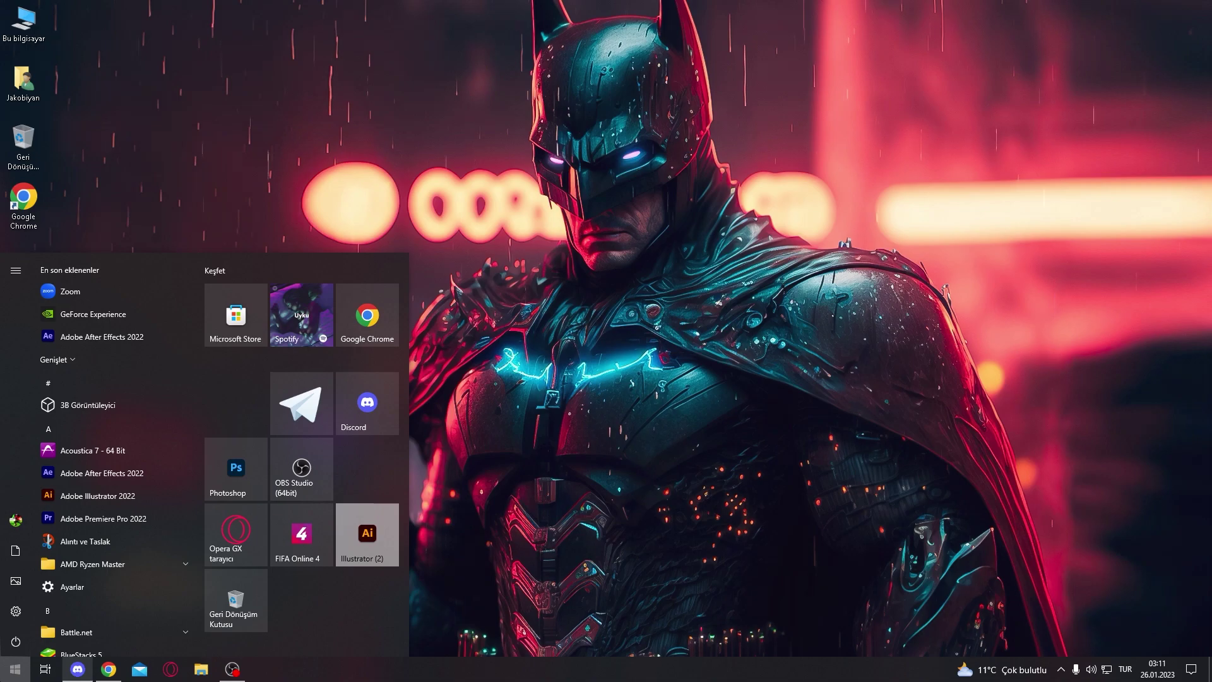
pyautogui.write('oyun')
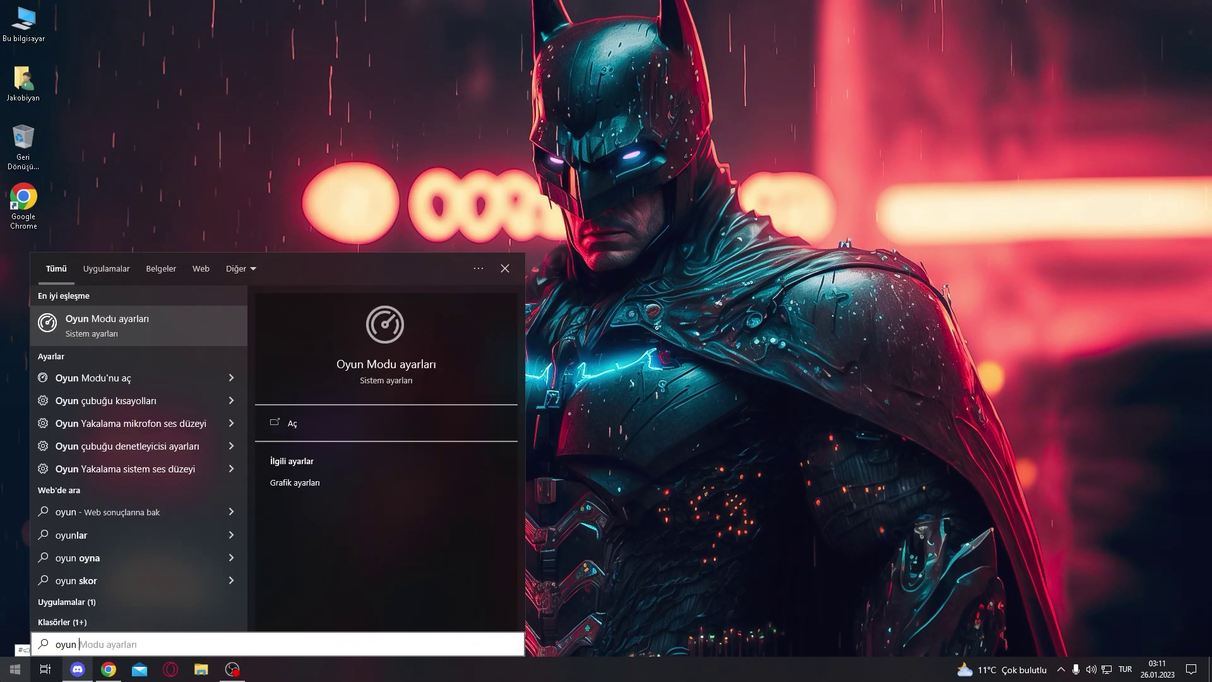
pyautogui.press('Return')
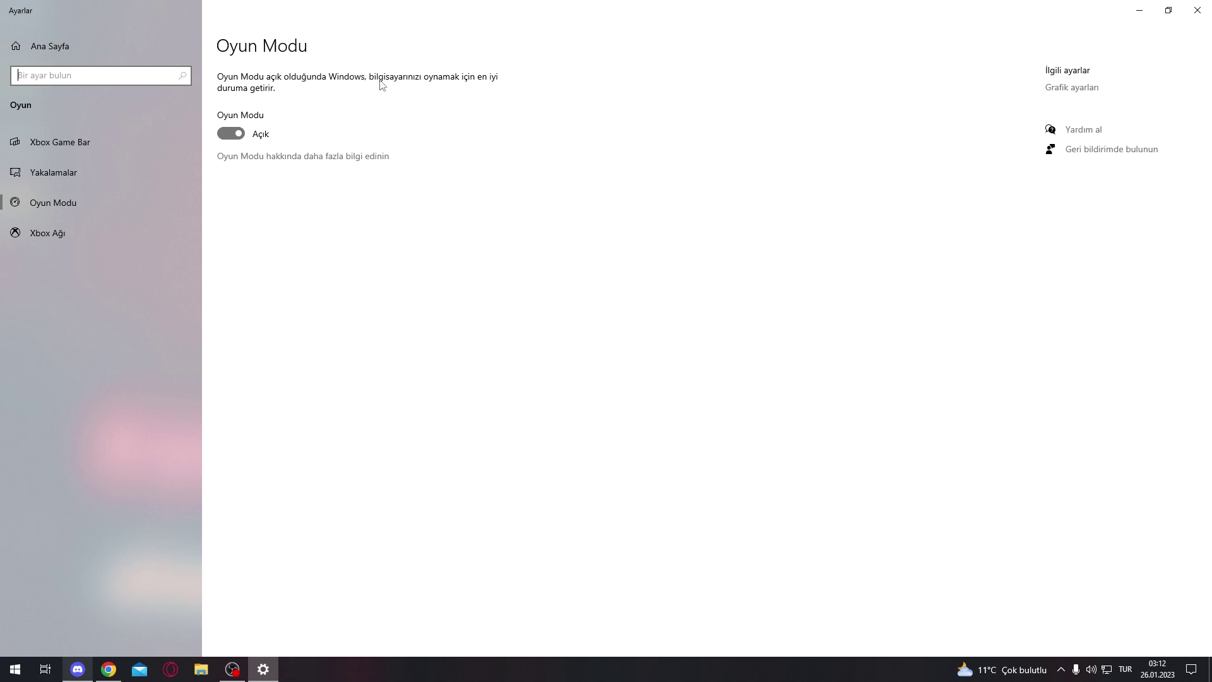
pyautogui.click(69, 144)
pyautogui.scroll(-1, 309, 257)
pyautogui.scroll(1, 309, 257)
pyautogui.scroll(-2, 284, 253)
pyautogui.scroll(2, 253, 221)
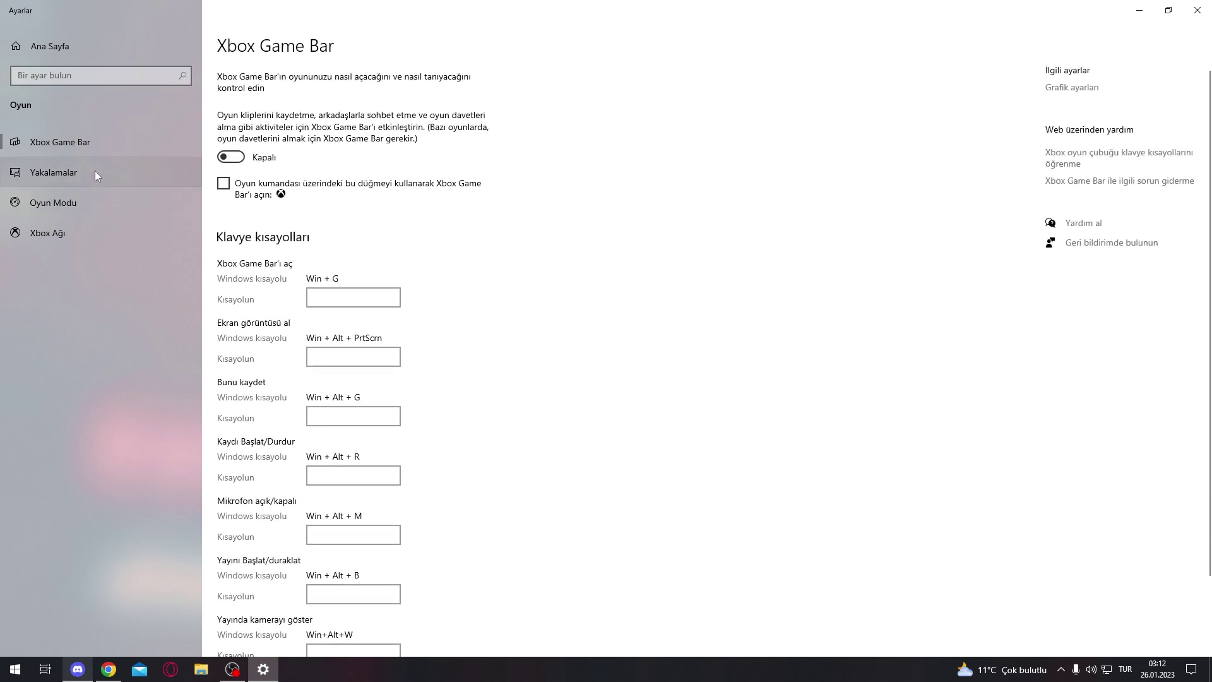
pyautogui.click(100, 171)
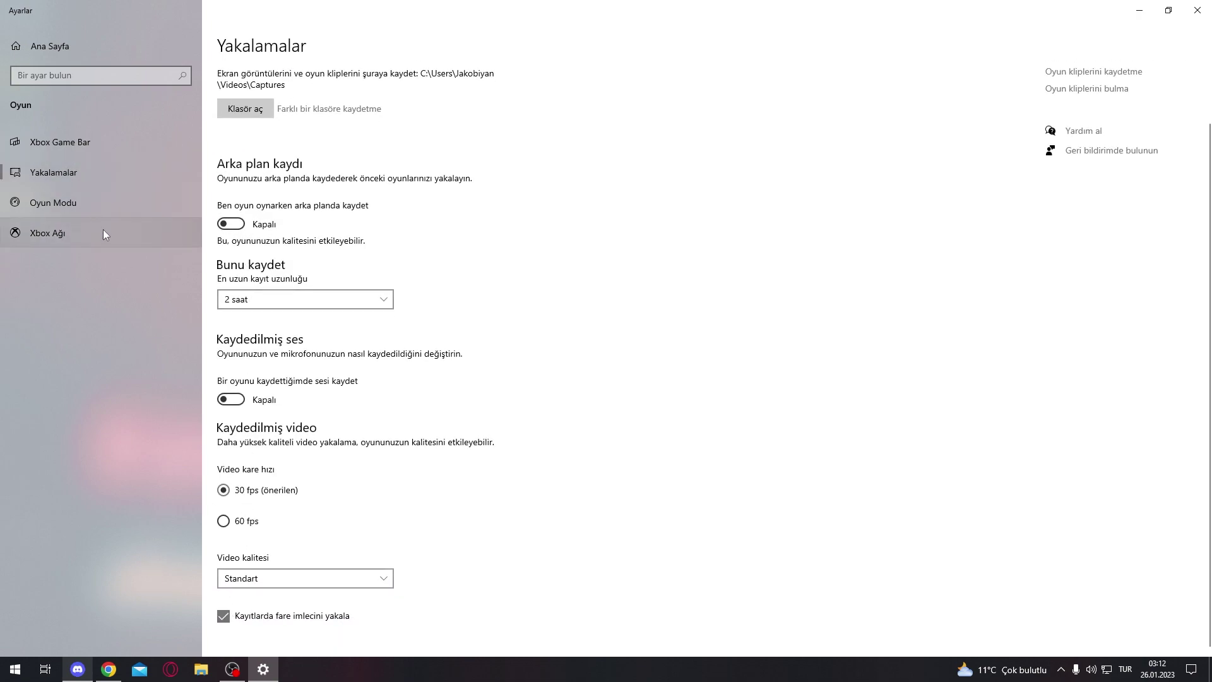
pyautogui.click(1198, 10)
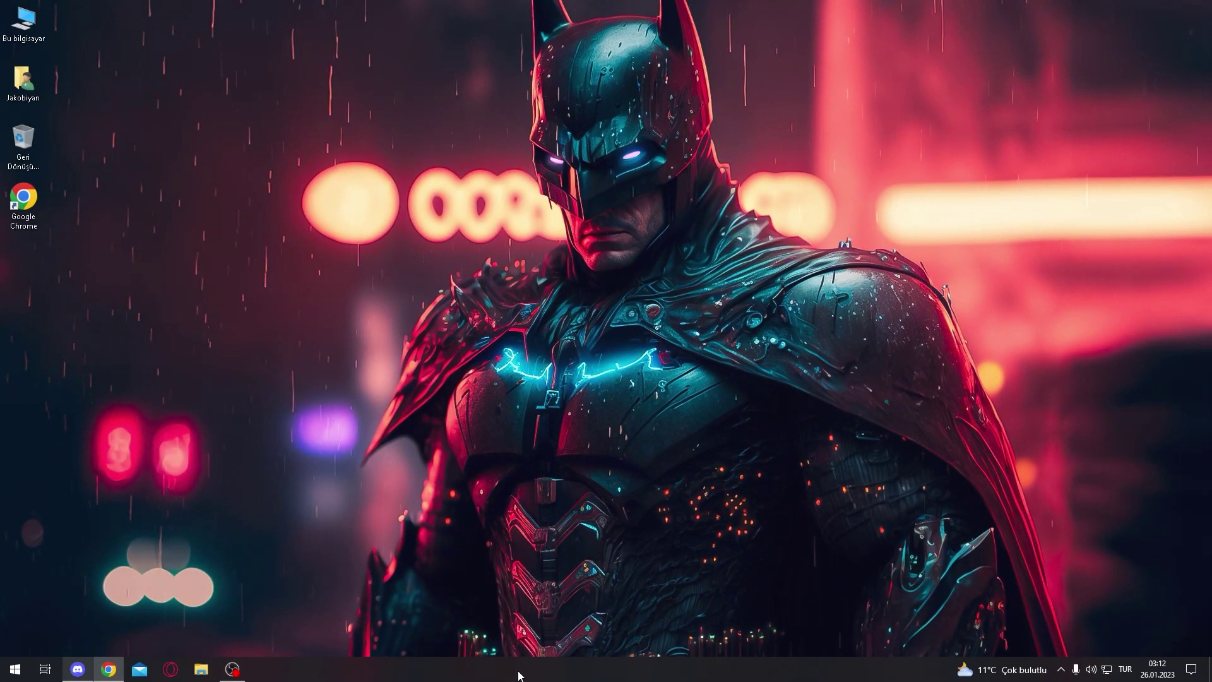
# Open Task Manager, show the list of startup apps, and maximize the window.
pyautogui.rightClick(519, 675)
pyautogui.click(536, 615)
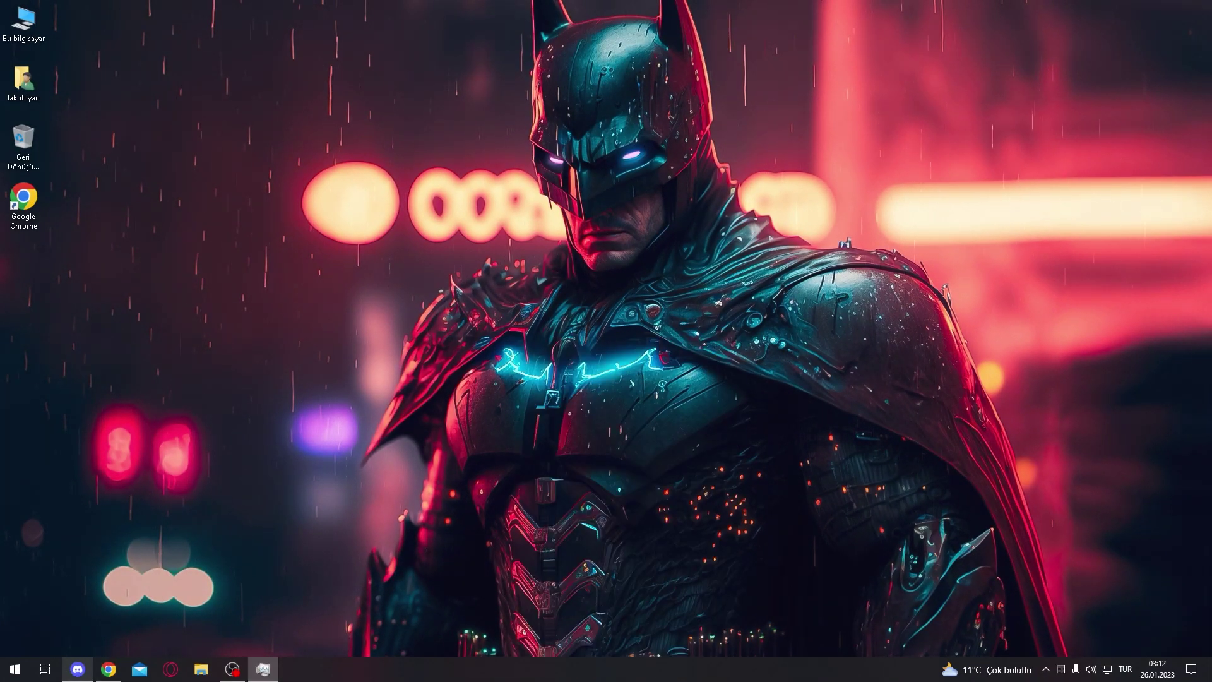
pyautogui.click(414, 203)
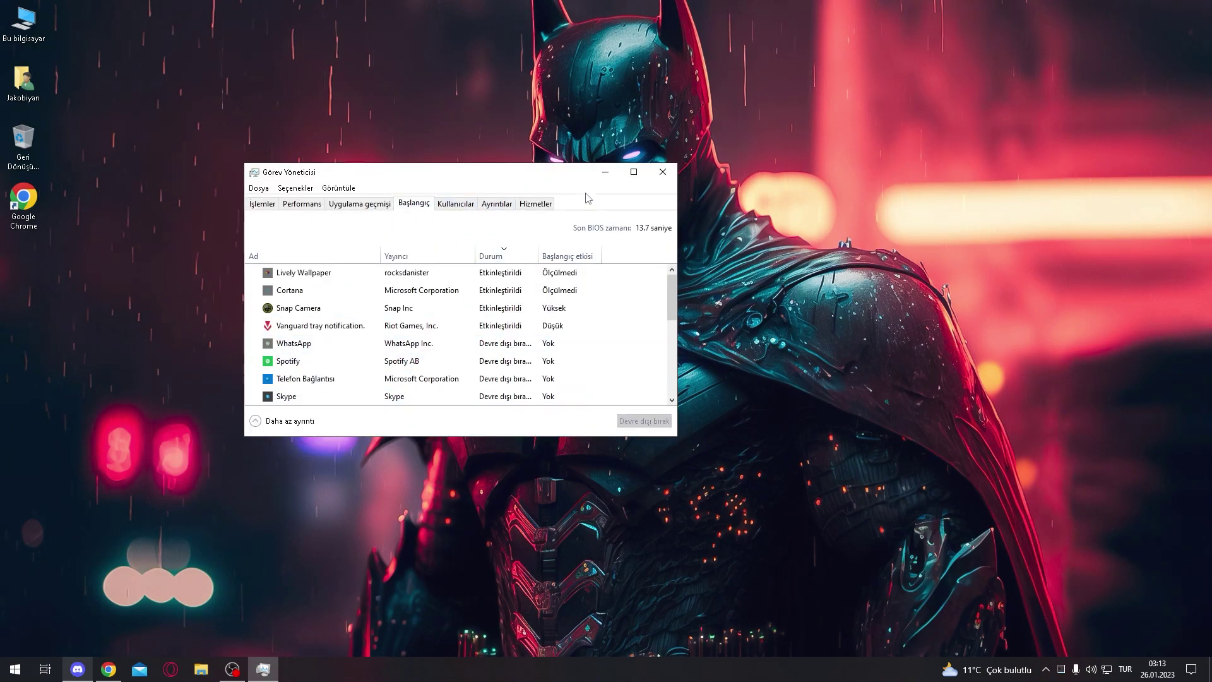
pyautogui.doubleClick(547, 177)
pyautogui.click(546, 177)
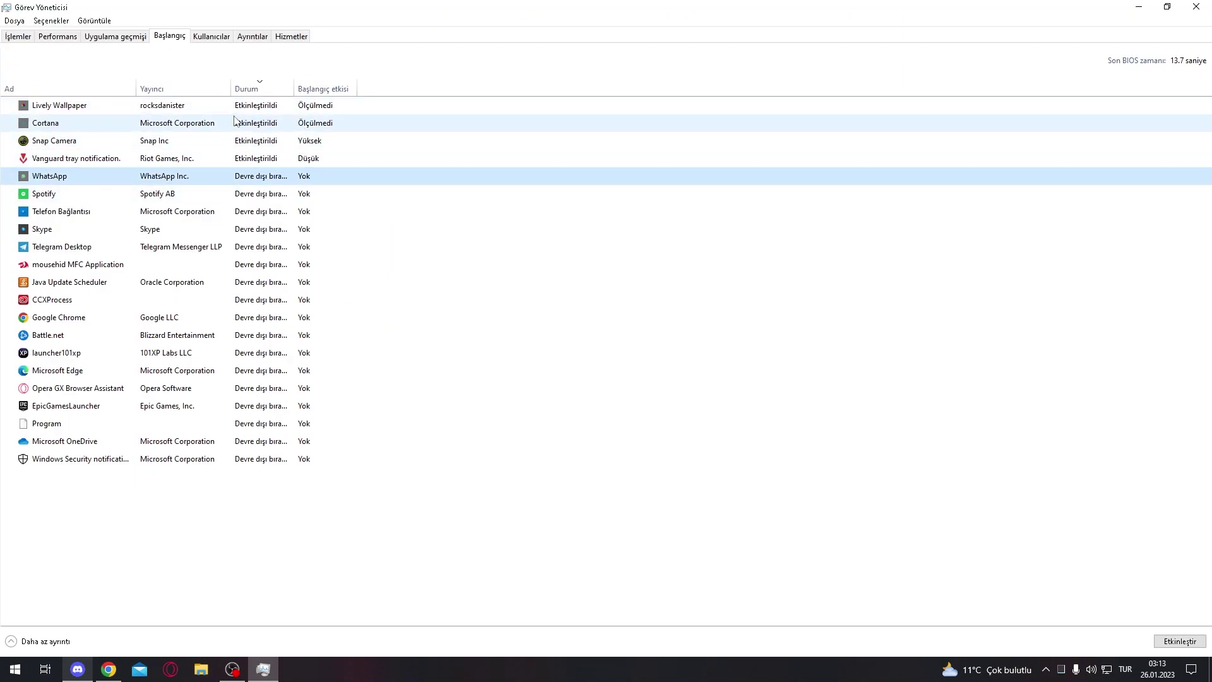
# Disable Cortana from running at startup and select the Lively Wallpaper entry.
pyautogui.click(222, 163)
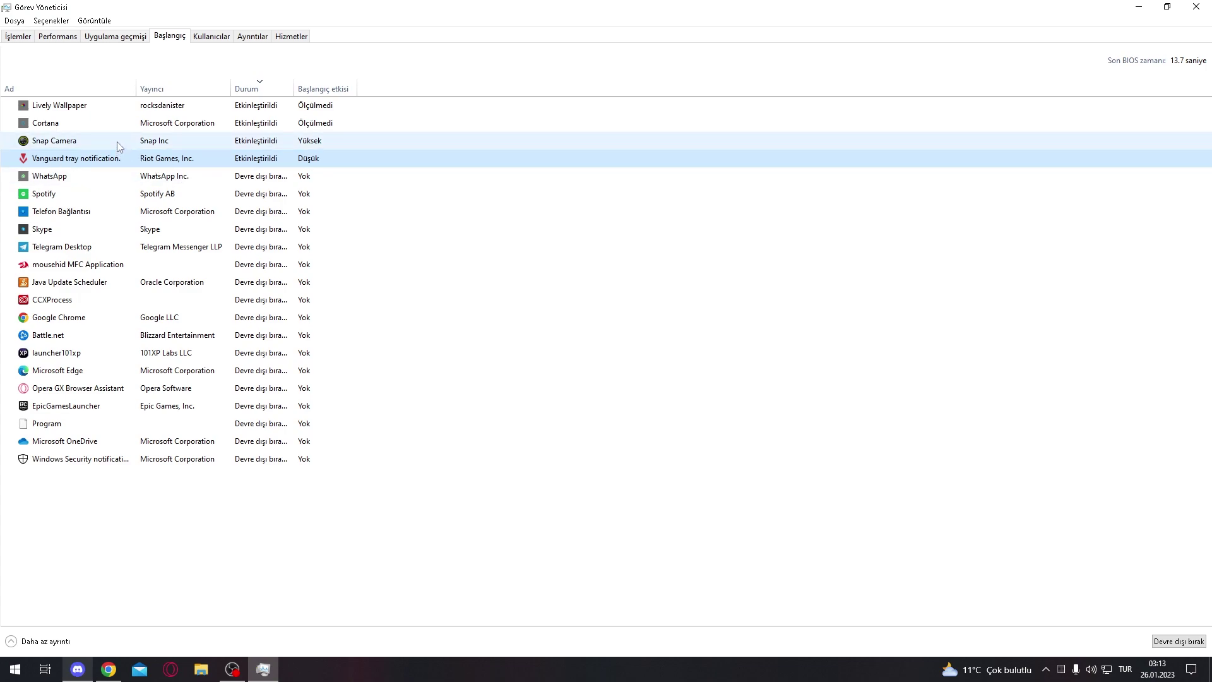
pyautogui.click(103, 127)
pyautogui.rightClick(140, 124)
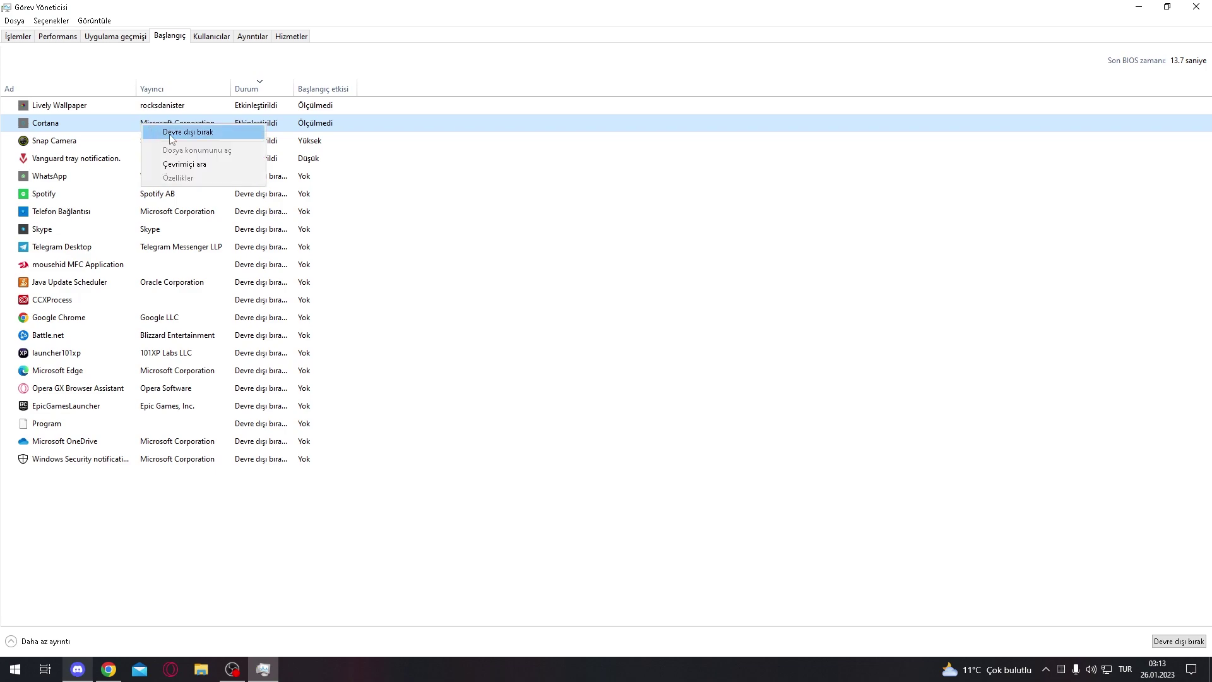
pyautogui.click(171, 133)
pyautogui.click(168, 109)
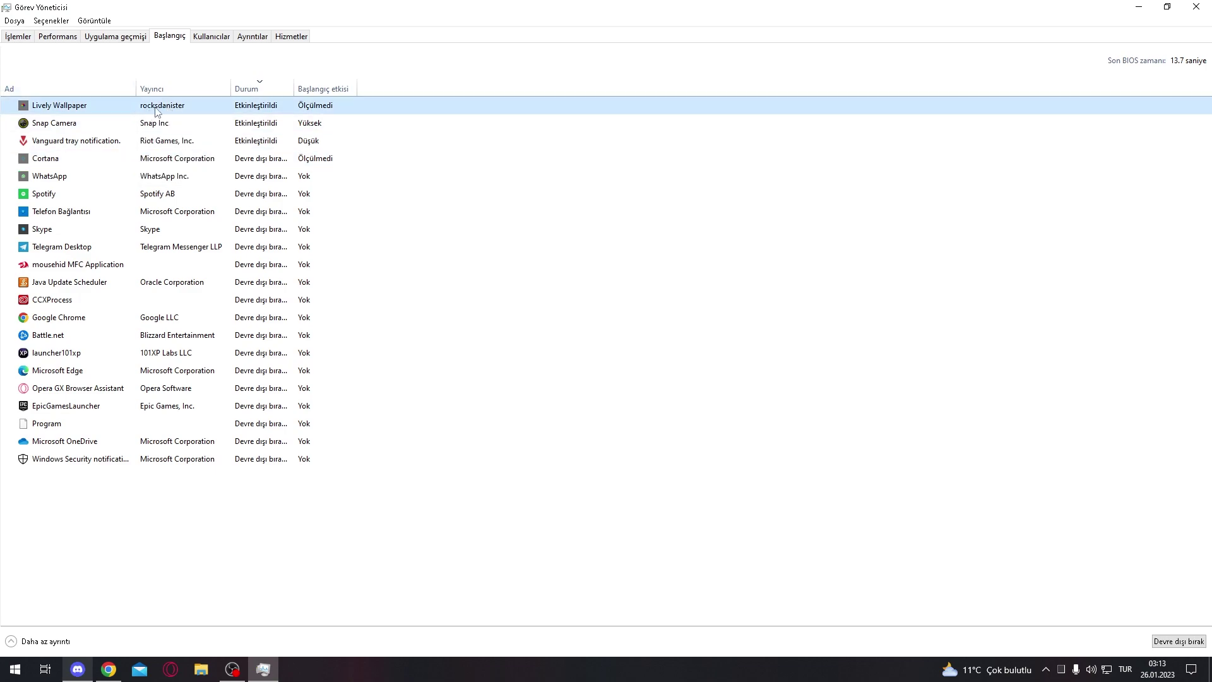
# Check the Snap Camera, Vanguard tray notification and Windows Security startup entries, and close Task Manager.
pyautogui.doubleClick(384, 6)
pyautogui.moveTo(541, 67); pyautogui.dragTo(541, 5)
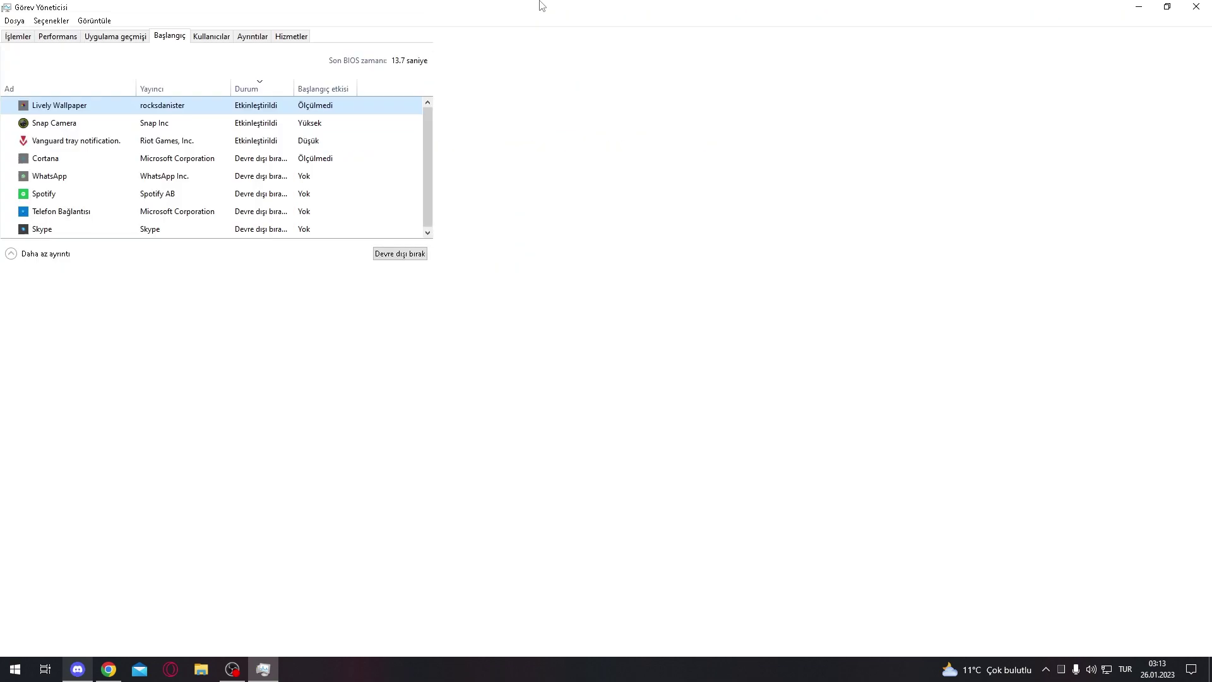
pyautogui.click(97, 121)
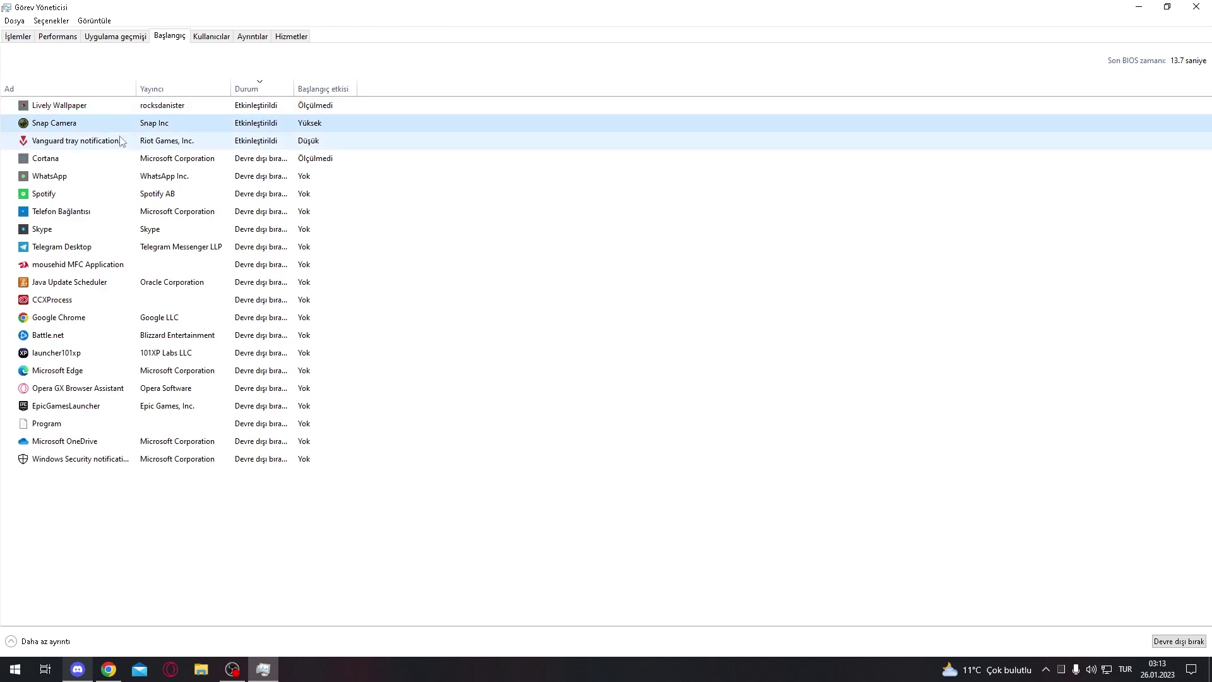
pyautogui.click(111, 142)
pyautogui.click(122, 463)
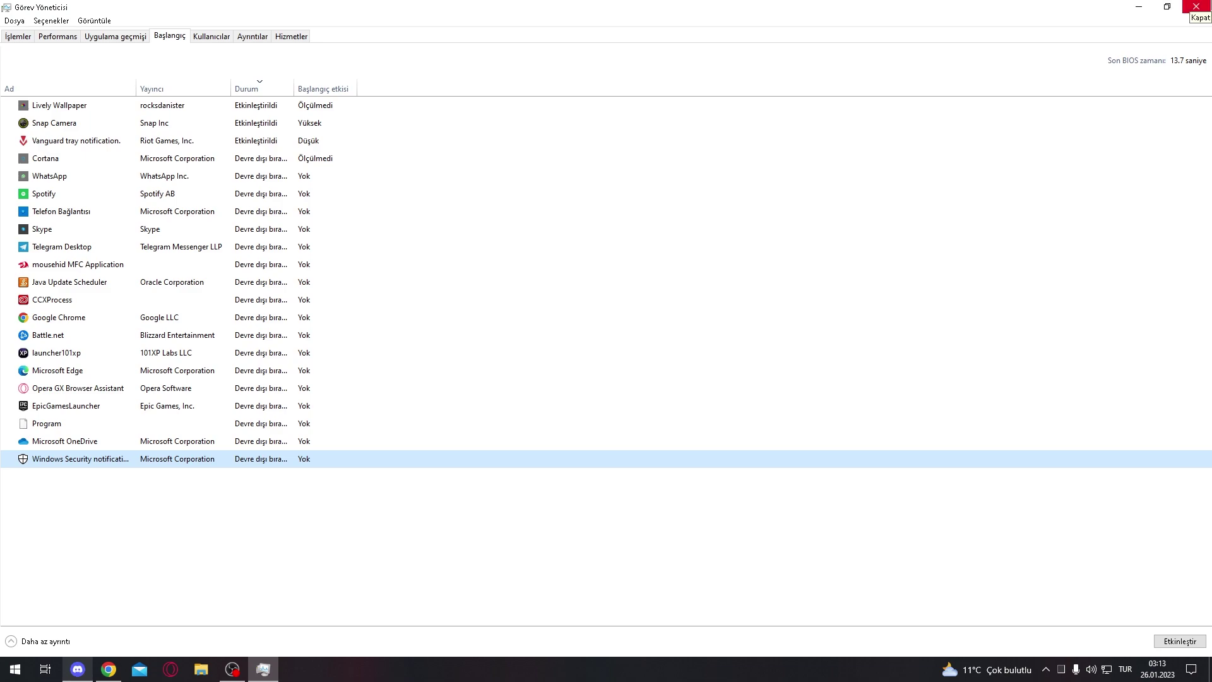
pyautogui.click(1196, 6)
# Search Windows for "güç", open the power plan's edit page and show its advanced power settings.
pyautogui.press('super')
pyautogui.write('güç')
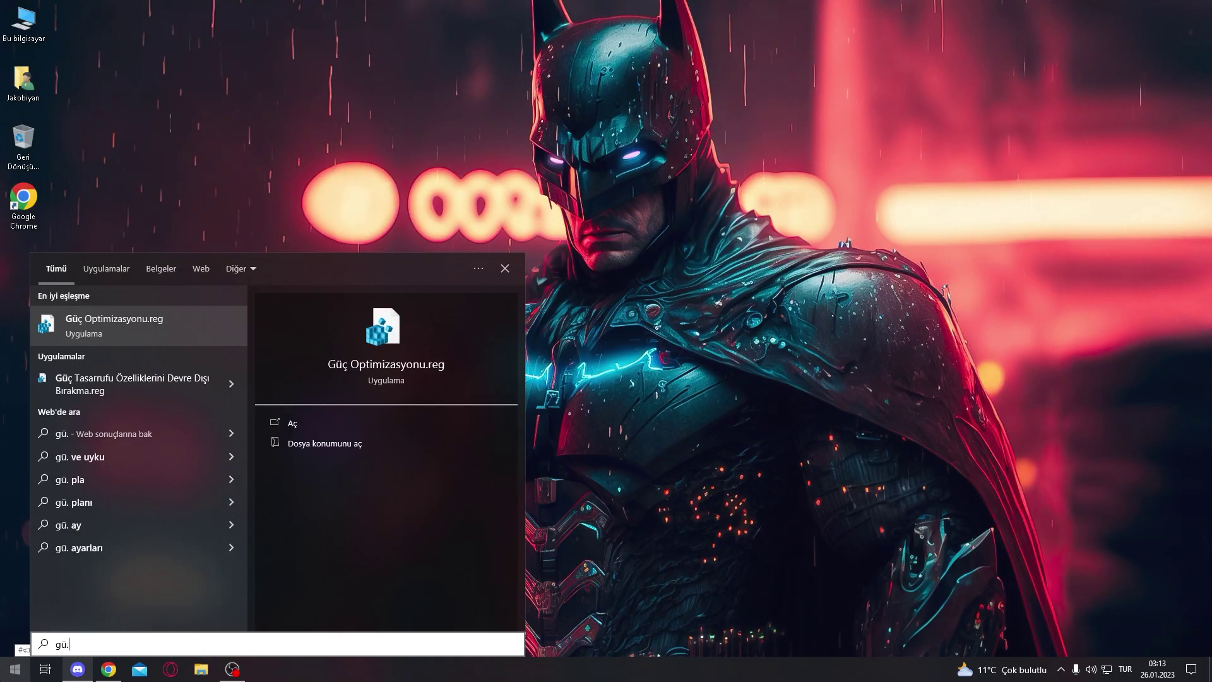
pyautogui.press('Return')
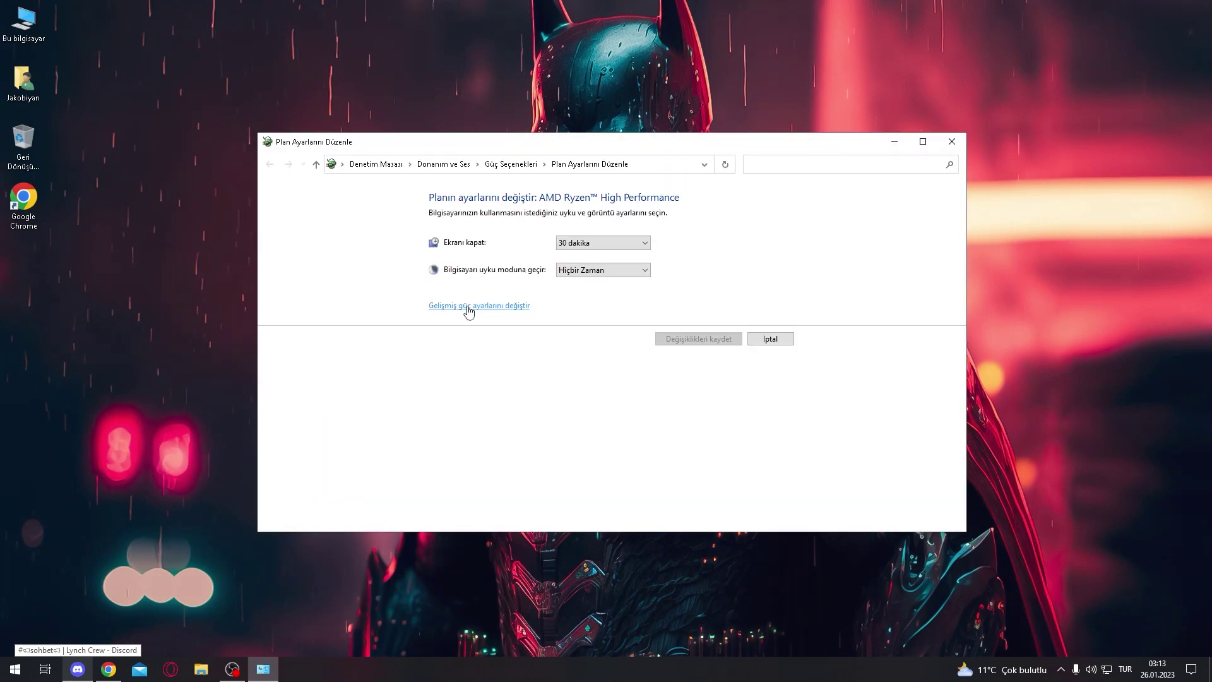
pyautogui.click(484, 308)
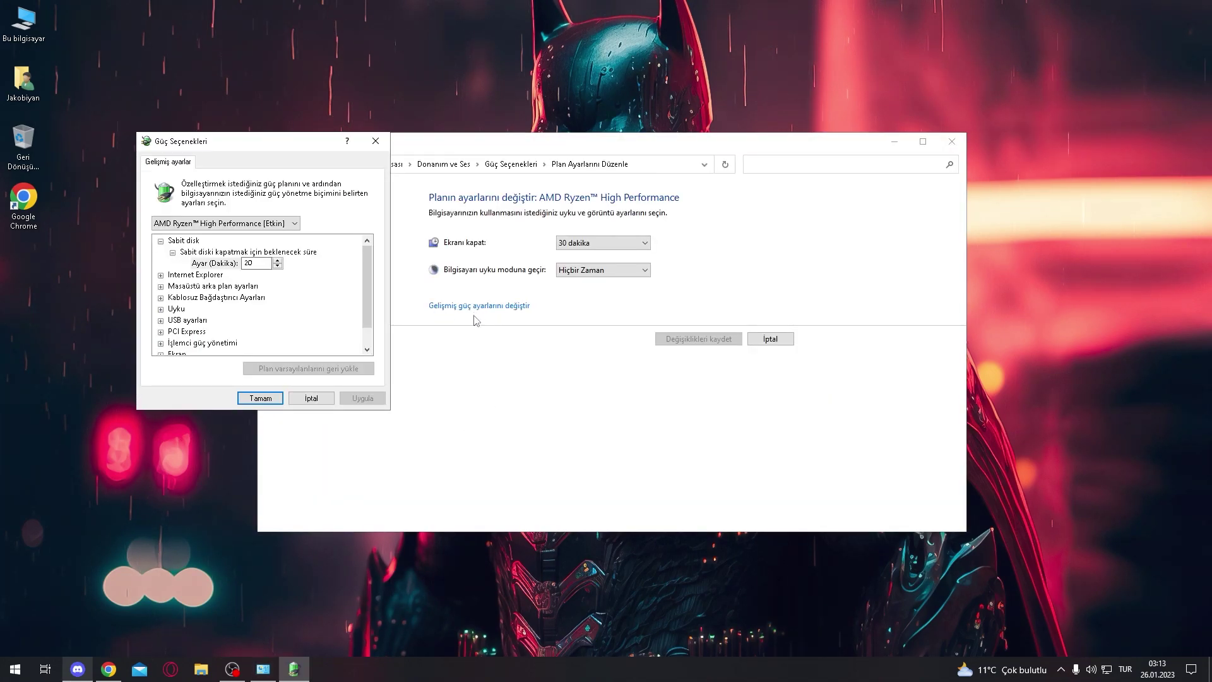
# View the list of available power plans in the advanced settings and cancel the dialog without changes.
pyautogui.click(227, 223)
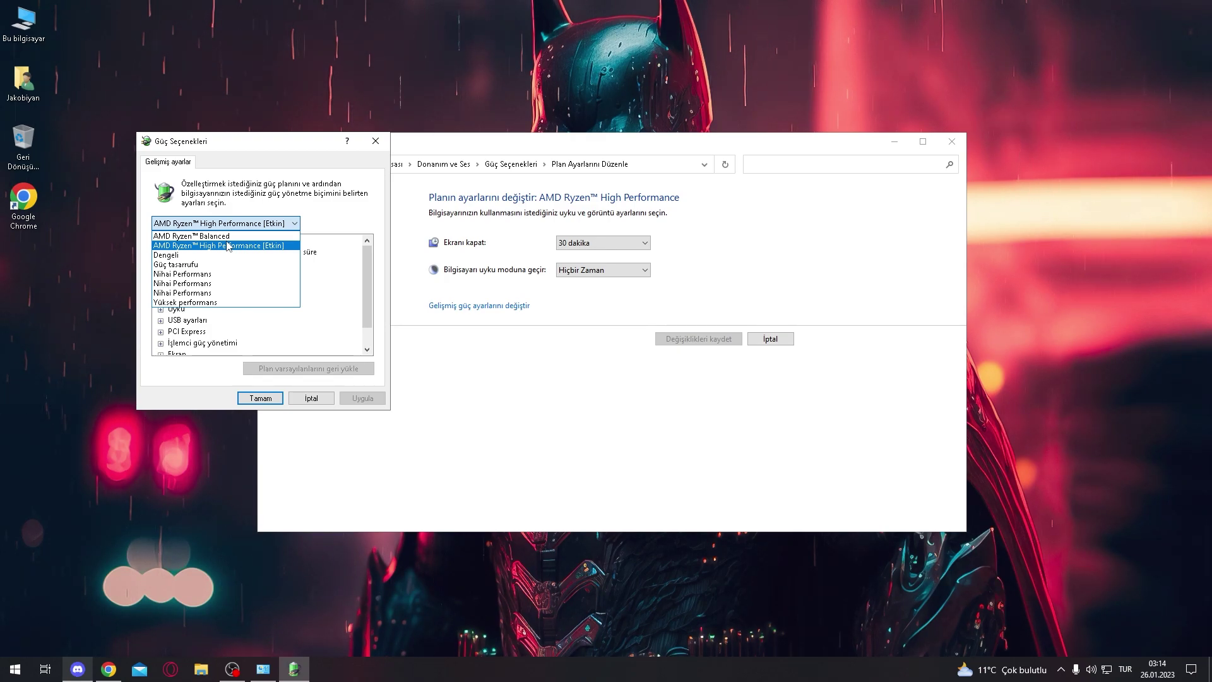
pyautogui.click(315, 401)
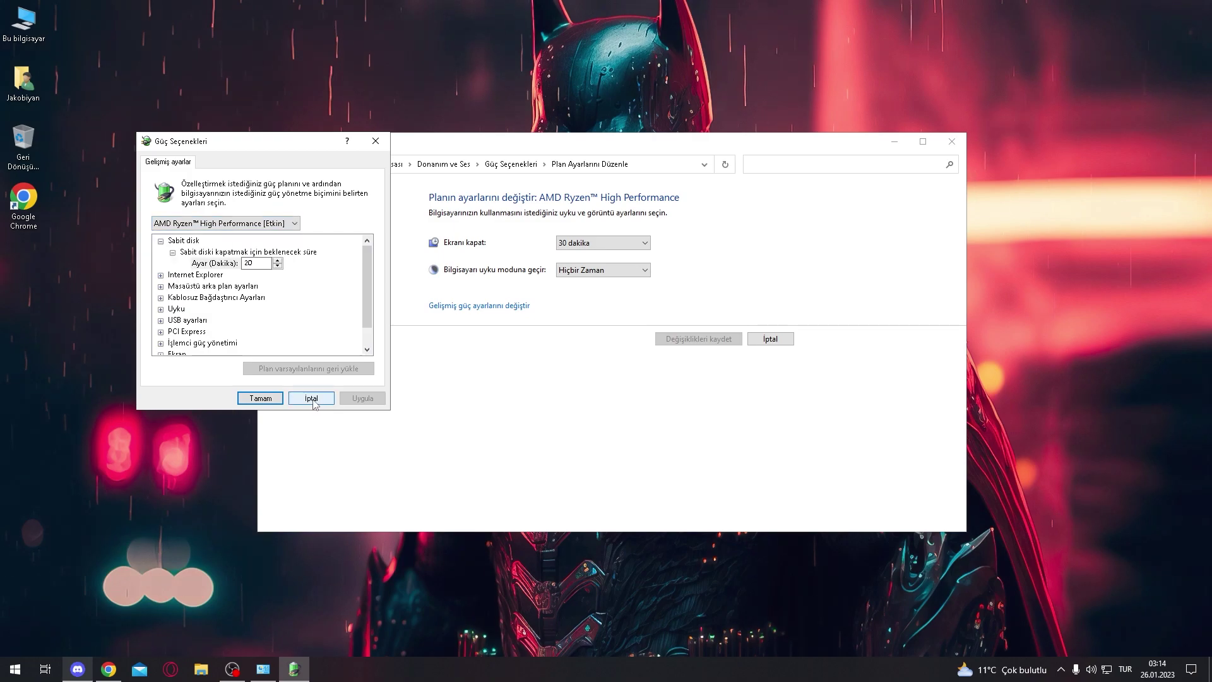
pyautogui.click(312, 398)
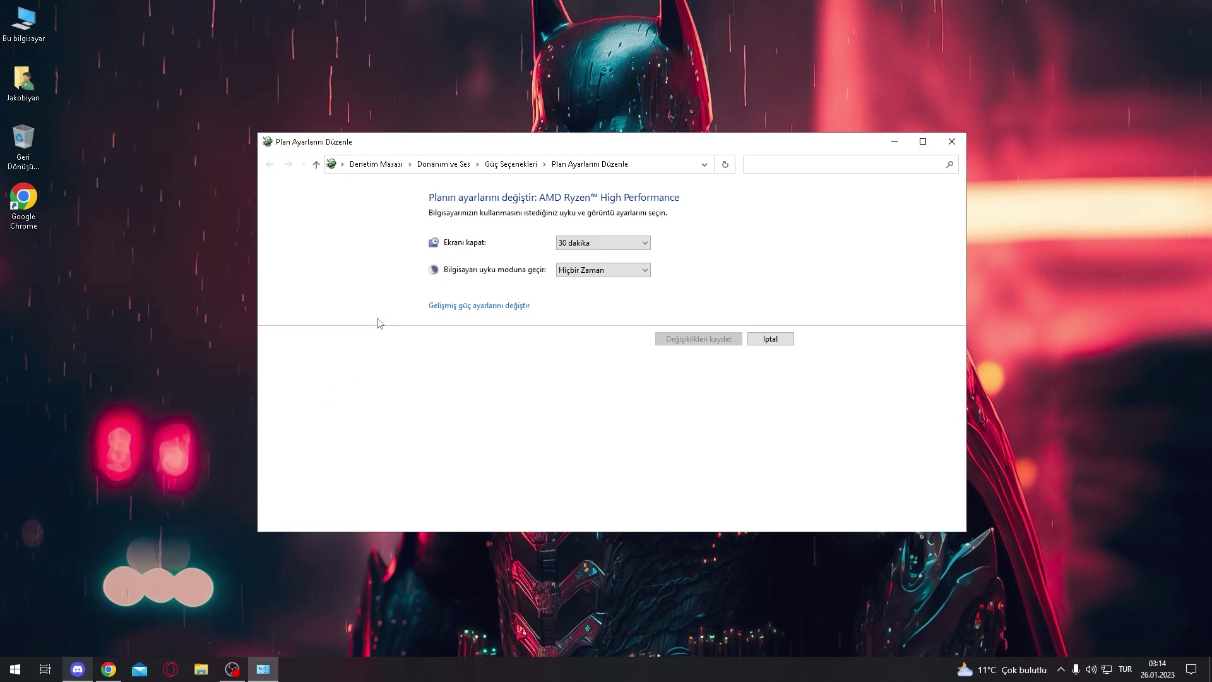
pyautogui.press('super+r')
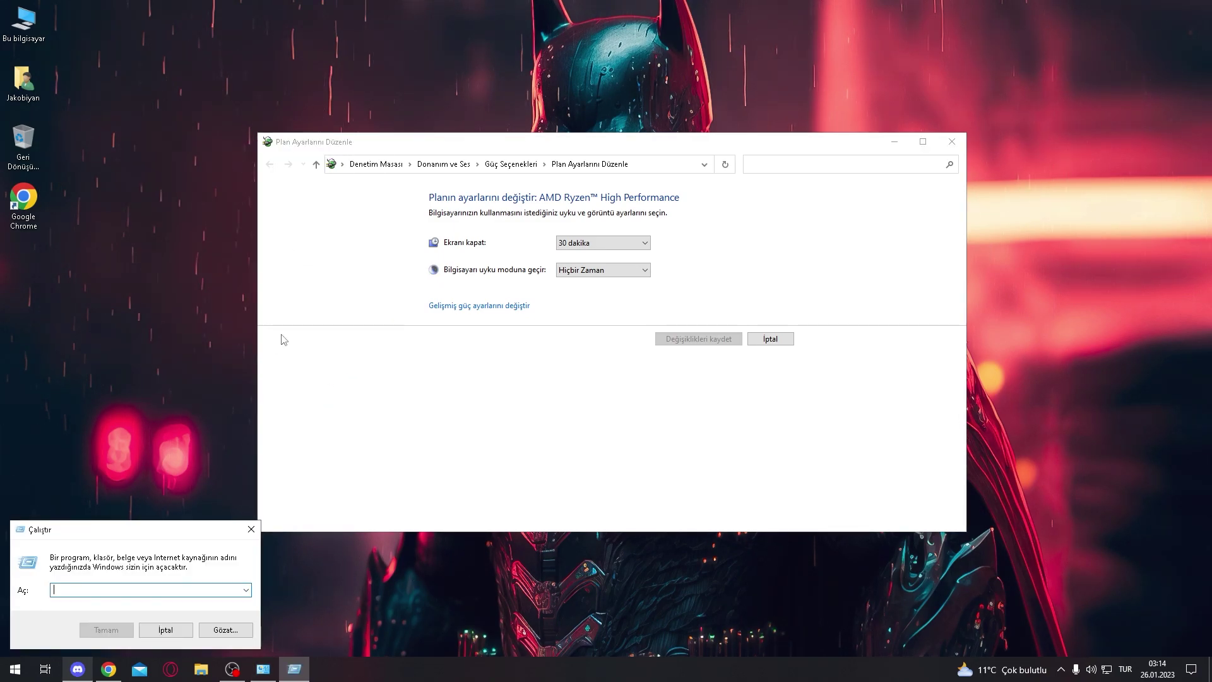
pyautogui.click(180, 629)
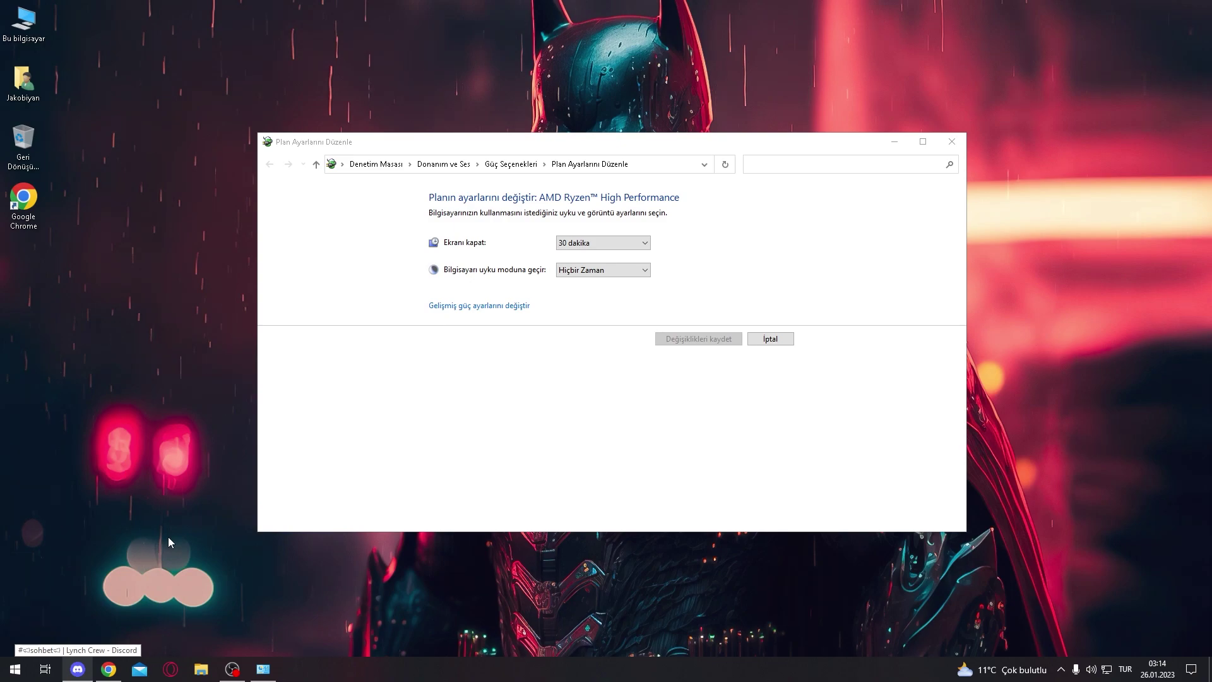
pyautogui.press('super+r')
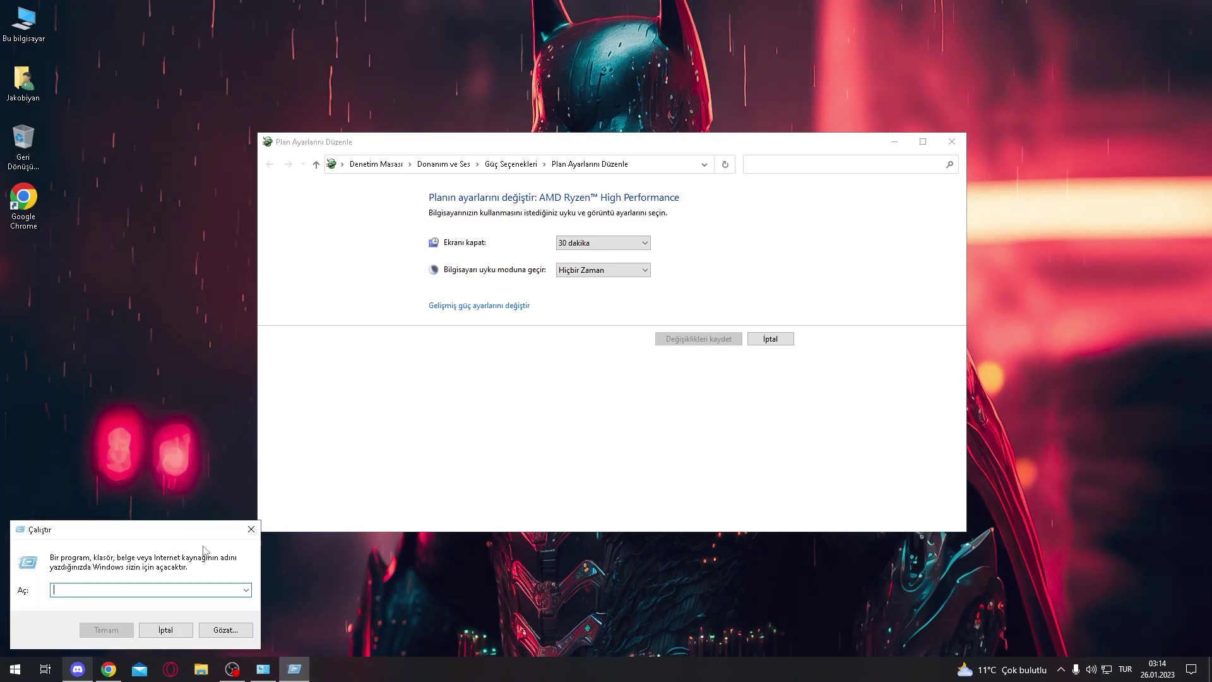
pyautogui.click(251, 529)
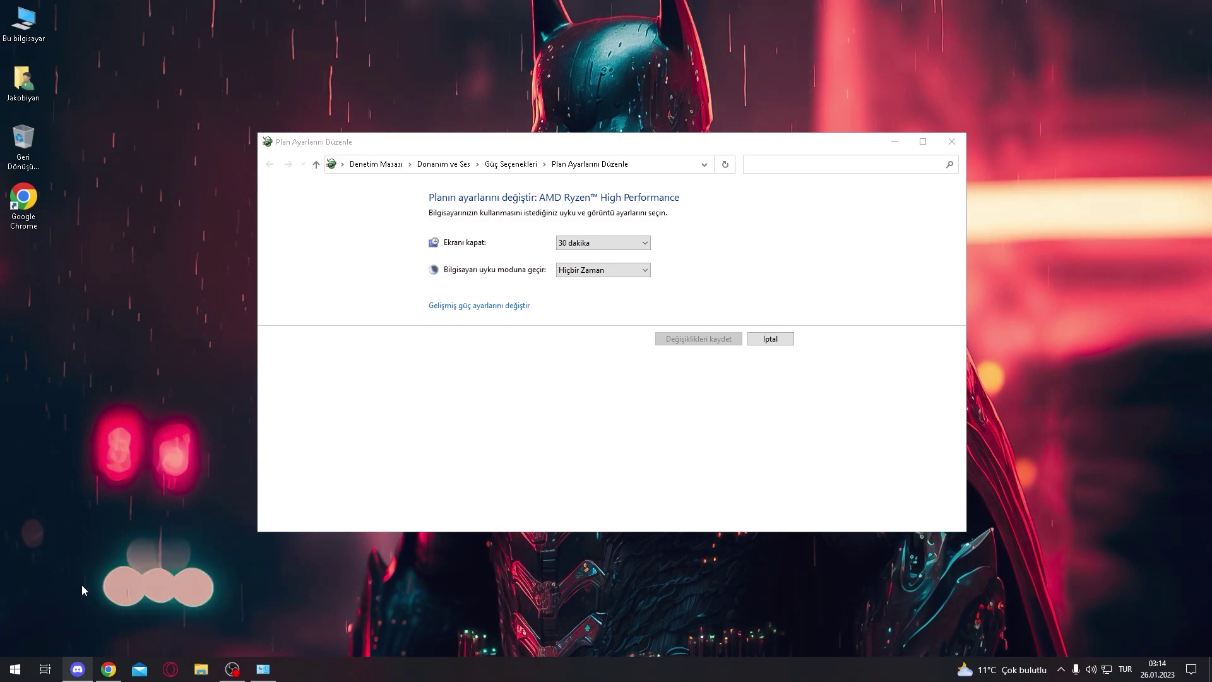
pyautogui.rightClick(15, 669)
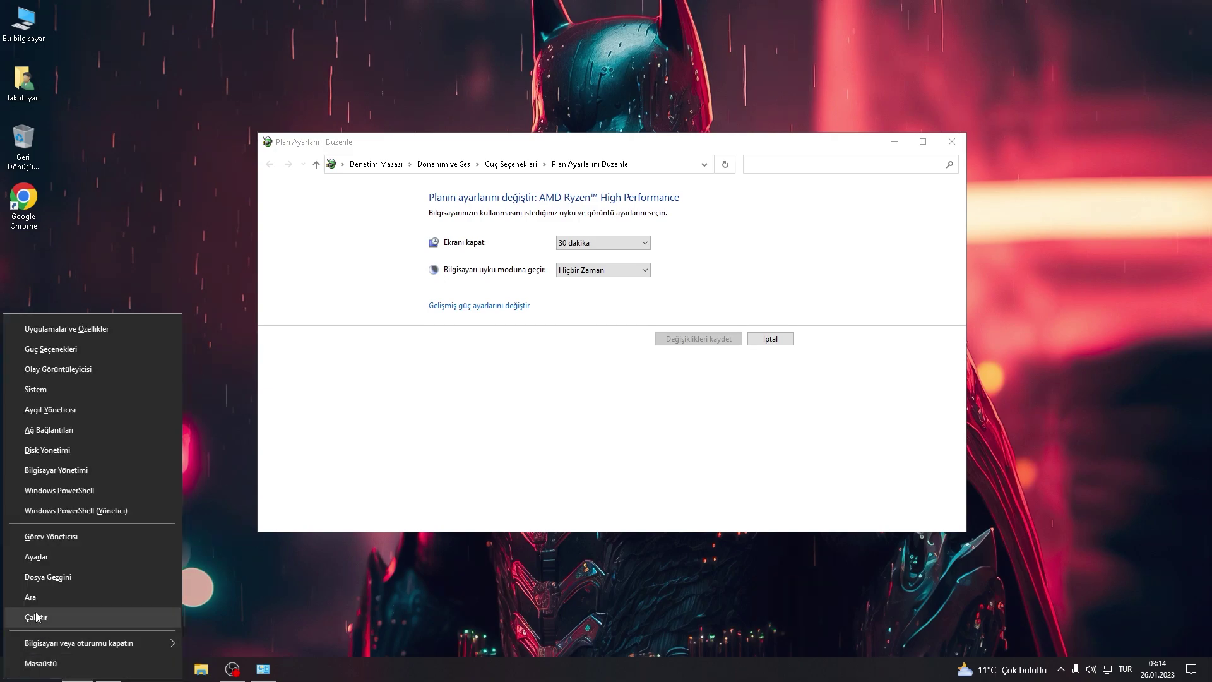
# Search Windows for "çalıştır" to open the Run dialog and launch the Command Prompt with cmd.
pyautogui.click(15, 668)
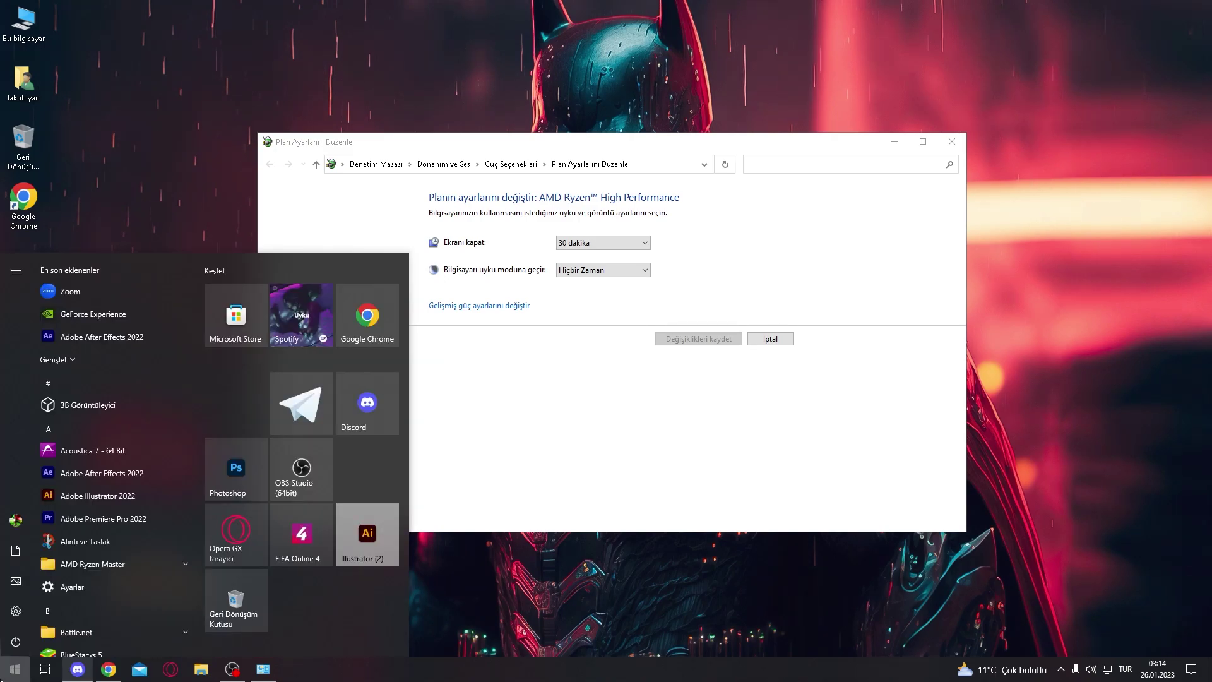
pyautogui.write('çalıştır')
pyautogui.press('Return')
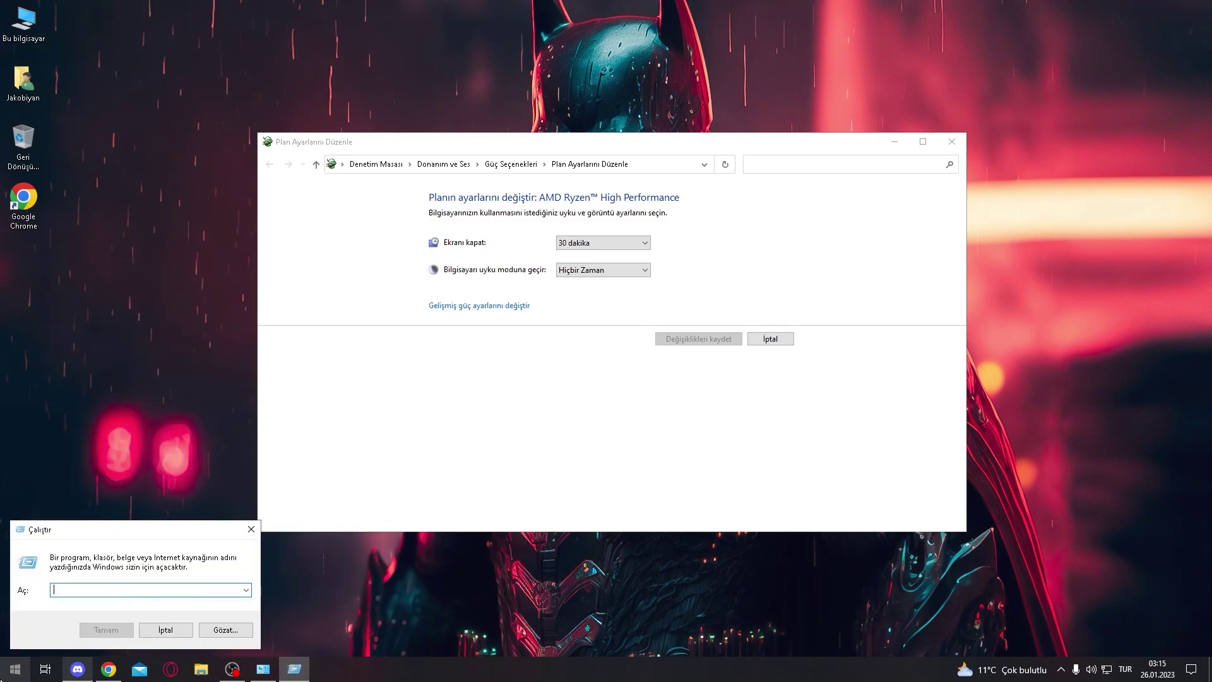
pyautogui.write('cmd')
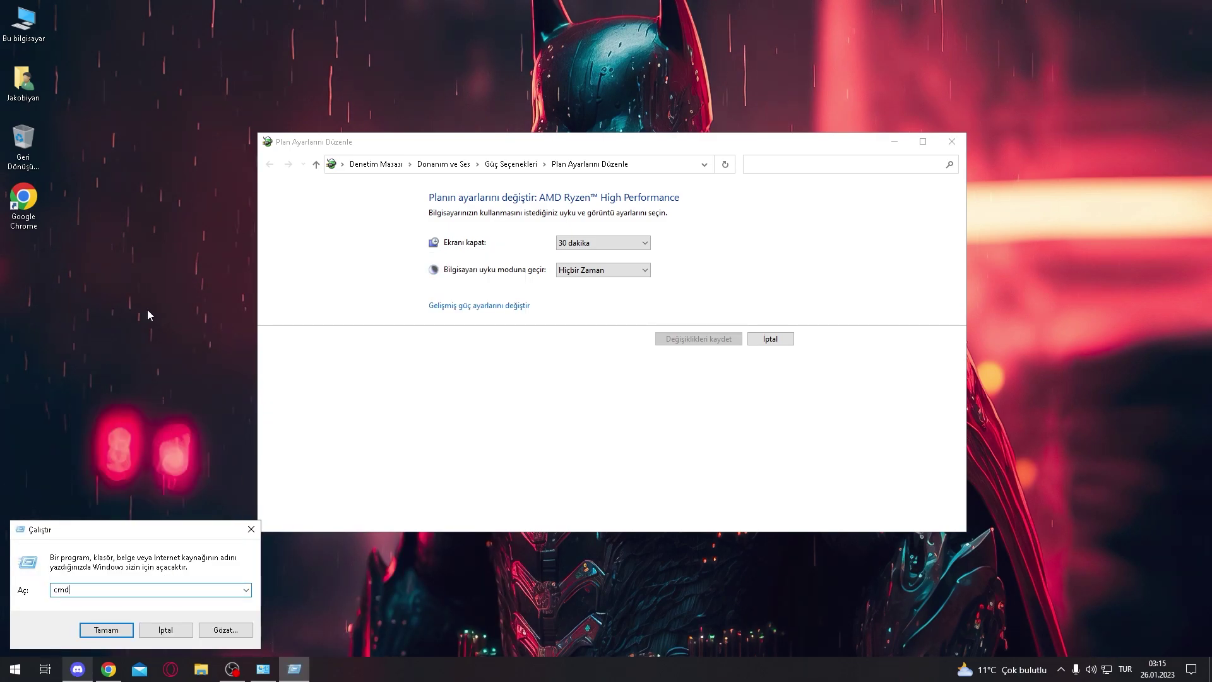
pyautogui.press('Return')
pyautogui.press('super')
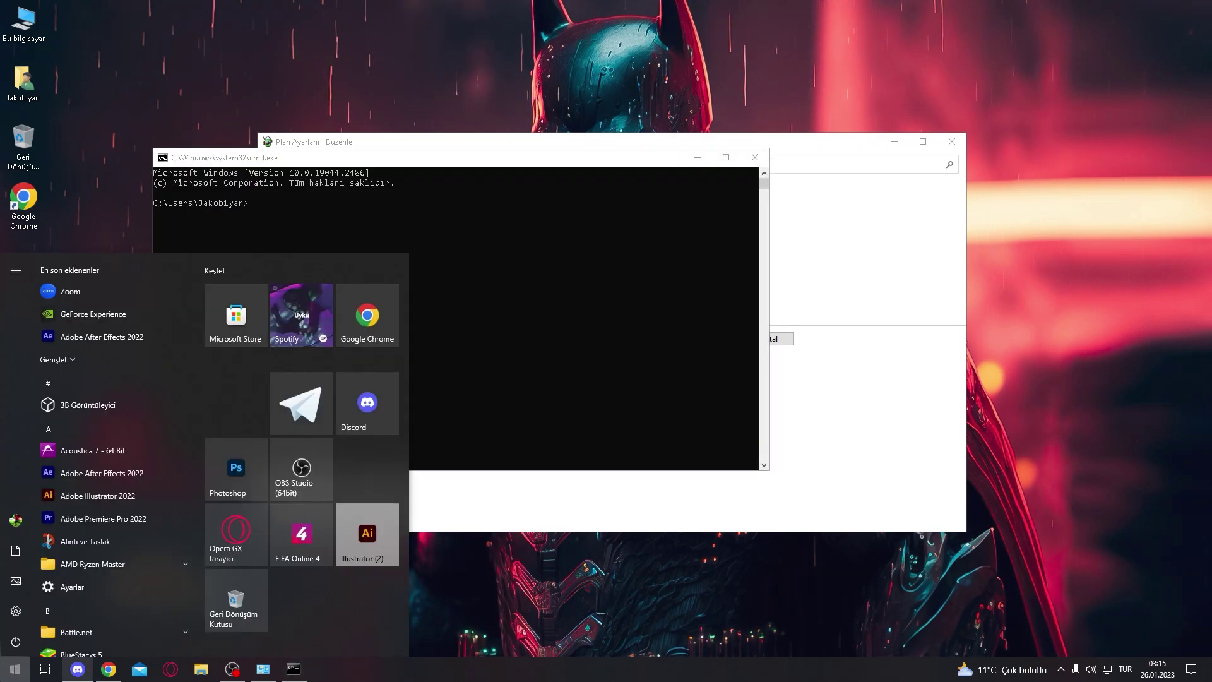
pyautogui.write('komut')
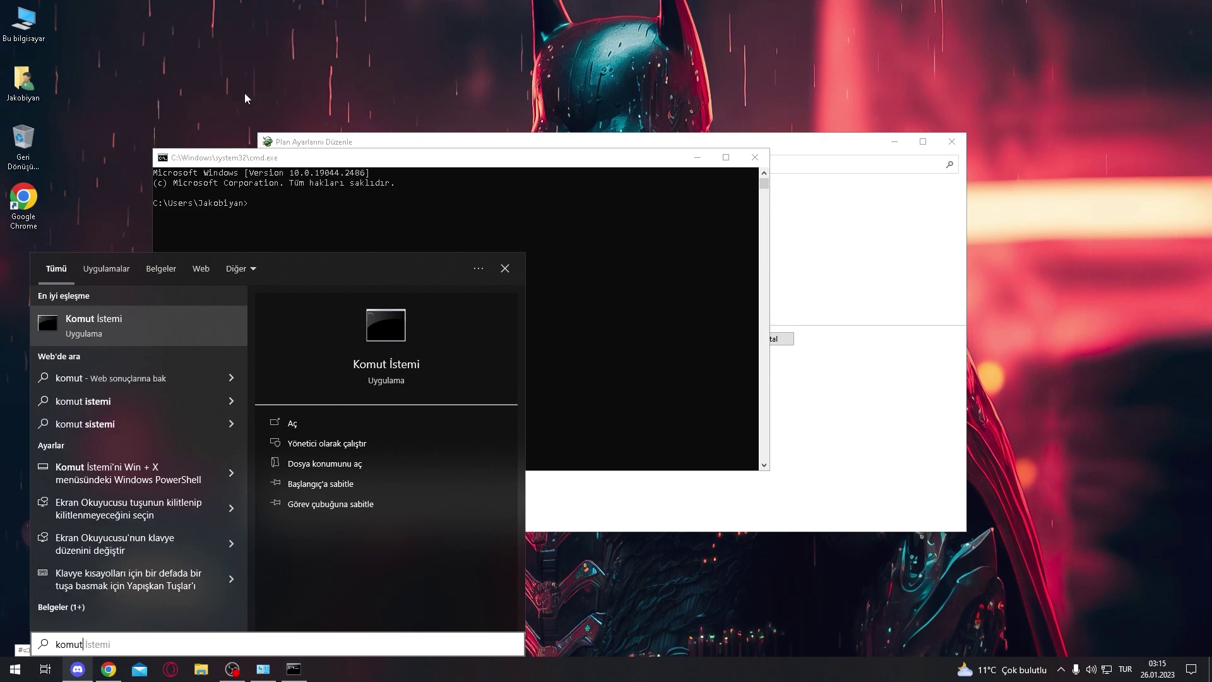
pyautogui.click(245, 93)
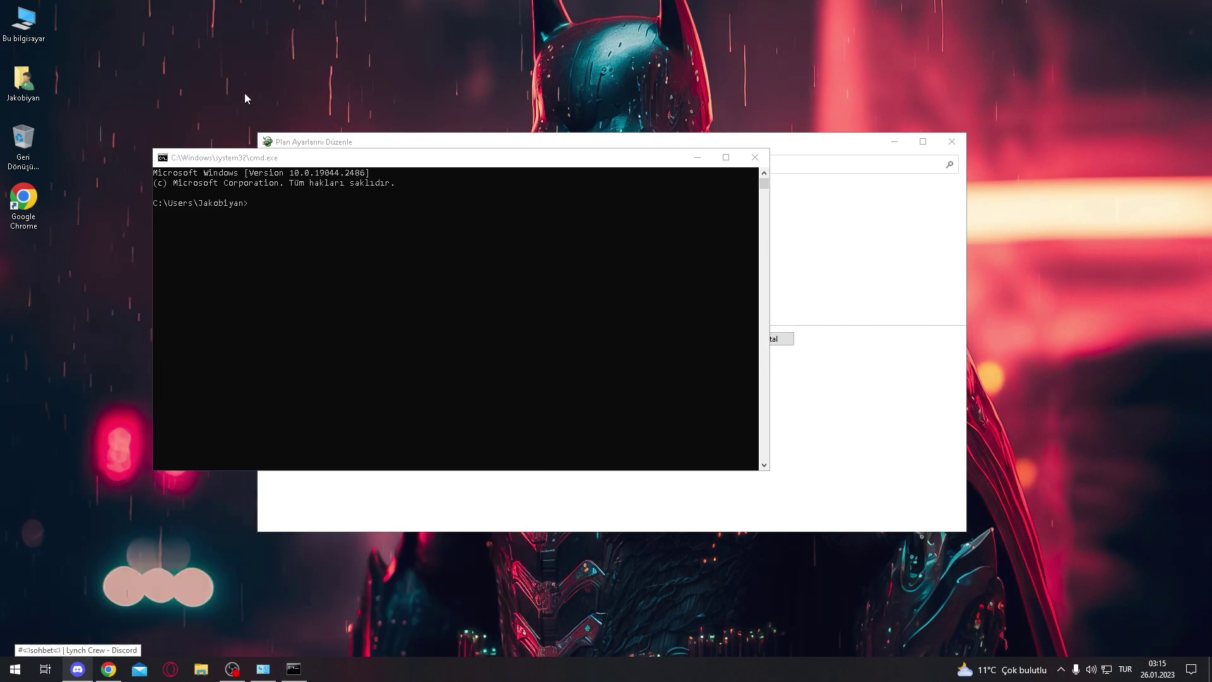
pyautogui.click(305, 222)
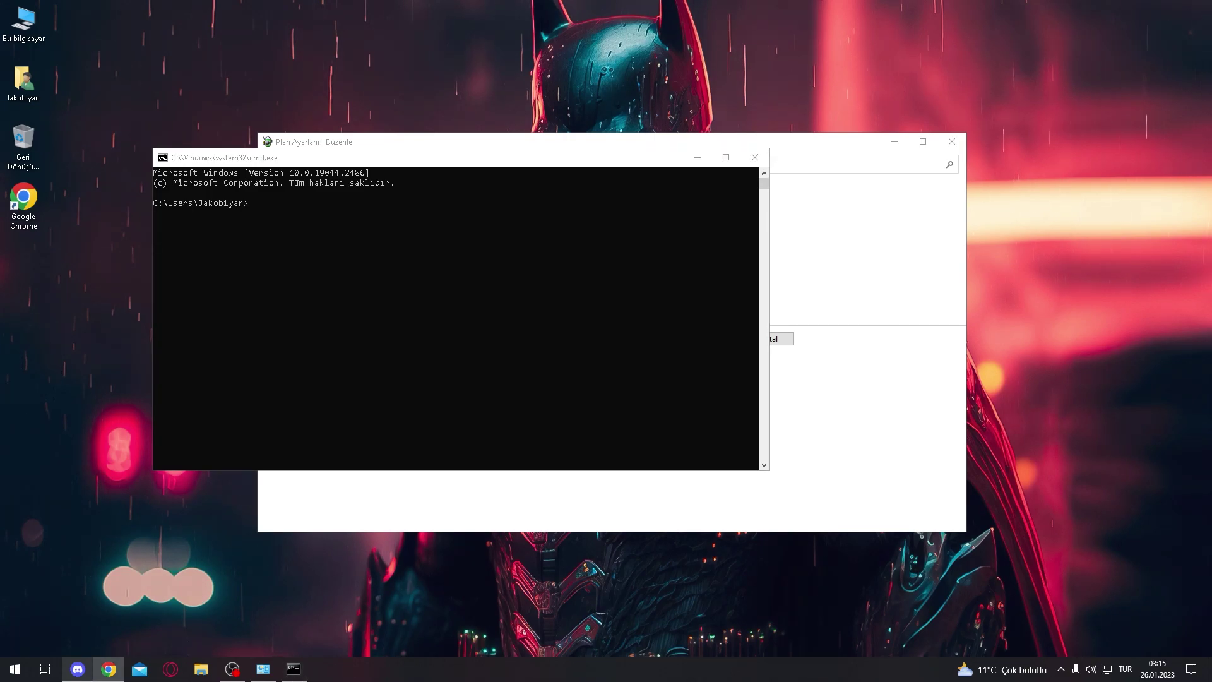
# Run "powercfg /DUPLICATESCHEME e9a42b02-d5df-448d-aa00-03f14749eb61" in the Command Prompt and close its window.
pyautogui.click(270, 201)
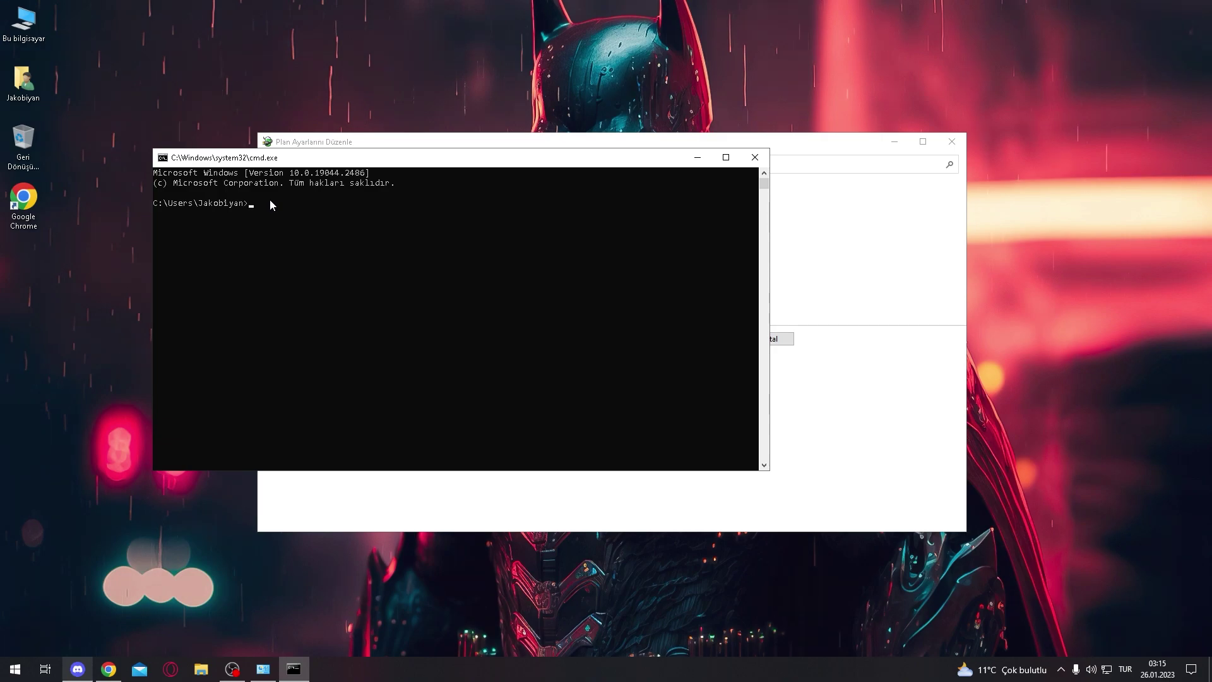
pyautogui.write('powercfg /DUPLICATESCHEME e9a42b02-d5df-448d-aa00-03f14749eb61')
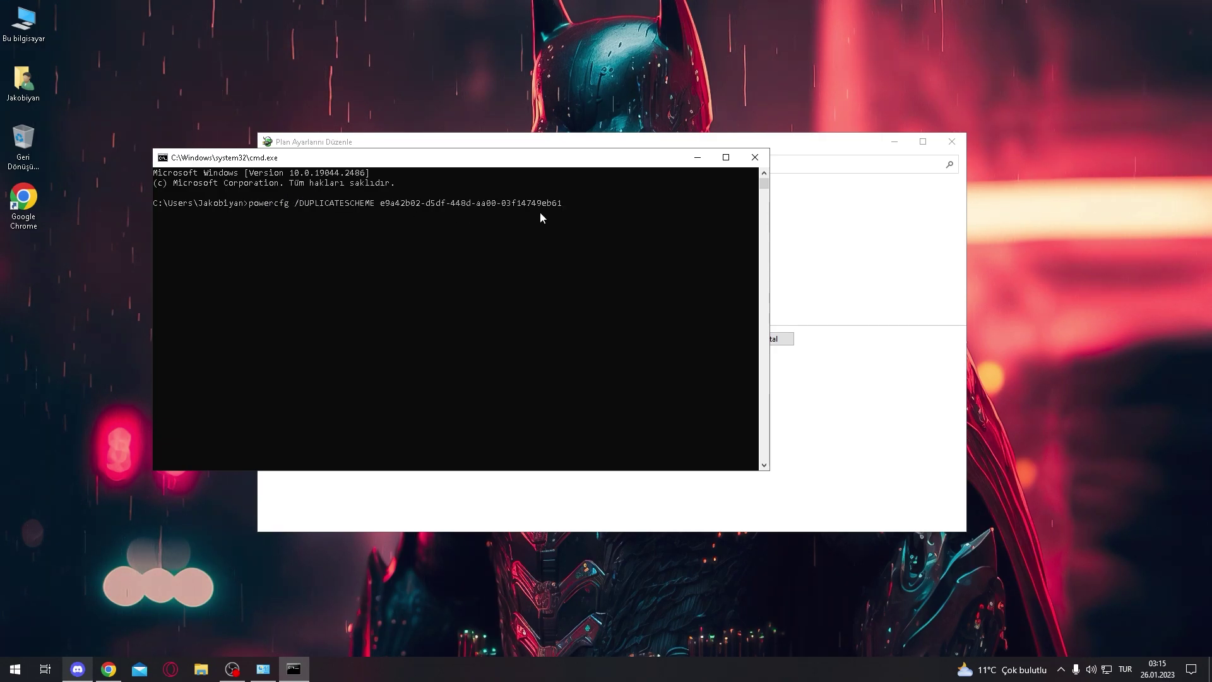
pyautogui.press('Return')
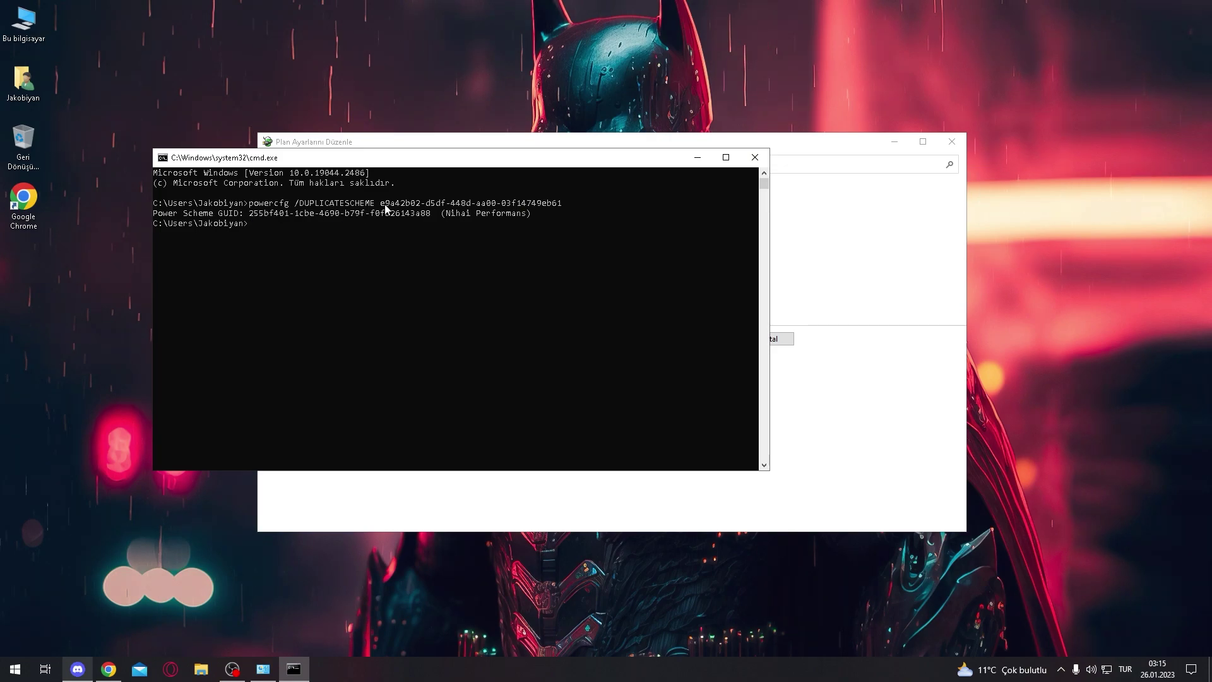
pyautogui.click(755, 157)
# Reopen the advanced power settings and select the last Nihai Performans plan in the list.
pyautogui.click(499, 306)
pyautogui.click(130, 109)
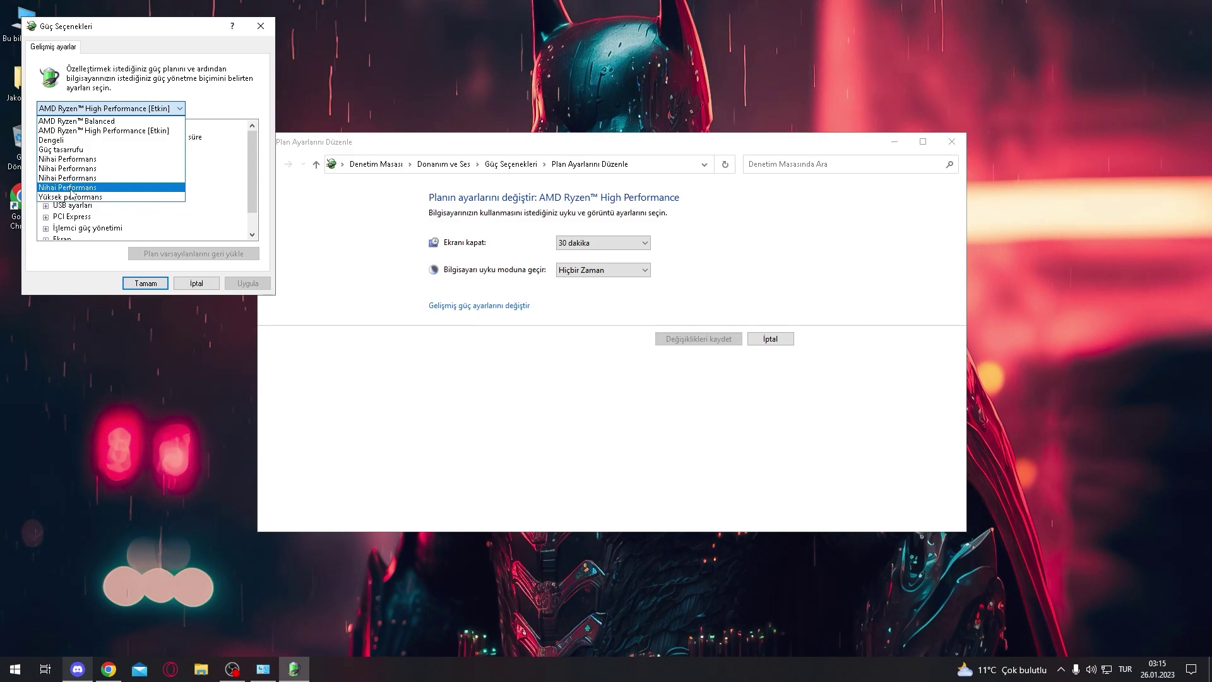
pyautogui.click(105, 189)
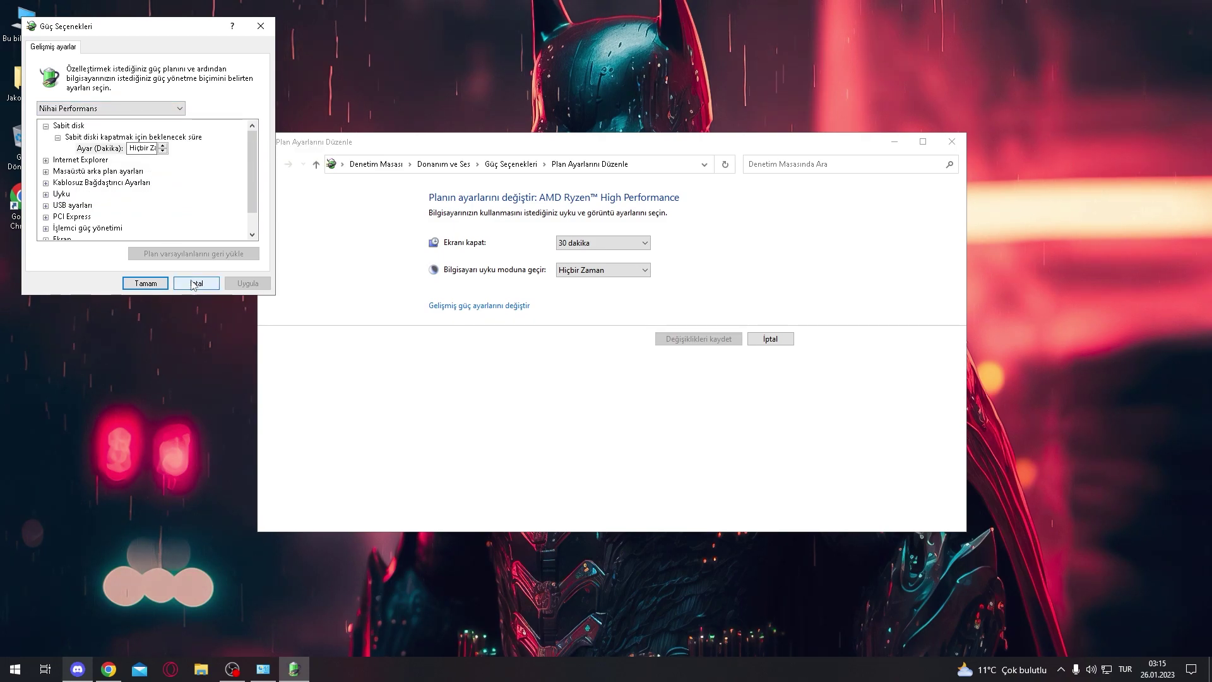
# Switch the plan selection back to AMD Ryzen High Performance, cancel the dialog and close the power plan window.
pyautogui.click(114, 108)
pyautogui.click(120, 125)
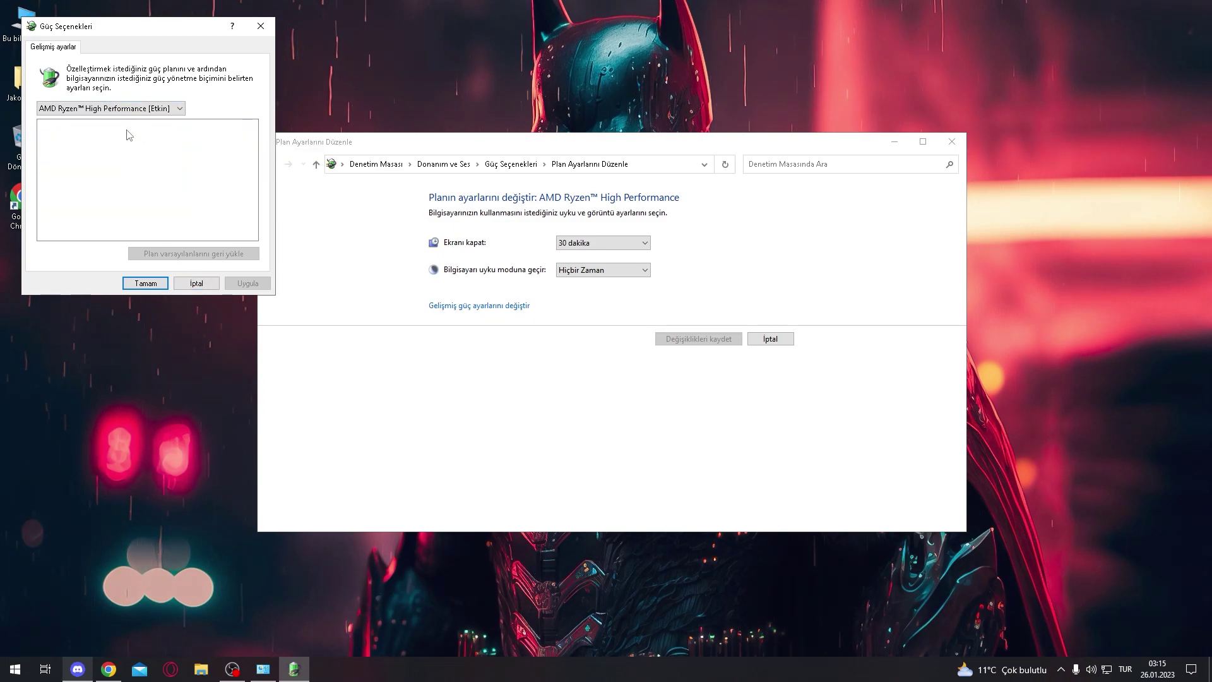
pyautogui.click(197, 283)
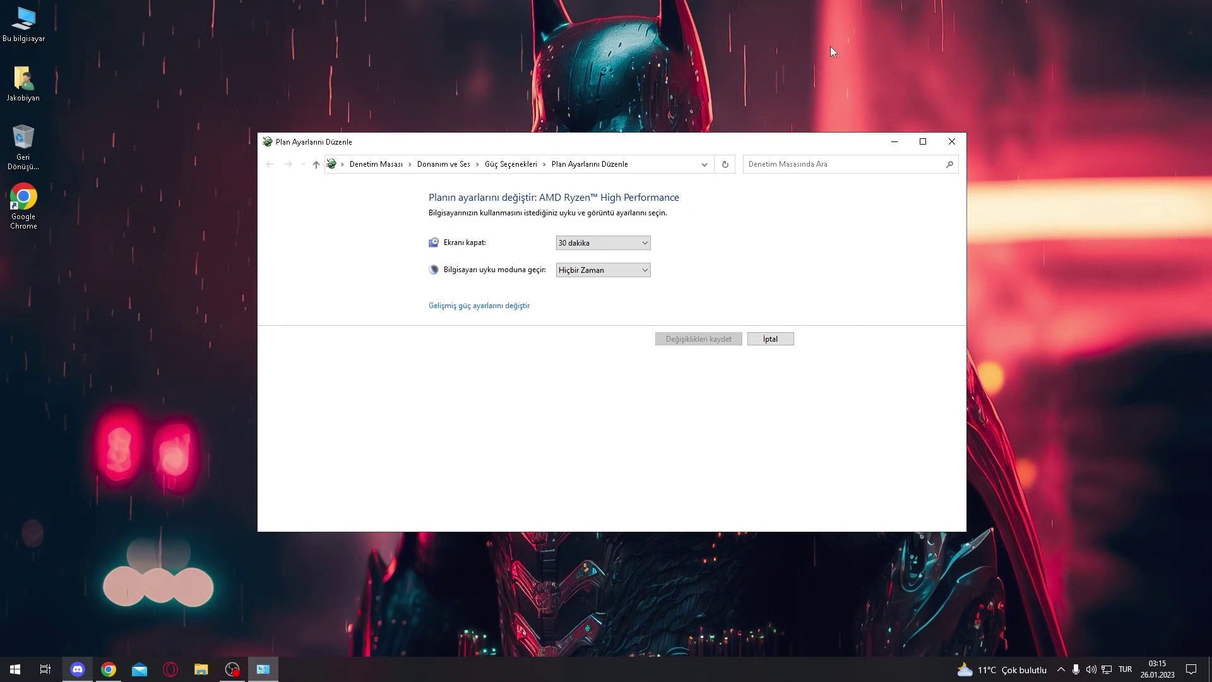
pyautogui.hotkey('alt', 'F4')
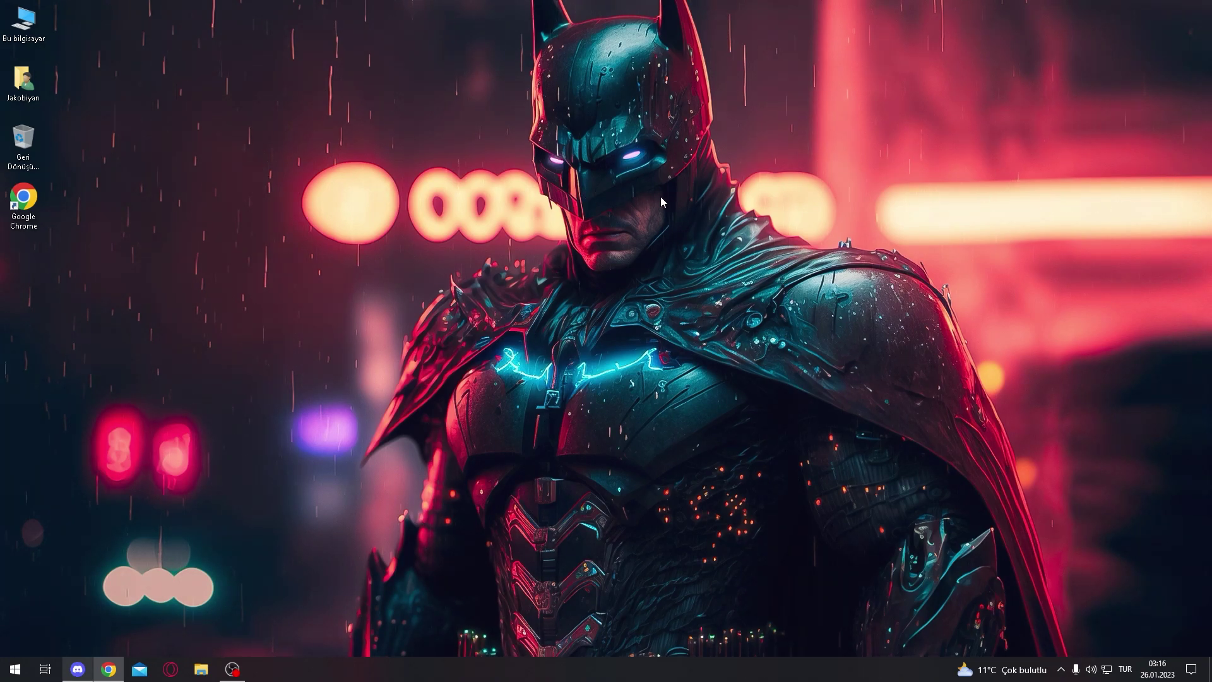
pyautogui.press('super+r')
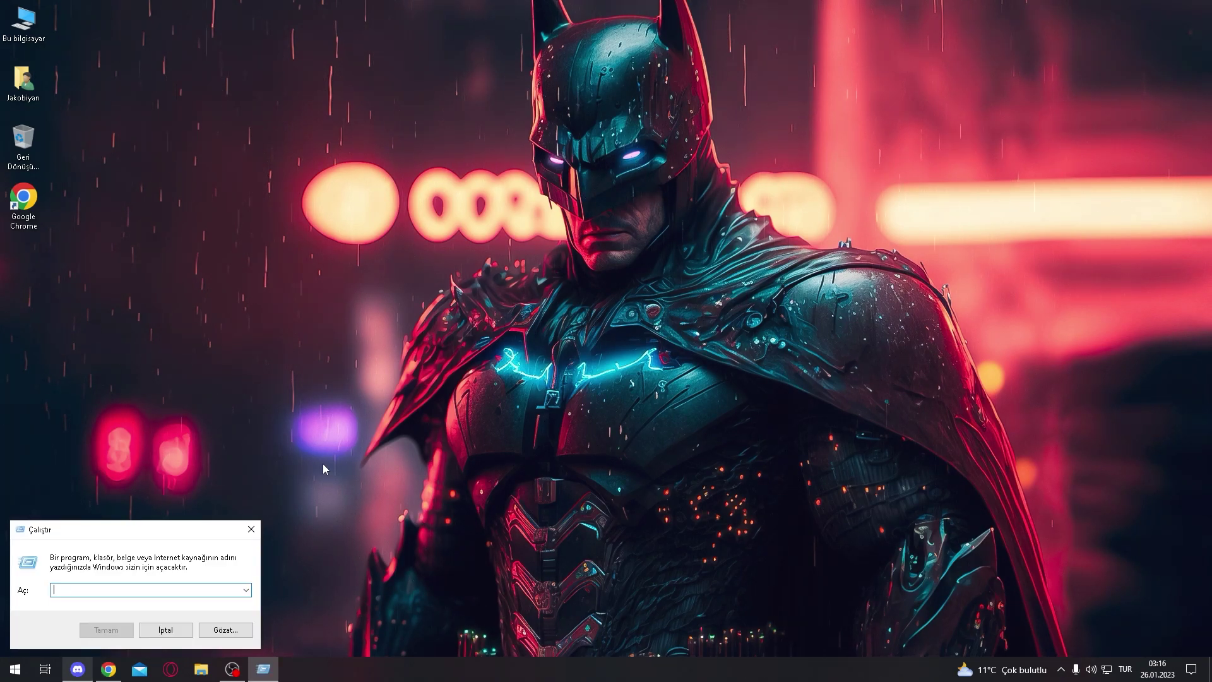
pyautogui.click(221, 633)
pyautogui.press('super+x')
pyautogui.press('Escape')
pyautogui.press('super')
pyautogui.press('super')
# Open the Windows Prefetch folder by running "prefetch" from the Run dialog.
pyautogui.press('super+r')
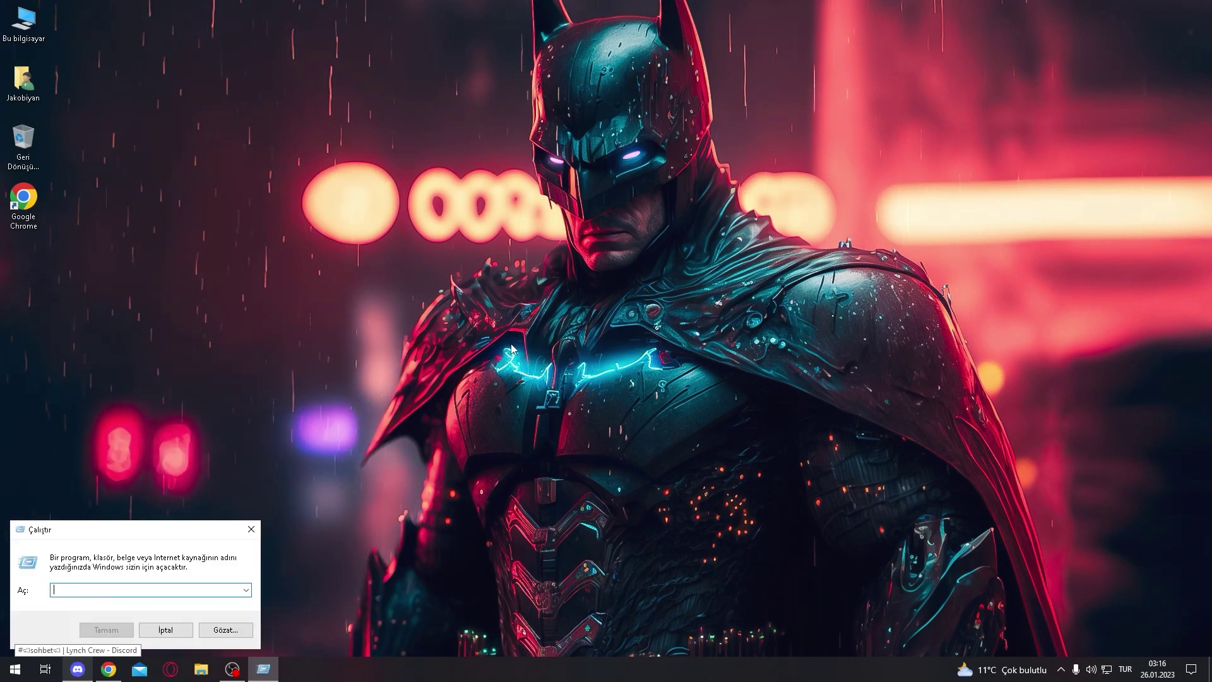
pyautogui.write('prefetch')
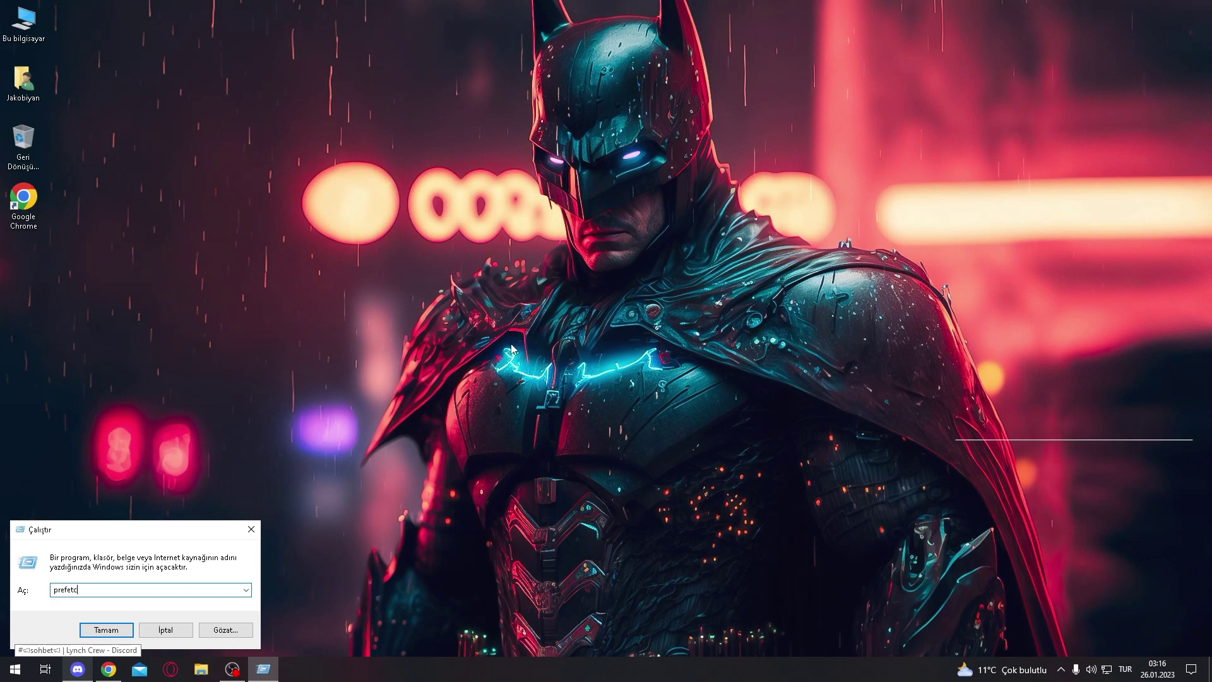
pyautogui.press('Return')
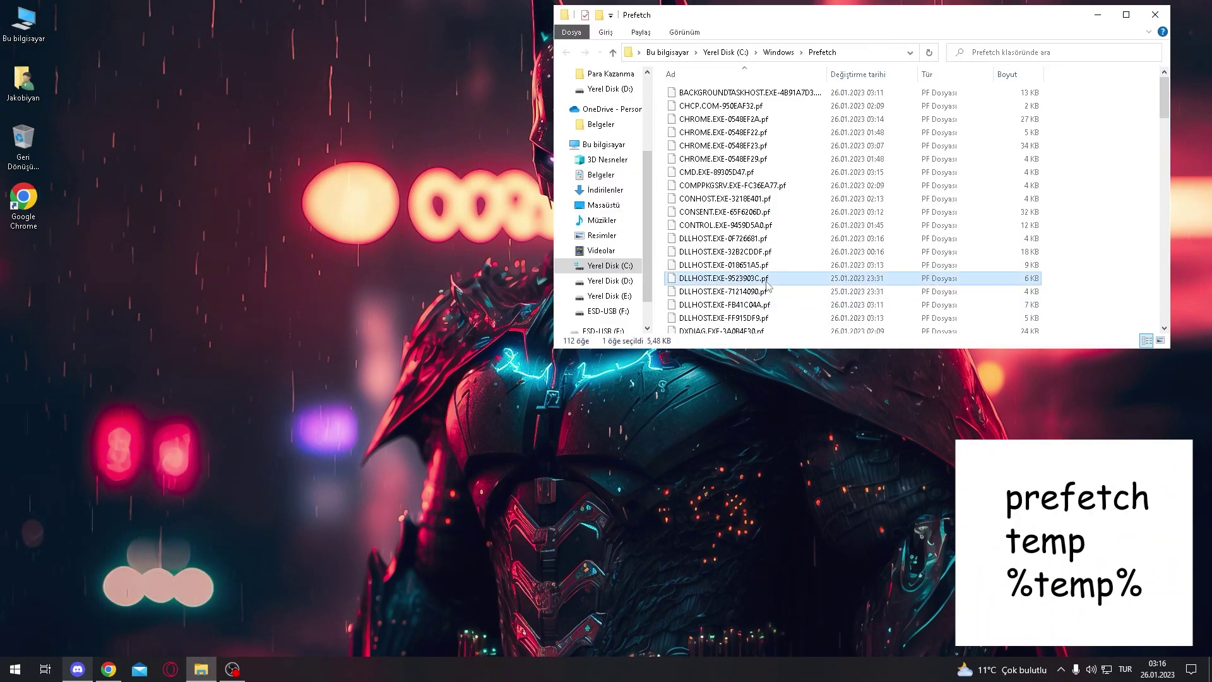
# Delete all files in the Prefetch folder, skipping the file that is in use.
pyautogui.hotkey('ctrl', 'a')
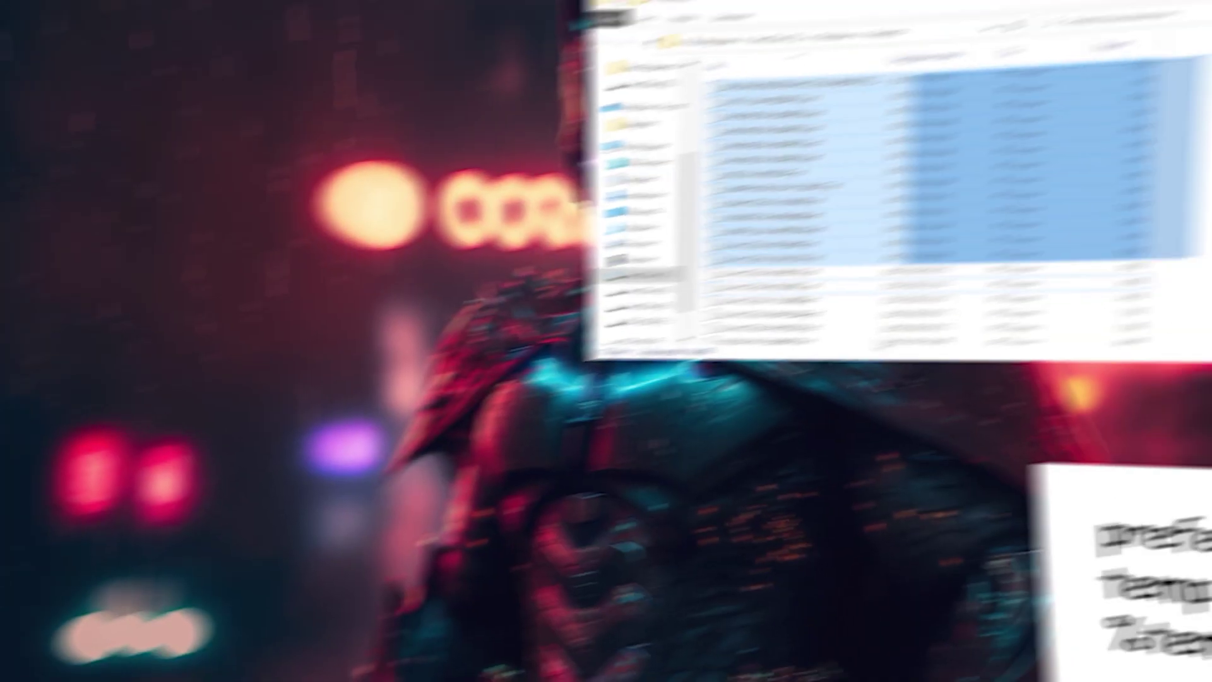
pyautogui.scroll(-20, 942, 226)
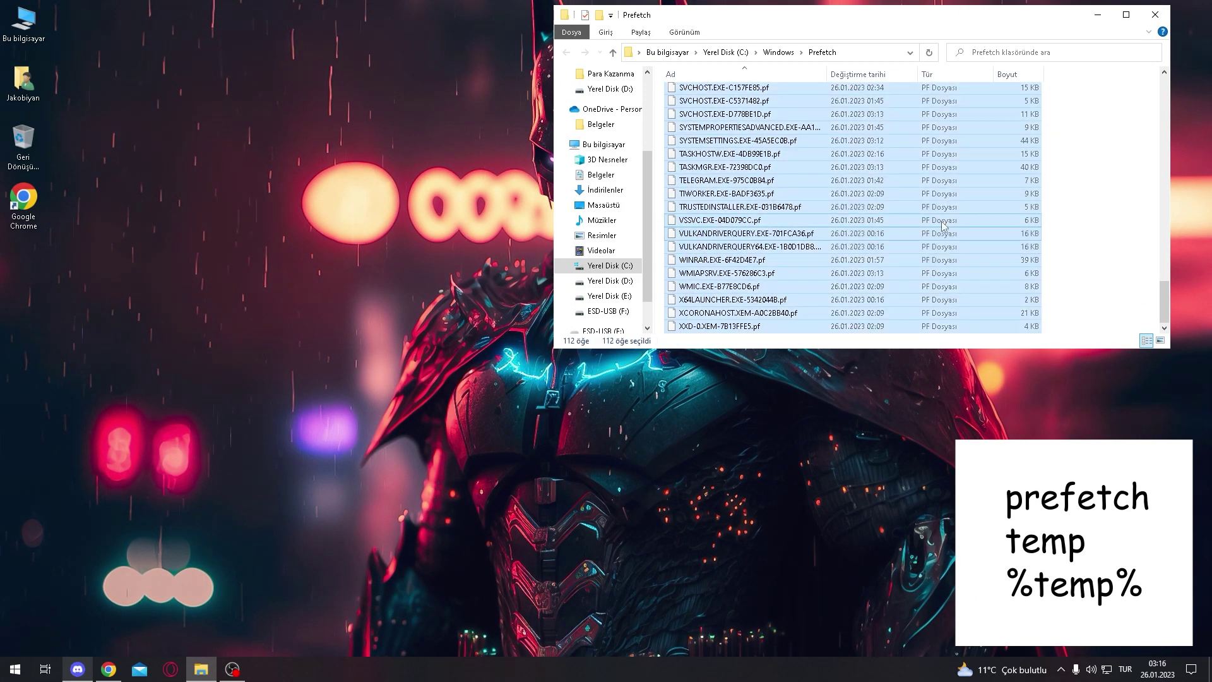
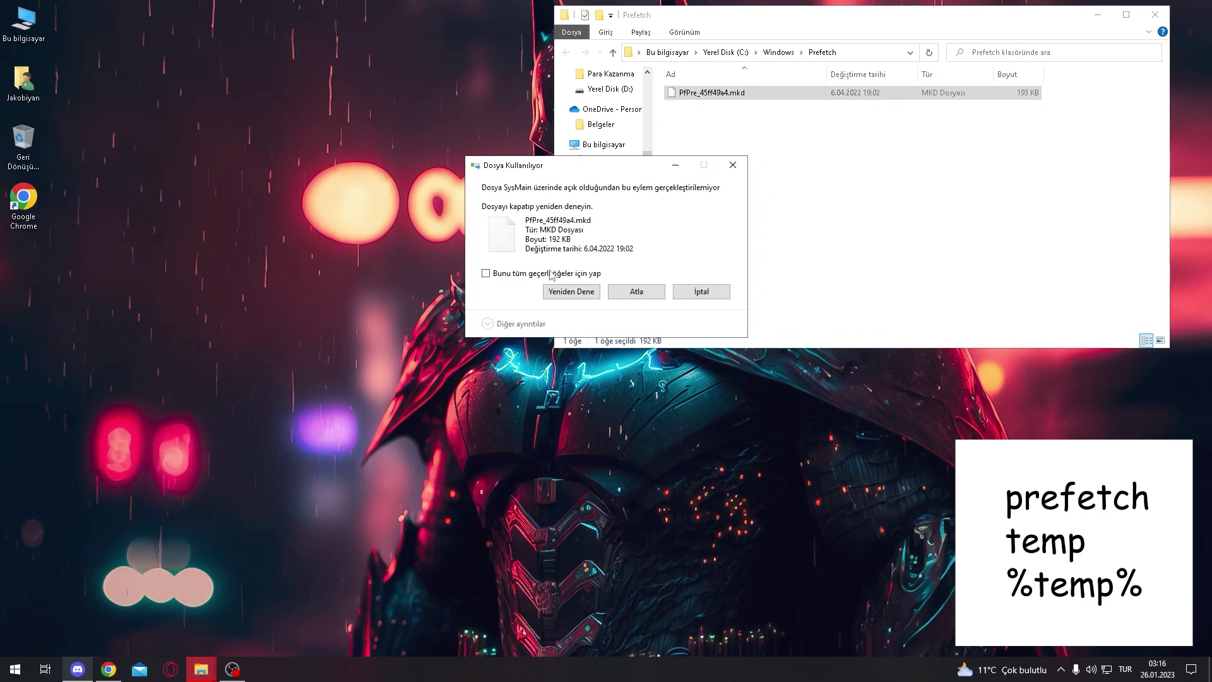
pyautogui.click(650, 294)
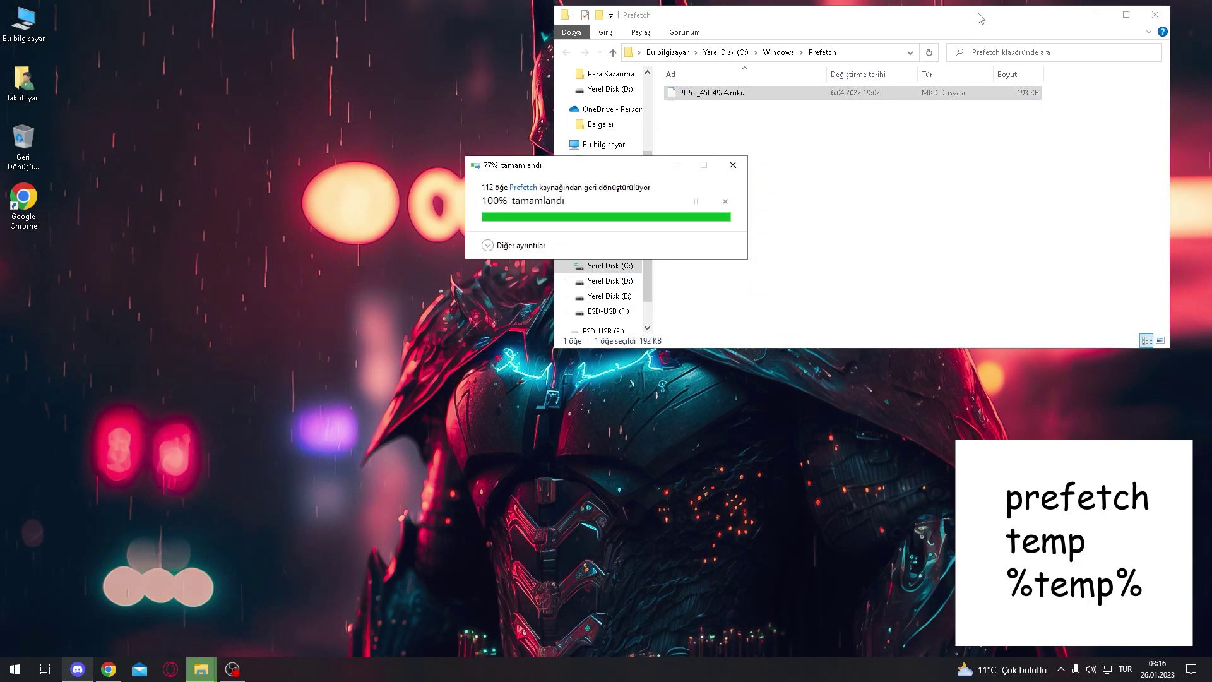
# Open the Windows Temp folder by running "temp" from the Run dialog and delete all its files.
pyautogui.press('super+r')
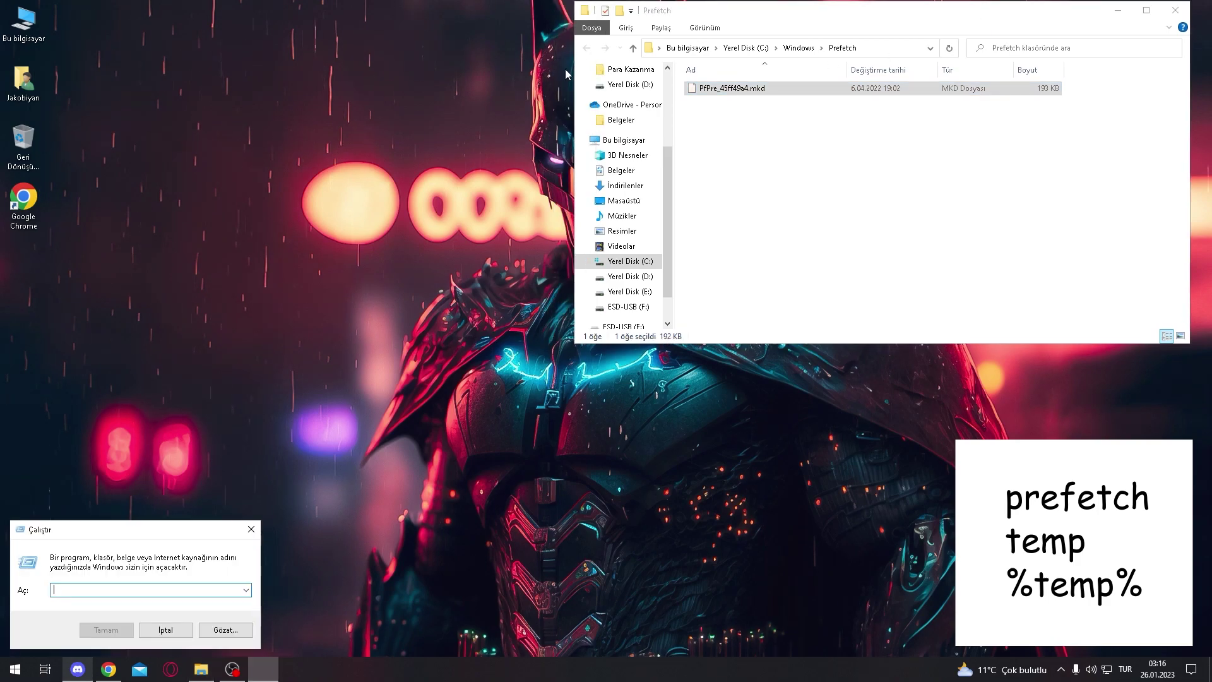
pyautogui.write('temp')
pyautogui.press('Return')
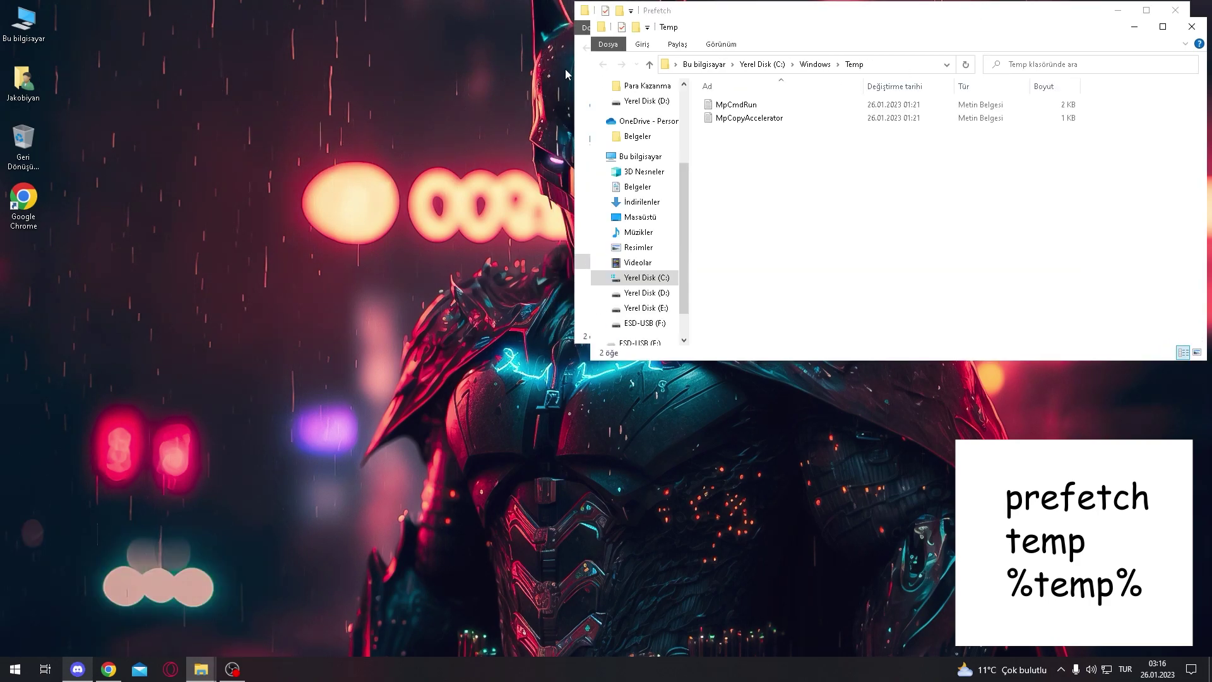
pyautogui.hotkey('ctrl', 'a')
pyautogui.press('Delete')
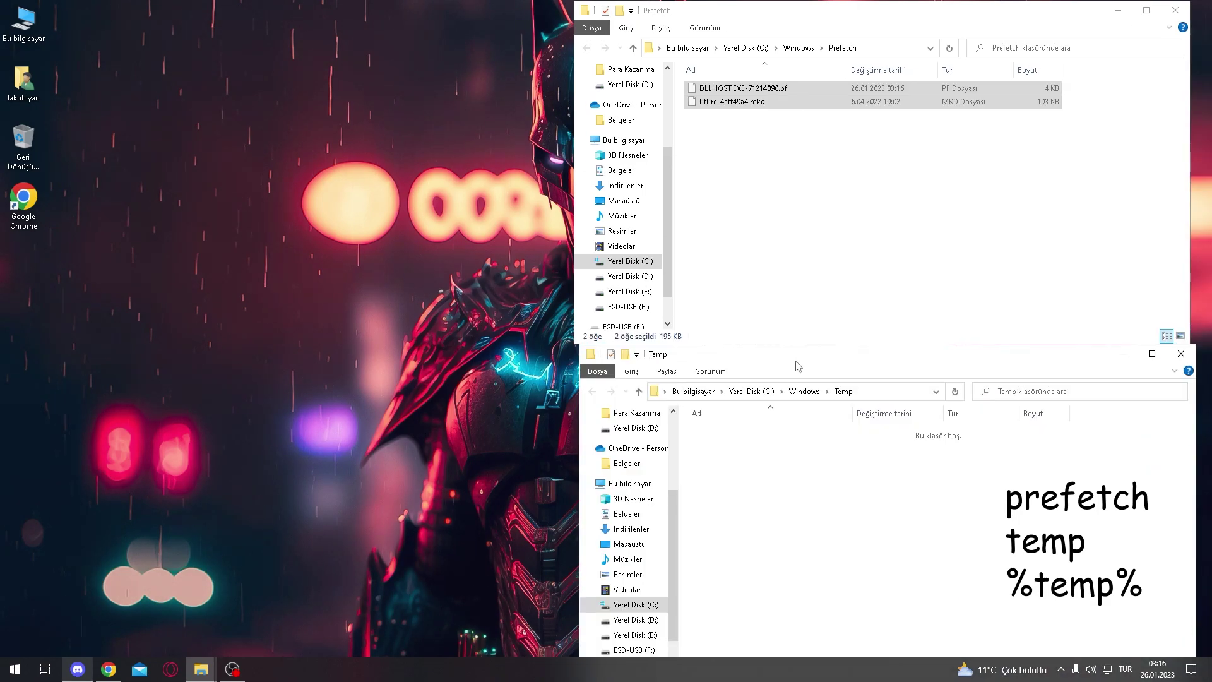
# Open the user's temp folder by running "%temp%" and delete its contents, skipping all files in use.
pyautogui.press('super+r')
pyautogui.write('%temp%')
pyautogui.press('Return')
pyautogui.click(309, 155)
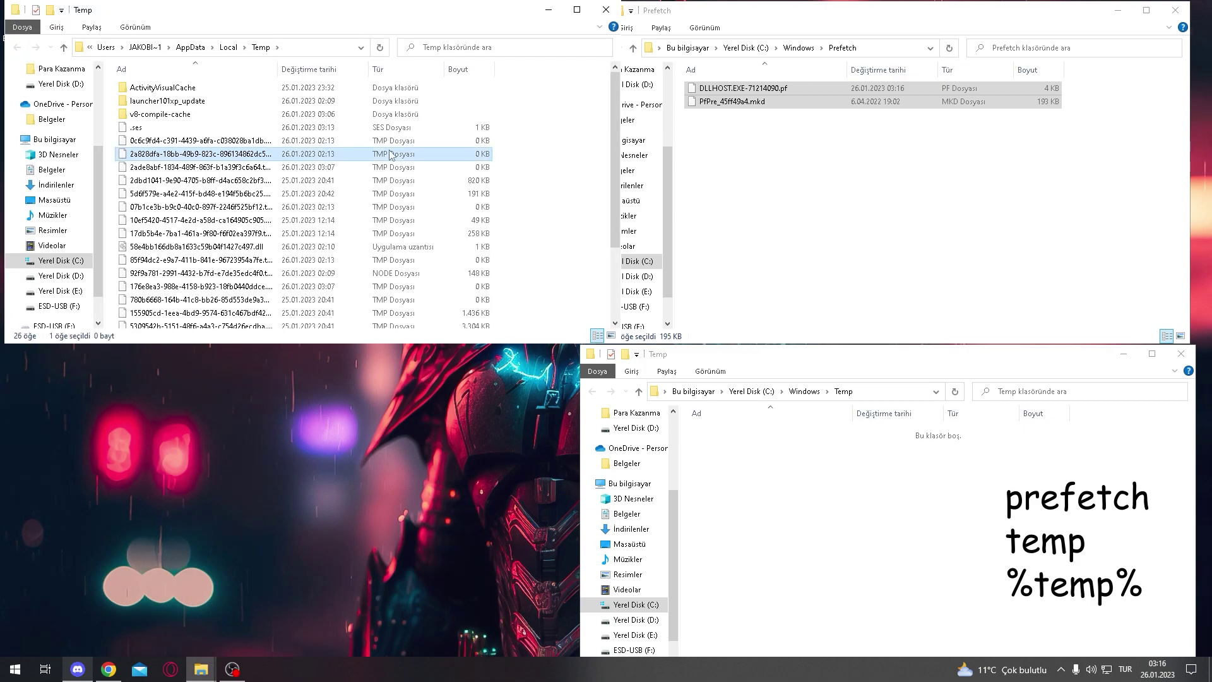
pyautogui.hotkey('ctrl', 'a')
pyautogui.press('Delete')
pyautogui.click(537, 284)
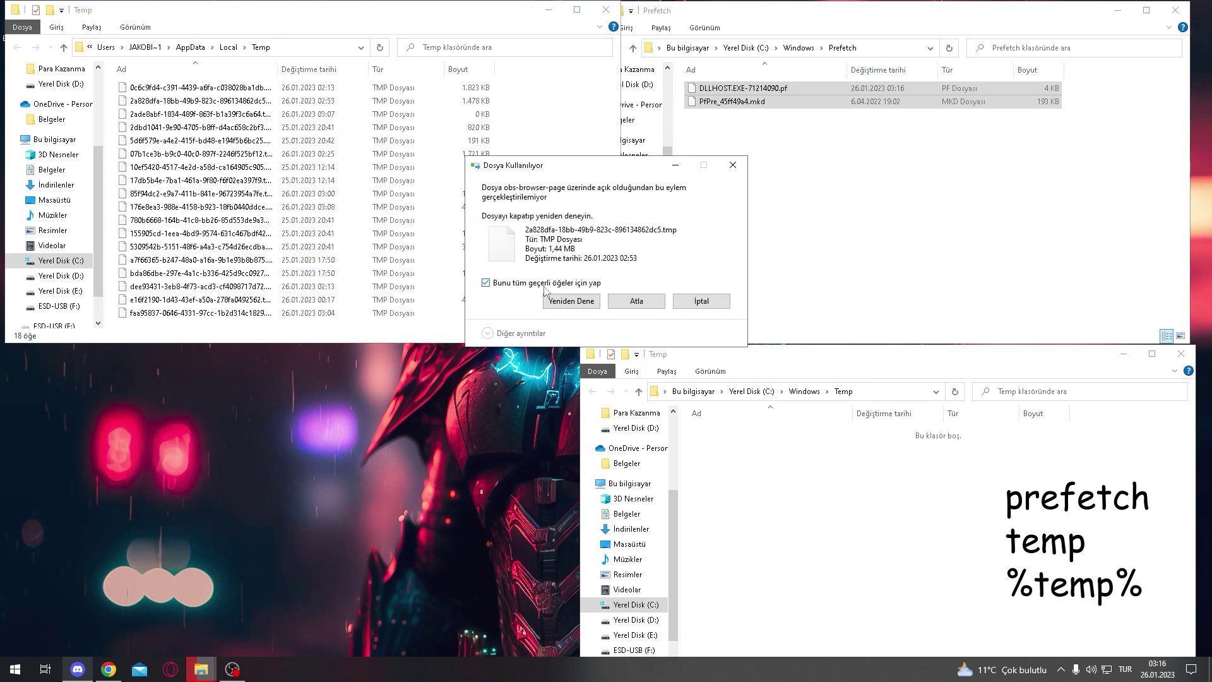
pyautogui.click(646, 308)
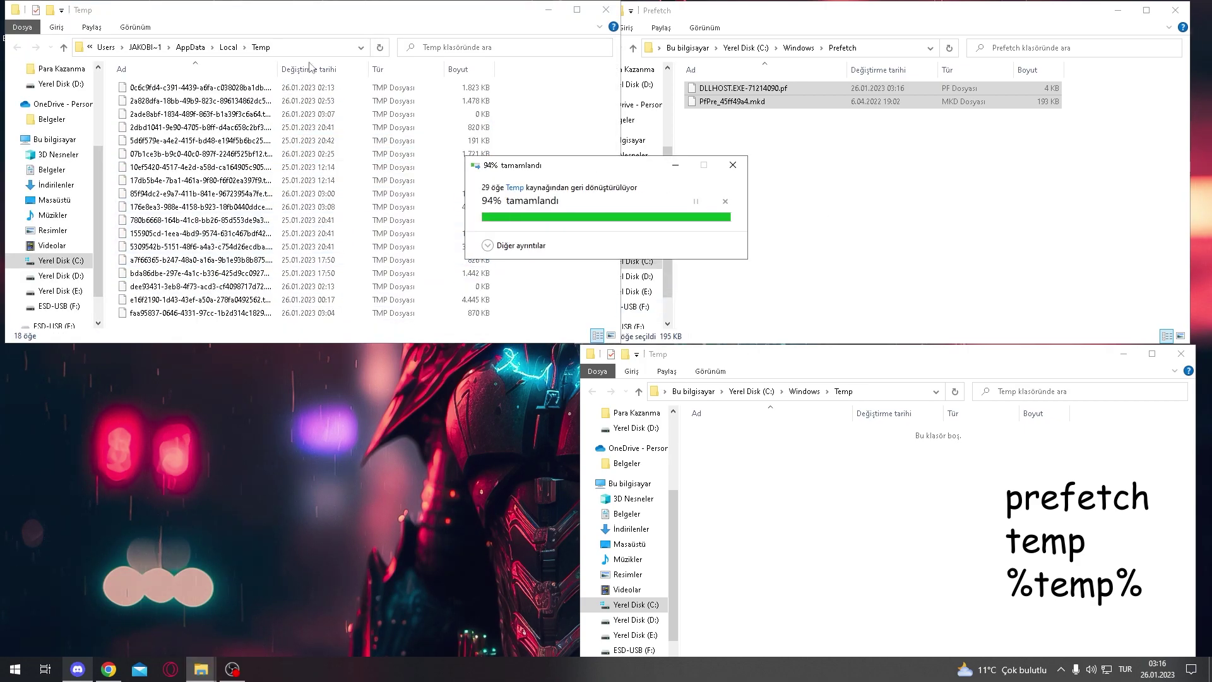
pyautogui.moveTo(324, 39); pyautogui.dragTo(289, 345)
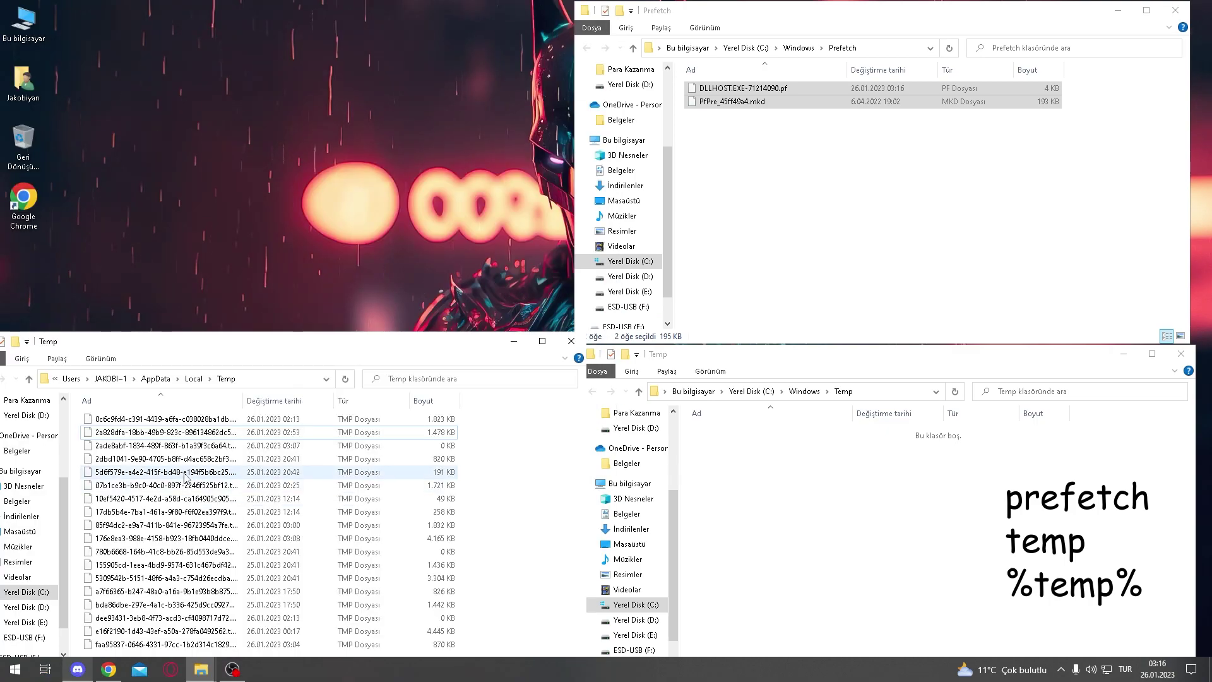
# Open the Recycle Bin, permanently delete everything in it and return to the desktop.
pyautogui.press('super')
pyautogui.click(418, 185)
pyautogui.press('super')
pyautogui.click(321, 210)
pyautogui.doubleClick(21, 147)
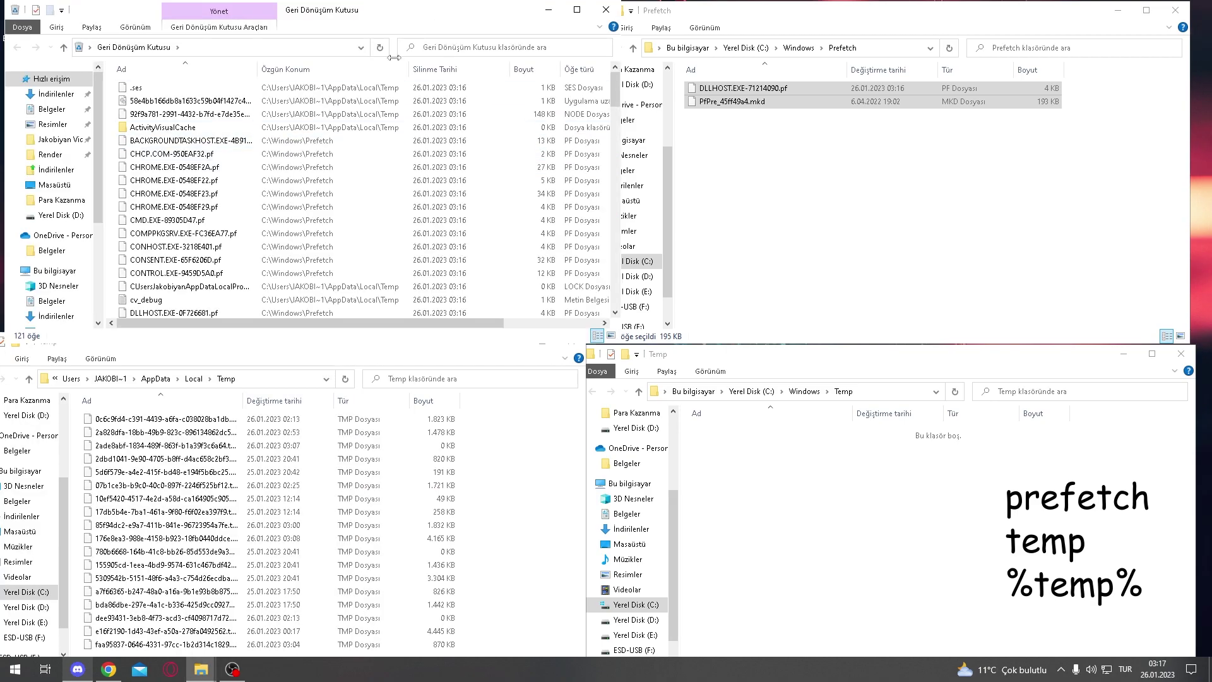
pyautogui.hotkey('ctrl', 'a')
pyautogui.press('Delete')
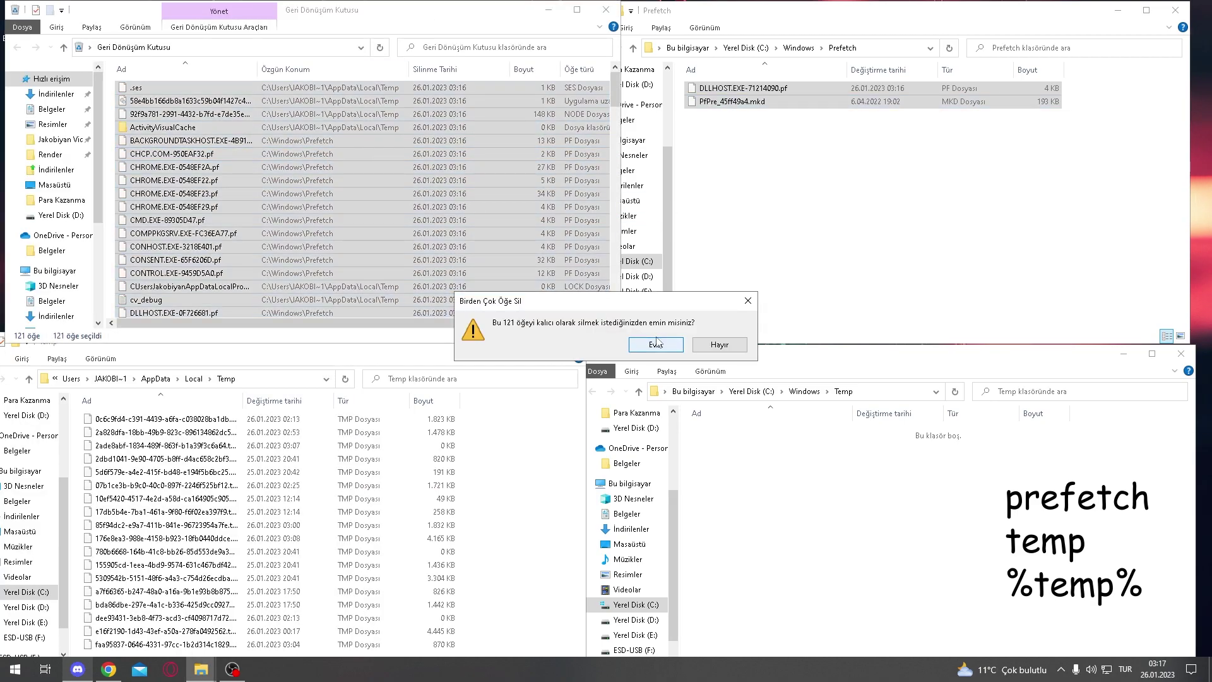
pyautogui.press('Return')
pyautogui.press('super+d')
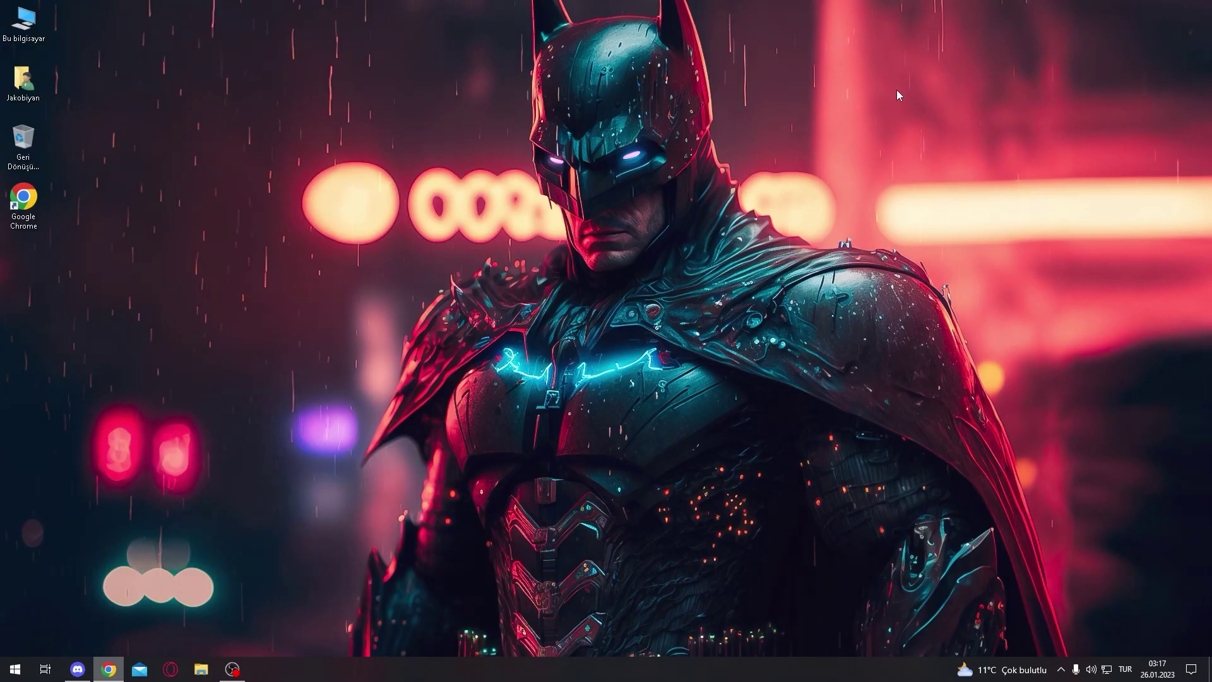
# Search Windows for "geçi", open the Geçici dosyaları sil storage settings and go to the Geçici dosyalar page.
pyautogui.press('super')
pyautogui.write('geçi')
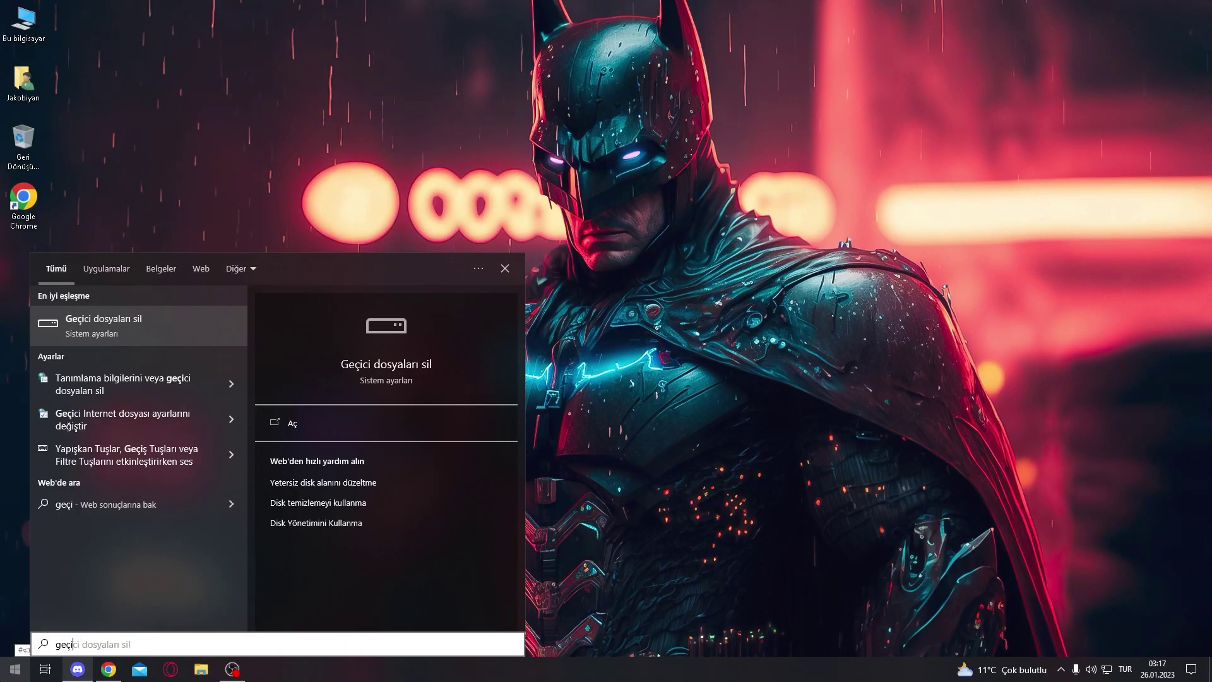
pyautogui.press('Return')
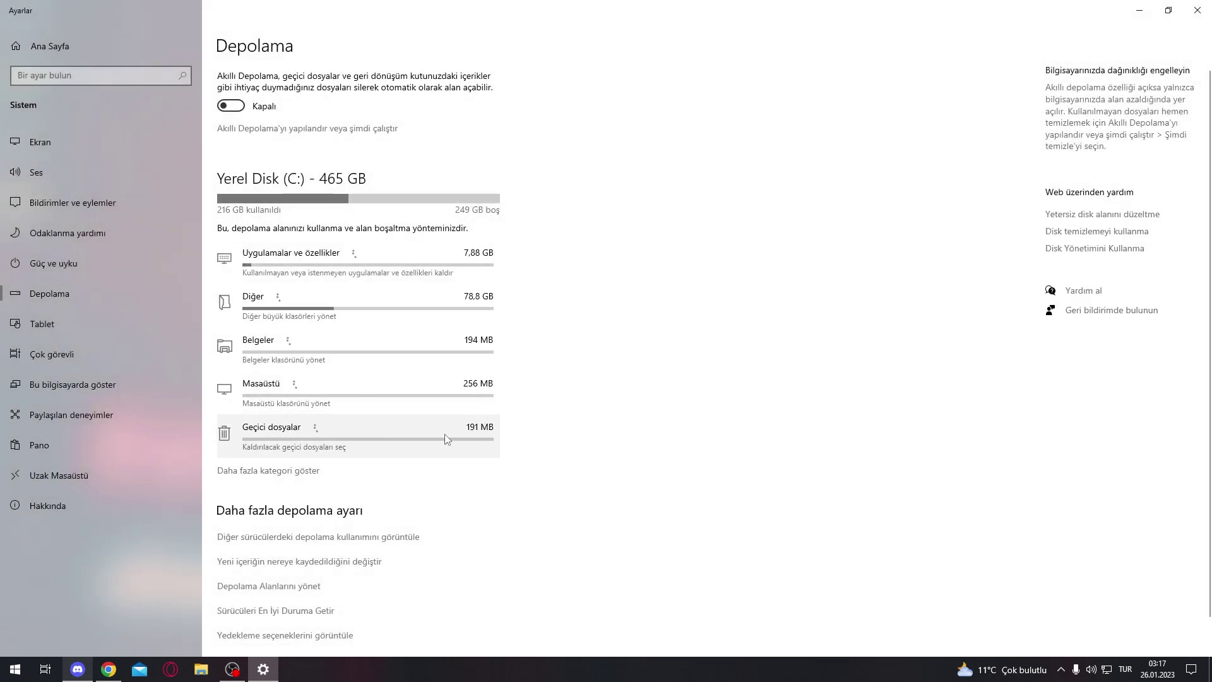
pyautogui.click(440, 346)
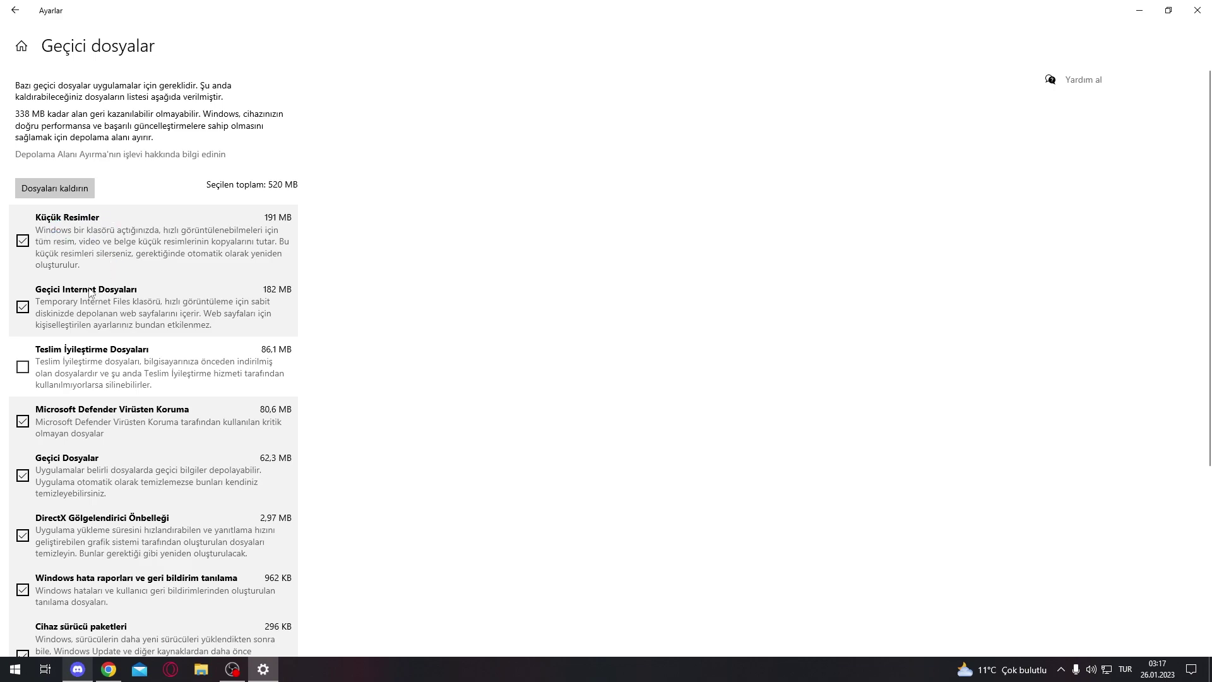
# Select every temporary file category, including Teslim İyileştirme Dosyaları and Geçici Windows yükleme dosyaları, remove the files and close Settings.
pyautogui.click(19, 373)
pyautogui.scroll(-5, 37, 445)
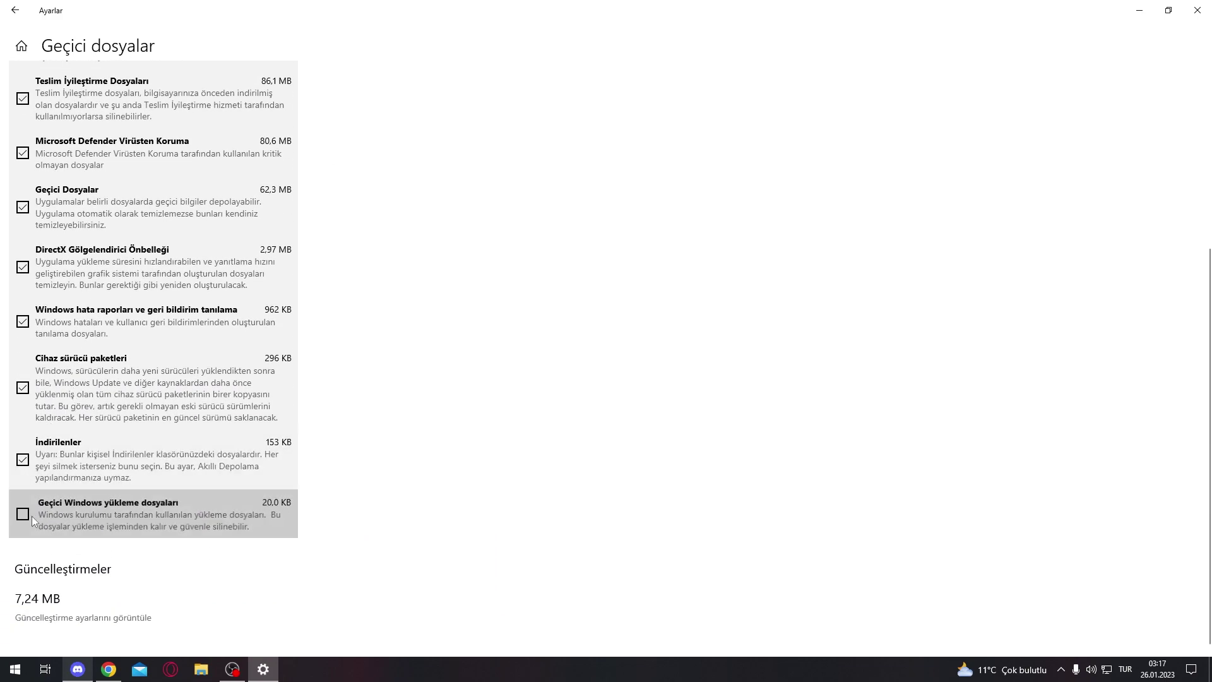
pyautogui.scroll(5, 96, 429)
pyautogui.scroll(-5, 95, 429)
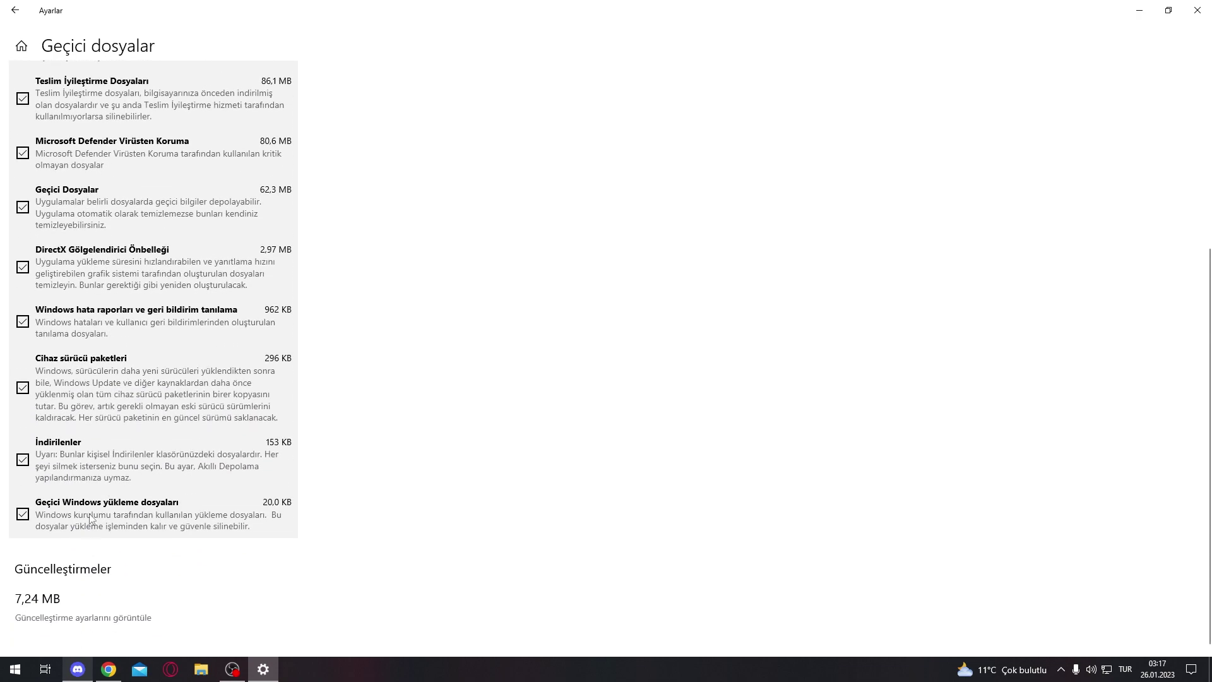
pyautogui.scroll(5, 69, 474)
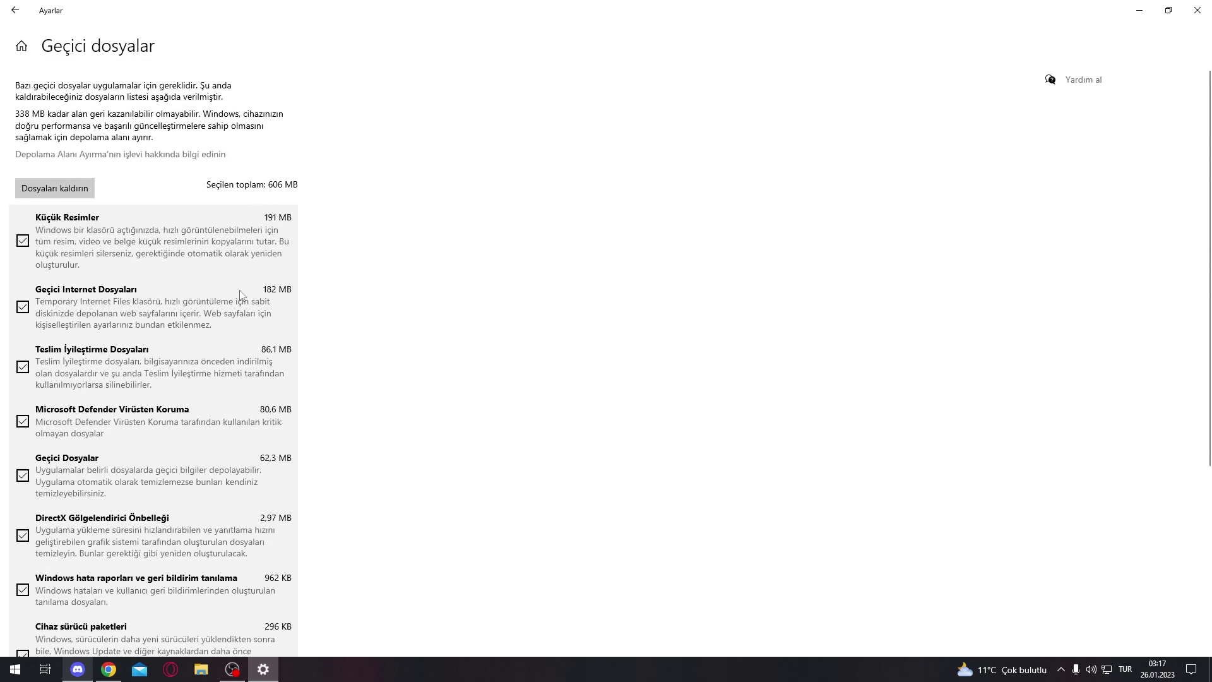
pyautogui.scroll(-5, 243, 278)
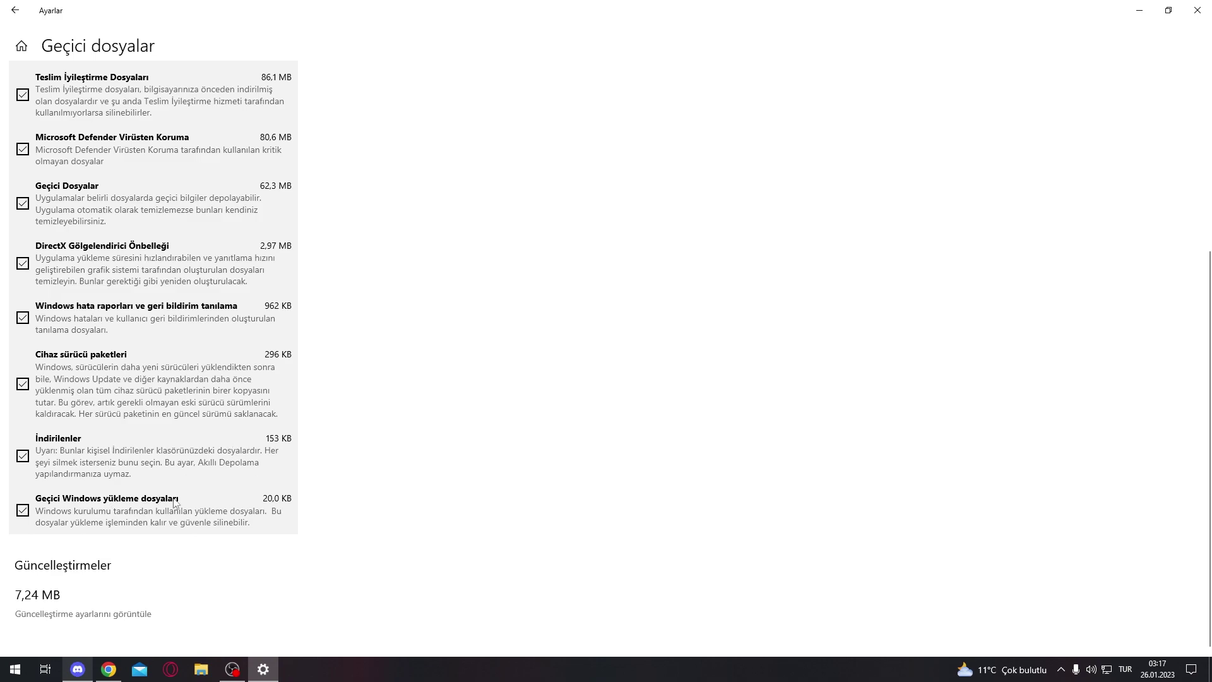
pyautogui.scroll(5, 243, 508)
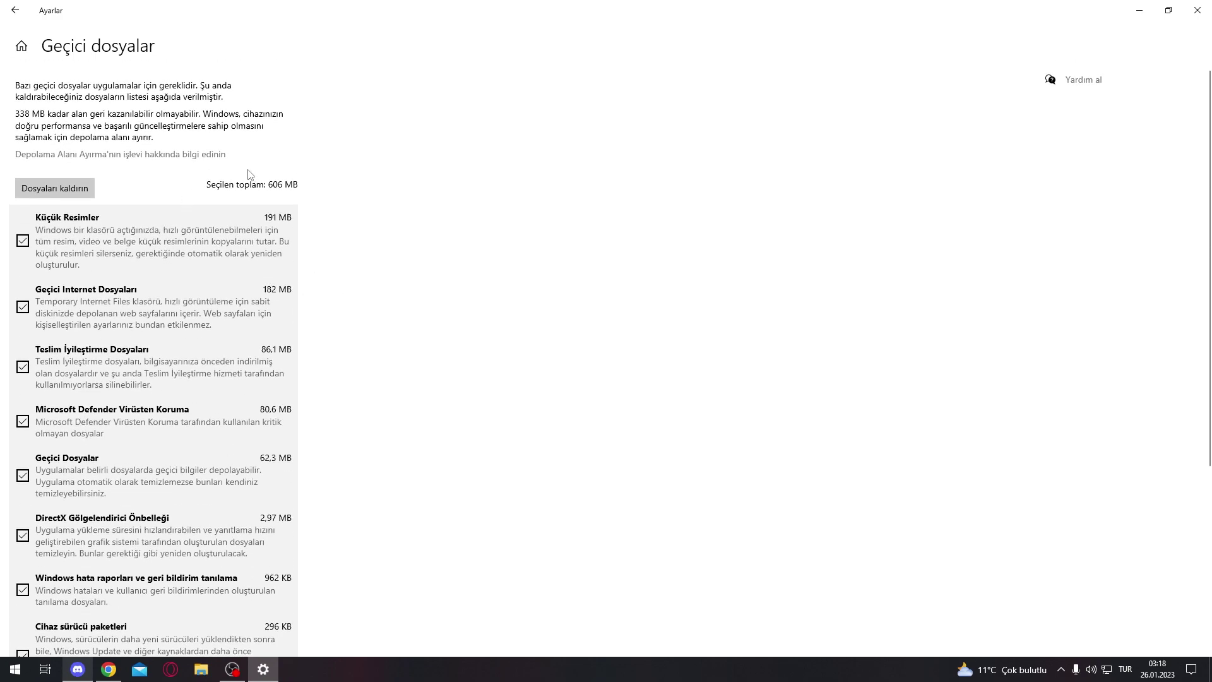
pyautogui.scroll(-5, 223, 230)
pyautogui.scroll(5, 193, 344)
pyautogui.click(64, 188)
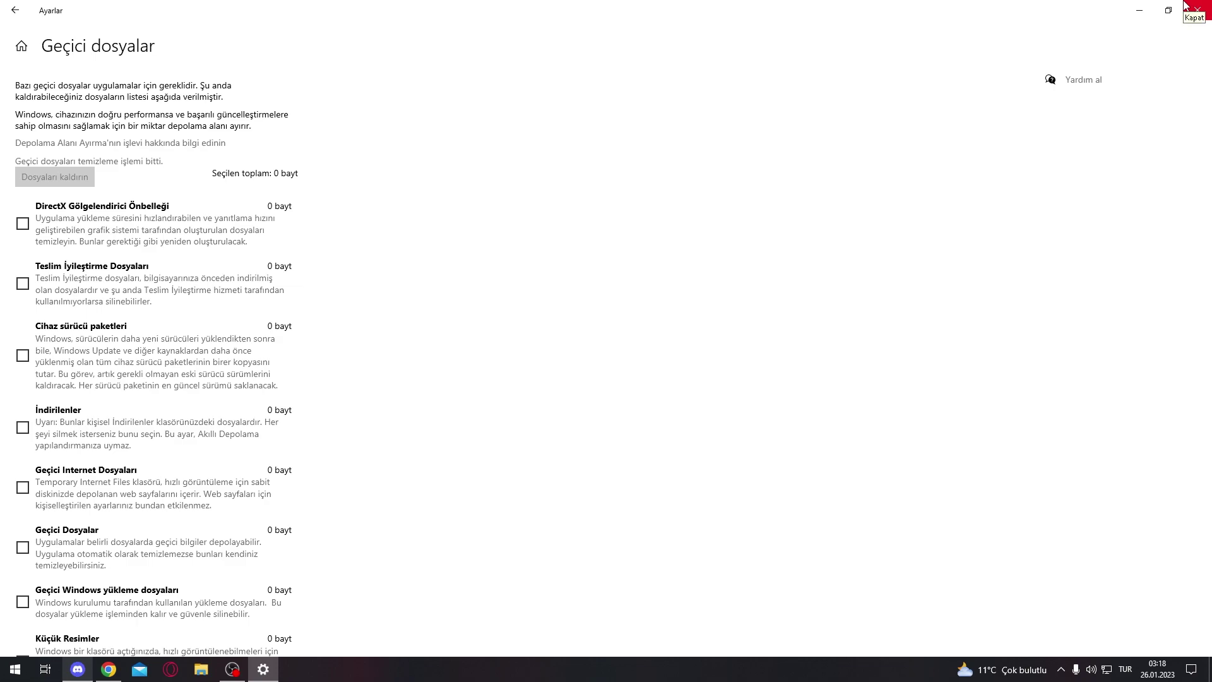
pyautogui.click(1187, 6)
# Open the properties of Yerel Disk (C:) from Bu bilgisayar and start Disk Cleanup for the drive.
pyautogui.doubleClick(35, 29)
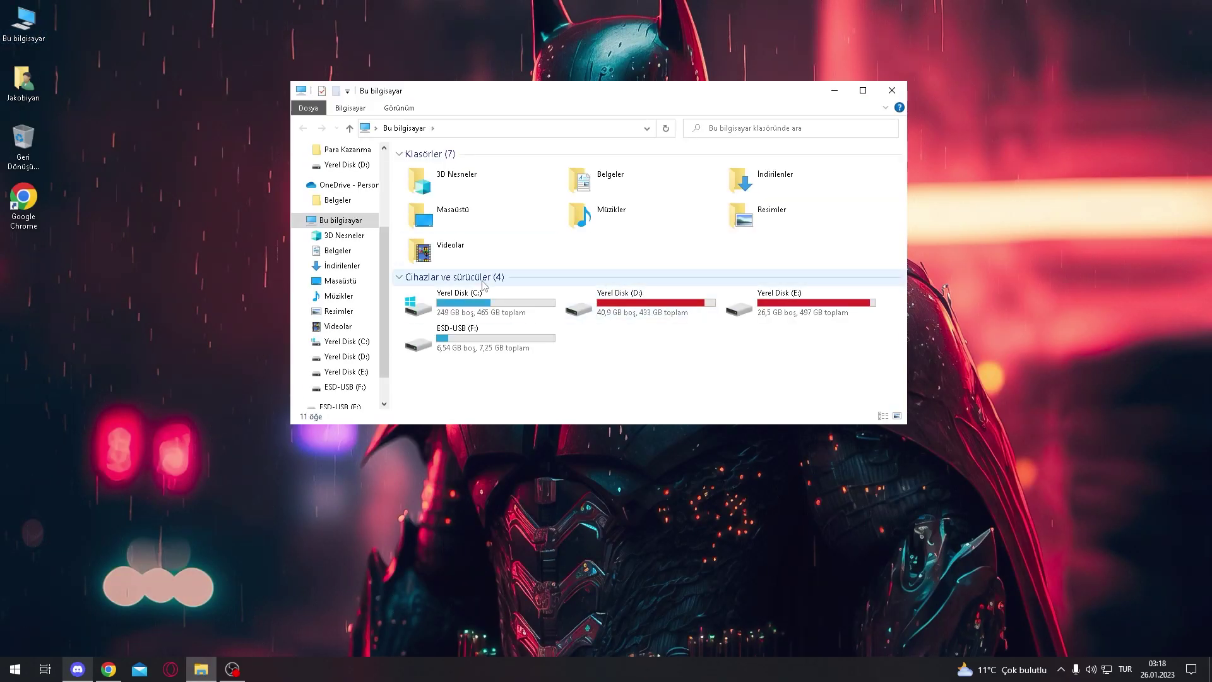
pyautogui.rightClick(470, 302)
pyautogui.click(518, 556)
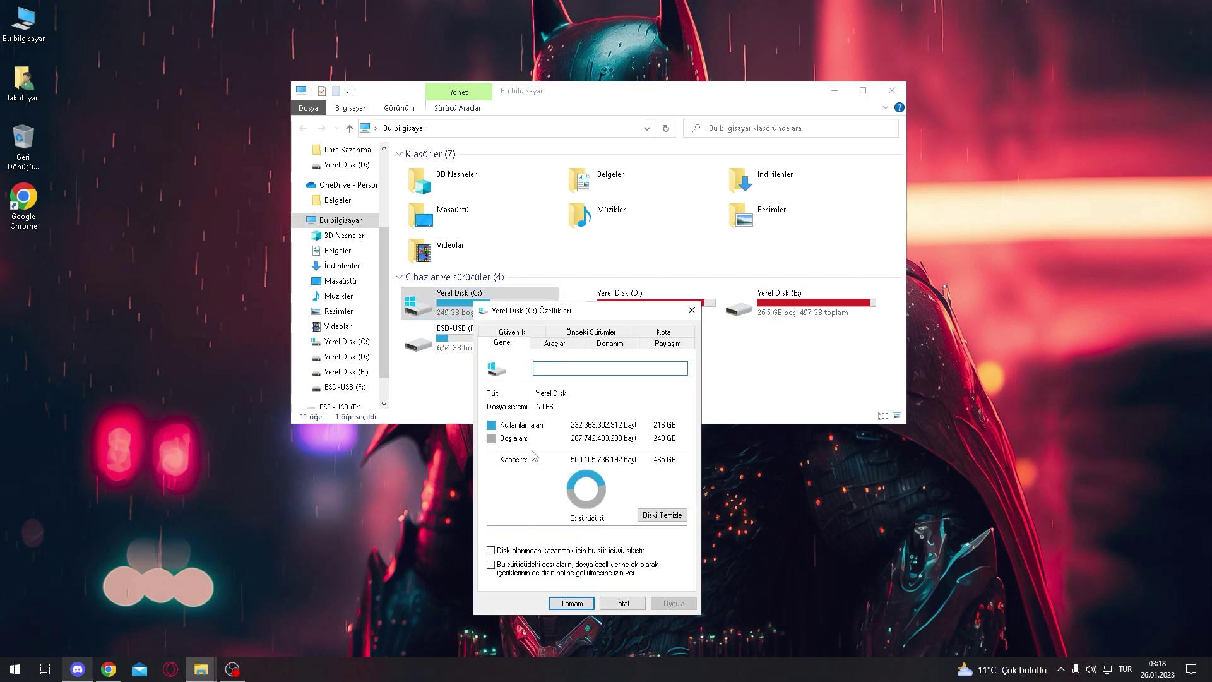
pyautogui.click(663, 514)
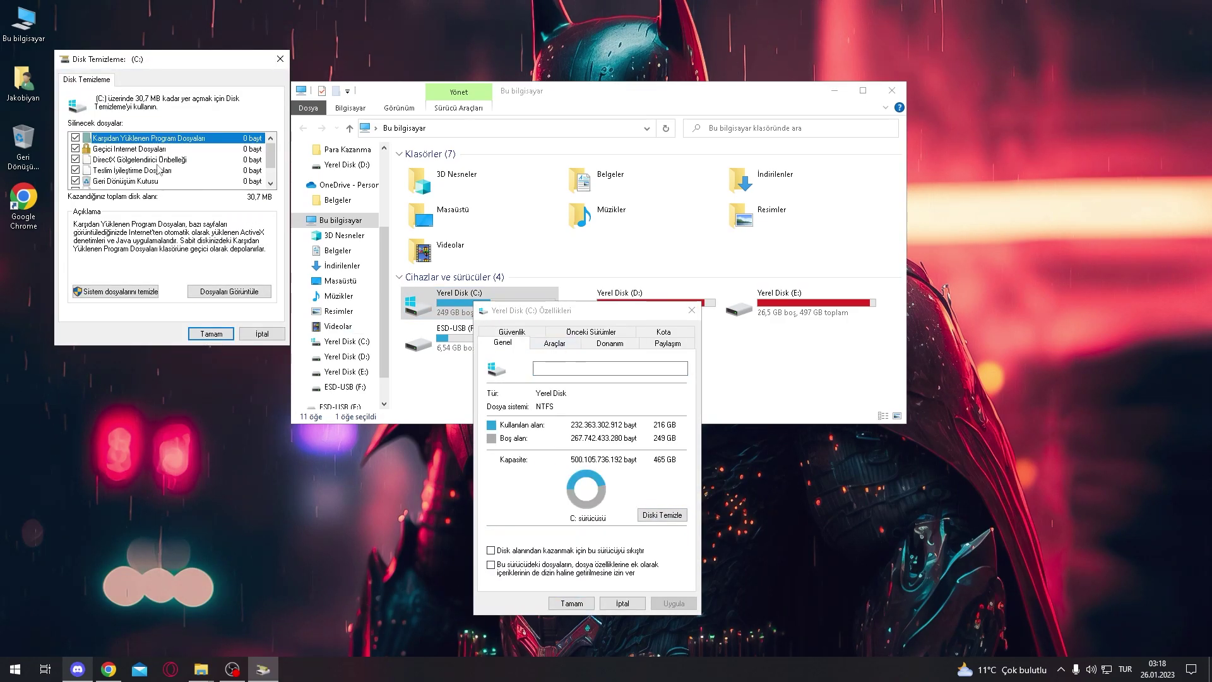
# Include system files in the Disk Cleanup of drive C: and permanently delete the selected files.
pyautogui.moveTo(167, 70); pyautogui.dragTo(382, 97)
pyautogui.click(330, 319)
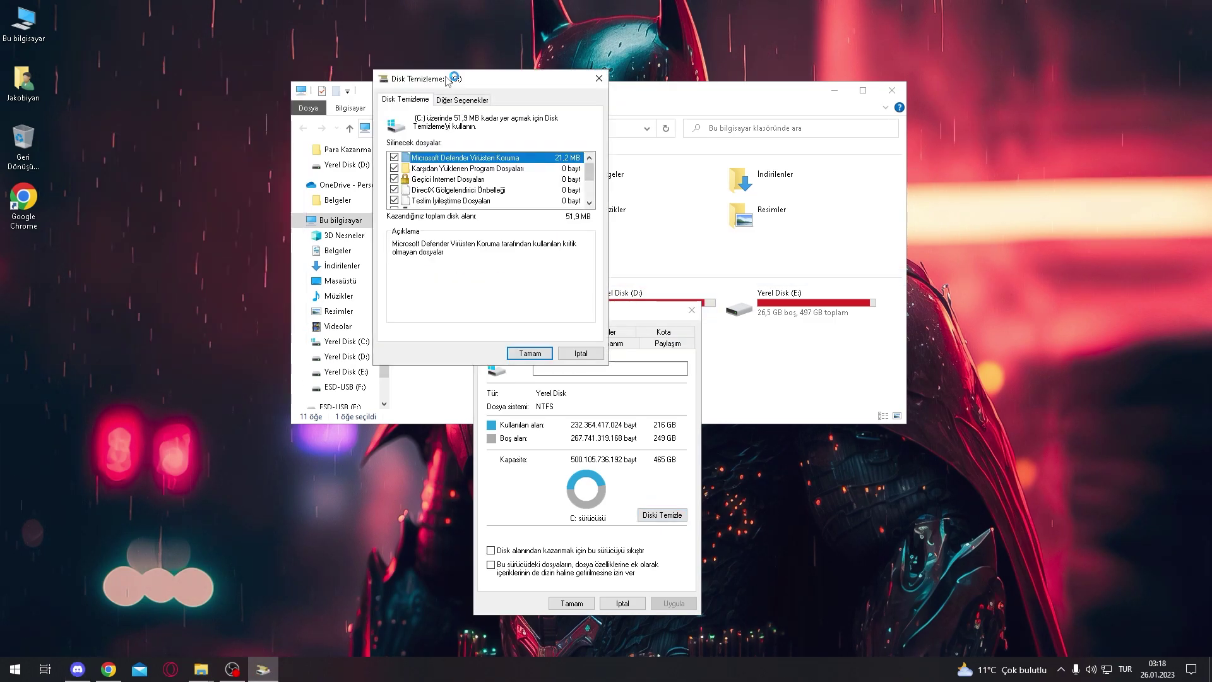
pyautogui.moveTo(589, 165)
pyautogui.mouseDown()
pyautogui.moveTo(589, 197)
pyautogui.moveTo(589, 169)
pyautogui.mouseUp()
pyautogui.click(524, 356)
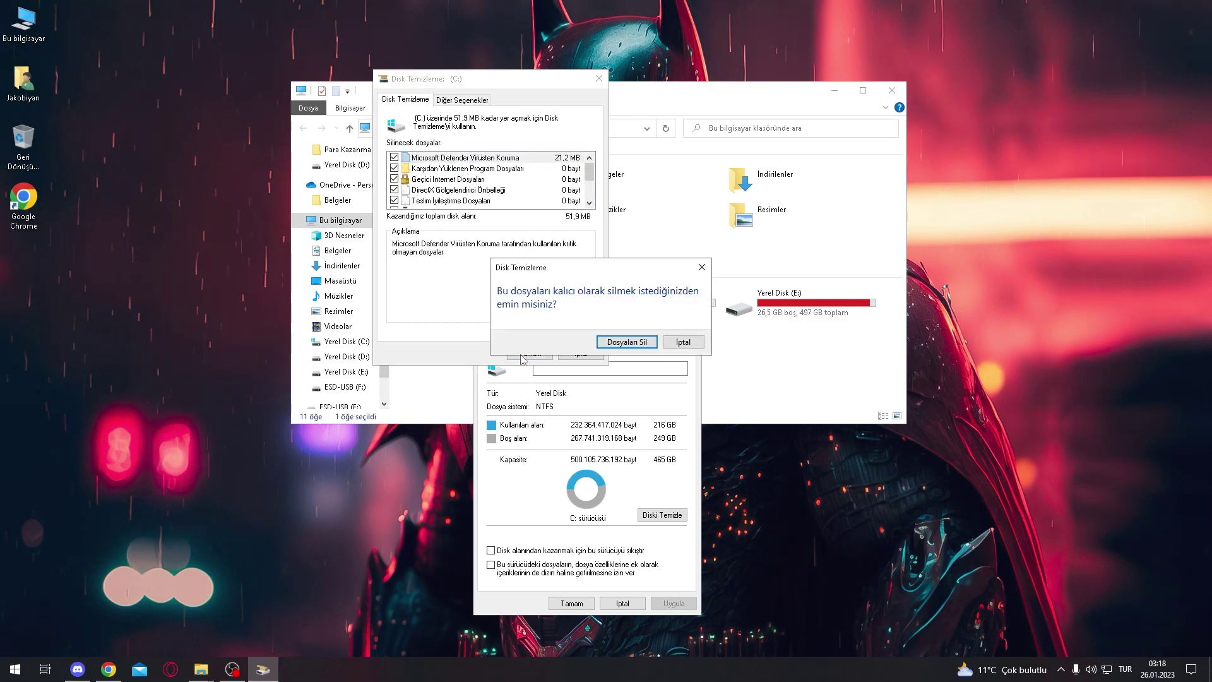
pyautogui.click(624, 343)
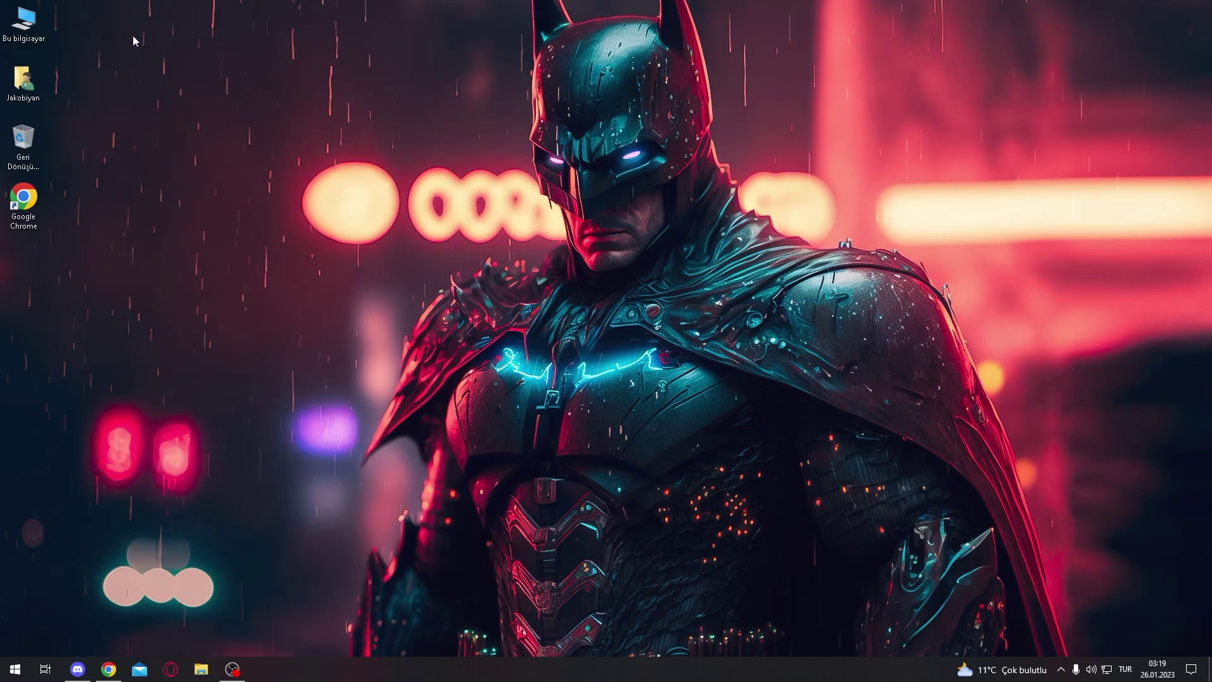
pyautogui.moveTo(66, 21); pyautogui.dragTo(558, 147)
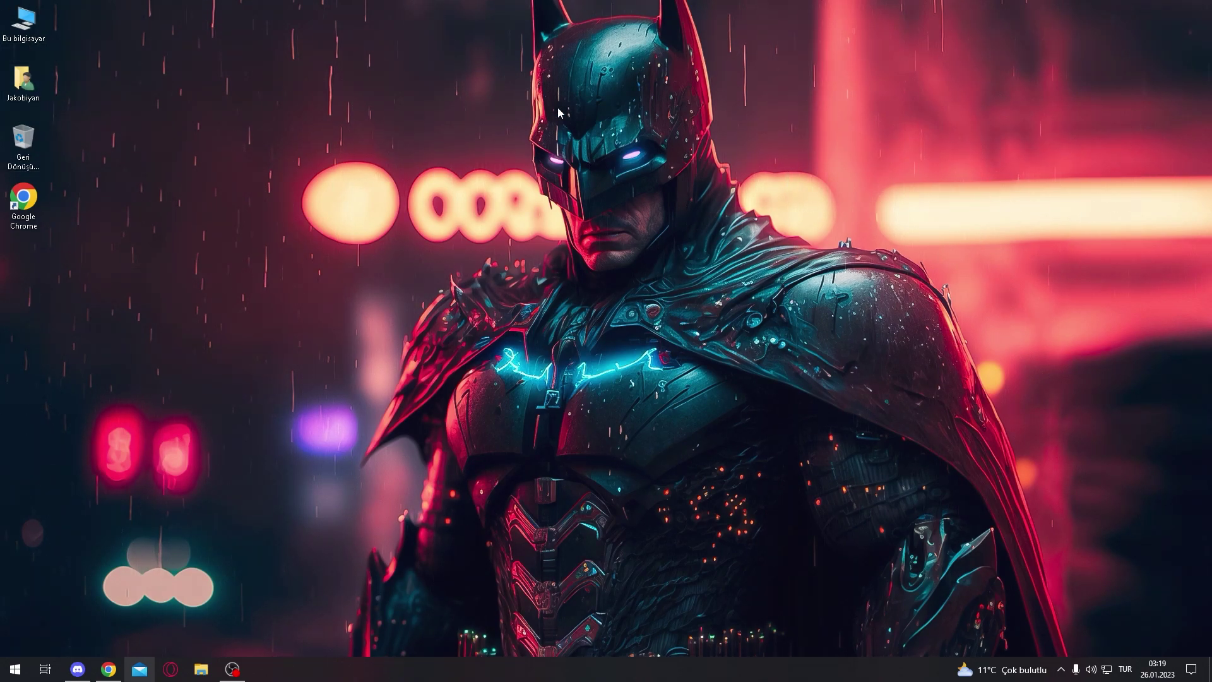
pyautogui.rightClick(343, 144)
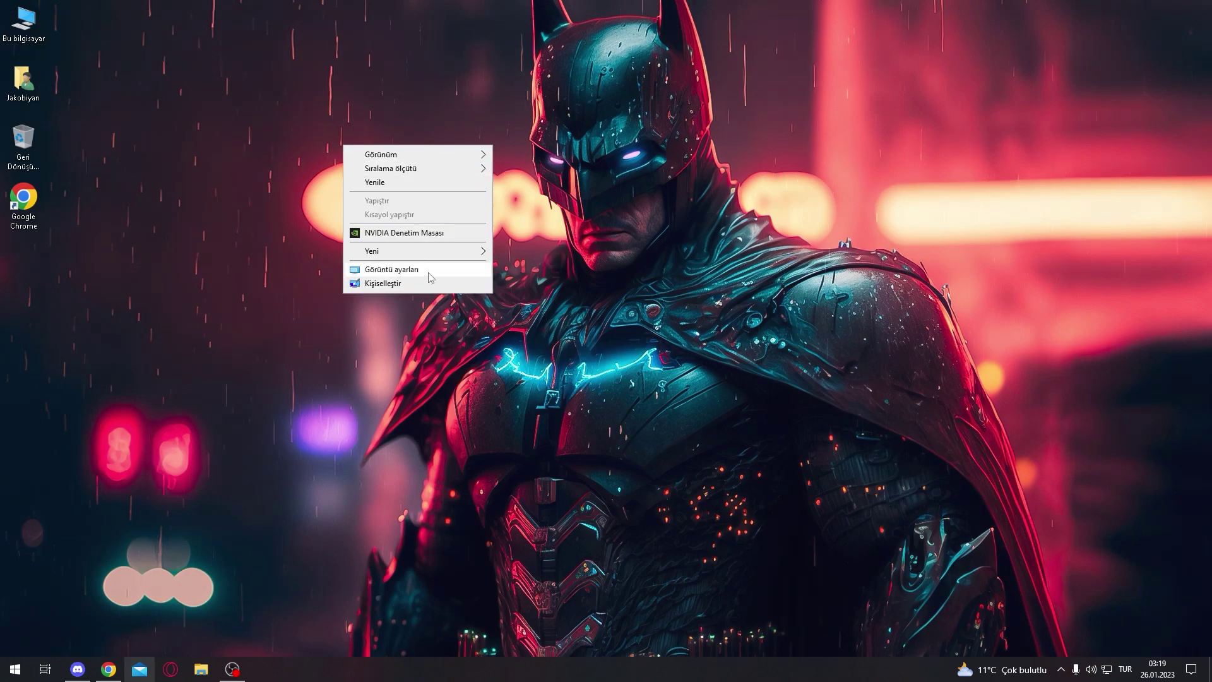
pyautogui.click(219, 238)
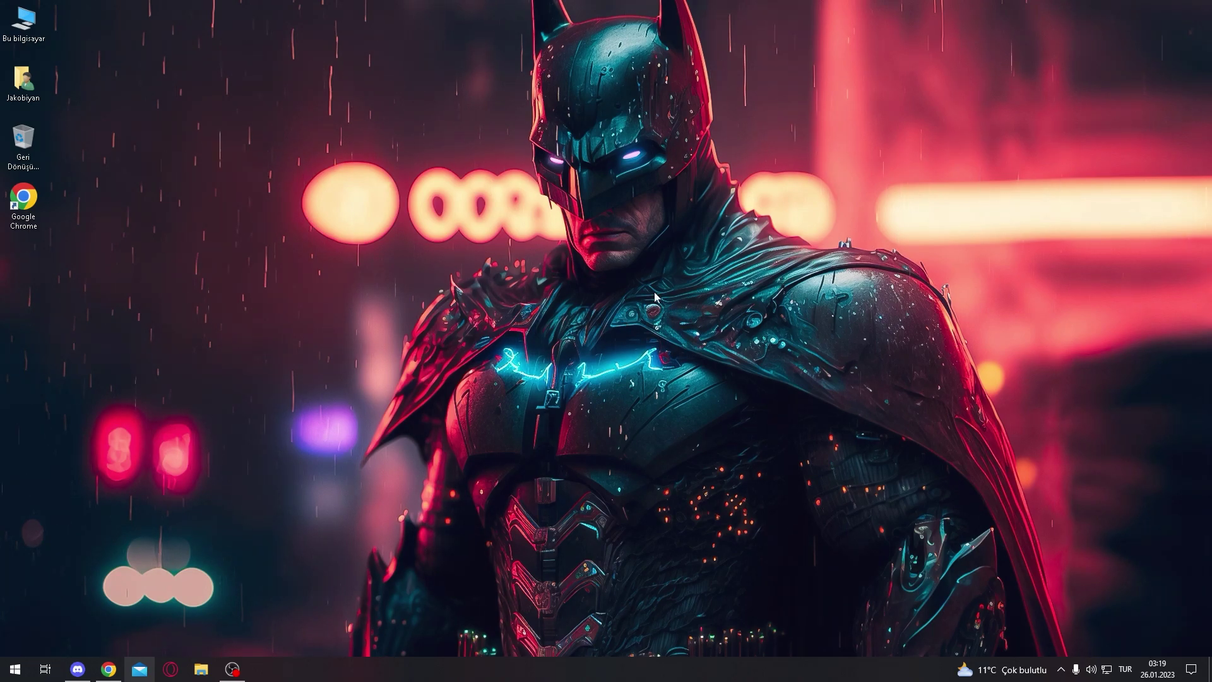
# Run msconfig to open System Configuration and go to the Önyükleme settings.
pyautogui.press('super')
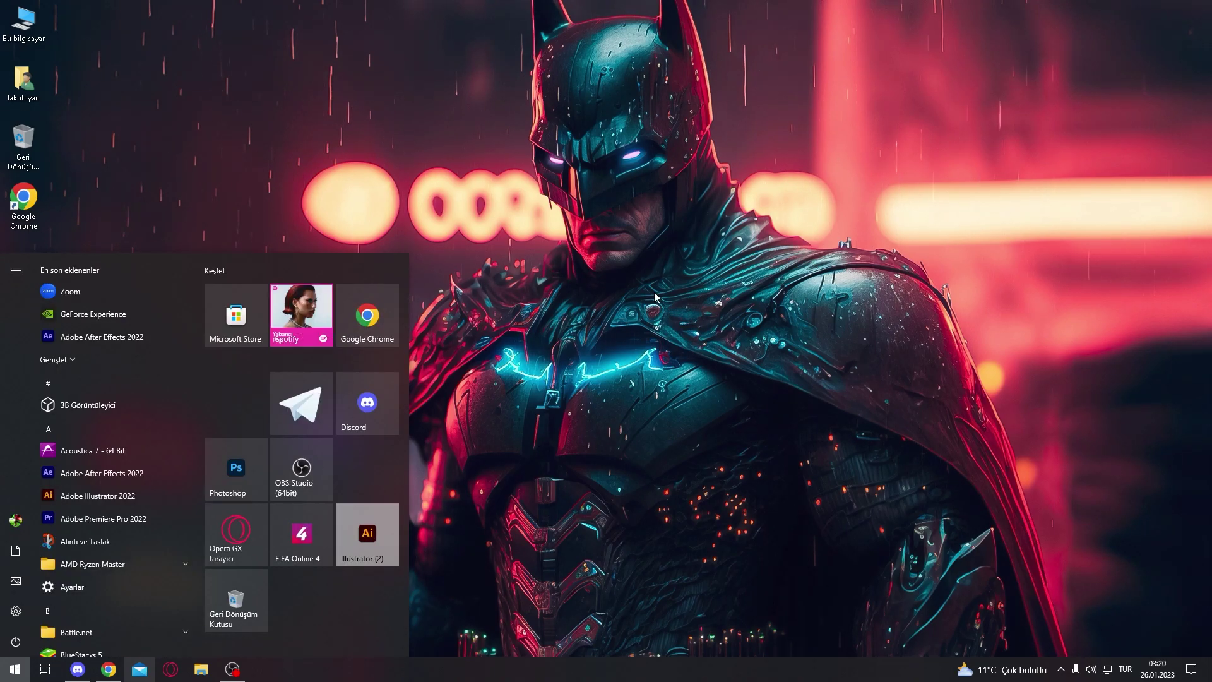
pyautogui.write('mscon')
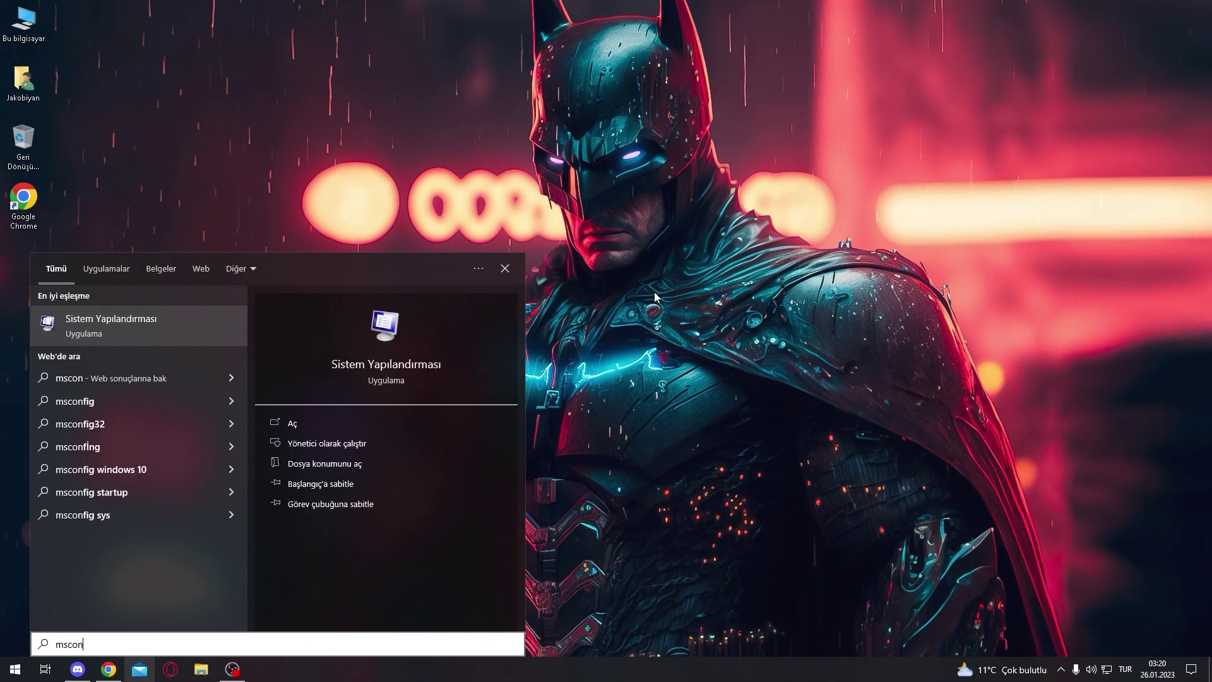
pyautogui.press('super+r')
pyautogui.write('msconfig')
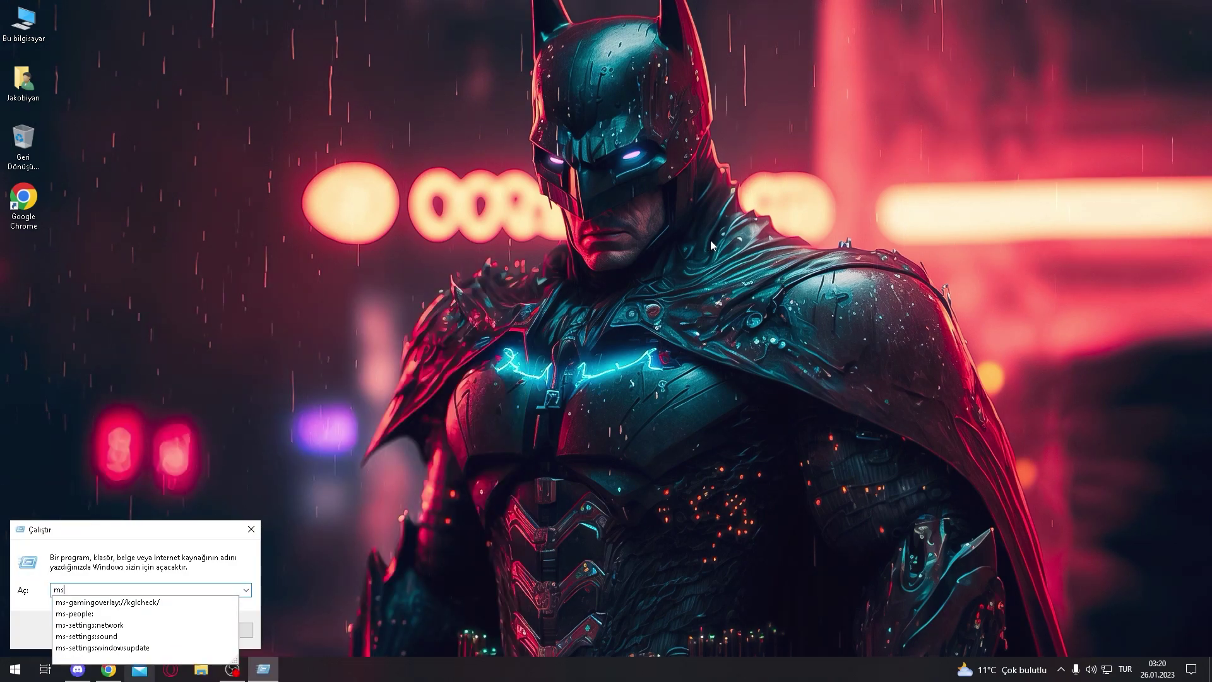
pyautogui.press('Return')
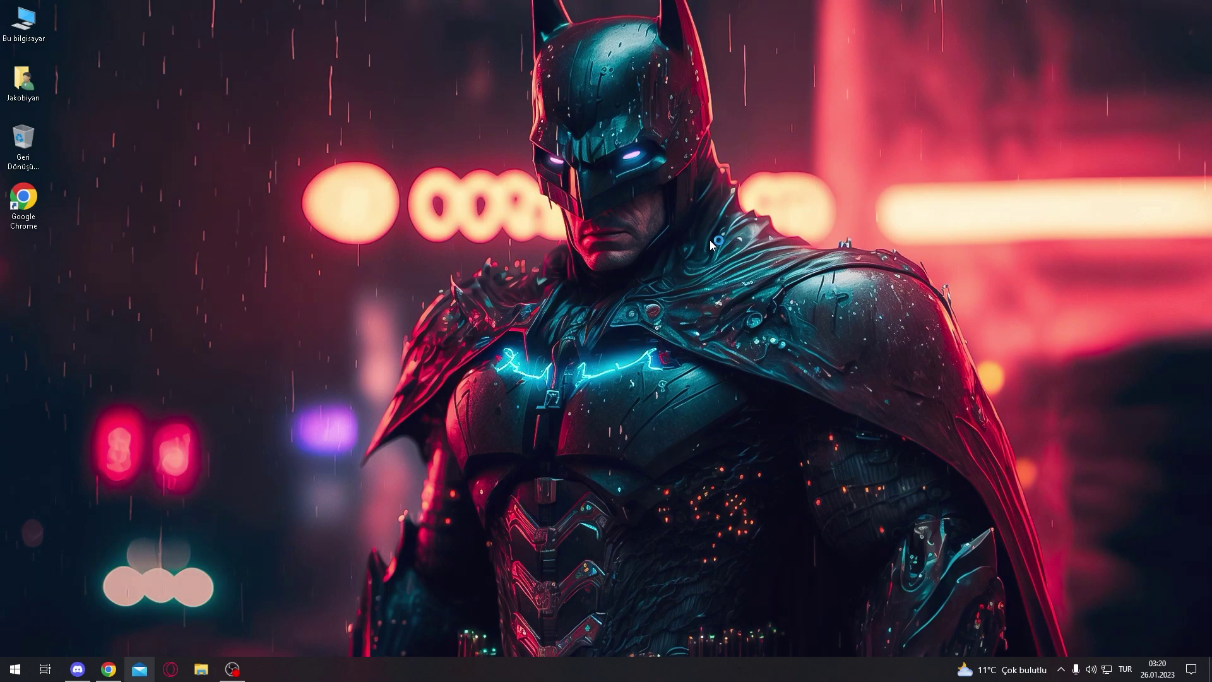
pyautogui.click(486, 239)
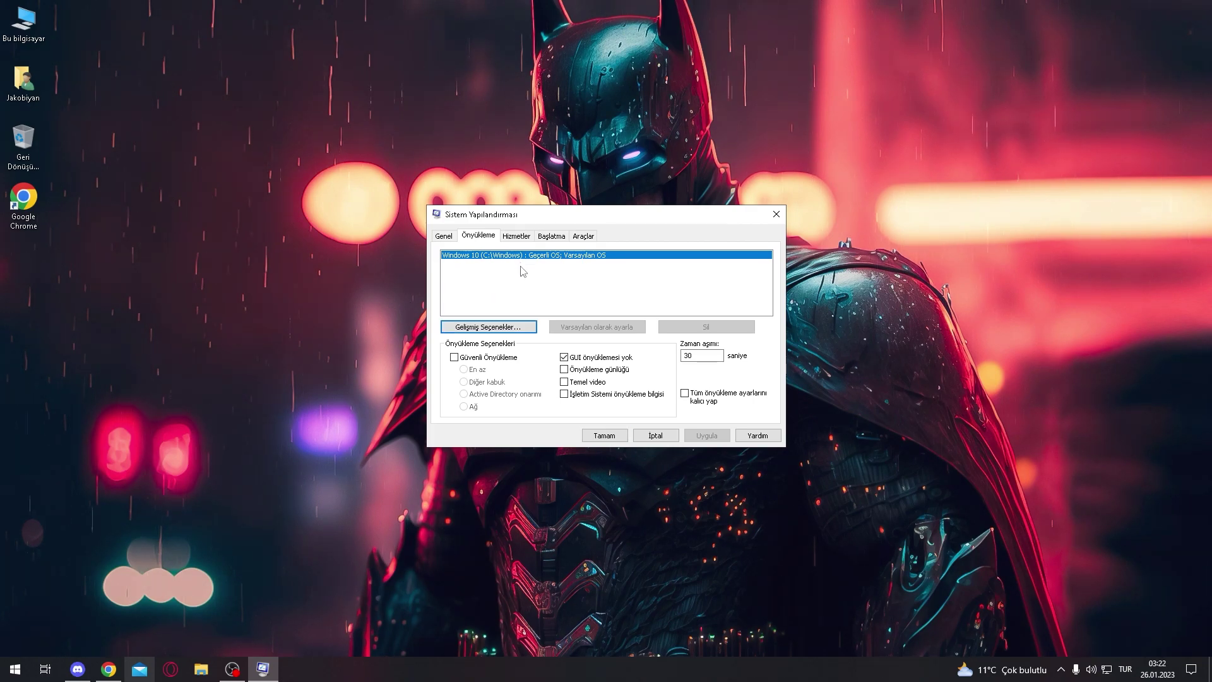
# Try enabling İşlemci Sayısı and choosing a processor count in the advanced boot options, and cancel the change.
pyautogui.click(511, 328)
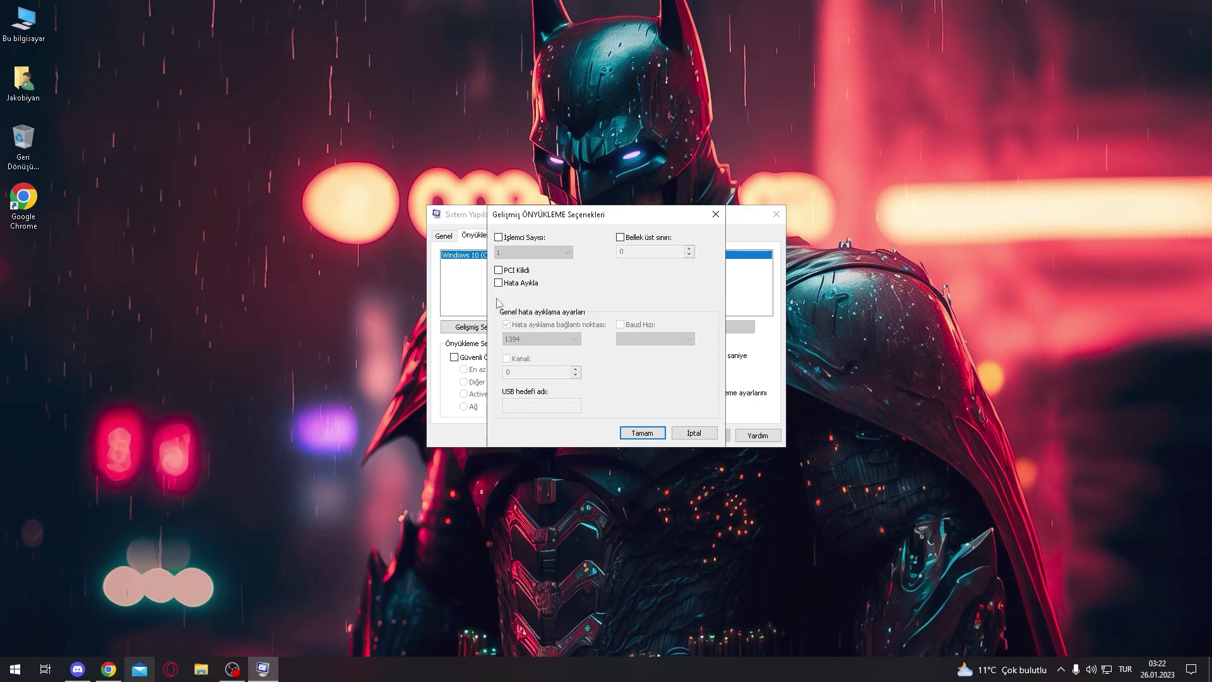
pyautogui.click(522, 245)
pyautogui.click(533, 252)
pyautogui.click(519, 238)
pyautogui.click(519, 238)
pyautogui.click(522, 243)
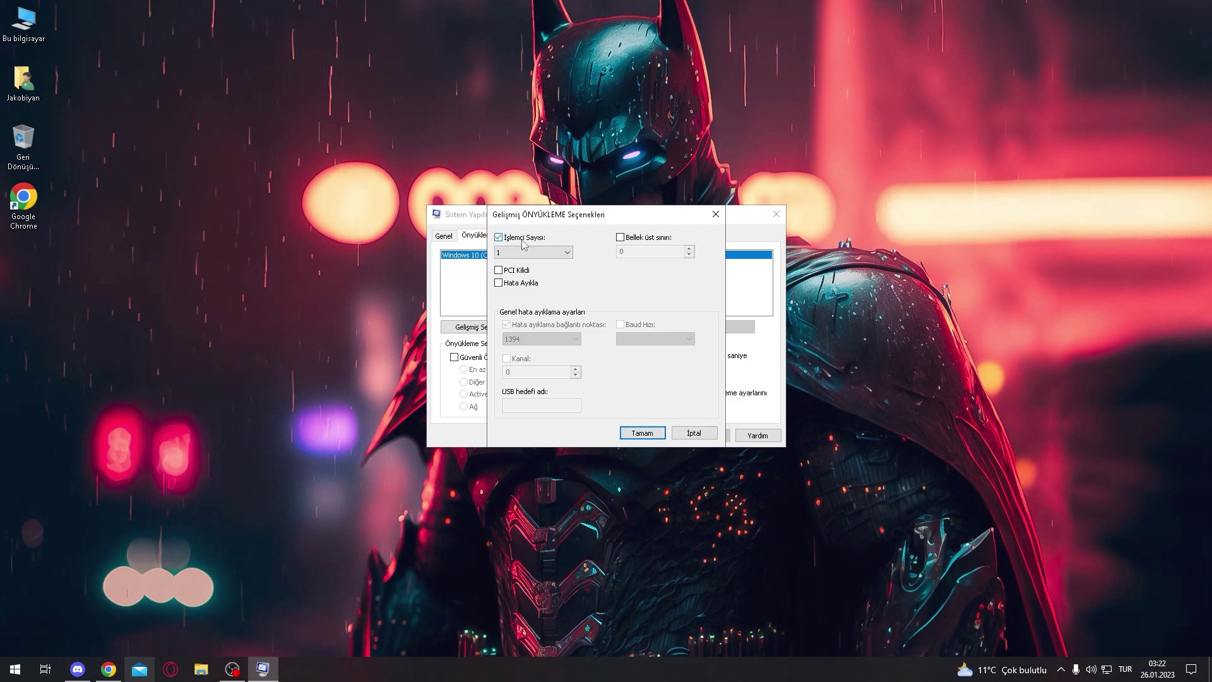
pyautogui.click(549, 257)
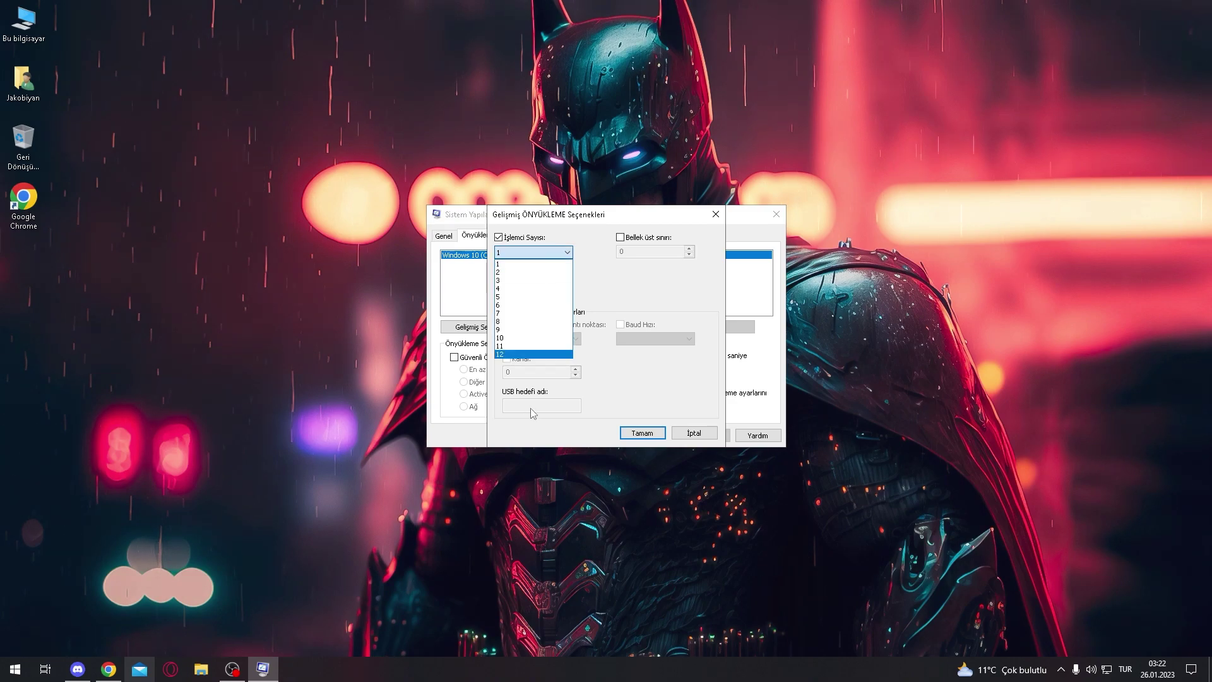
pyautogui.click(534, 347)
pyautogui.click(520, 250)
pyautogui.click(521, 251)
pyautogui.click(522, 239)
pyautogui.click(694, 432)
# Reopen the advanced boot options, enable İşlemci Sayısı with 1 processor, disable it again and cancel the dialog.
pyautogui.click(480, 327)
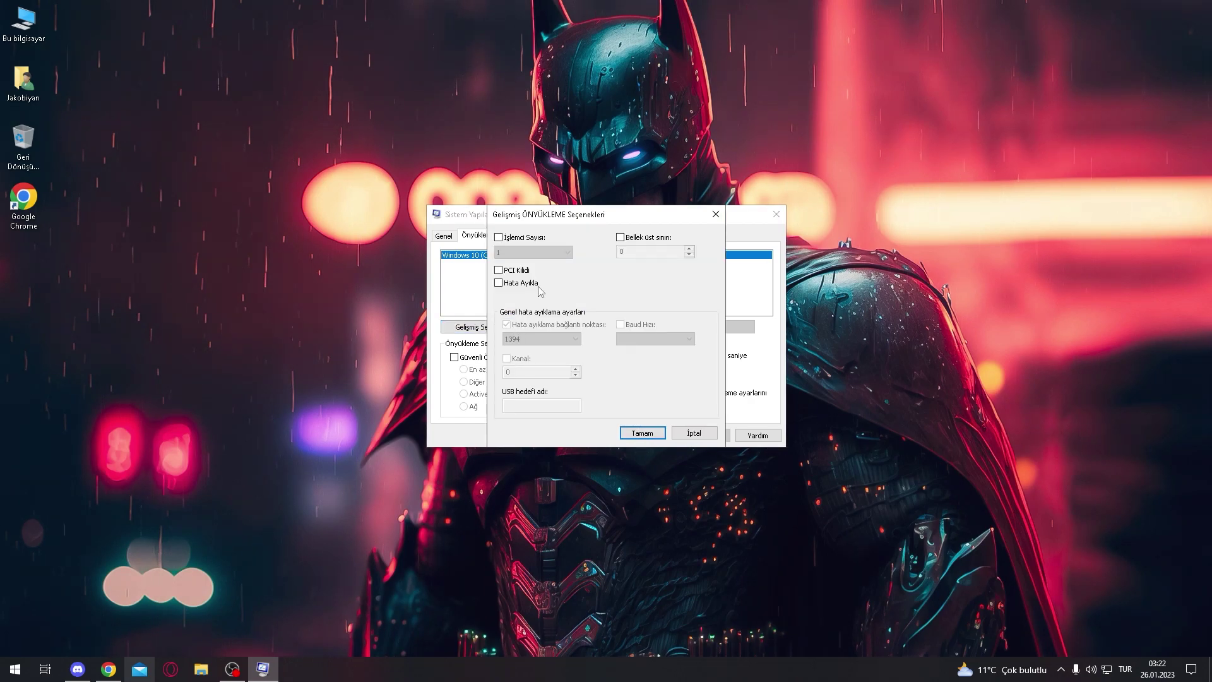
pyautogui.click(519, 239)
pyautogui.click(537, 253)
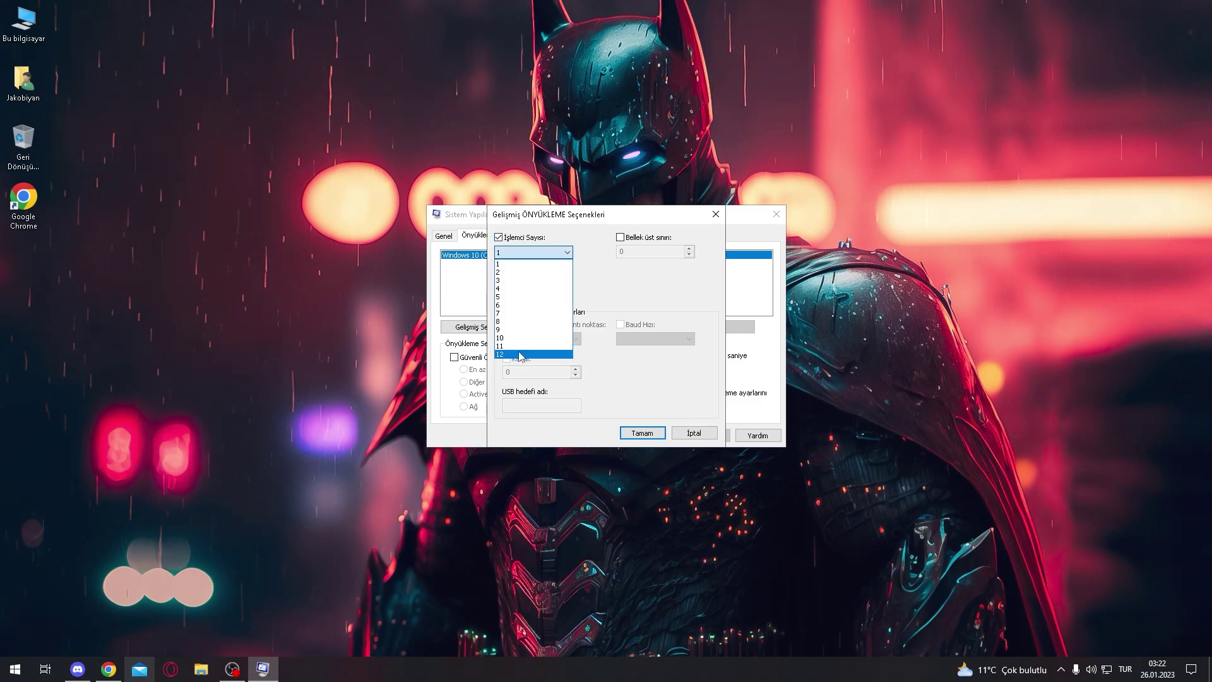
pyautogui.click(517, 264)
pyautogui.click(519, 239)
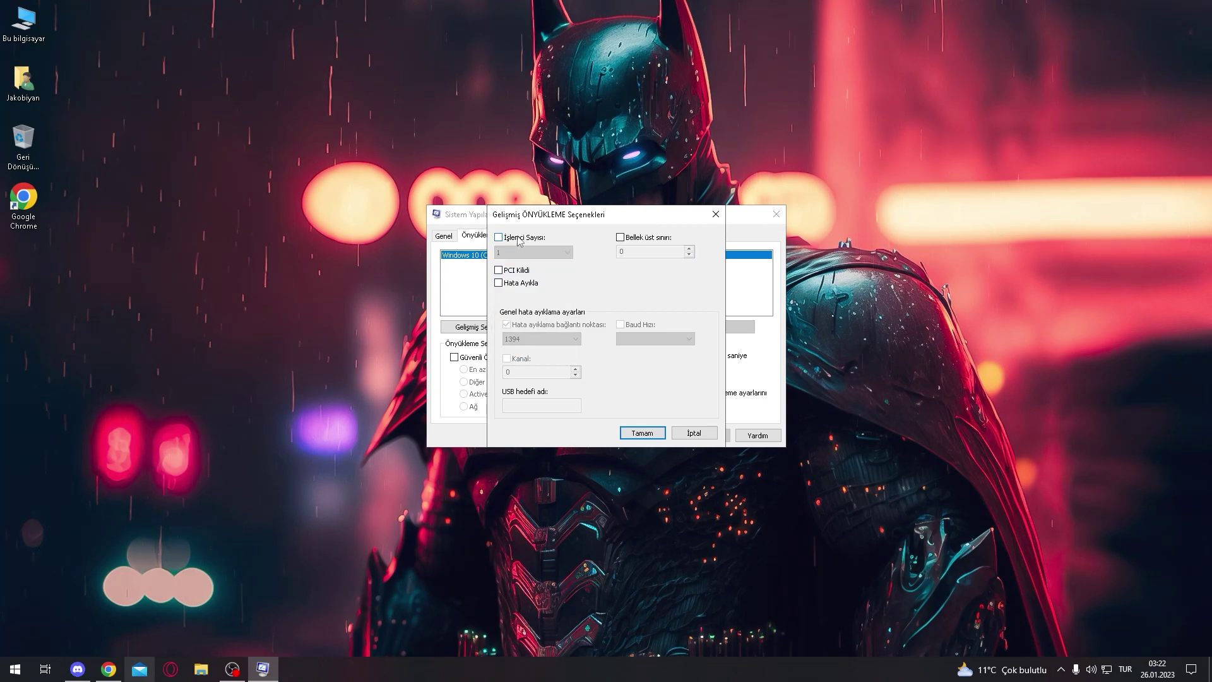
pyautogui.click(685, 434)
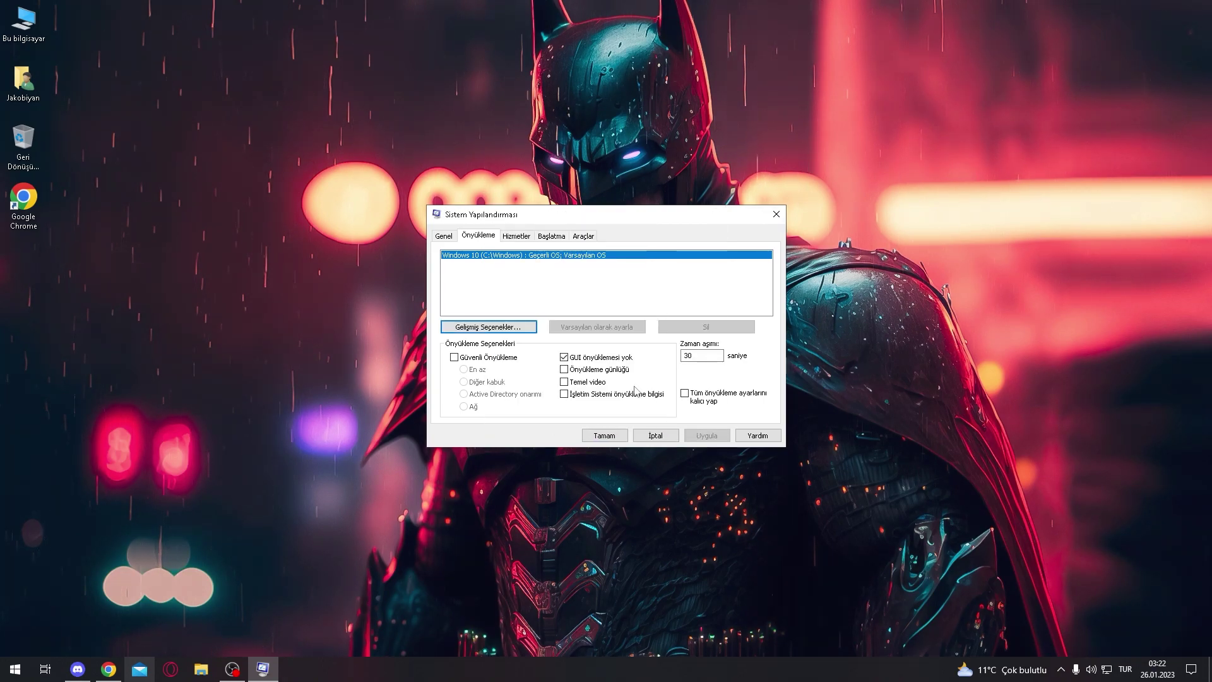
# In the Hizmetler list, hide all Microsoft services and disable QMEmulatorService and Zakynthos Service.
pyautogui.click(524, 238)
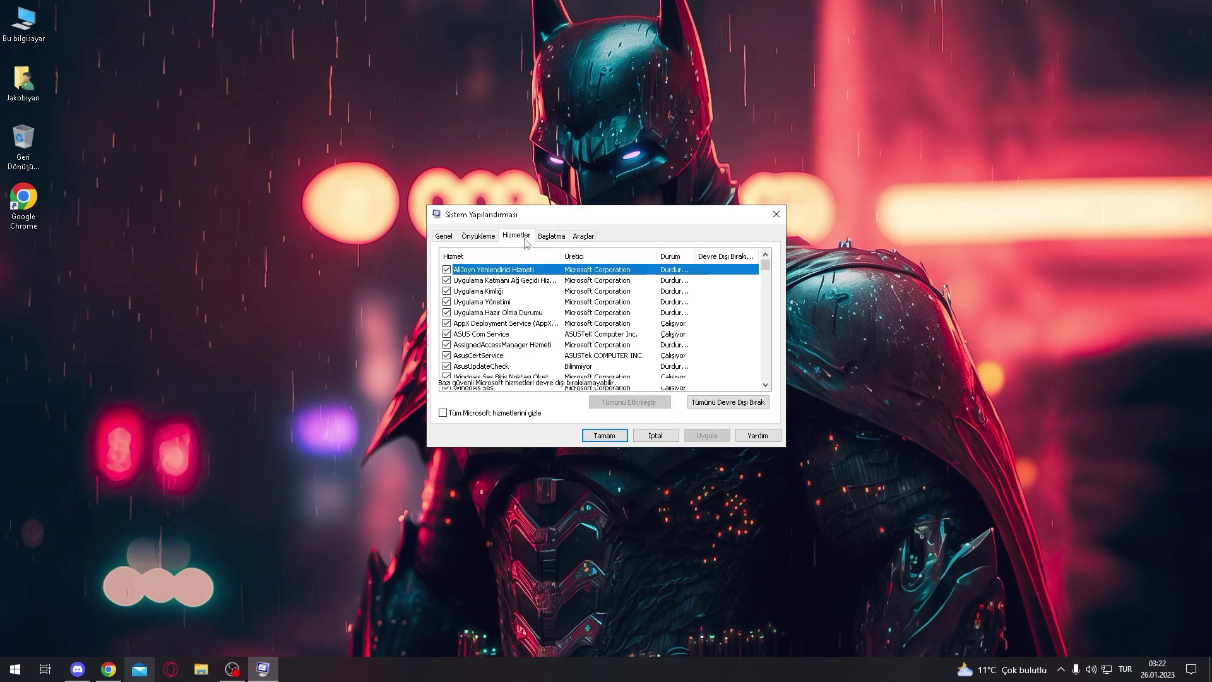
pyautogui.click(471, 415)
pyautogui.scroll(-5, 478, 341)
pyautogui.scroll(5, 478, 335)
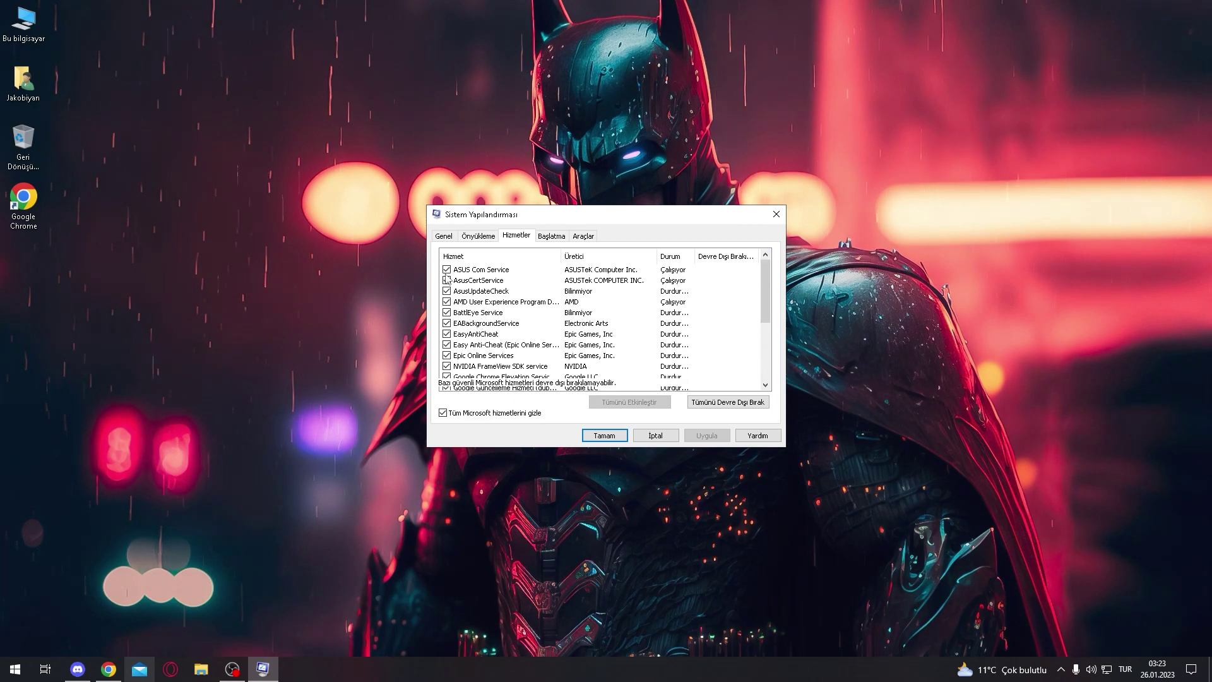
pyautogui.scroll(-3, 478, 345)
pyautogui.scroll(-1, 476, 344)
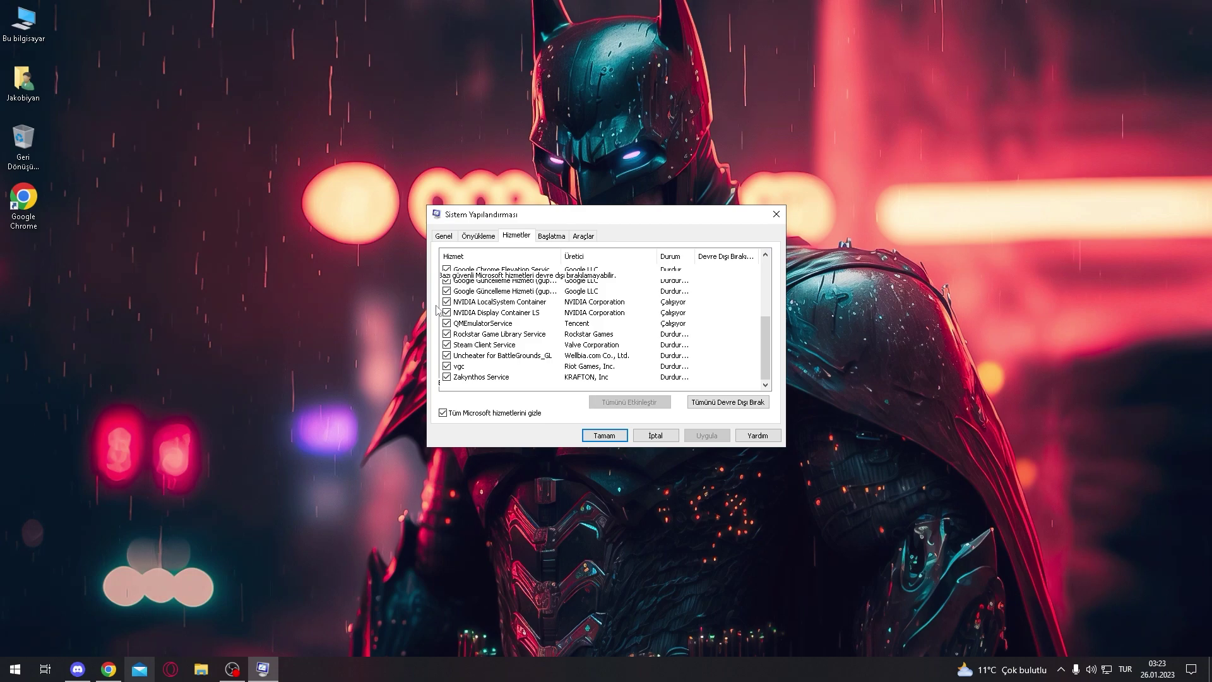
pyautogui.click(447, 324)
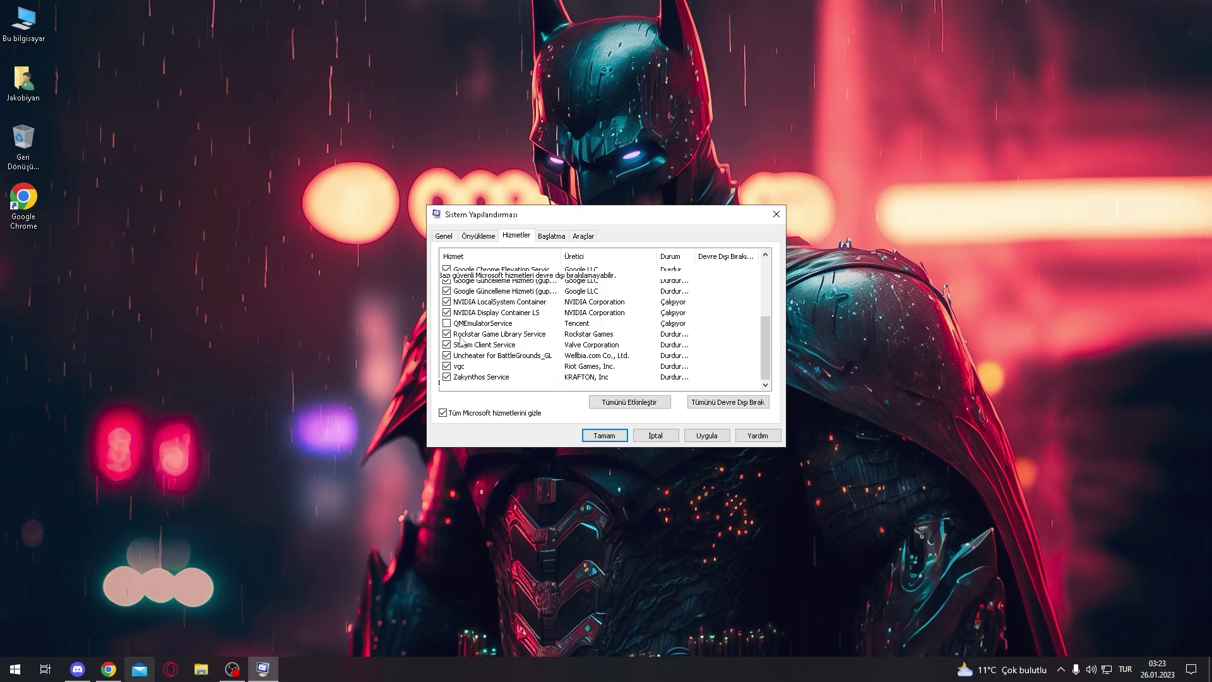
pyautogui.click(447, 377)
pyautogui.scroll(2, 506, 373)
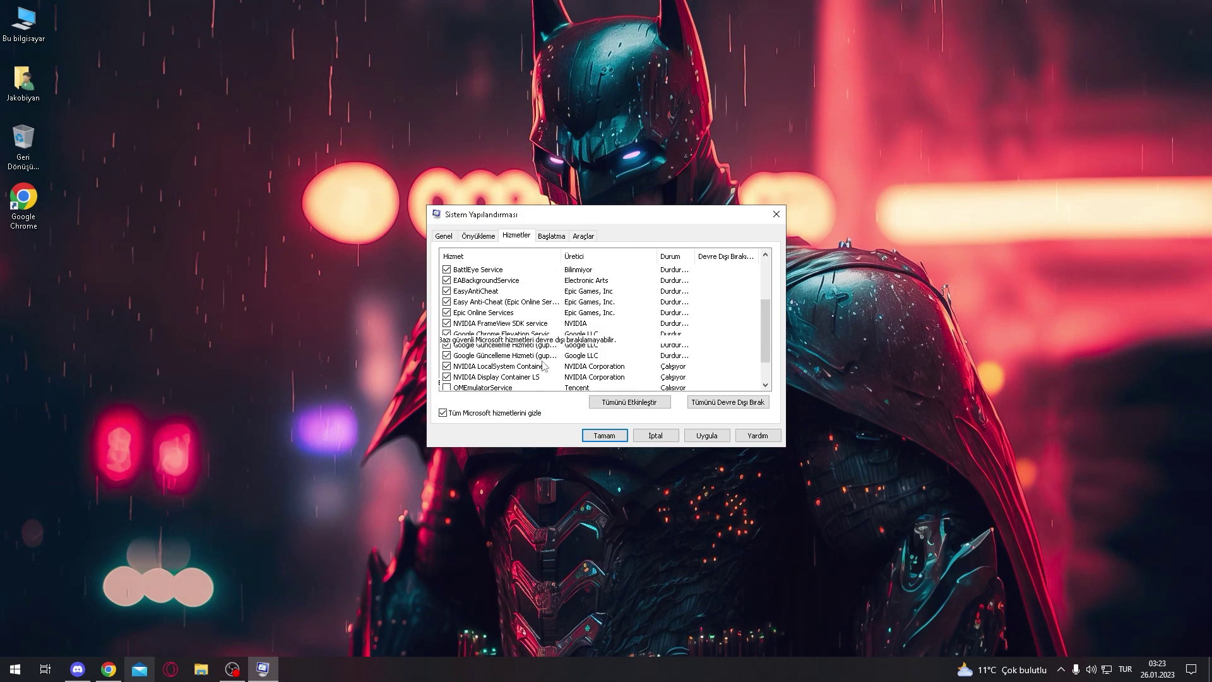
# Examine the remaining third-party services, from the ASUS entries through BattlEye, Epic Online Services and the Google update services.
pyautogui.press('Home')
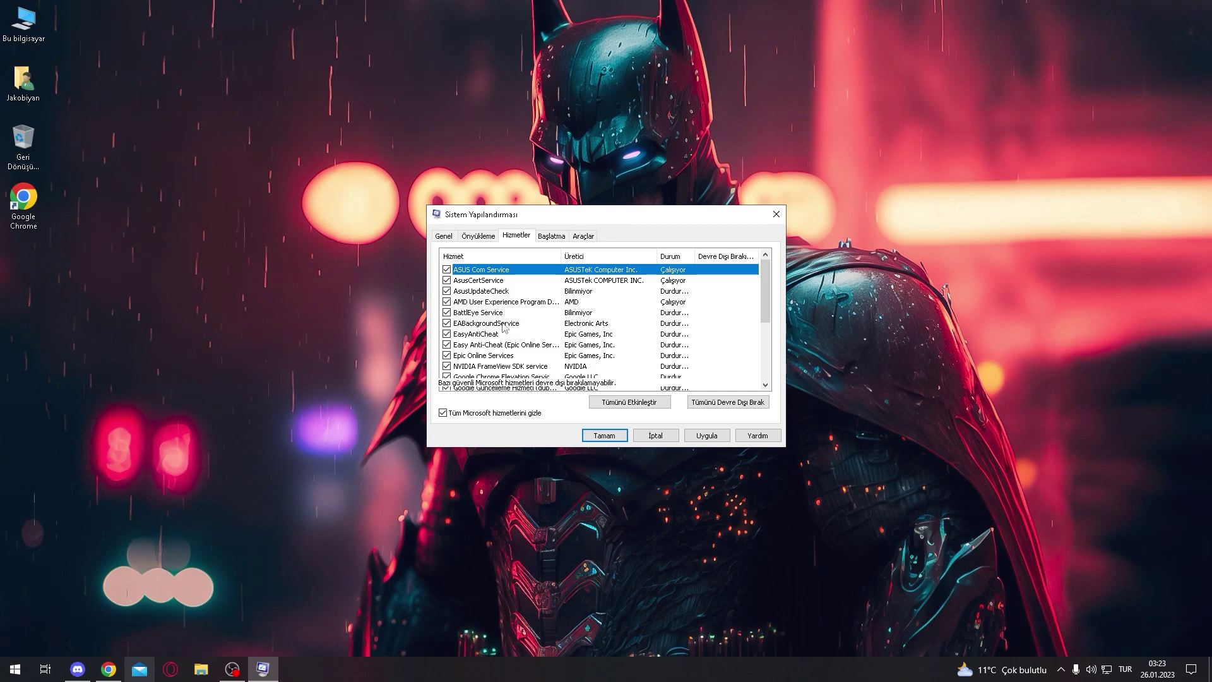
pyautogui.click(481, 293)
pyautogui.click(516, 281)
pyautogui.click(524, 271)
pyautogui.click(522, 291)
pyautogui.click(518, 282)
pyautogui.click(525, 270)
pyautogui.click(521, 281)
pyautogui.click(505, 291)
pyautogui.click(549, 313)
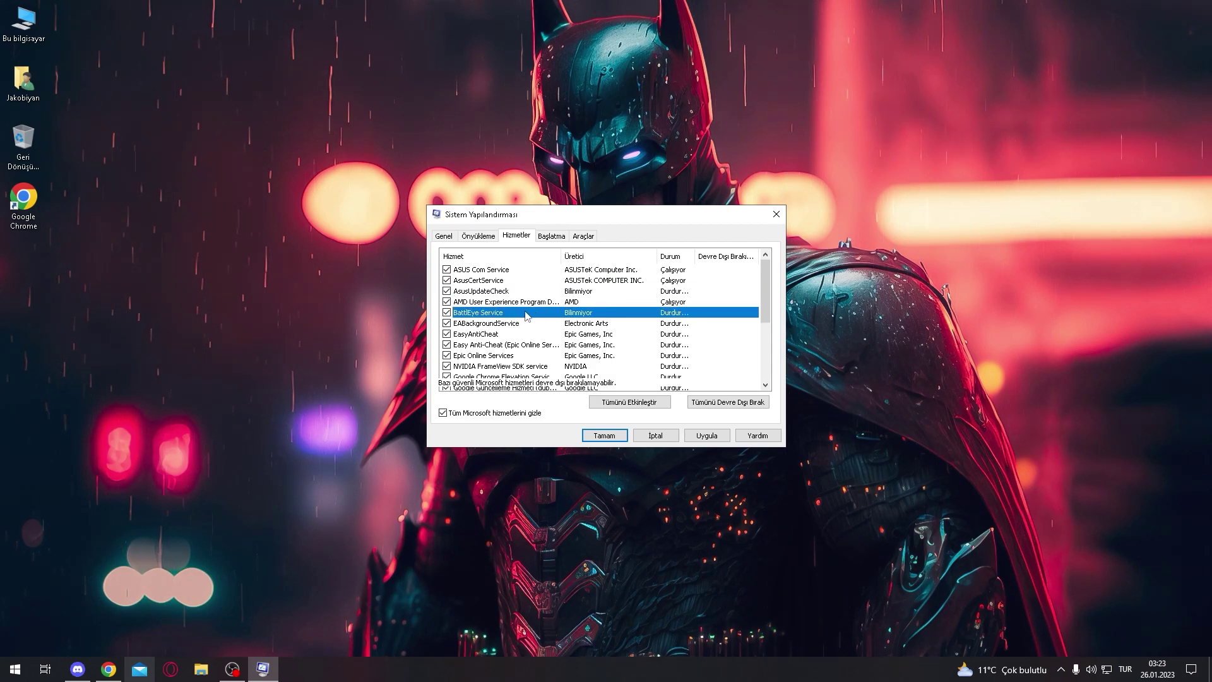
pyautogui.scroll(-2, 487, 351)
pyautogui.click(505, 335)
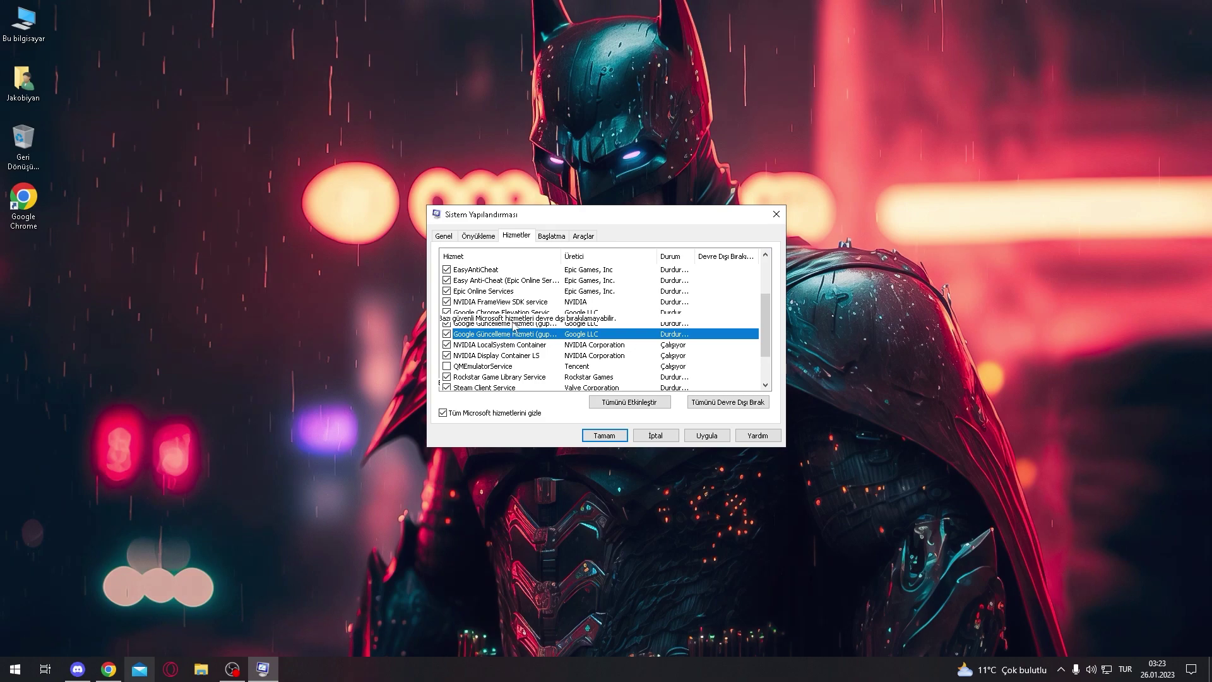
pyautogui.click(518, 303)
pyautogui.click(518, 292)
pyautogui.scroll(-1, 517, 316)
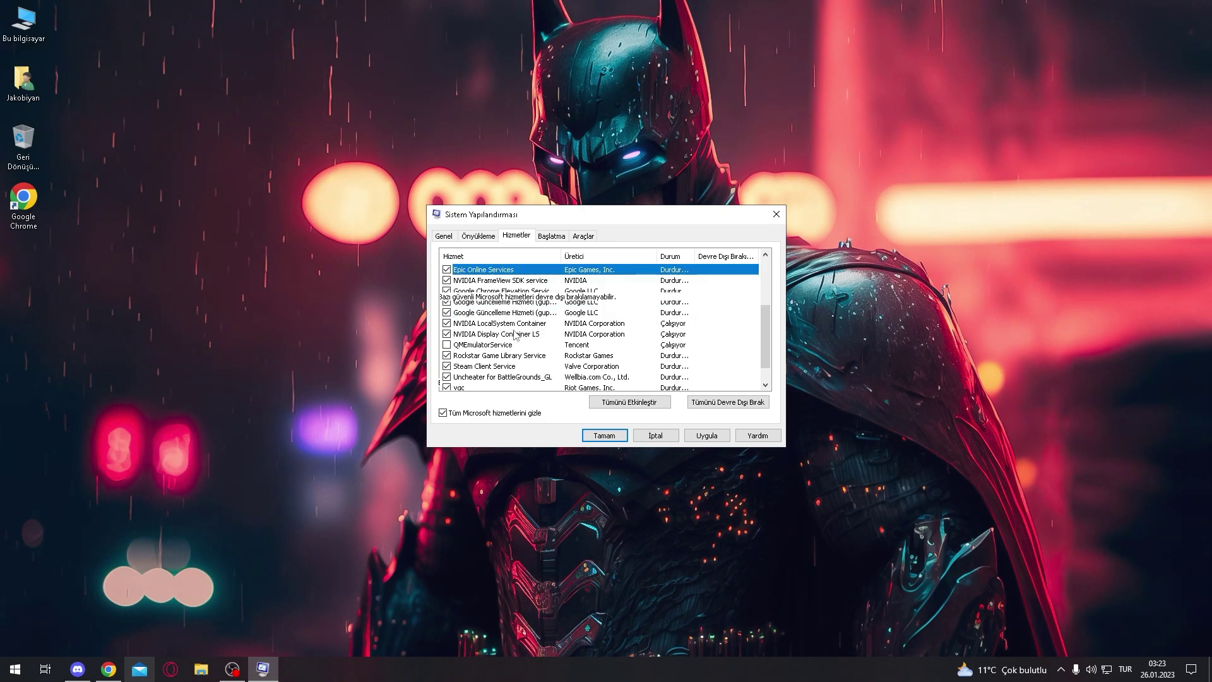
# Apply the service changes, confirm System Configuration and exit without restarting the computer.
pyautogui.click(706, 435)
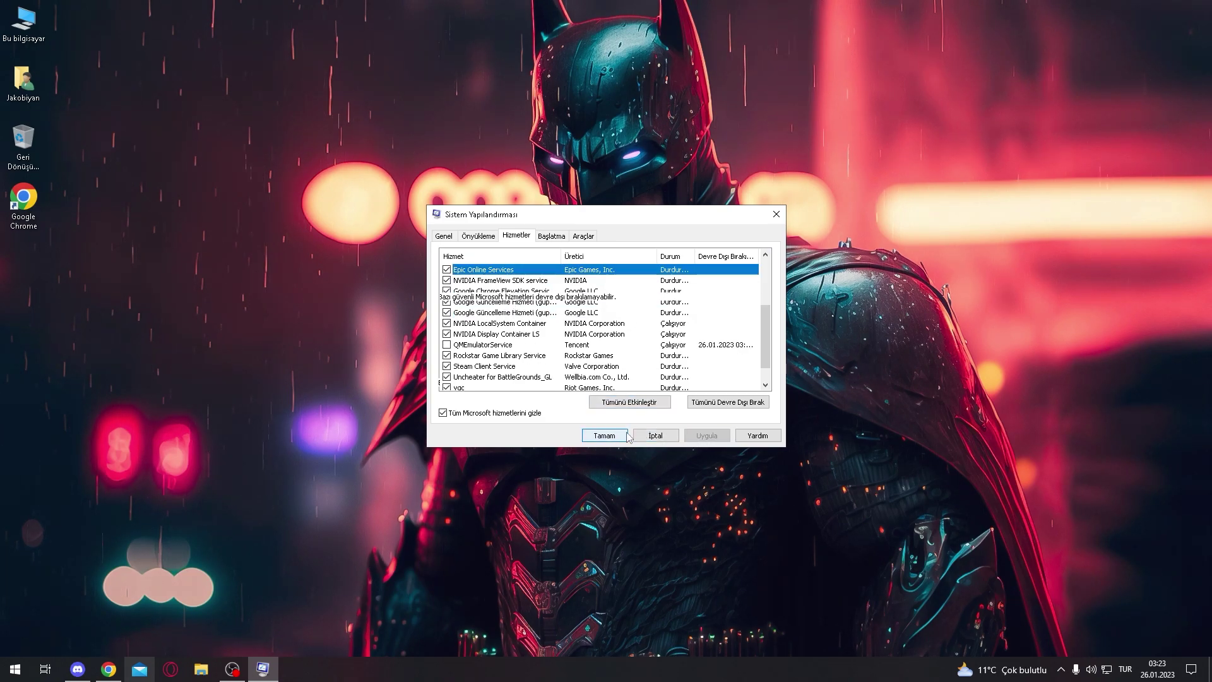
pyautogui.click(604, 435)
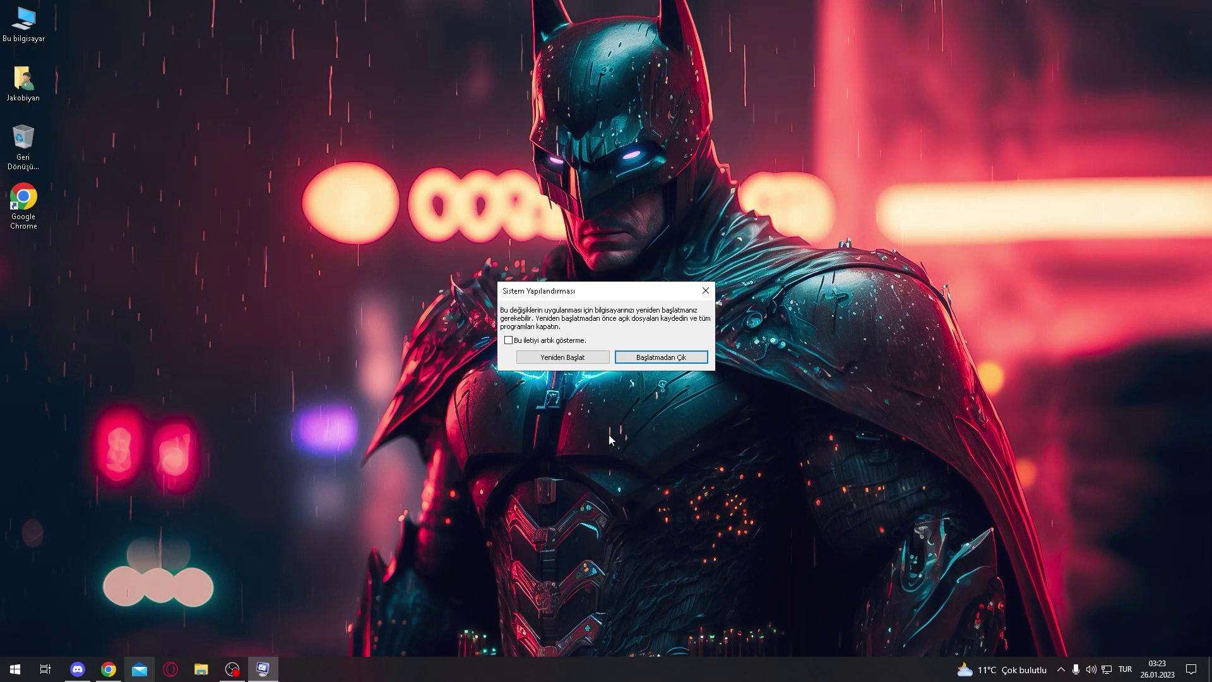
pyautogui.click(664, 358)
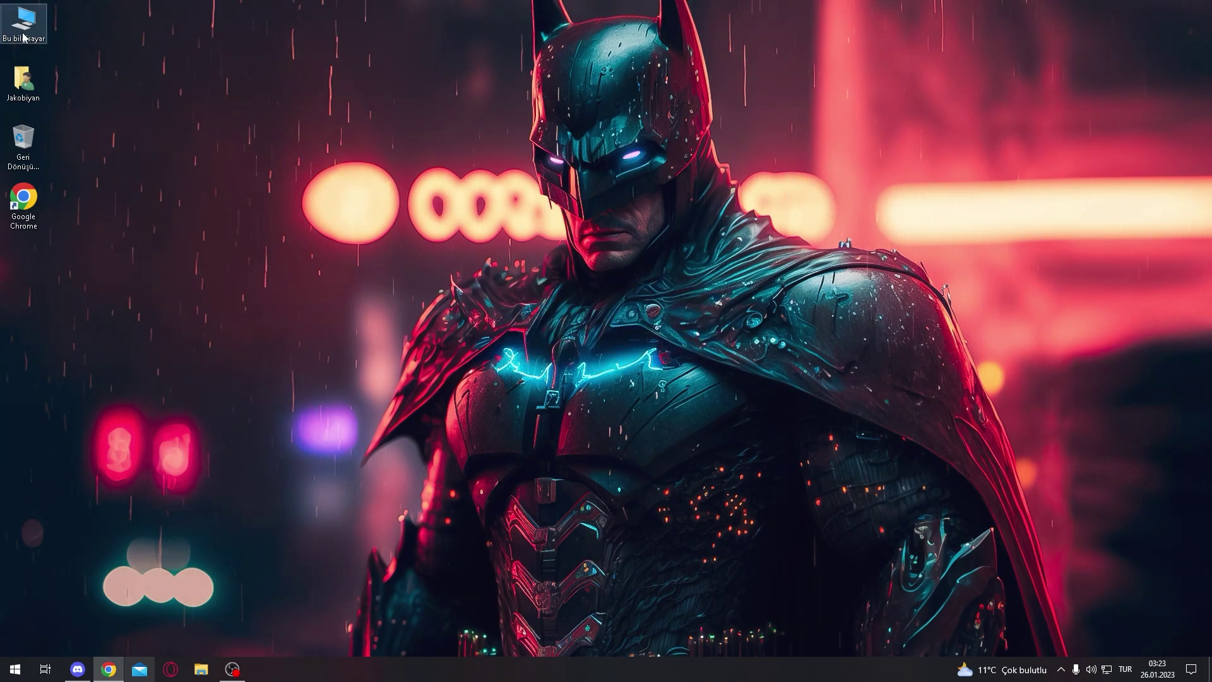
# Open the system properties from Bu bilgisayar, bring up Gelişmiş sistem ayarları and reposition its dialog.
pyautogui.rightClick(23, 38)
pyautogui.click(45, 42)
pyautogui.rightClick(651, 349)
pyautogui.click(697, 470)
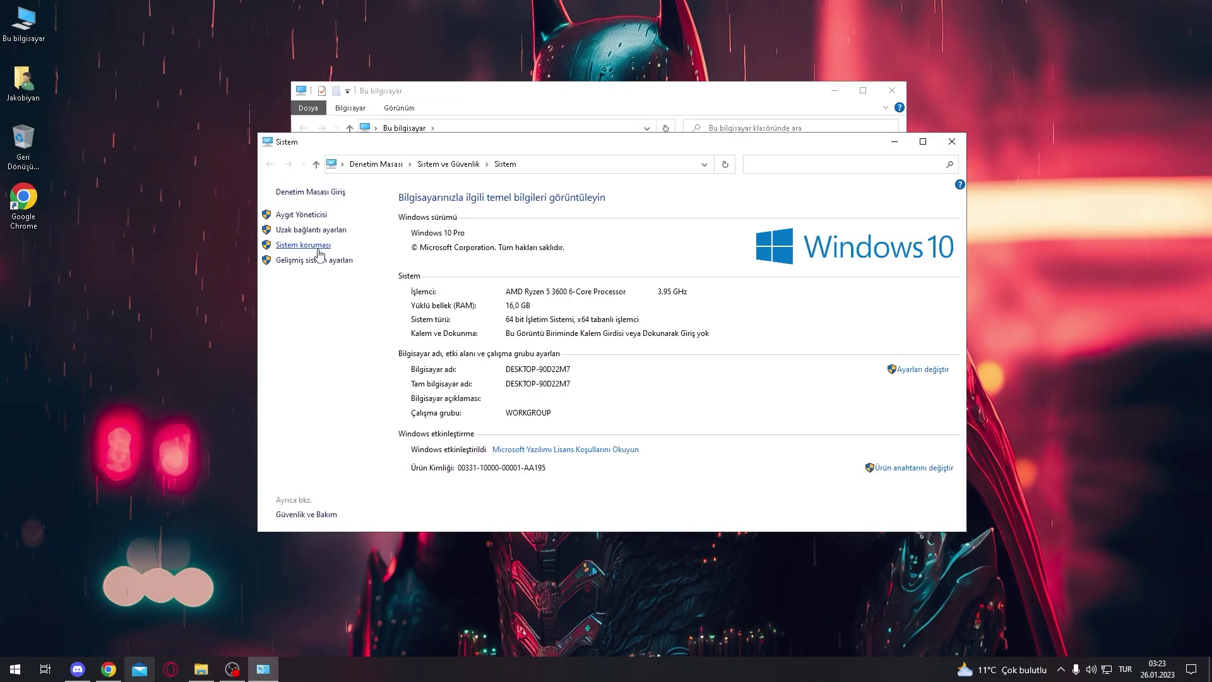
pyautogui.click(320, 264)
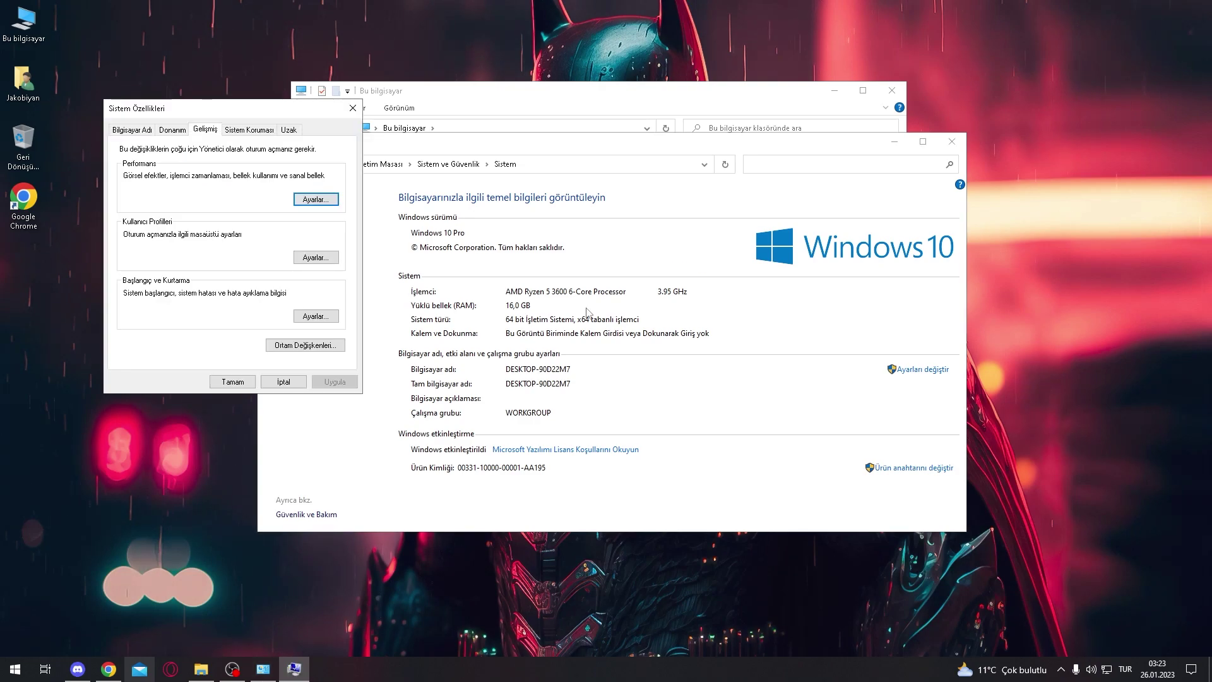
pyautogui.moveTo(226, 118); pyautogui.dragTo(486, 137)
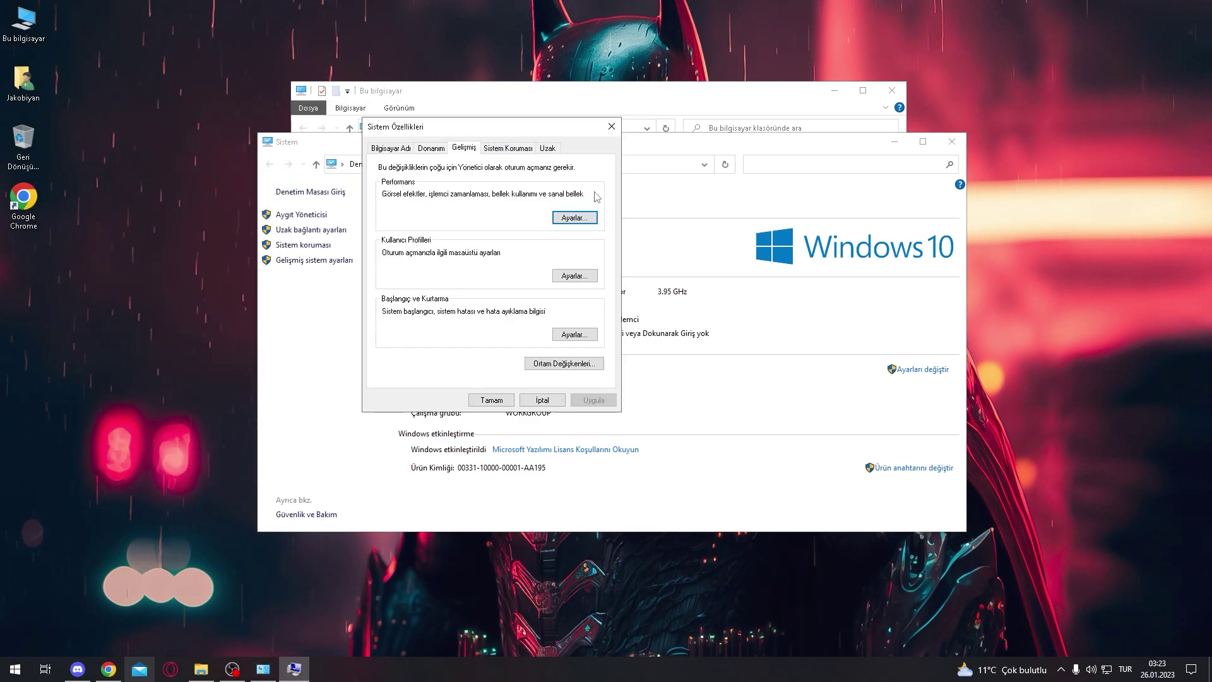
# Check the visual effects under the Performans settings, accept them and close the system properties and Sistem windows.
pyautogui.click(575, 218)
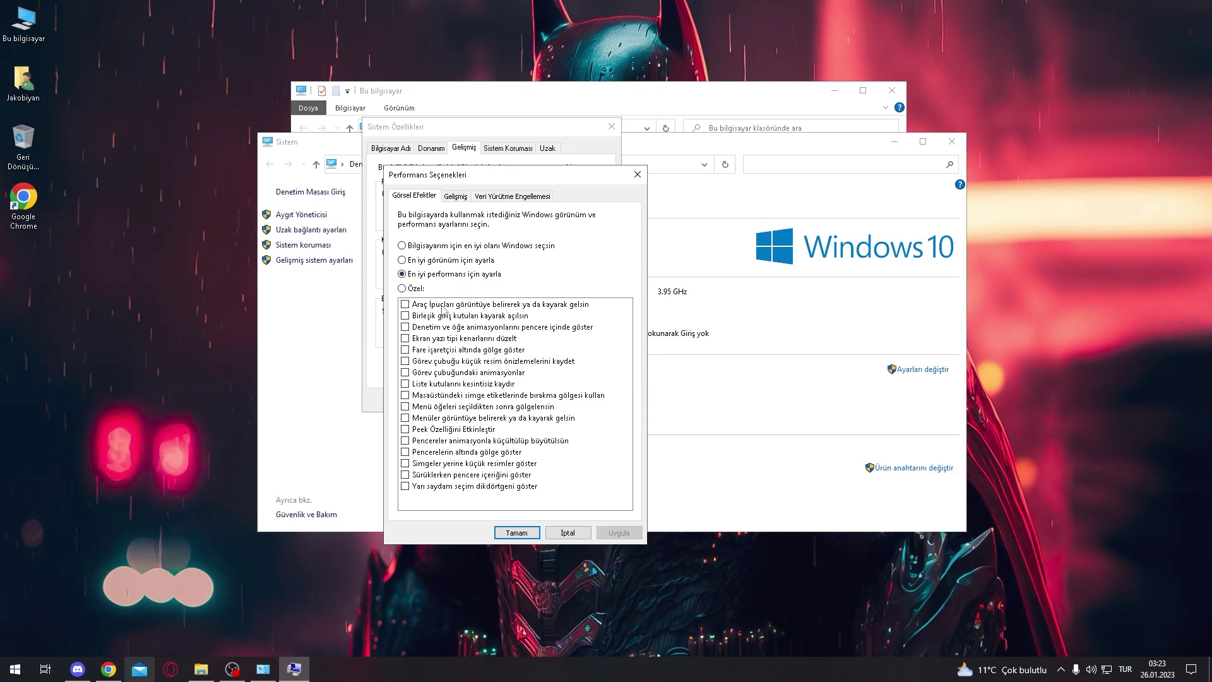
pyautogui.click(517, 532)
pyautogui.click(491, 399)
pyautogui.hotkey('alt', 'F4')
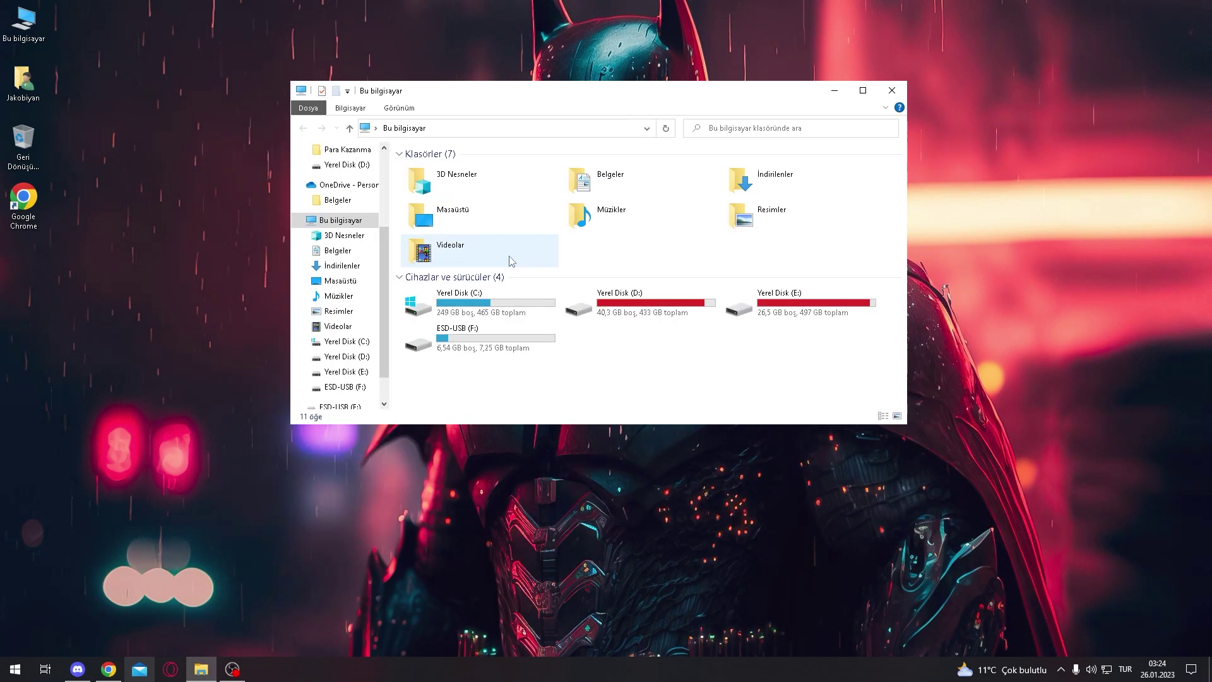
# View the properties of Yerel Disk (C:), confirm them and close the Bu bilgisayar window.
pyautogui.rightClick(474, 309)
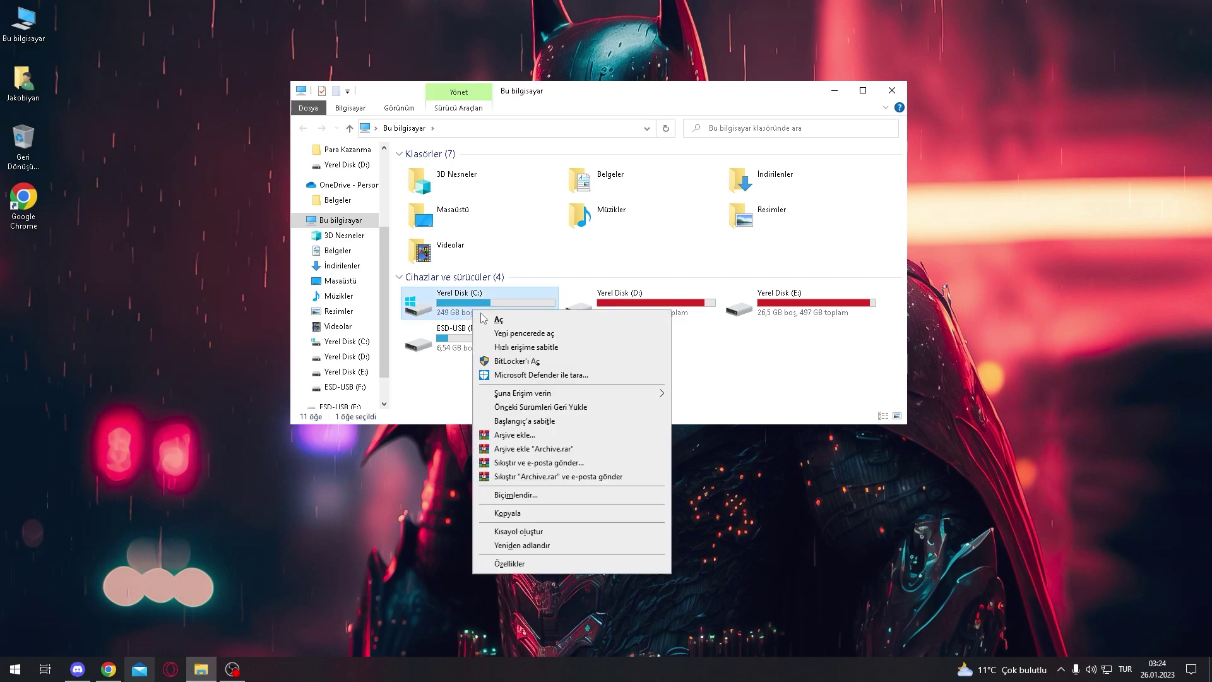
pyautogui.click(508, 563)
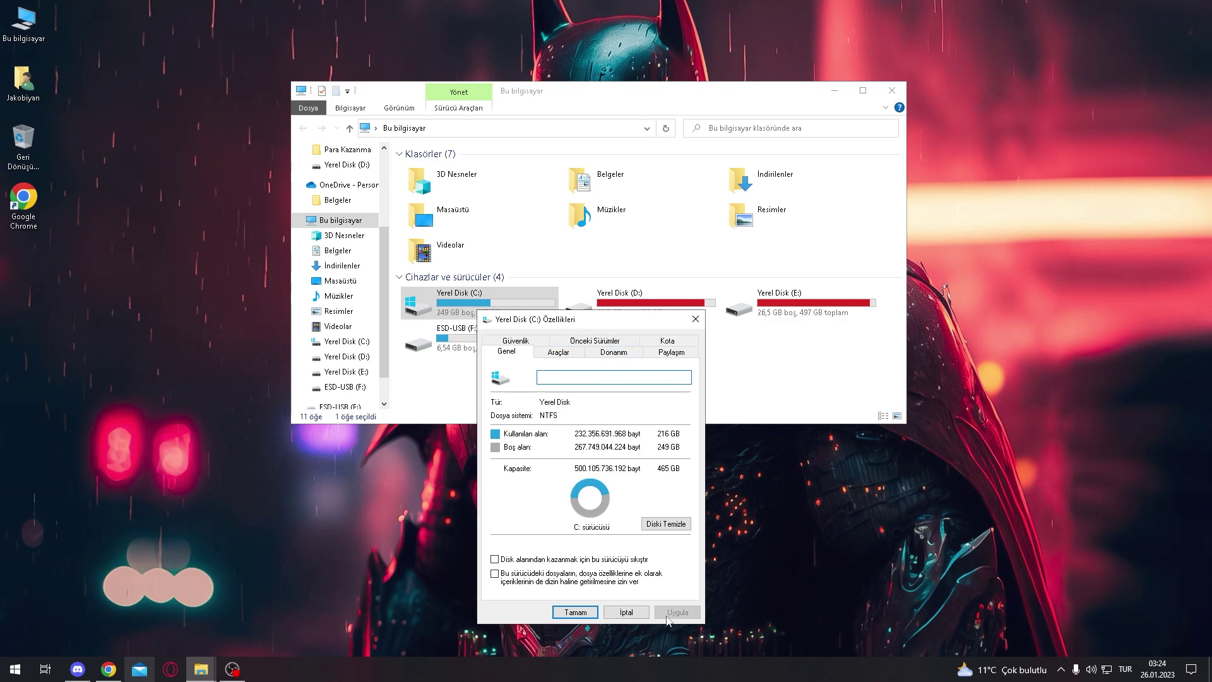
pyautogui.click(576, 612)
pyautogui.click(892, 92)
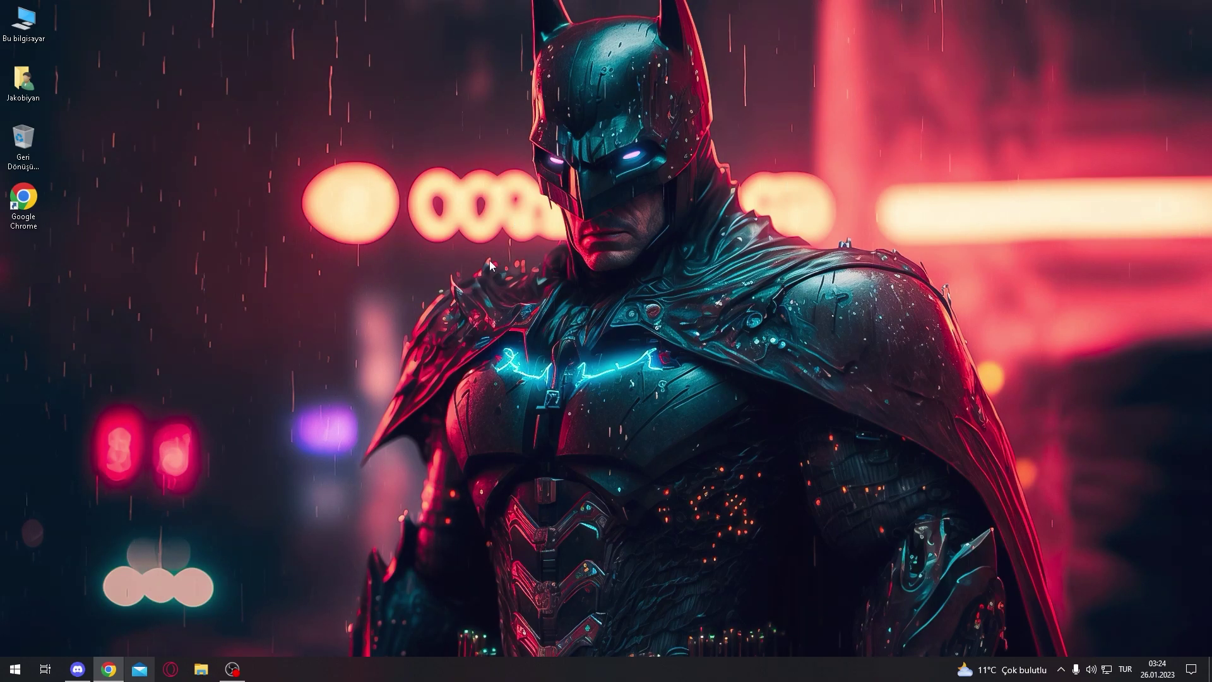
# Search Windows for "hizm", open Hizmetler and select the Akıllı Kart service.
pyautogui.click(14, 669)
pyautogui.write('ayarlar')
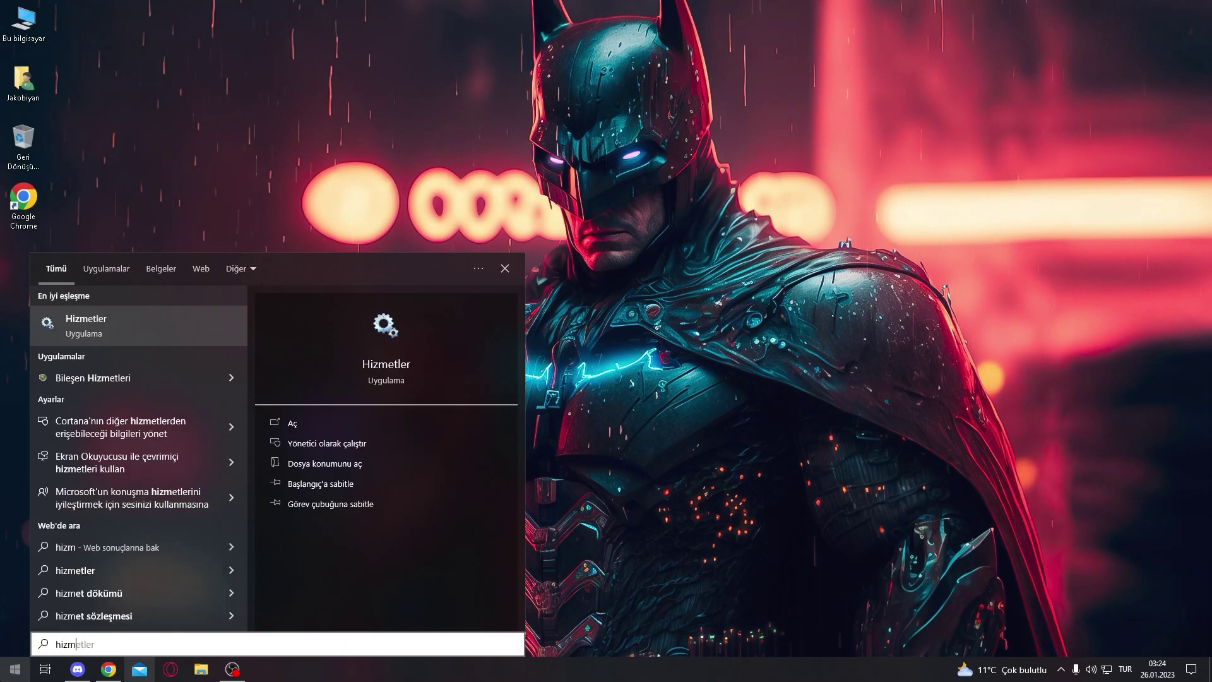
pyautogui.click(13, 669)
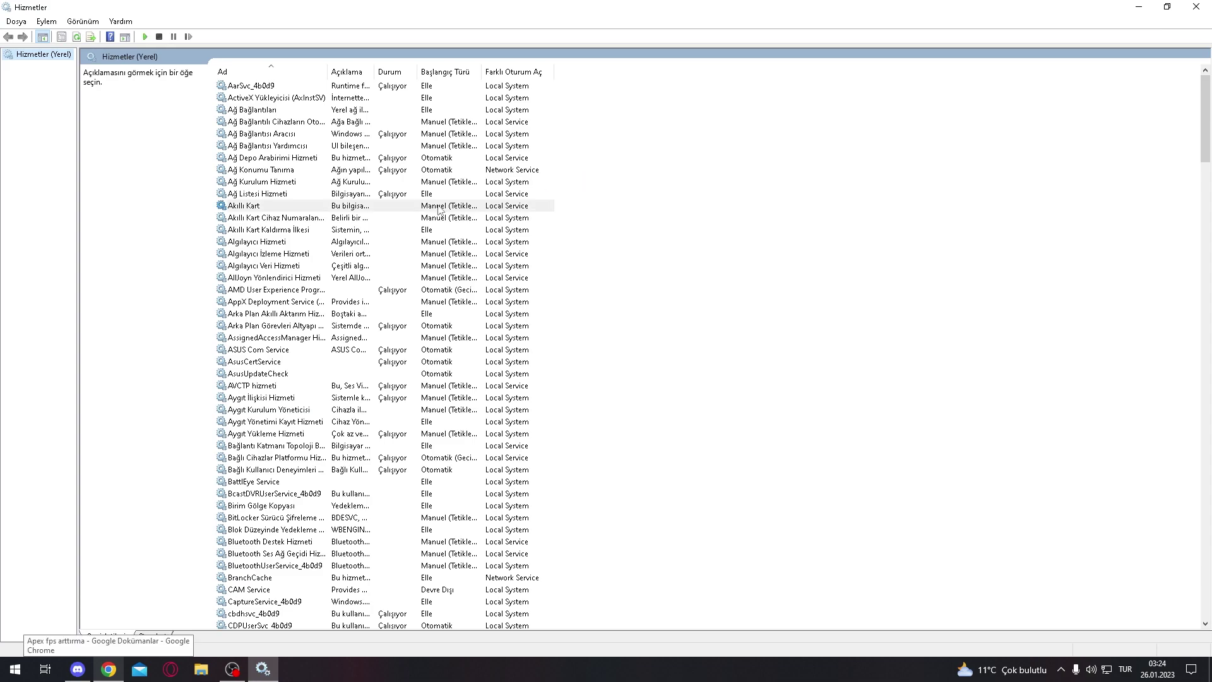
pyautogui.click(440, 207)
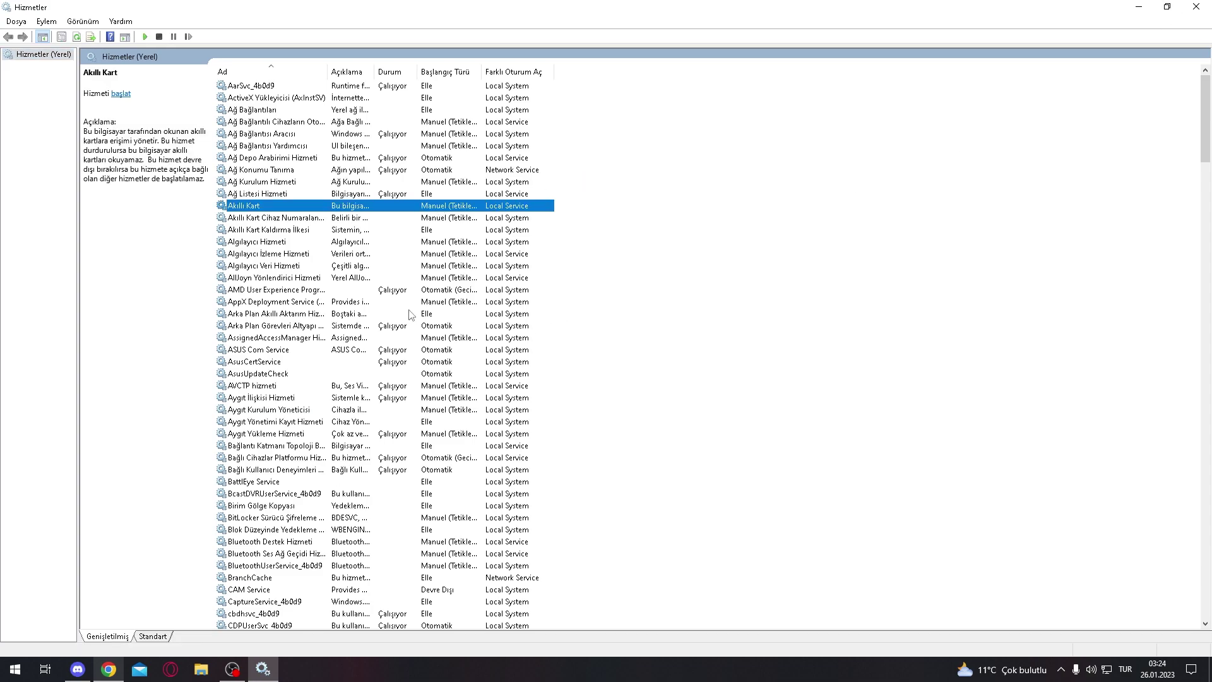
pyautogui.press('super')
pyautogui.write('h')
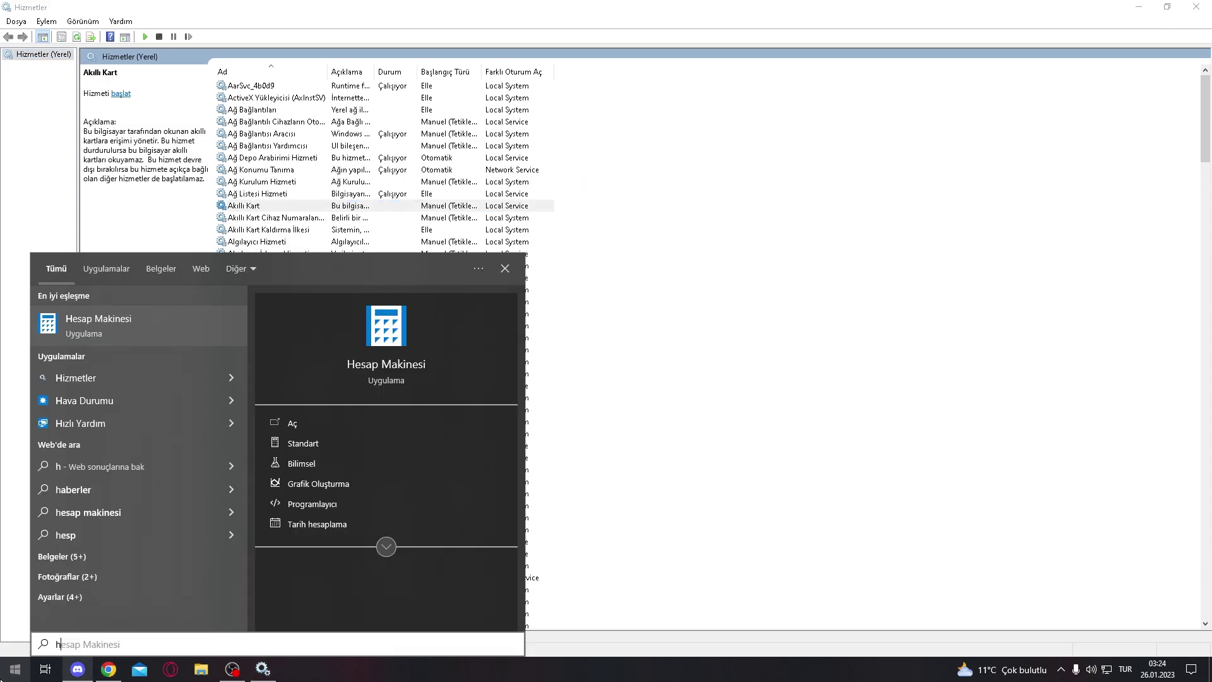
pyautogui.write('iz')
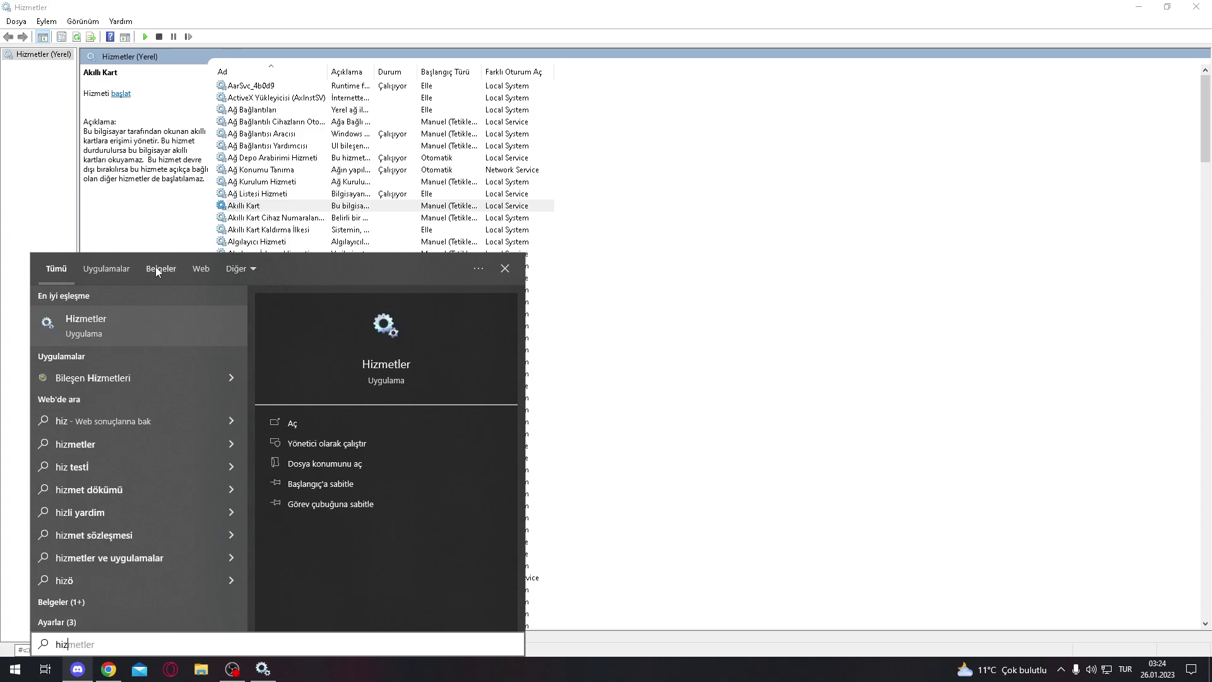
pyautogui.click(596, 157)
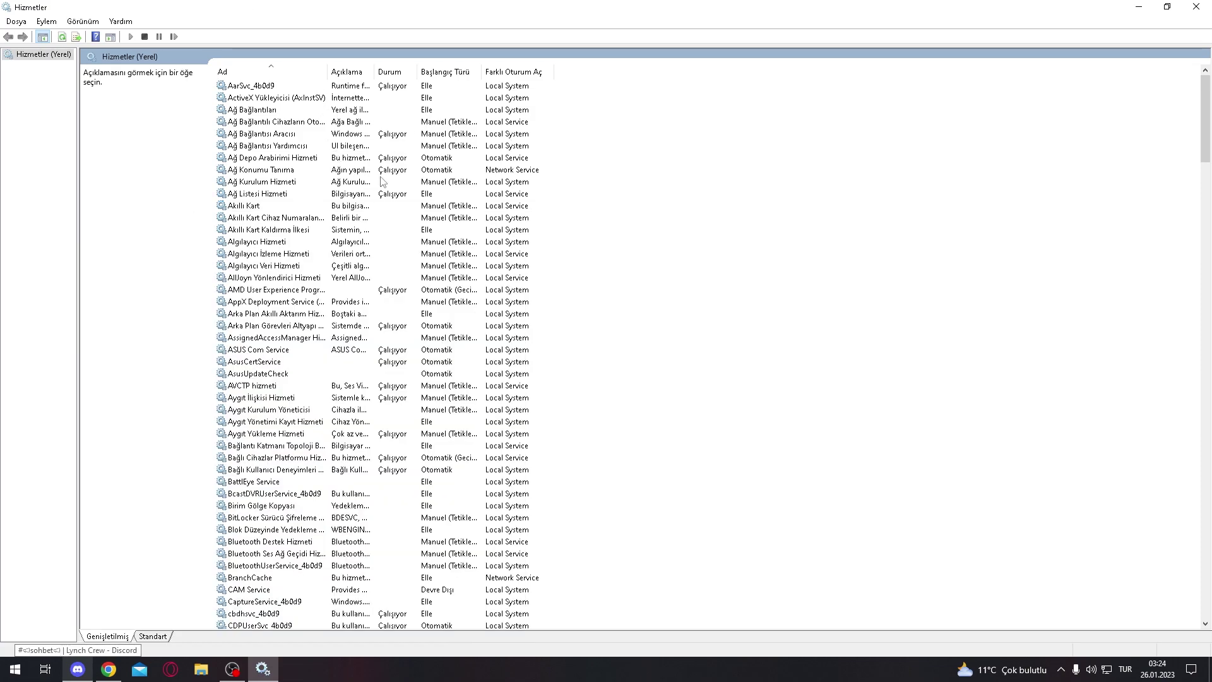
# Select Akıllı Kart Kaldırma İlkesi, jump to the Xbox services and cycle through them in the service list.
pyautogui.click(382, 231)
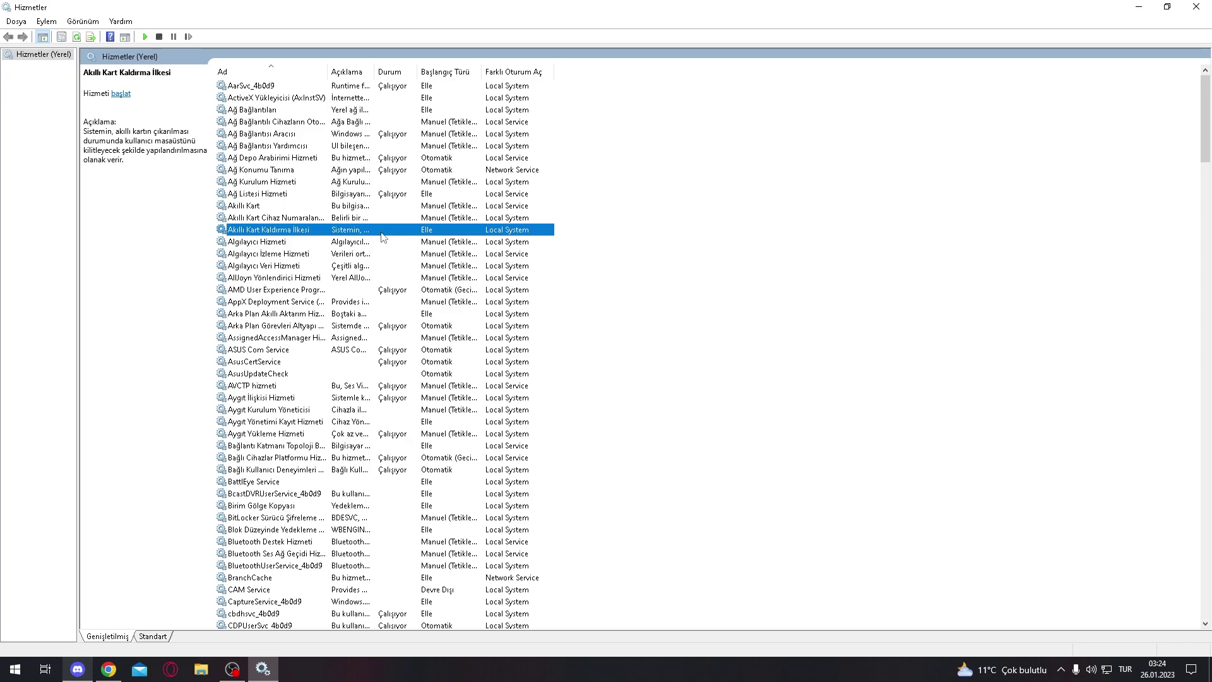
pyautogui.press('x')
pyautogui.press('x')
pyautogui.press('x')
pyautogui.press('x')
pyautogui.press('x')
pyautogui.press('x')
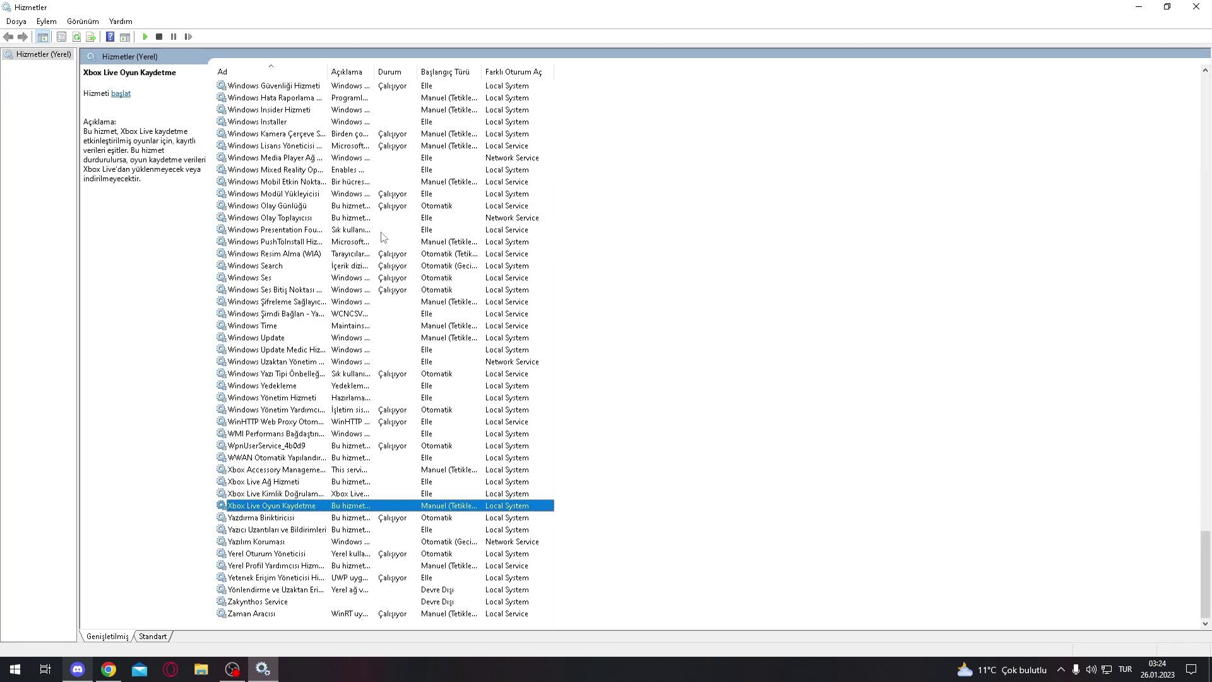
pyautogui.press('x')
pyautogui.press('x')
pyautogui.press('x')
pyautogui.press('x')
pyautogui.press('x')
pyautogui.press('x')
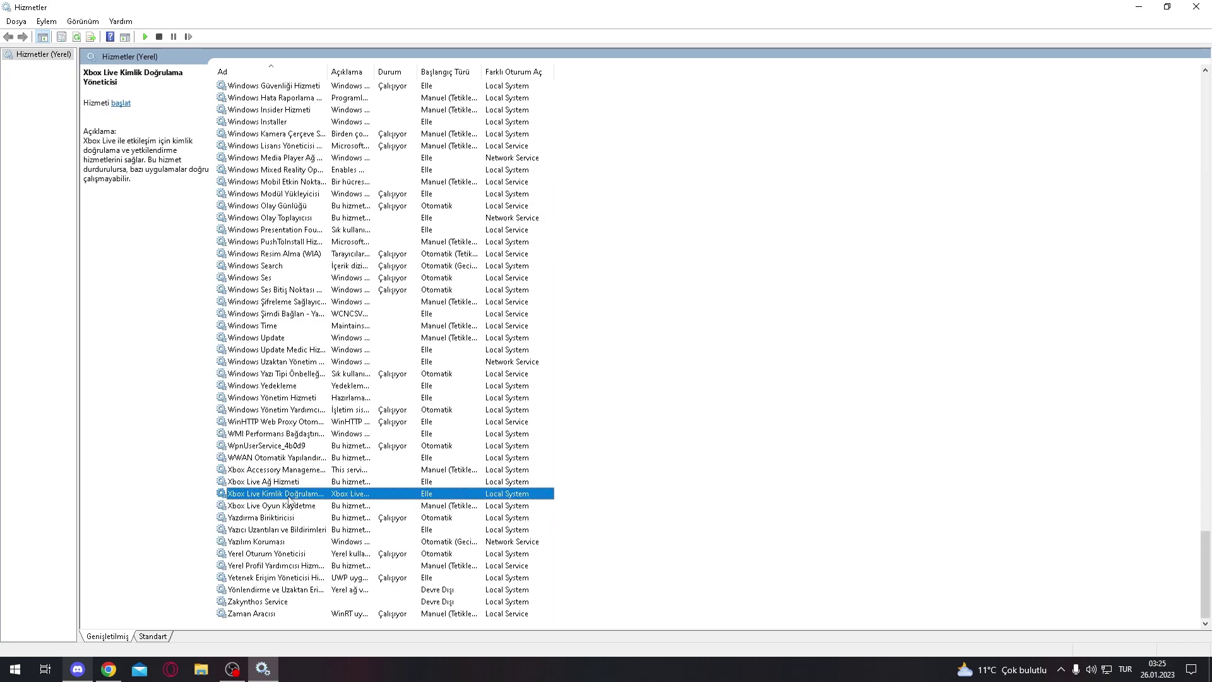
# Examine the descriptions of the Xbox Live Ağ Hizmeti, Kimlik Doğrulama Yöneticisi and Oyun Kaydetme services and their neighbours.
pyautogui.click(290, 493)
pyautogui.click(287, 515)
pyautogui.click(292, 483)
pyautogui.click(286, 514)
pyautogui.click(286, 493)
pyautogui.click(287, 505)
pyautogui.click(288, 482)
pyautogui.click(287, 505)
pyautogui.click(285, 518)
pyautogui.click(287, 482)
pyautogui.click(287, 505)
pyautogui.click(312, 470)
pyautogui.click(342, 425)
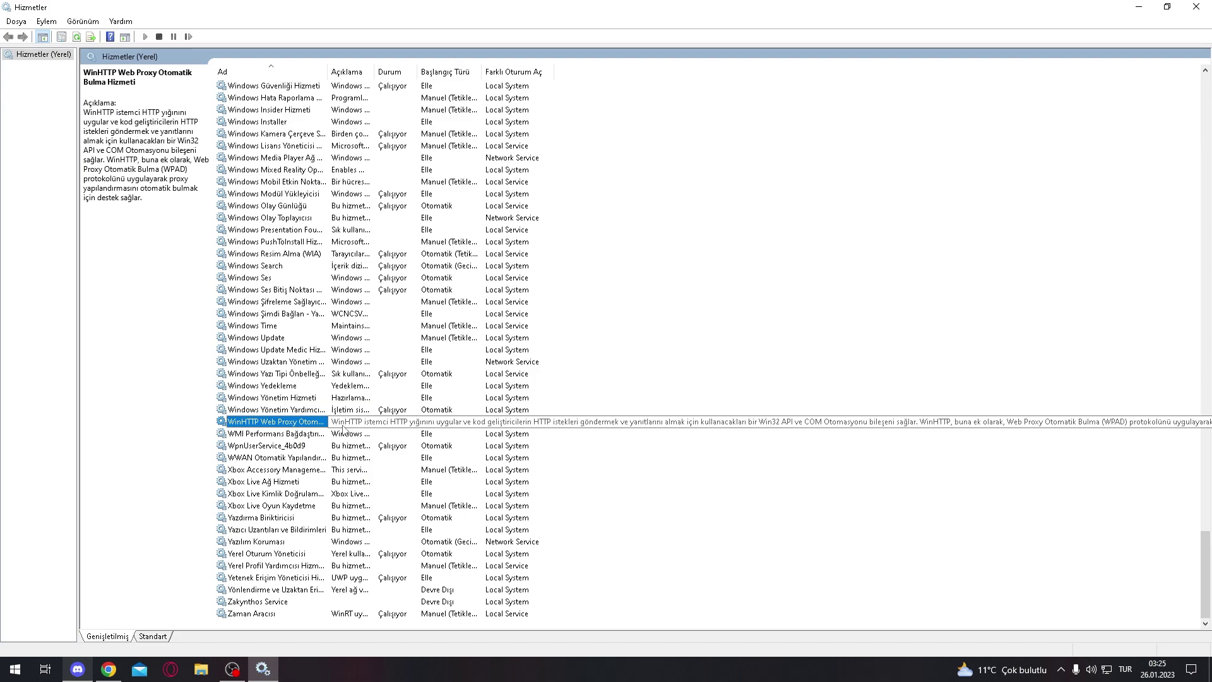
# Find the services starting with N and examine NVIDIA Display Container LS, Önerilen Sorun Giderme Hizmeti and nearby services.
pyautogui.press('n')
pyautogui.press('n')
pyautogui.press('n')
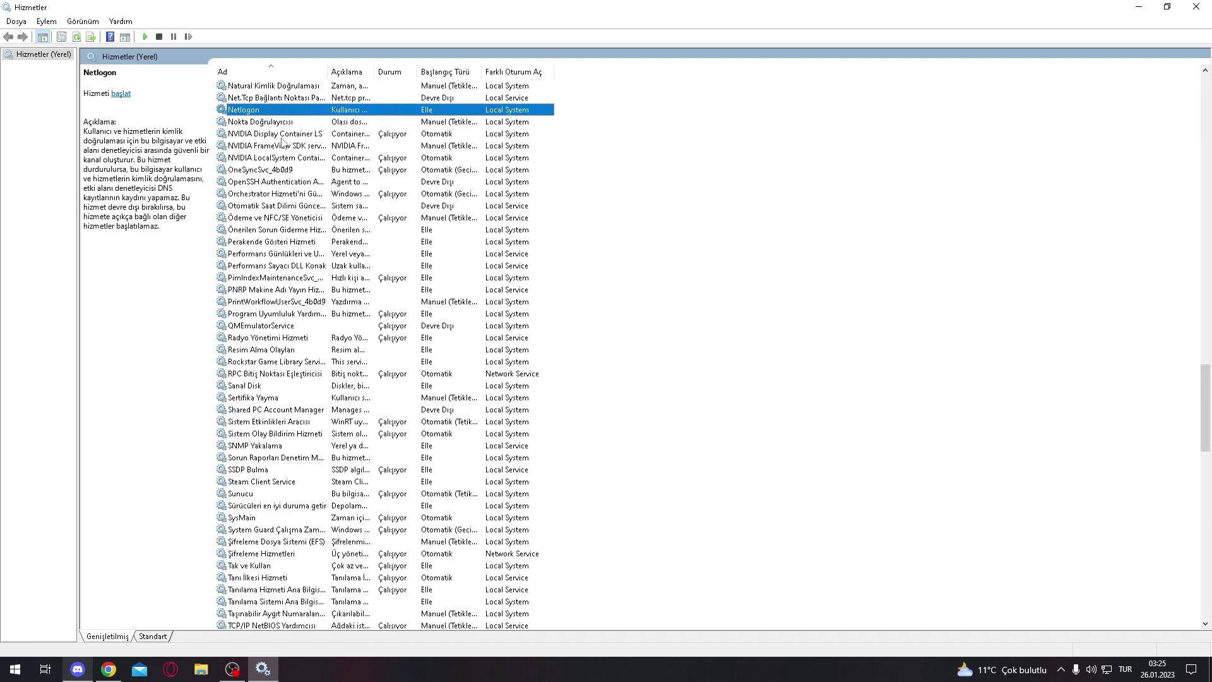
pyautogui.click(301, 133)
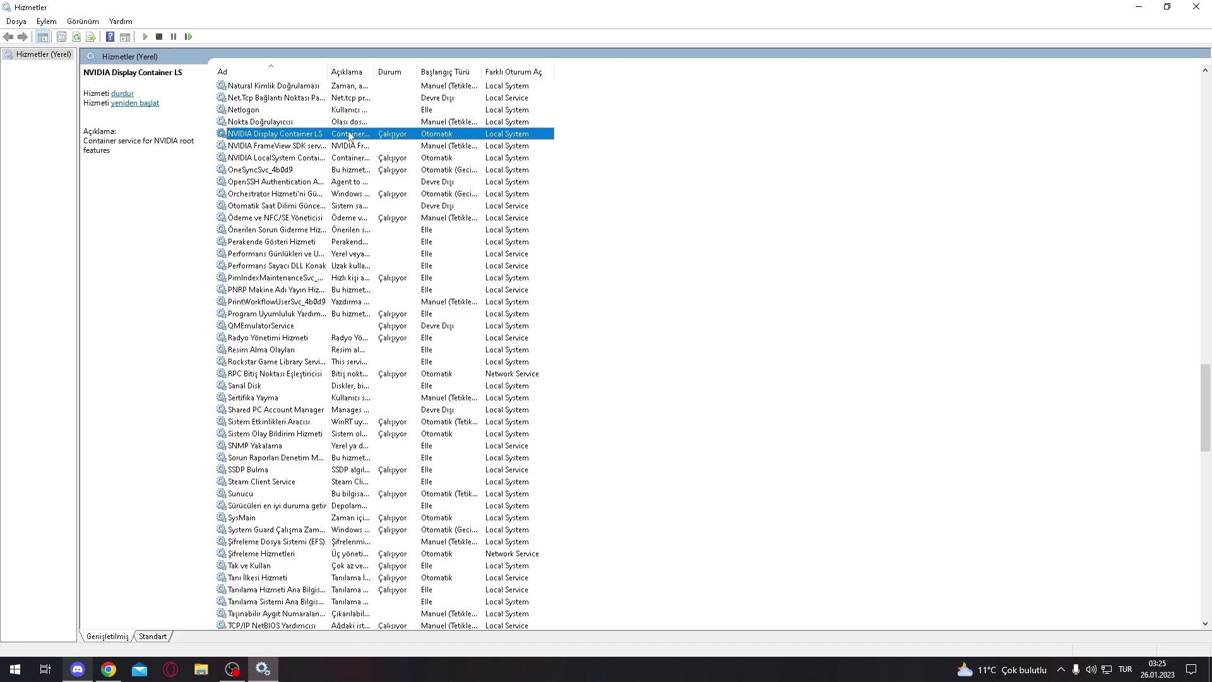
pyautogui.click(503, 159)
pyautogui.click(345, 230)
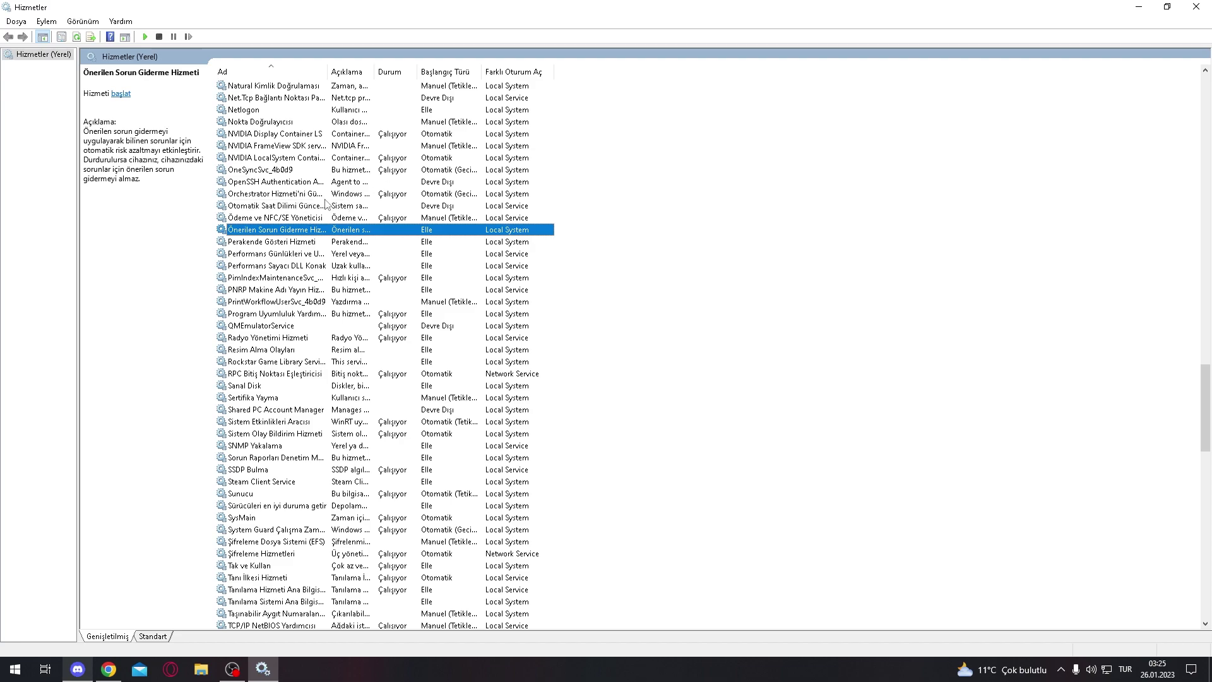
pyautogui.click(291, 241)
pyautogui.click(314, 233)
pyautogui.click(345, 289)
# Examine the services from Bağlı Kullanıcı Deneyimleri ve Telemetrisi through Bluetooth Destek Hizmeti to Çalışma Klasörleri.
pyautogui.press('b')
pyautogui.press('Down')
pyautogui.press('Down')
pyautogui.press('Down')
pyautogui.press('Down')
pyautogui.press('Down')
pyautogui.press('Down')
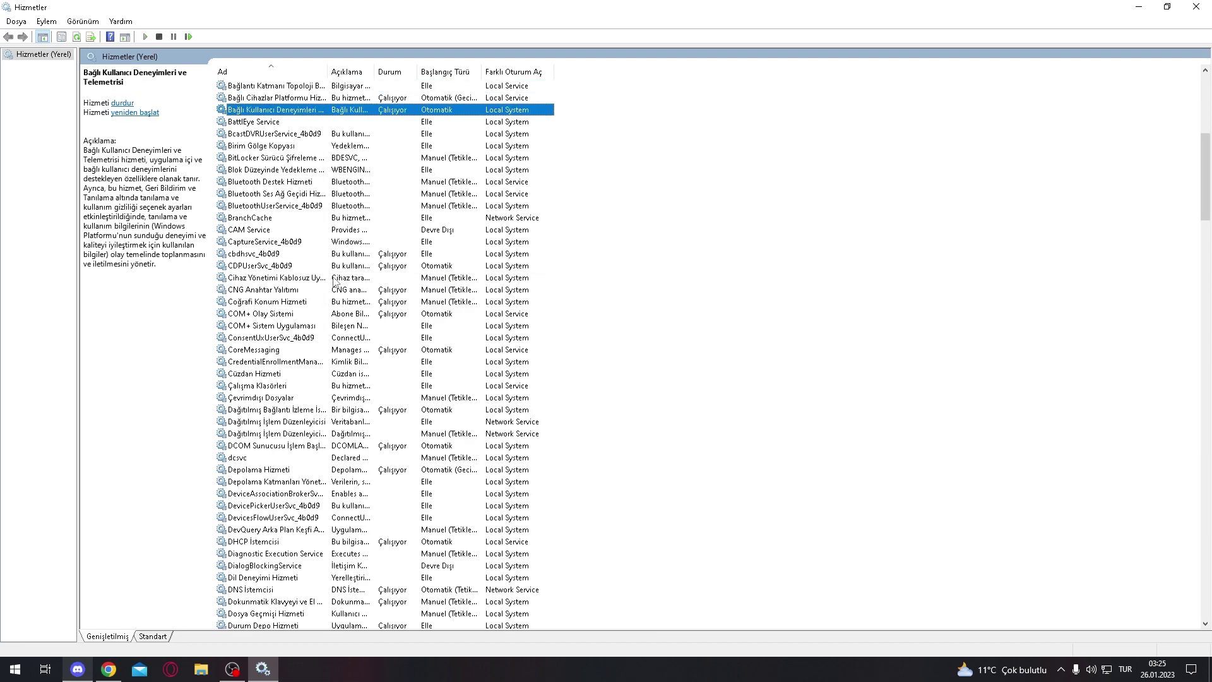
pyautogui.press('Down')
pyautogui.press('Down')
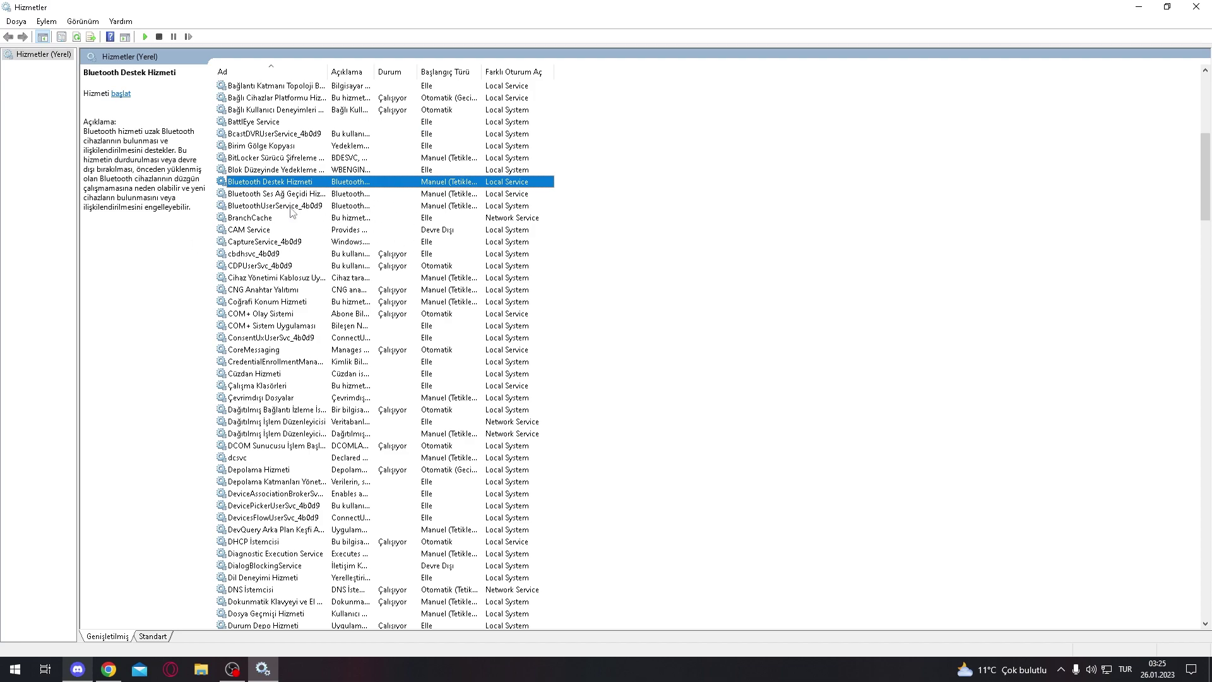
pyautogui.click(359, 278)
pyautogui.click(316, 288)
pyautogui.click(327, 385)
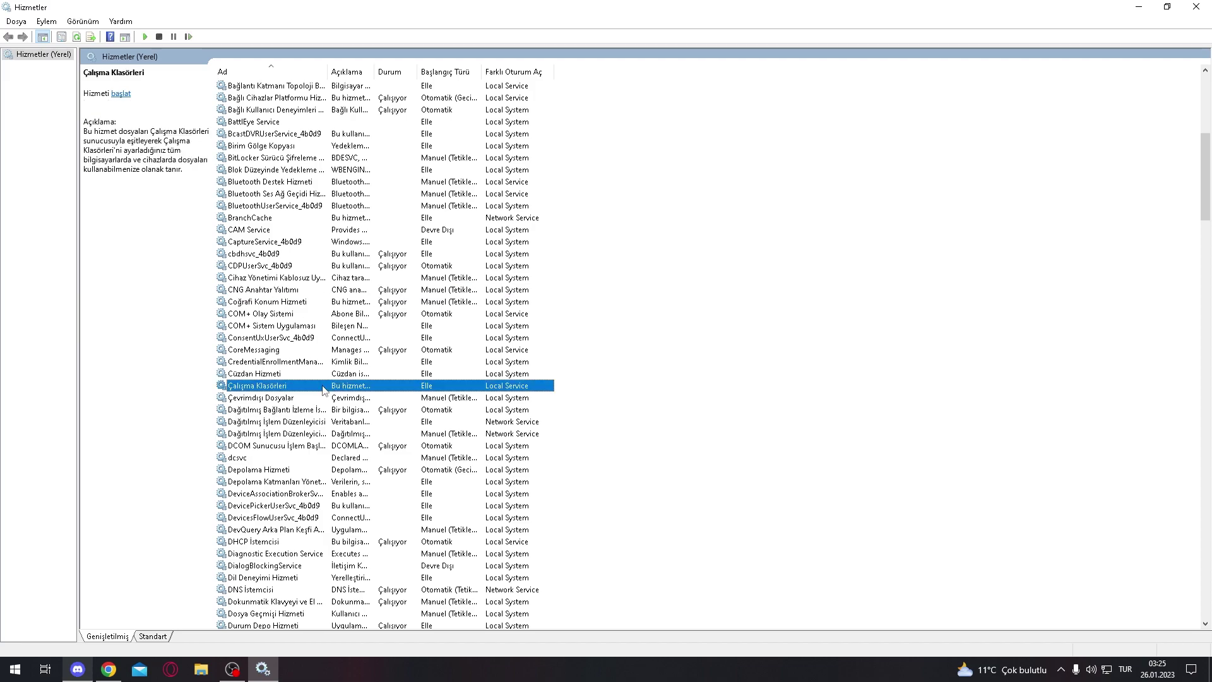
# Examine the Yazdırma Biriktiricisi, Windows Yönetim Yardımcıları and Windows Yönetim Hizmeti services.
pyautogui.press('y')
pyautogui.click(281, 530)
pyautogui.click(289, 519)
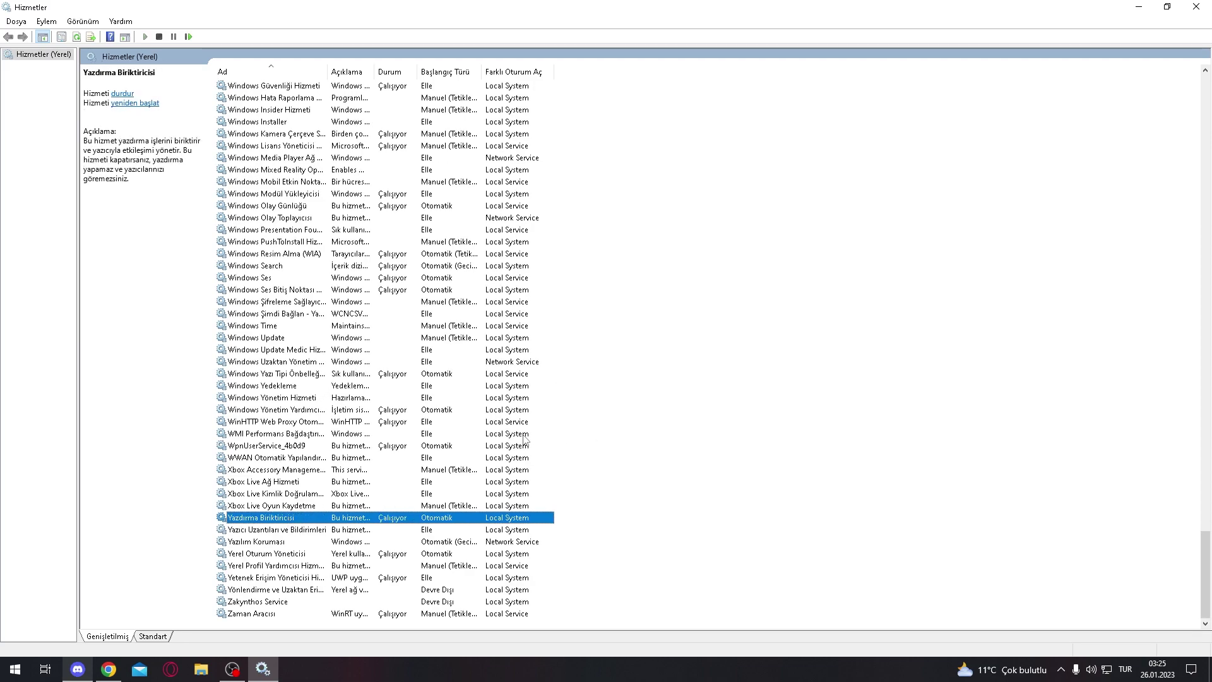
pyautogui.click(461, 412)
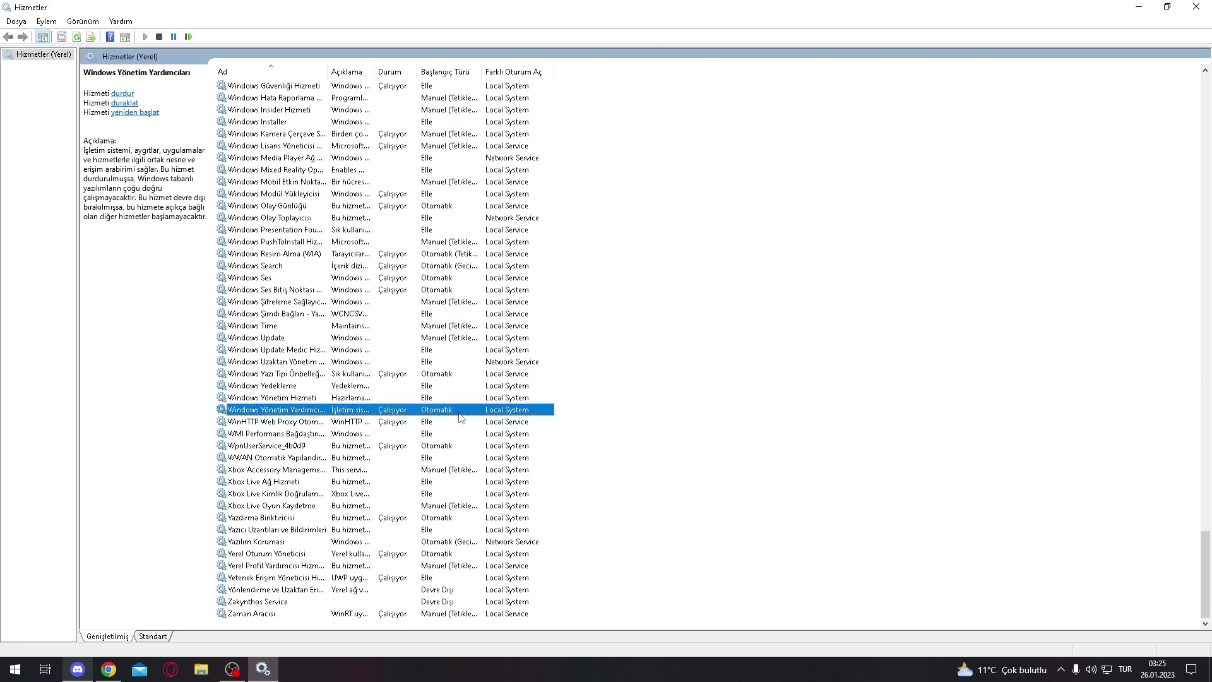
pyautogui.click(469, 398)
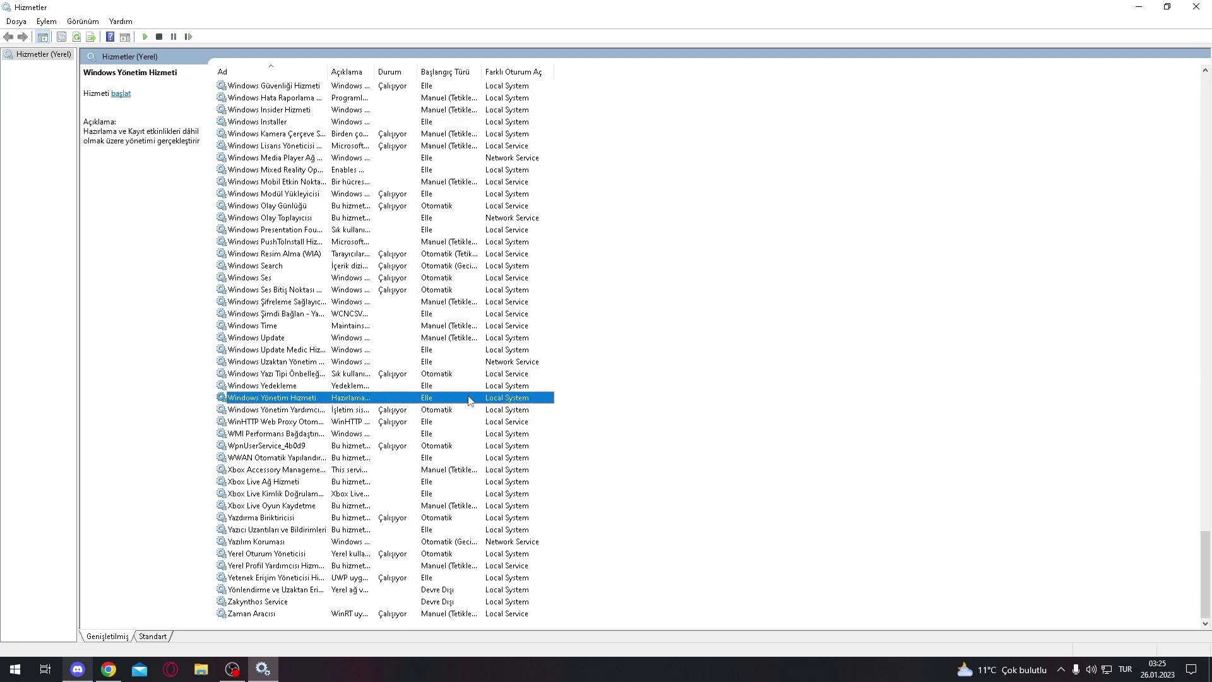
# Go through the services starting with B, check BitLocker Sürücü Şifreleme Hizmeti and close Hizmetler.
pyautogui.press('b')
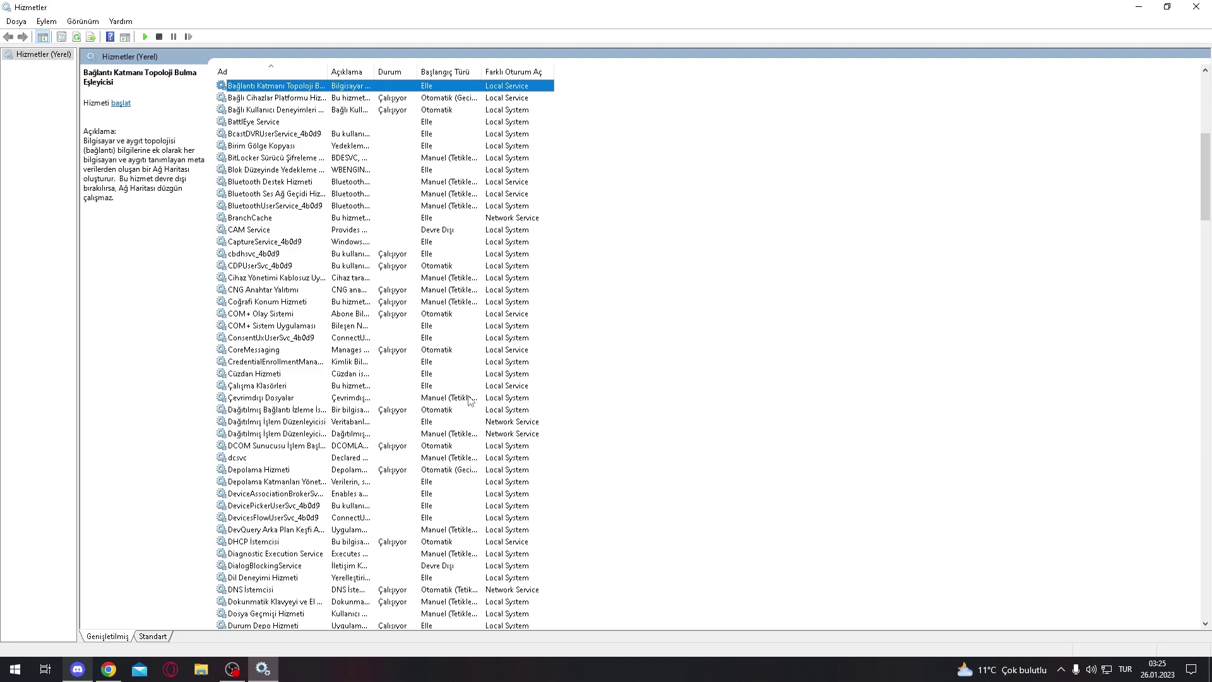
pyautogui.press('b')
pyautogui.press('b')
pyautogui.press('b')
pyautogui.press('b')
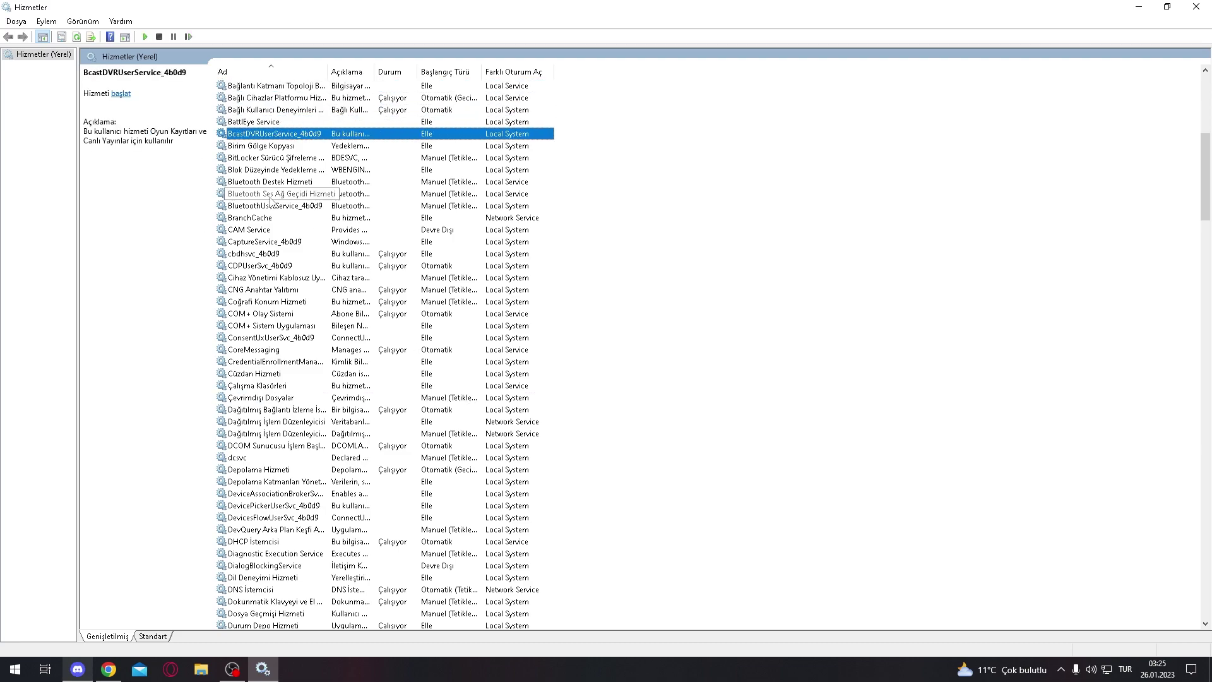
pyautogui.press('b')
pyautogui.press('b')
pyautogui.press('b')
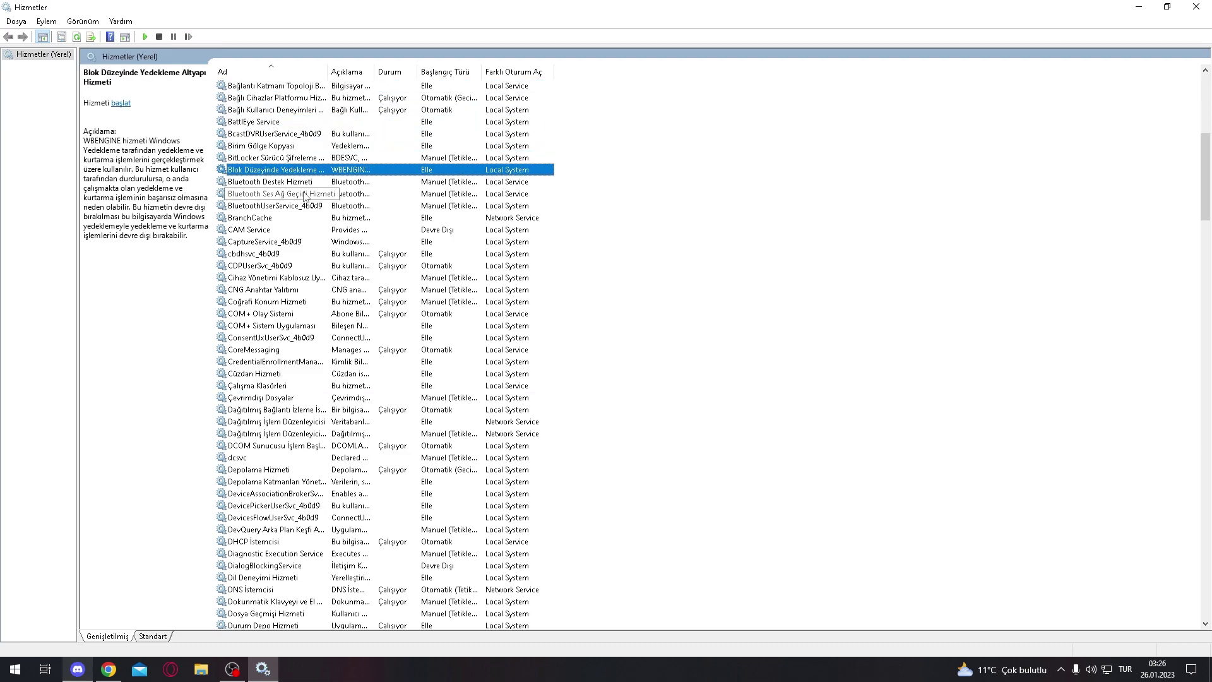
pyautogui.click(308, 159)
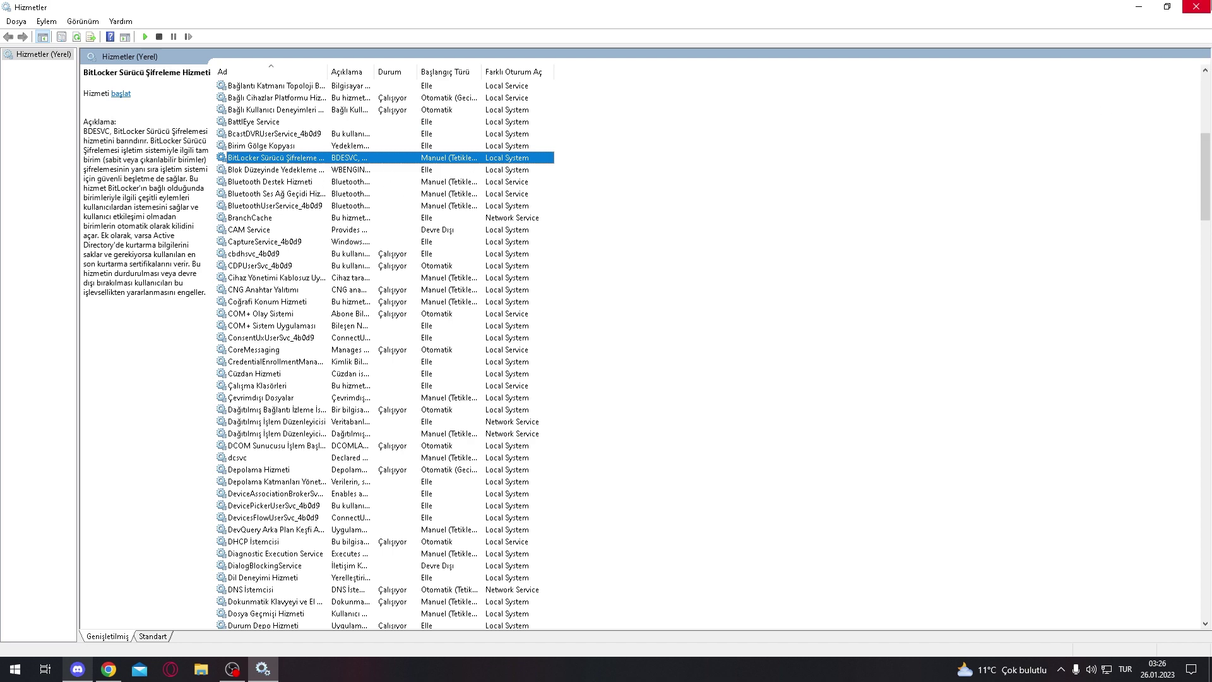
pyautogui.click(1196, 7)
# Search Windows for "izinler ve", open Arama izinleri ve geçmiş, review the İzinler ve Geçmiş settings and close them.
pyautogui.press('super')
pyautogui.write('izinler v')
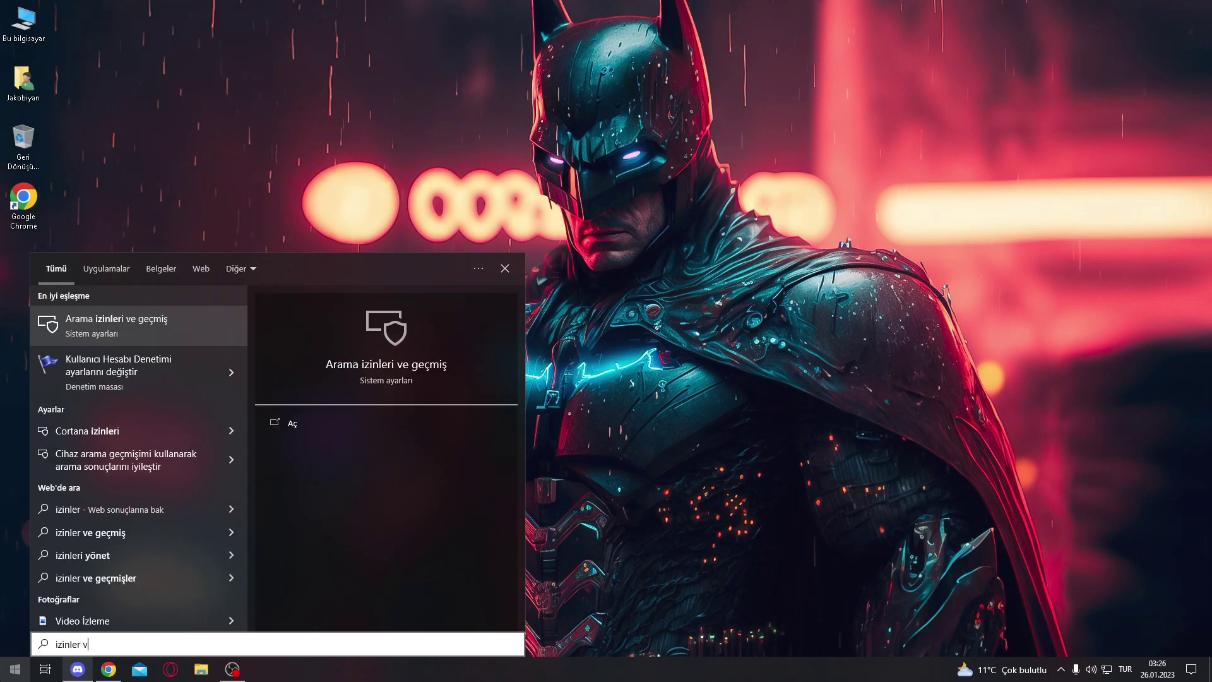
pyautogui.write('e')
pyautogui.press('Return')
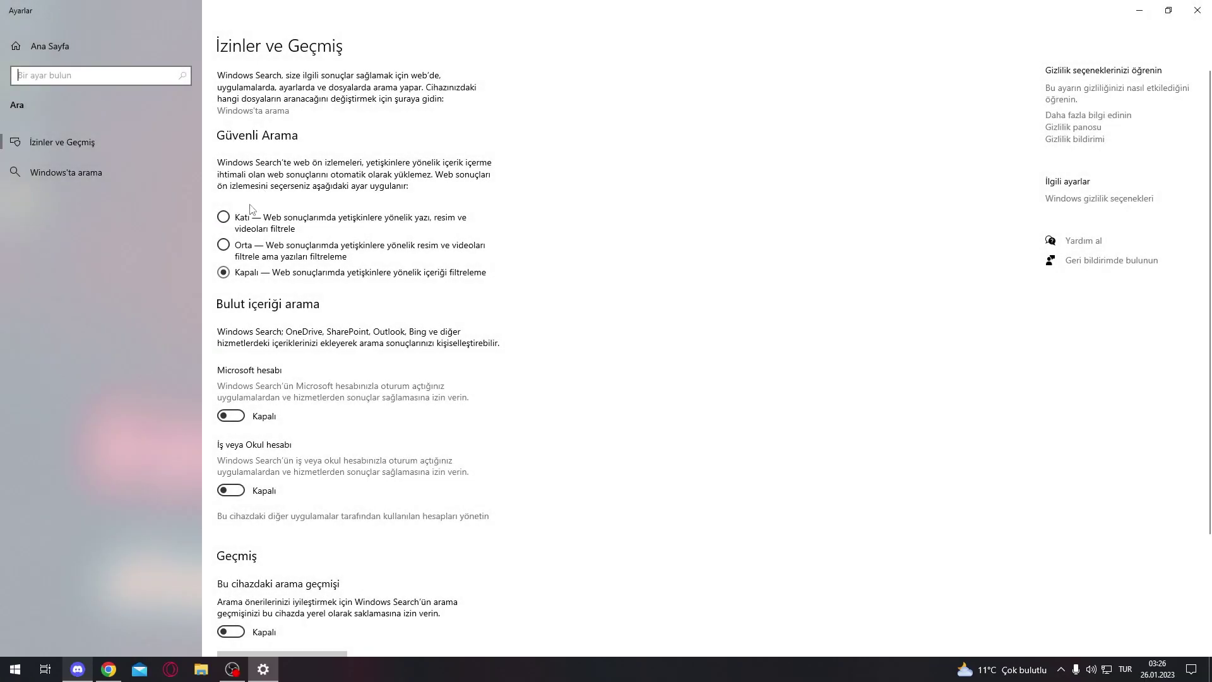
pyautogui.scroll(-3, 259, 375)
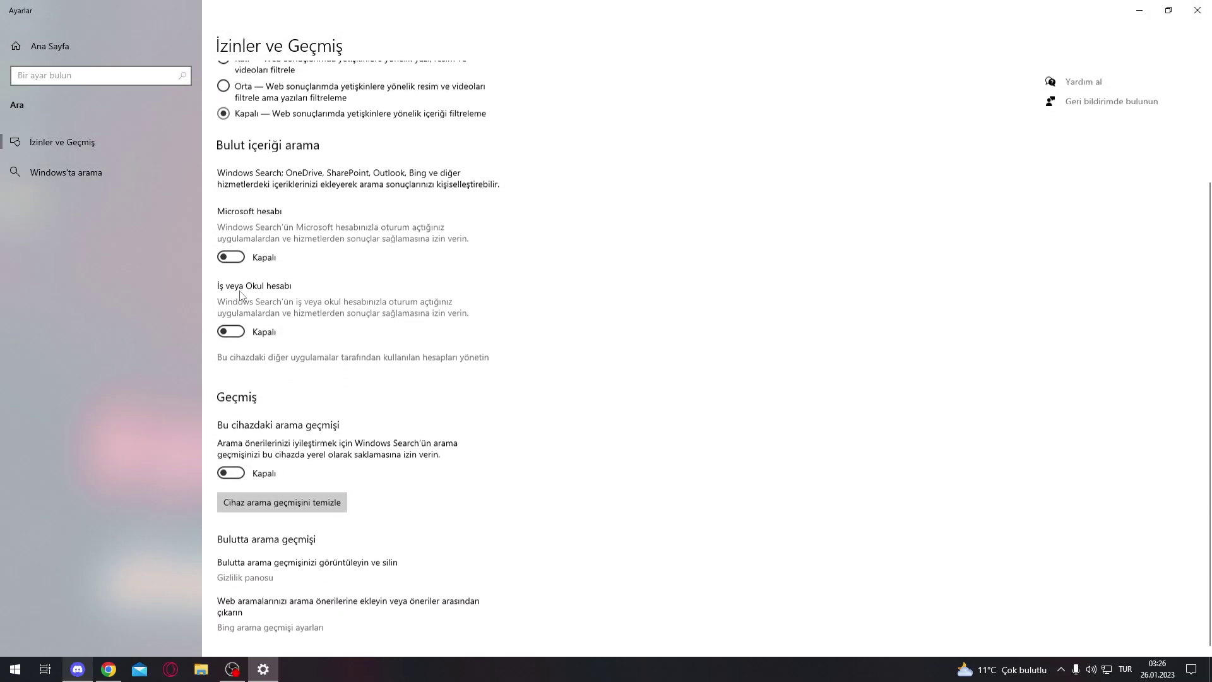
pyautogui.hotkey('alt', 'F4')
# Search Windows for "program" and open the Uygulamalar ve özellikler settings.
pyautogui.click(15, 669)
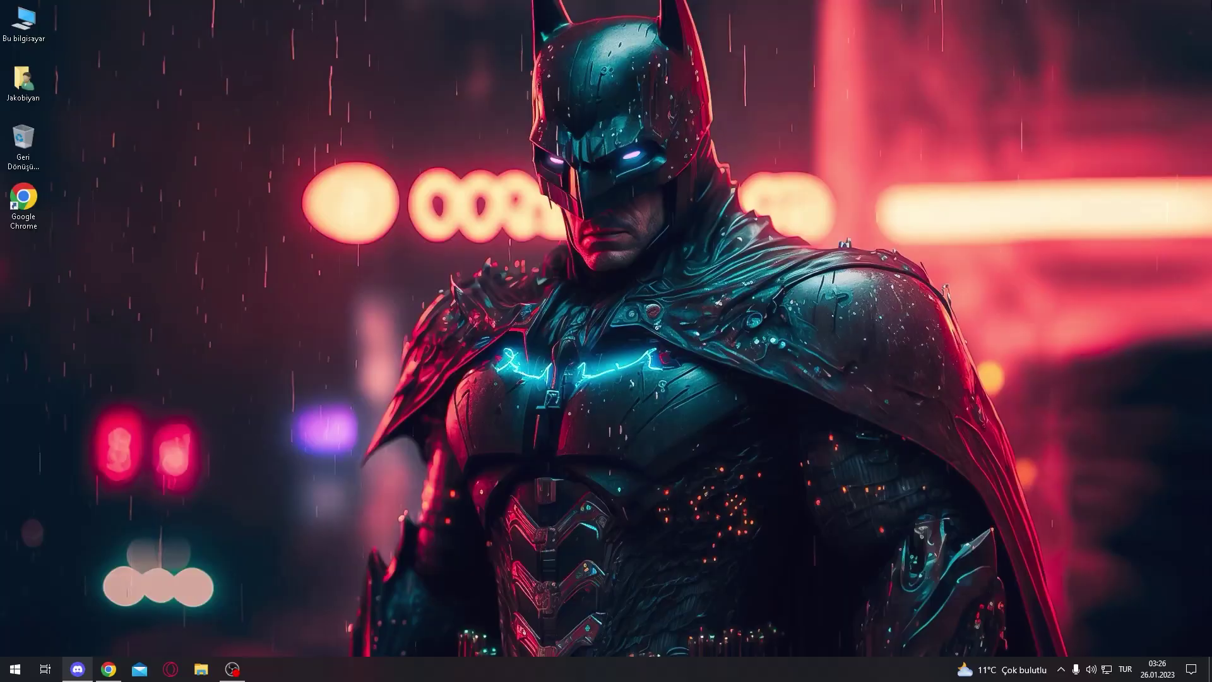
pyautogui.press('super')
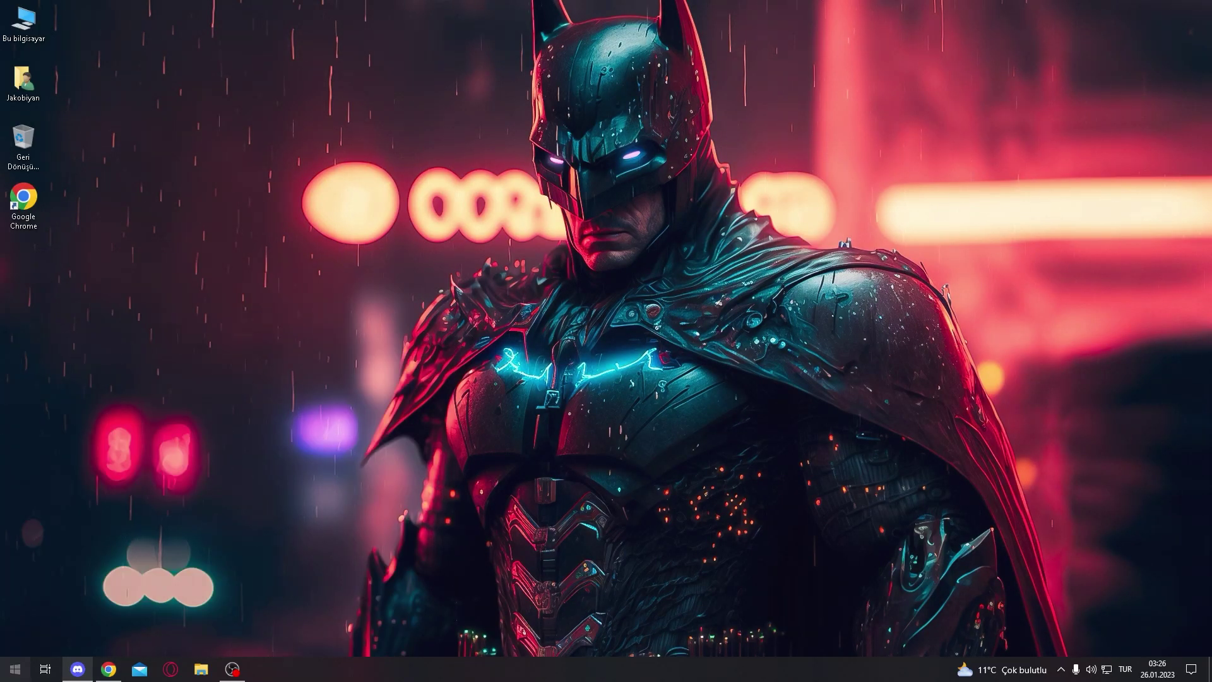
pyautogui.press('super')
pyautogui.write('program')
pyautogui.press('Return')
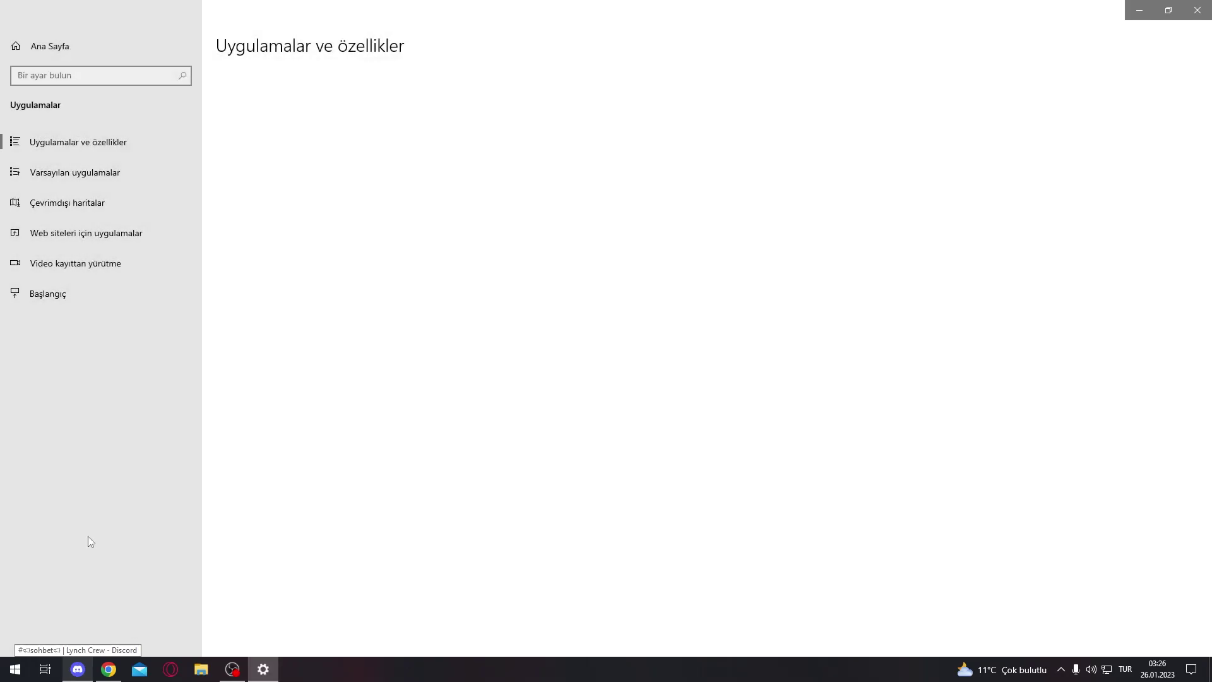
# Shrink the Ayarlar window, check the free space of Yerel Disk (C:) in Bu bilgisayar, close it and maximize Ayarlar.
pyautogui.doubleClick(614, 26)
pyautogui.doubleClick(24, 24)
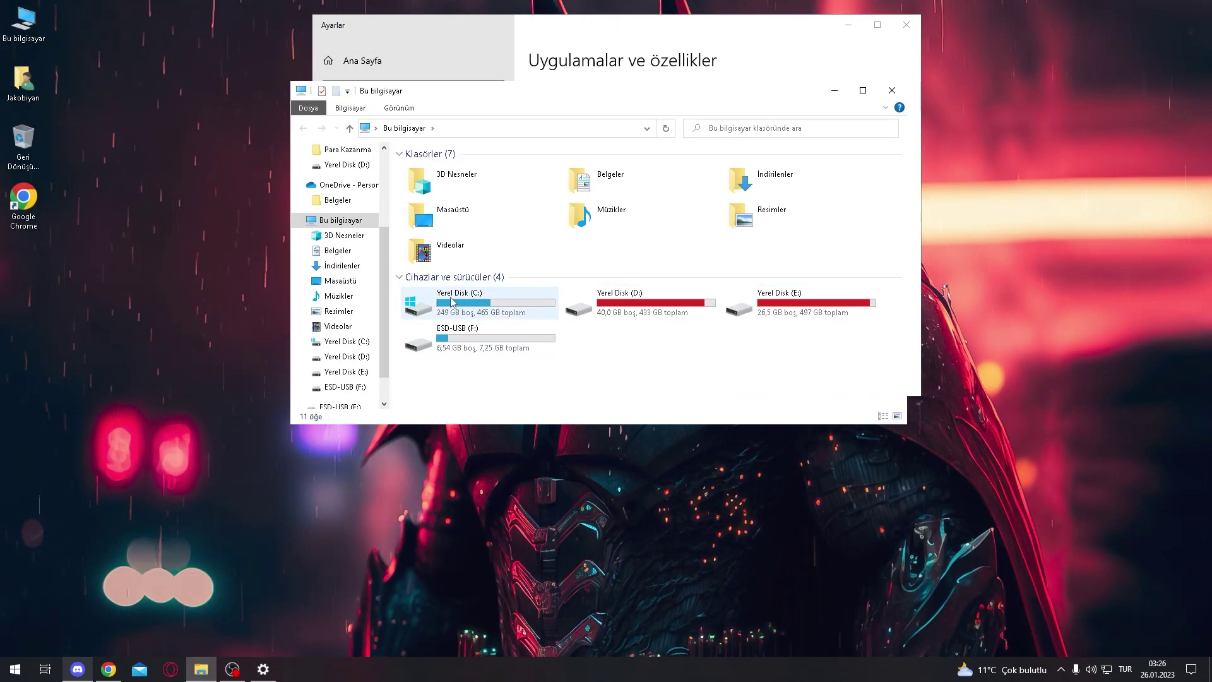
pyautogui.moveTo(481, 307)
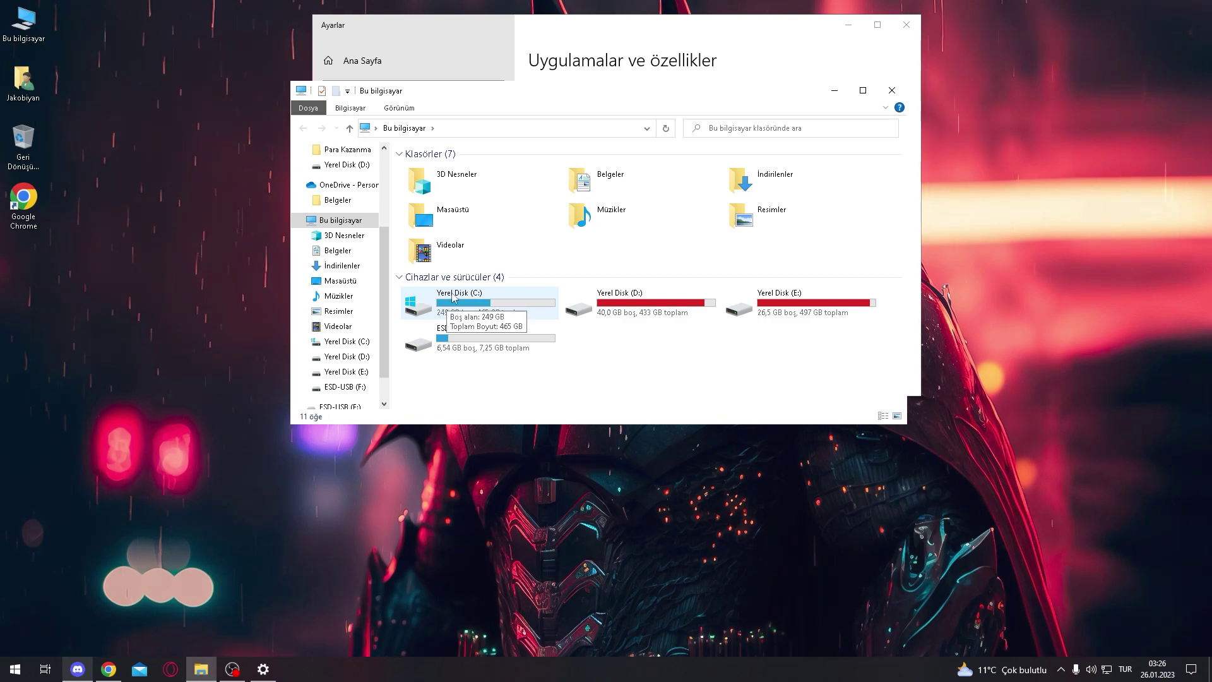
pyautogui.click(892, 90)
pyautogui.doubleClick(689, 15)
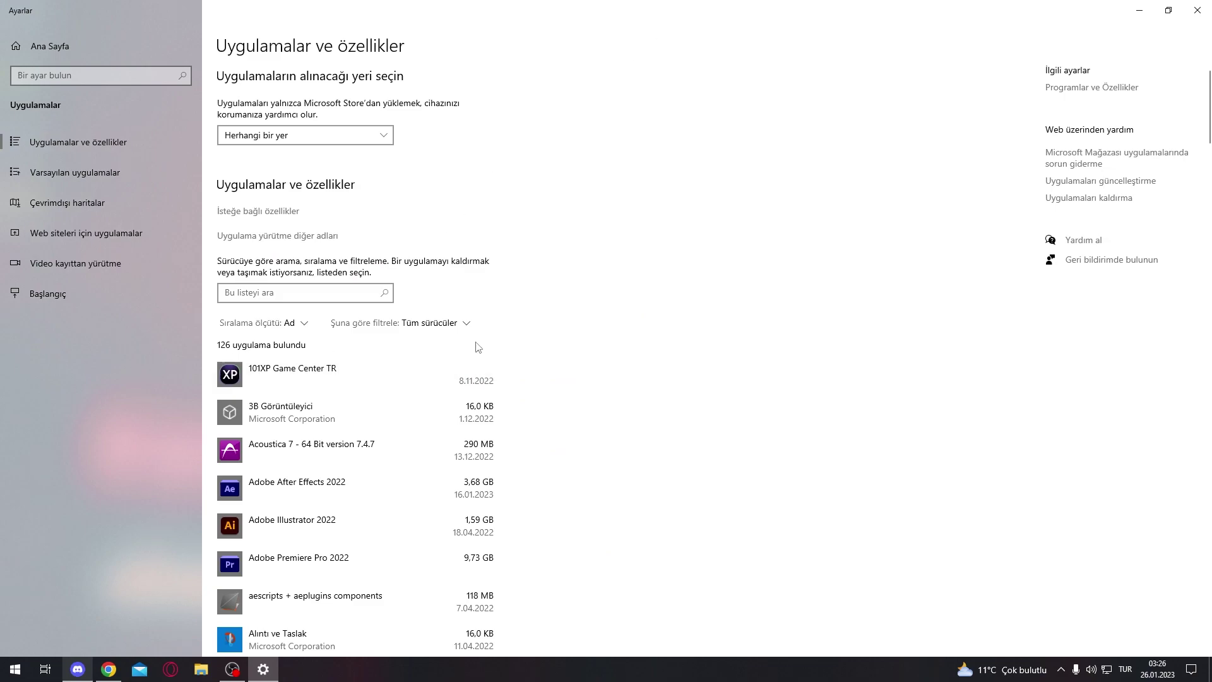
# Review the list of installed applications in Uygulamalar ve özellikler and close the settings window.
pyautogui.scroll(-6, 370, 391)
pyautogui.scroll(-5, 368, 380)
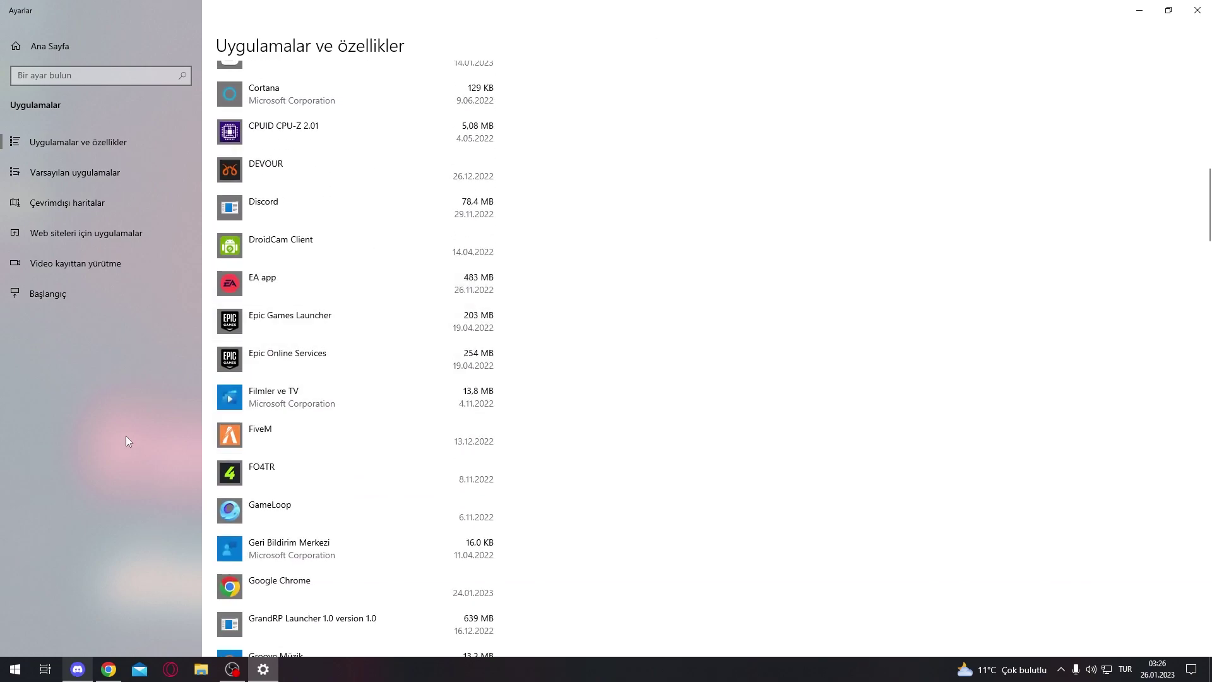
pyautogui.scroll(-10, 333, 465)
pyautogui.scroll(-20, 324, 493)
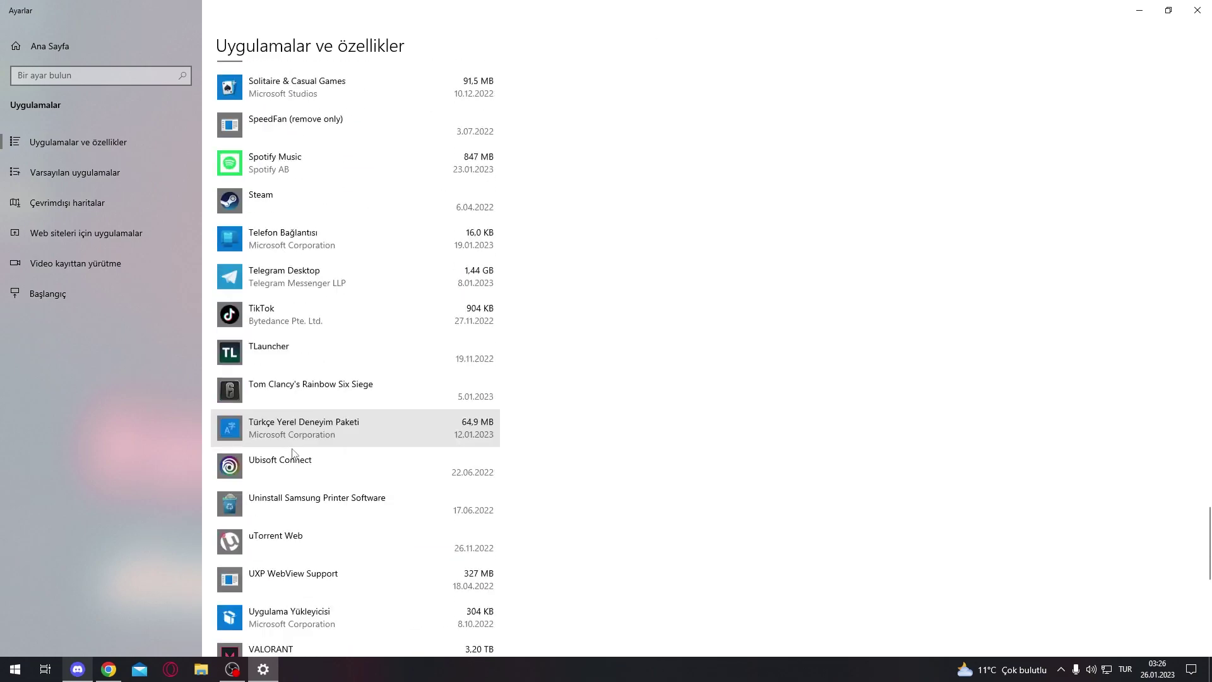
pyautogui.scroll(12, 294, 451)
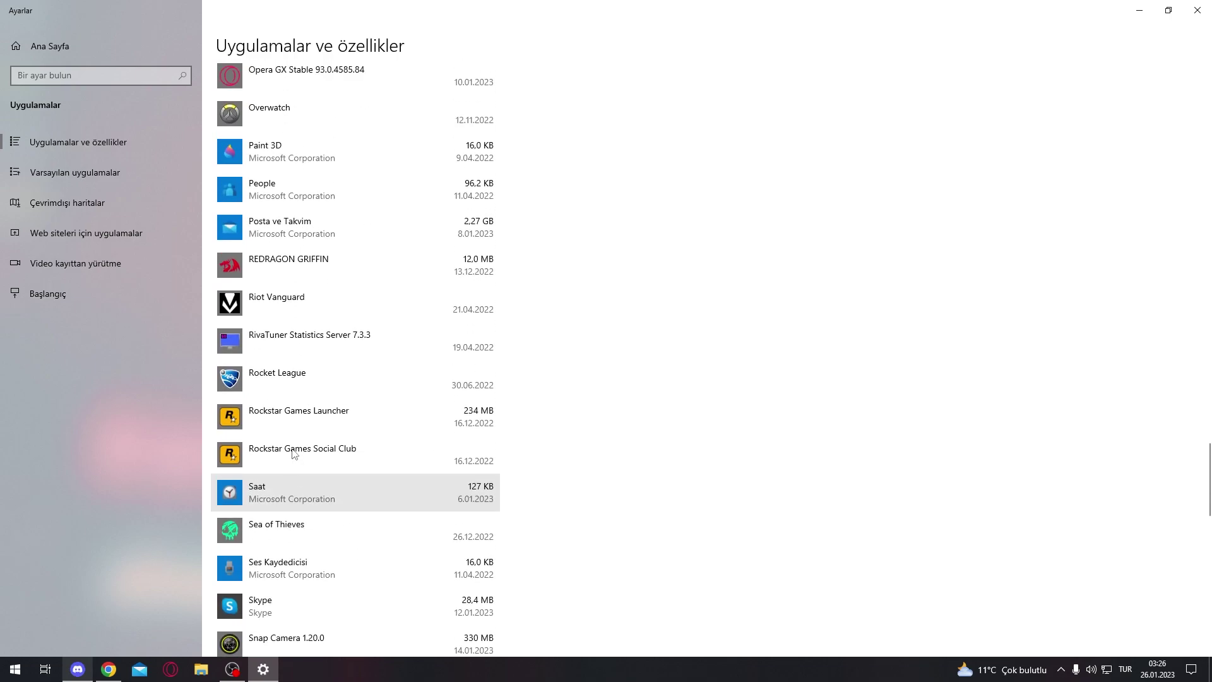
pyautogui.scroll(6, 309, 451)
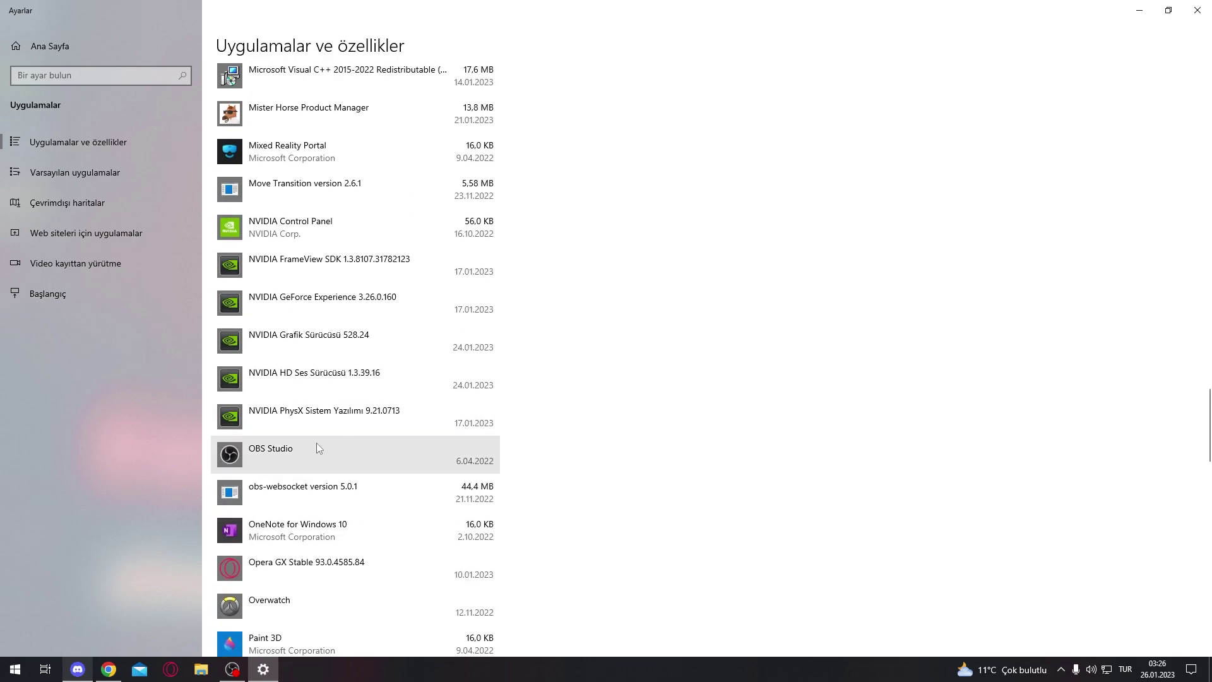
pyautogui.scroll(20, 316, 442)
pyautogui.scroll(4, 319, 440)
pyautogui.hotkey('alt', 'F4')
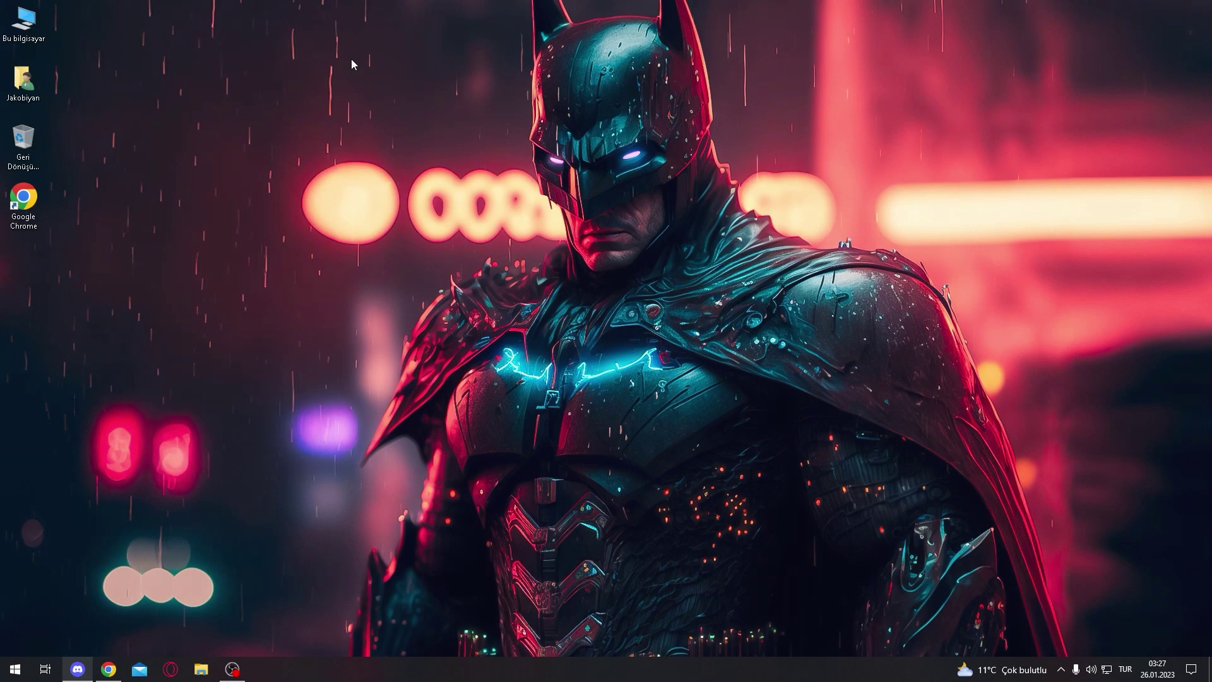
# Open the Görüntü ayarları from the desktop, enlarge the Ayarlar window and reposition it near the screen's centre.
pyautogui.rightClick(461, 330)
pyautogui.click(516, 267)
pyautogui.rightClick(609, 177)
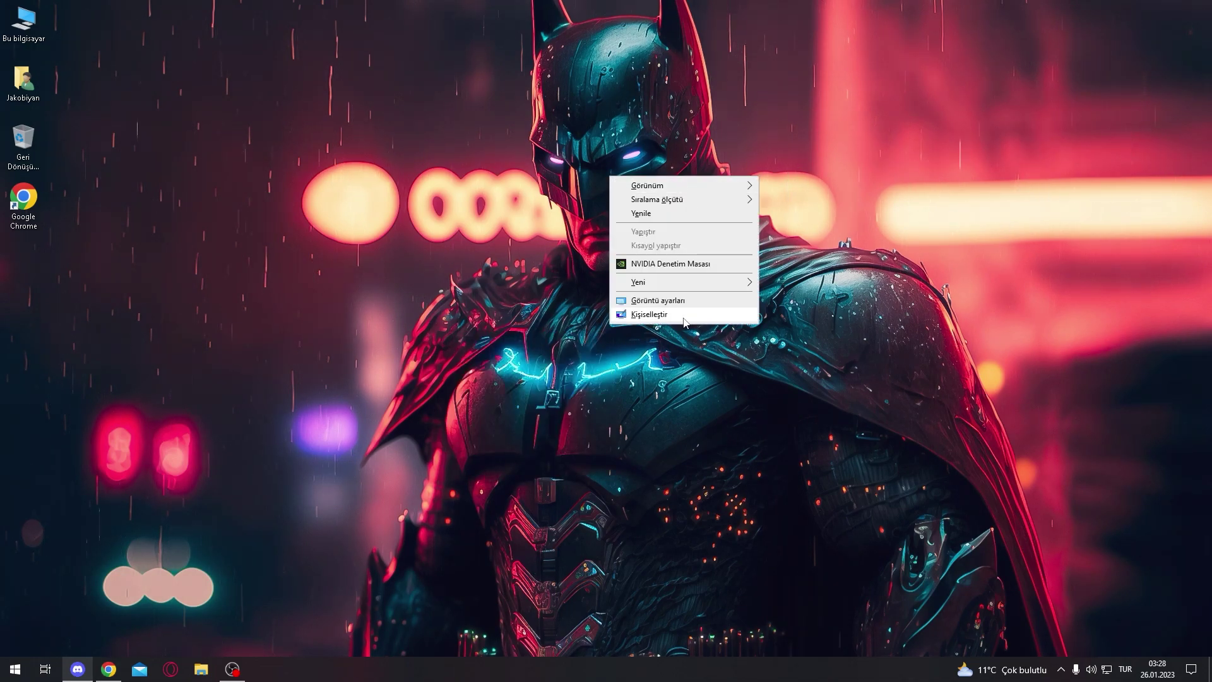
pyautogui.click(656, 301)
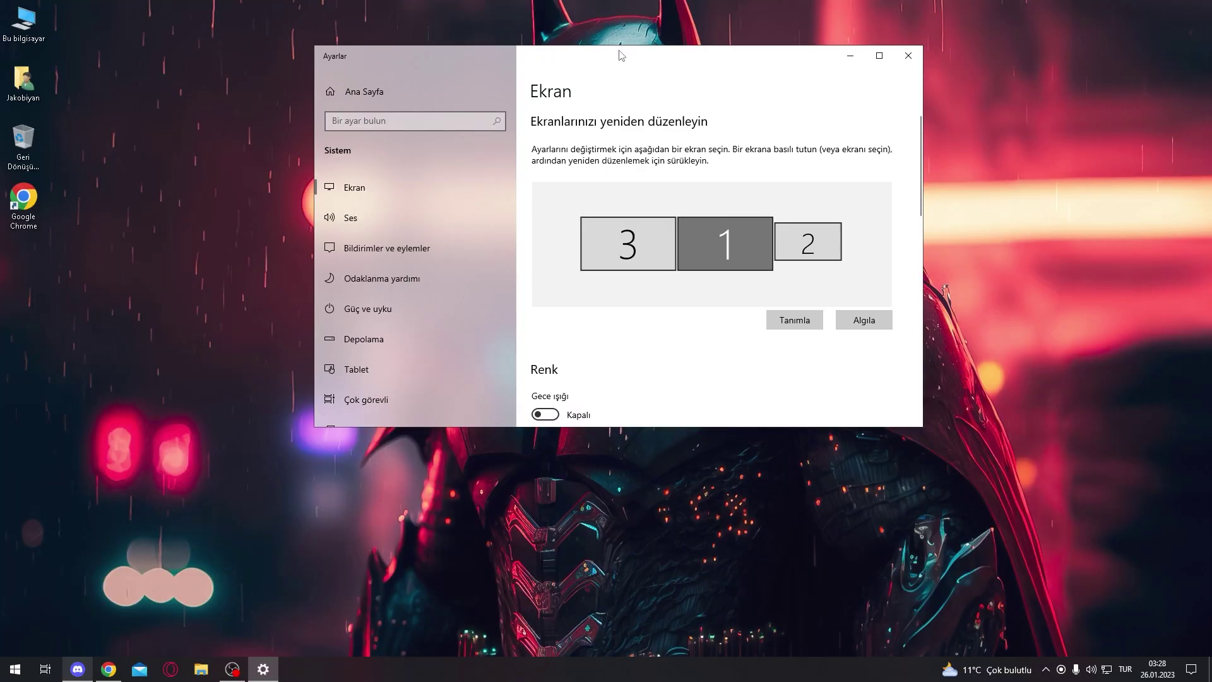
pyautogui.moveTo(922, 426); pyautogui.dragTo(1154, 591)
pyautogui.moveTo(695, 61); pyautogui.dragTo(556, 49)
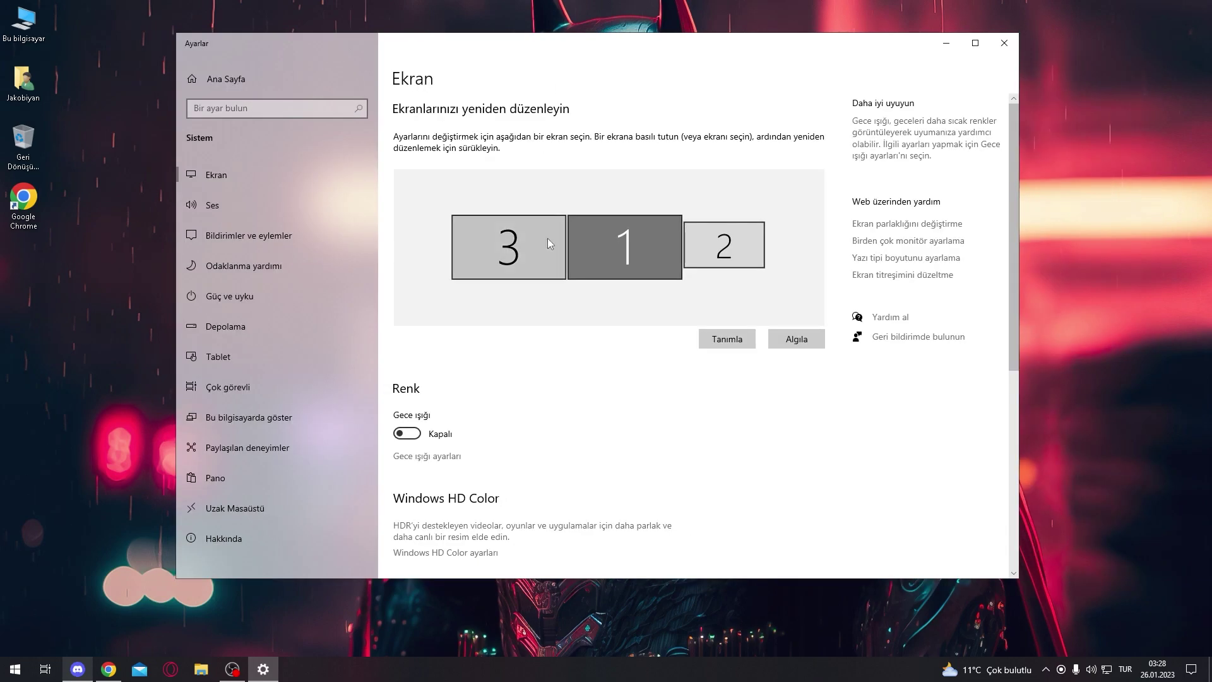
# Open Grafik ayarları from the Ekran settings and review the applications under Grafik performansı tercihi.
pyautogui.scroll(-2, 467, 372)
pyautogui.scroll(-5, 467, 371)
pyautogui.scroll(3, 430, 496)
pyautogui.scroll(-3, 430, 496)
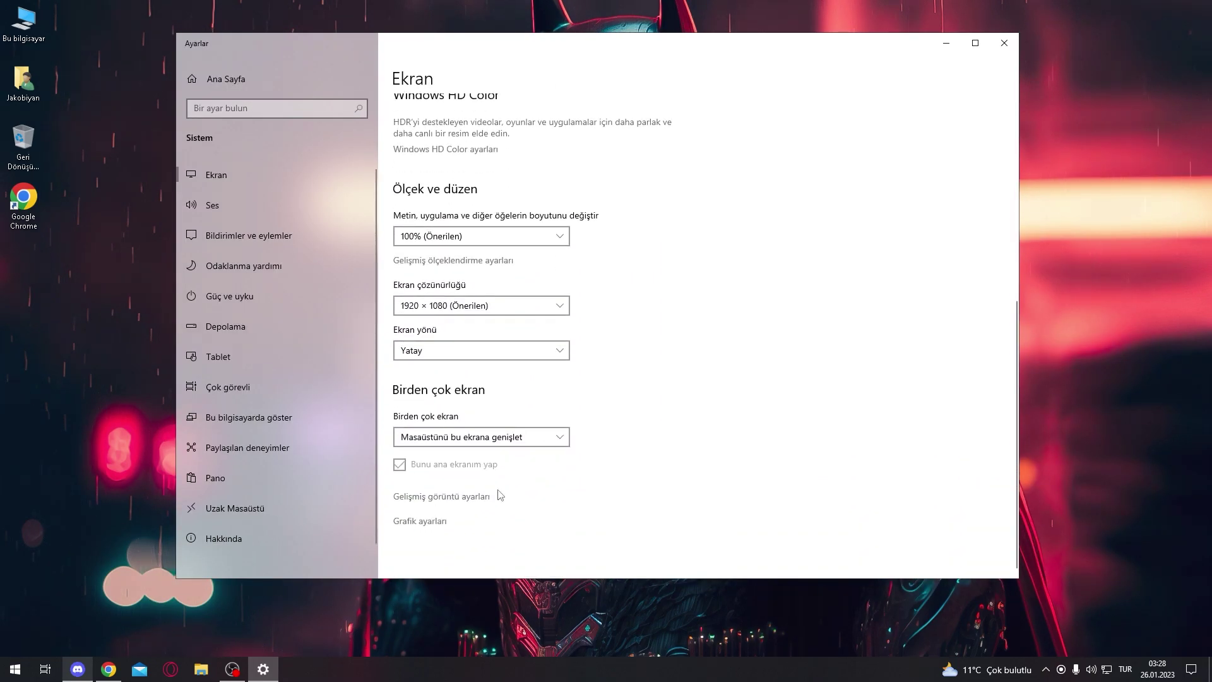
pyautogui.click(423, 521)
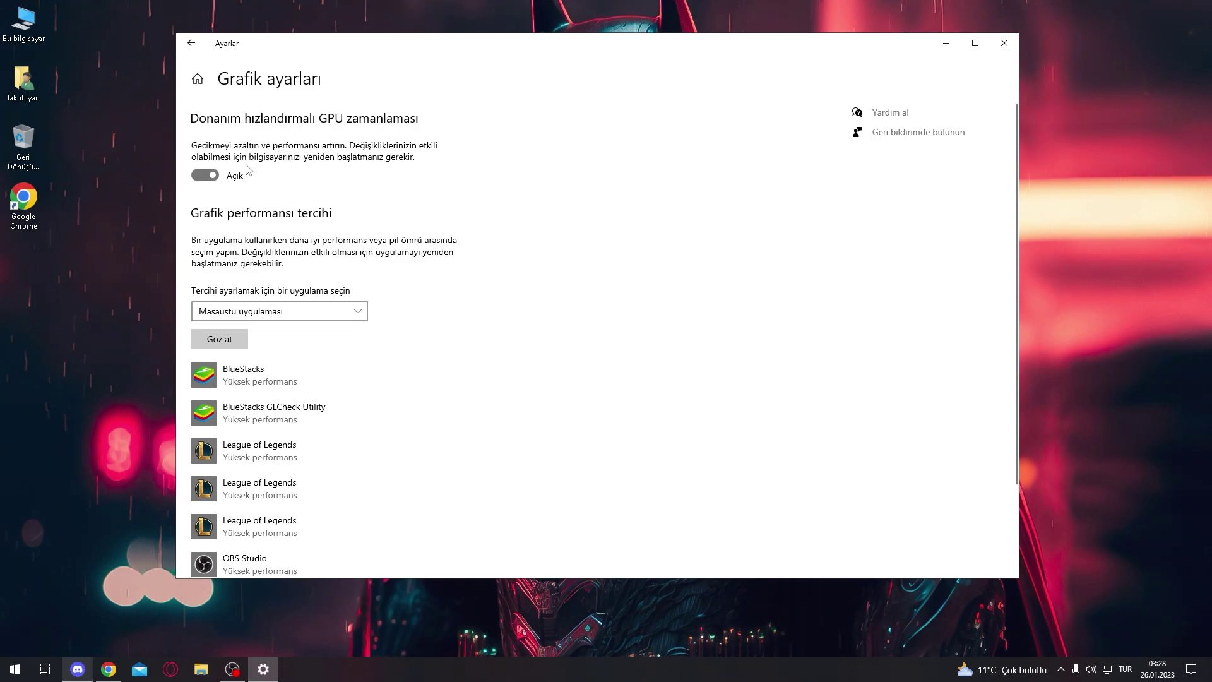
pyautogui.scroll(-3, 326, 290)
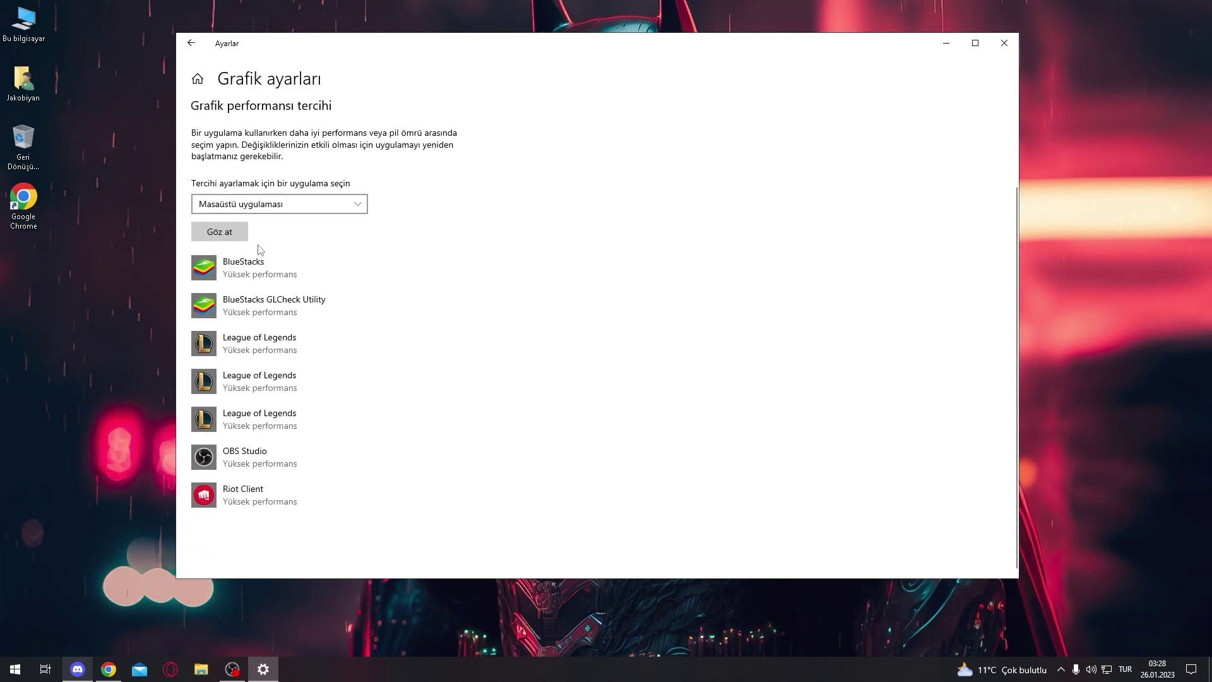
pyautogui.scroll(1, 306, 253)
pyautogui.scroll(-1, 316, 347)
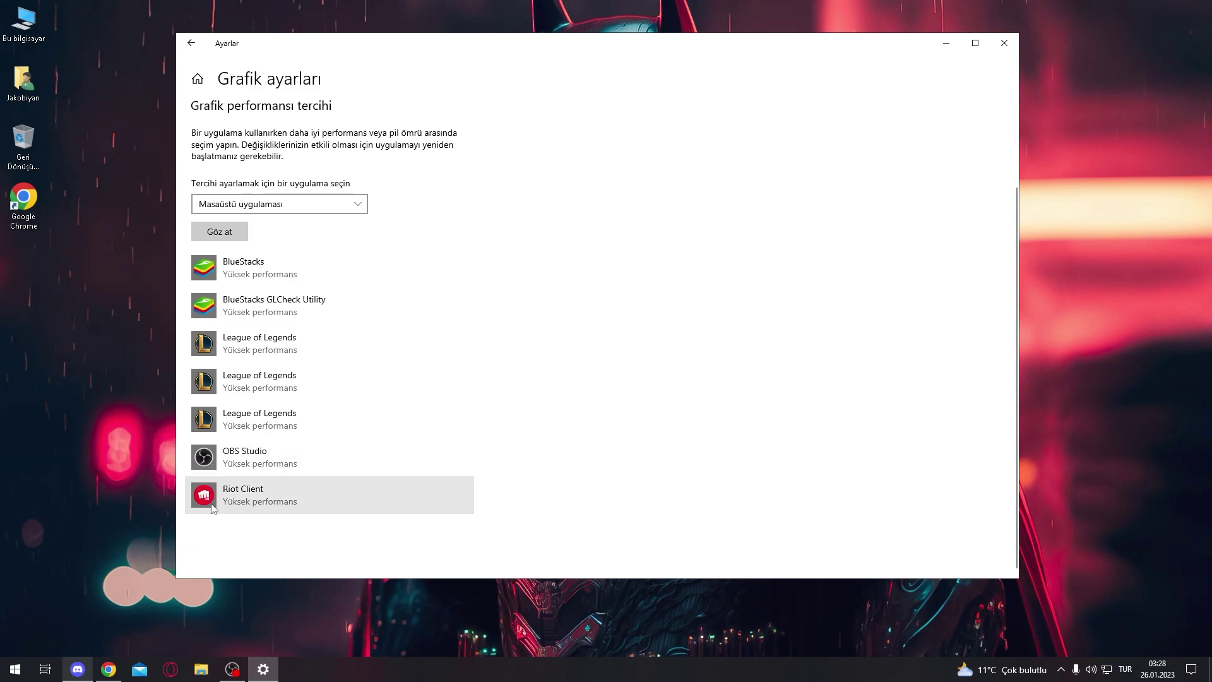
# Add VALORANT.exe from C:\Riot Games\VALORANT\live to the Grafik performansı tercihi list.
pyautogui.click(227, 233)
pyautogui.click(351, 66)
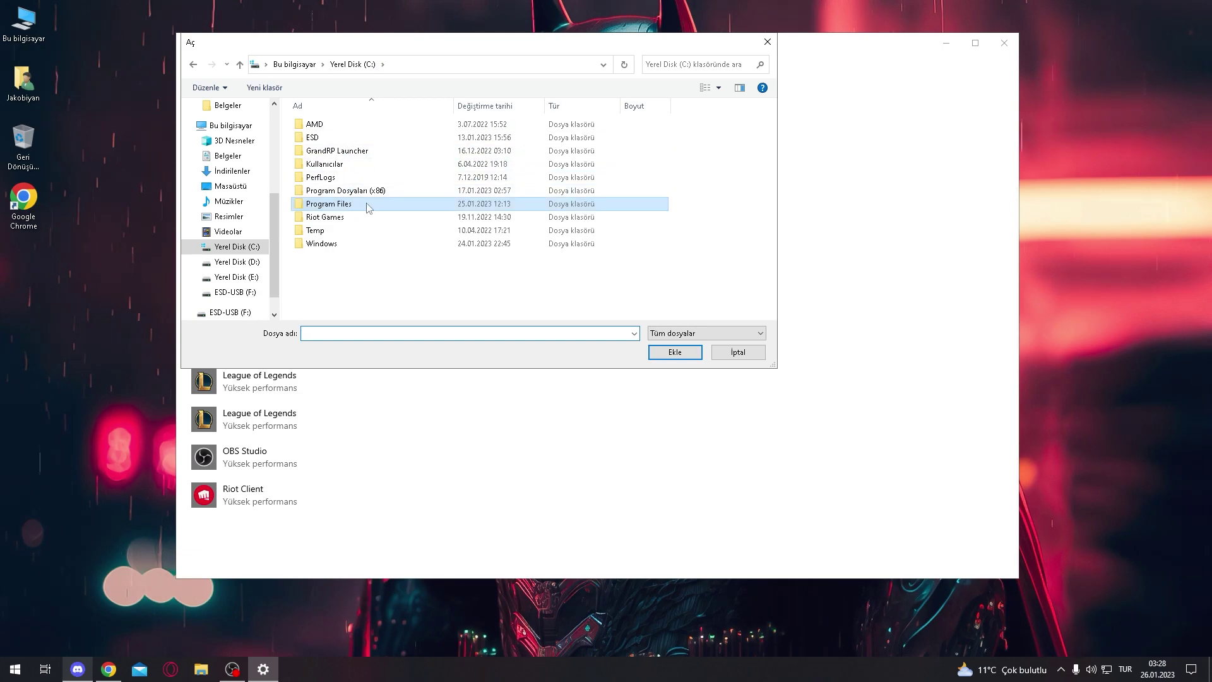
pyautogui.doubleClick(358, 218)
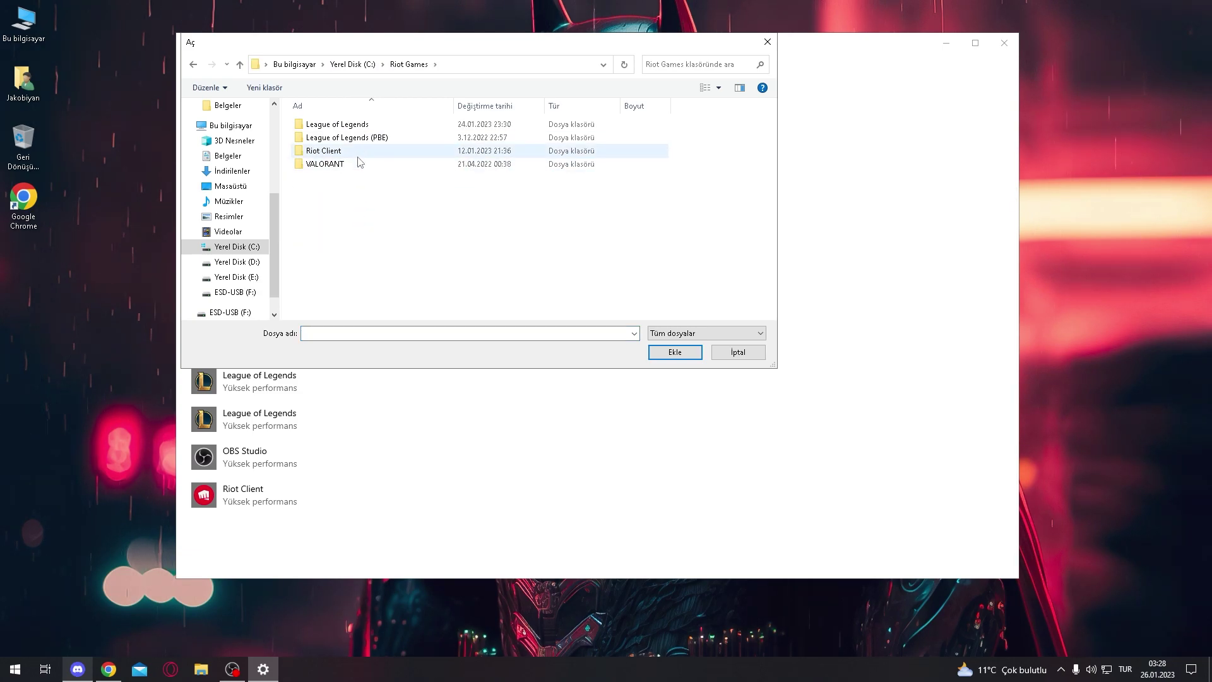
pyautogui.doubleClick(358, 163)
pyautogui.click(325, 151)
pyautogui.click(674, 352)
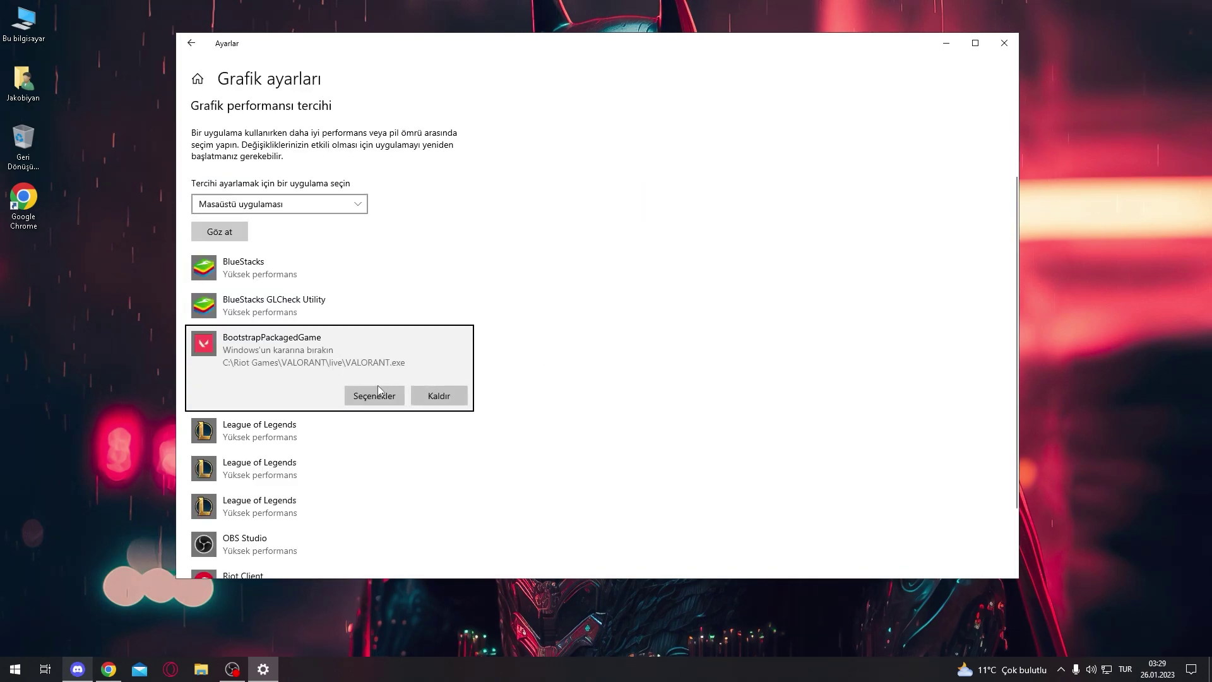
# Set the graphics preference of BootstrapPackagedGame to Yüksek performans and save it.
pyautogui.click(379, 395)
pyautogui.click(548, 346)
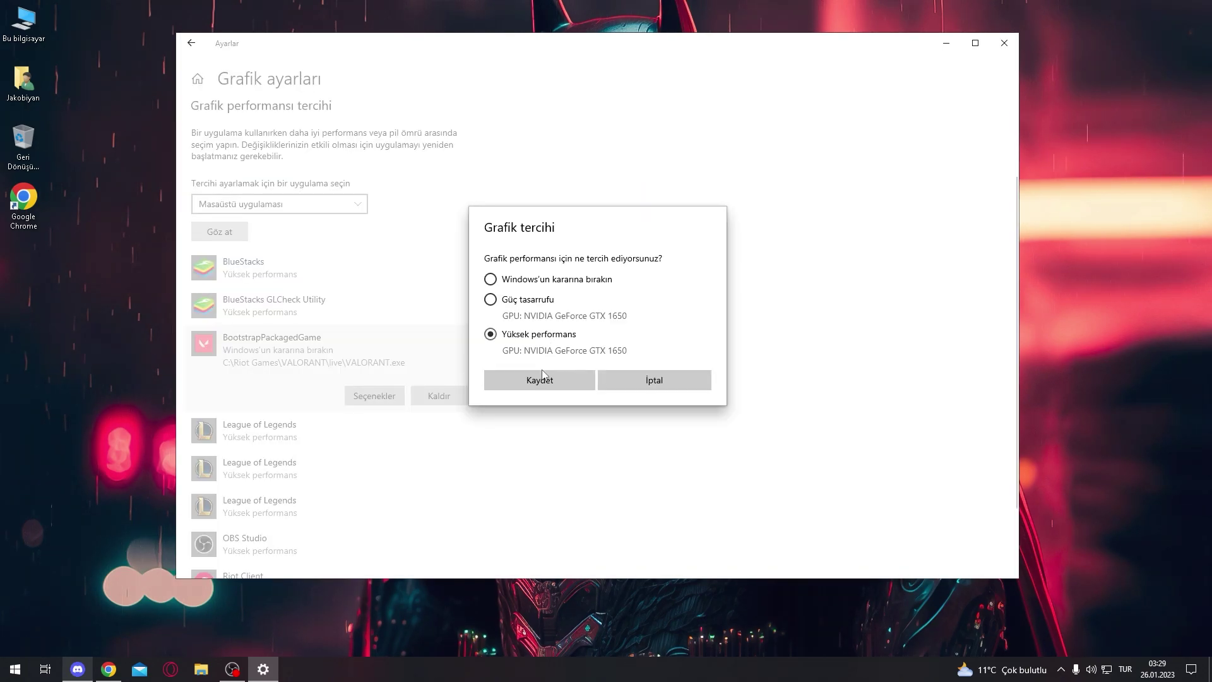
pyautogui.click(544, 380)
pyautogui.click(245, 238)
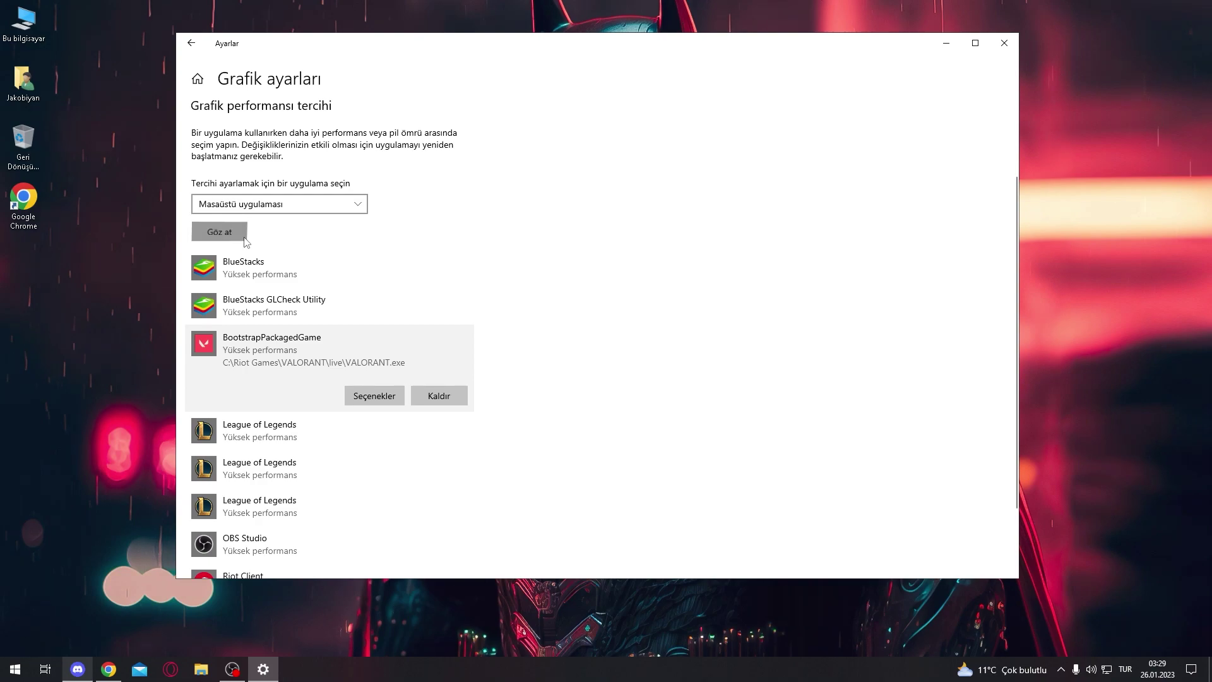
pyautogui.doubleClick(342, 137)
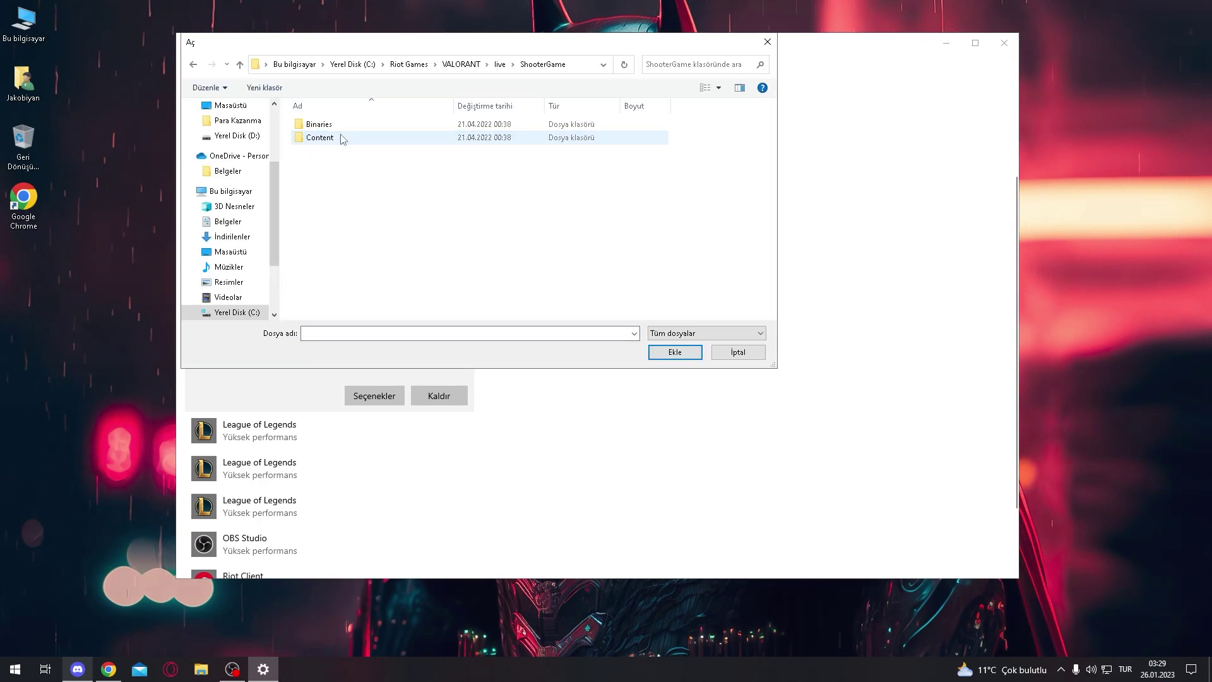
pyautogui.click(455, 65)
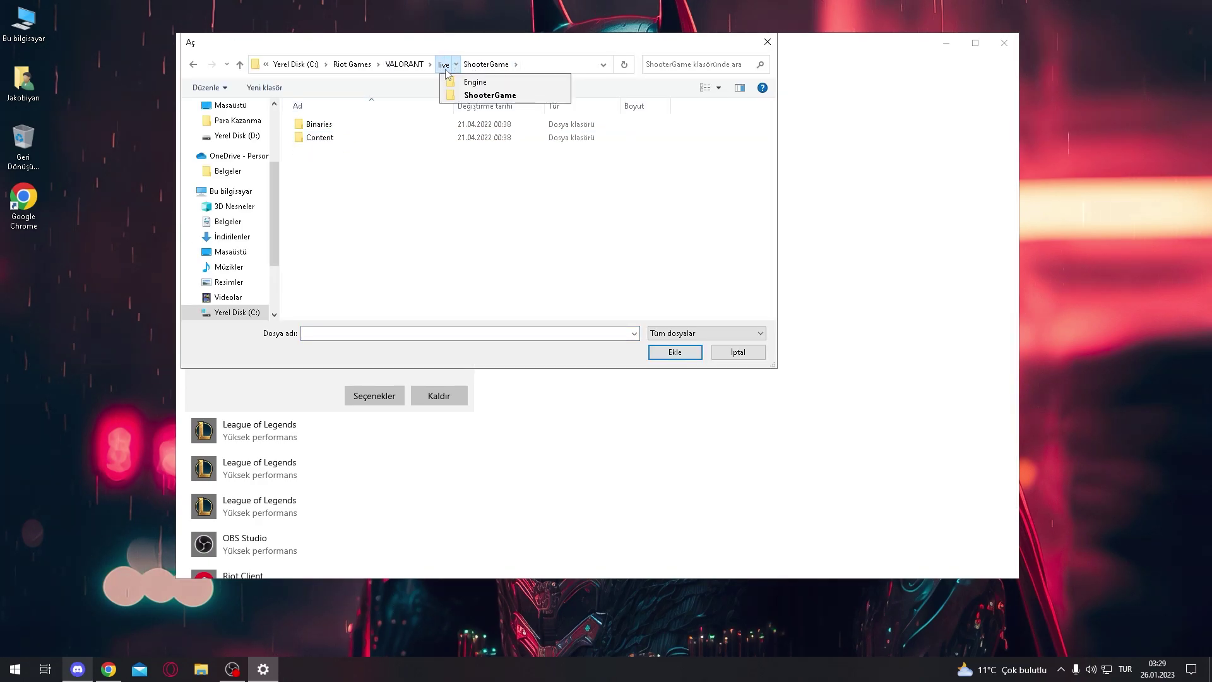
pyautogui.click(443, 64)
pyautogui.doubleClick(349, 150)
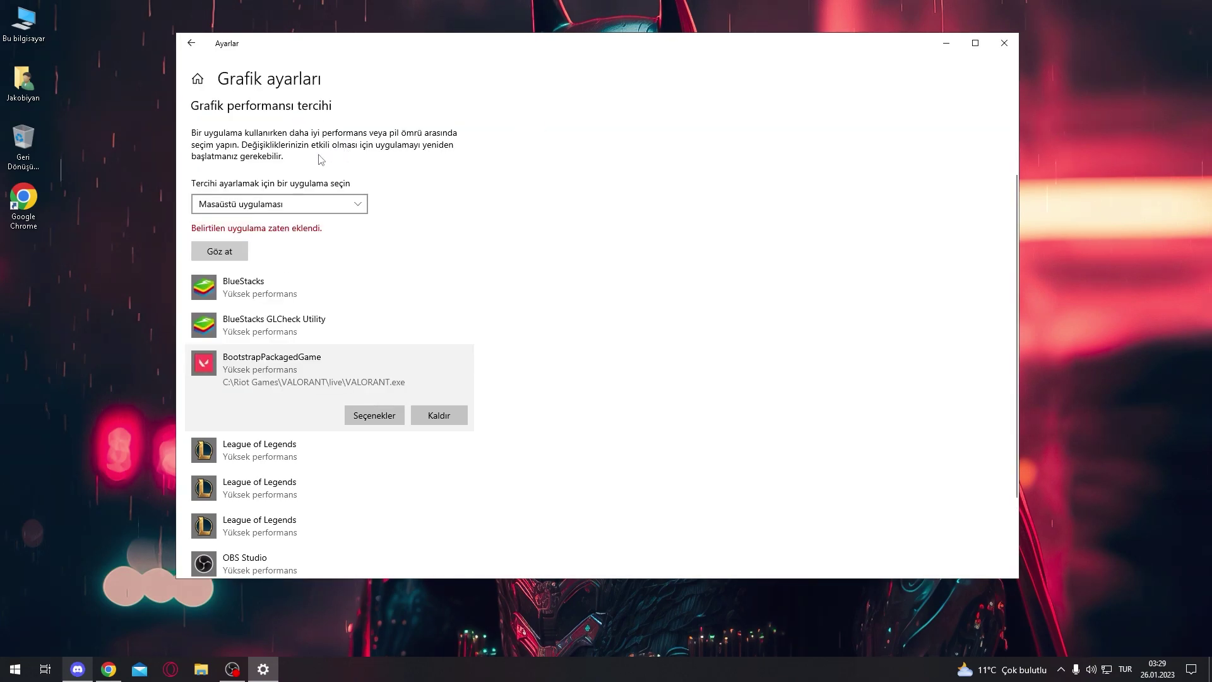
# Add VALORANT-Win64-Shipping from the ShooterGame\Binaries\Win64 folder to the Grafik performansı tercihi list.
pyautogui.click(220, 251)
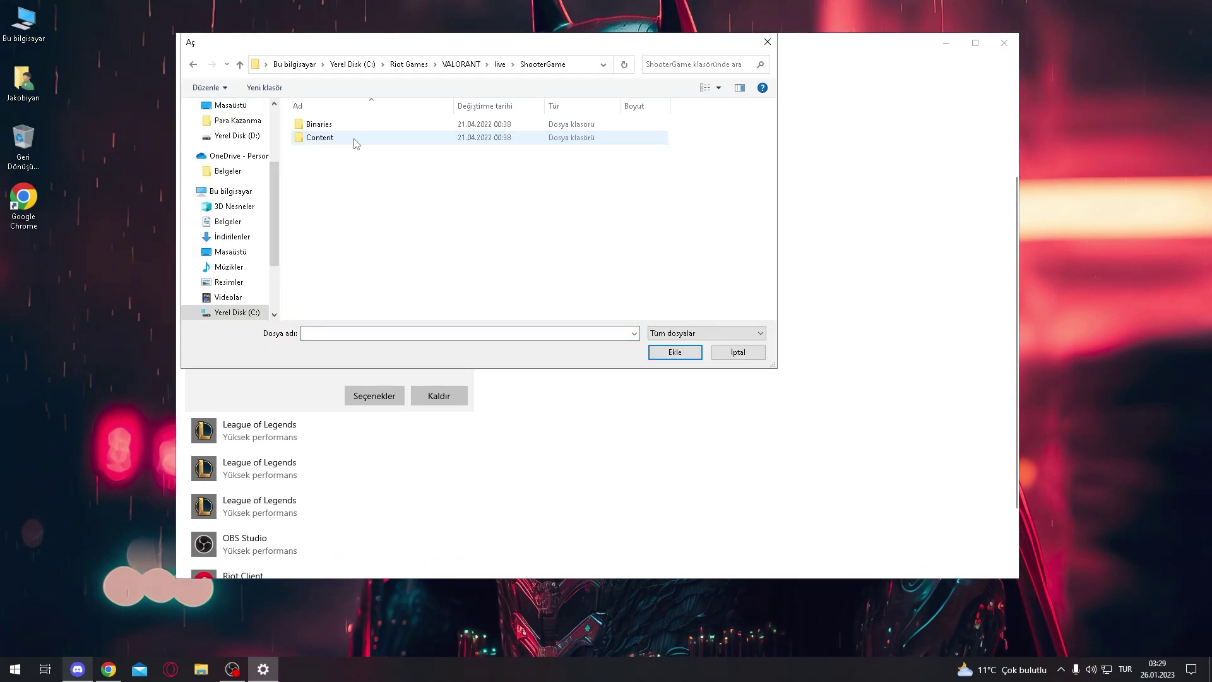
pyautogui.doubleClick(358, 126)
pyautogui.doubleClick(358, 129)
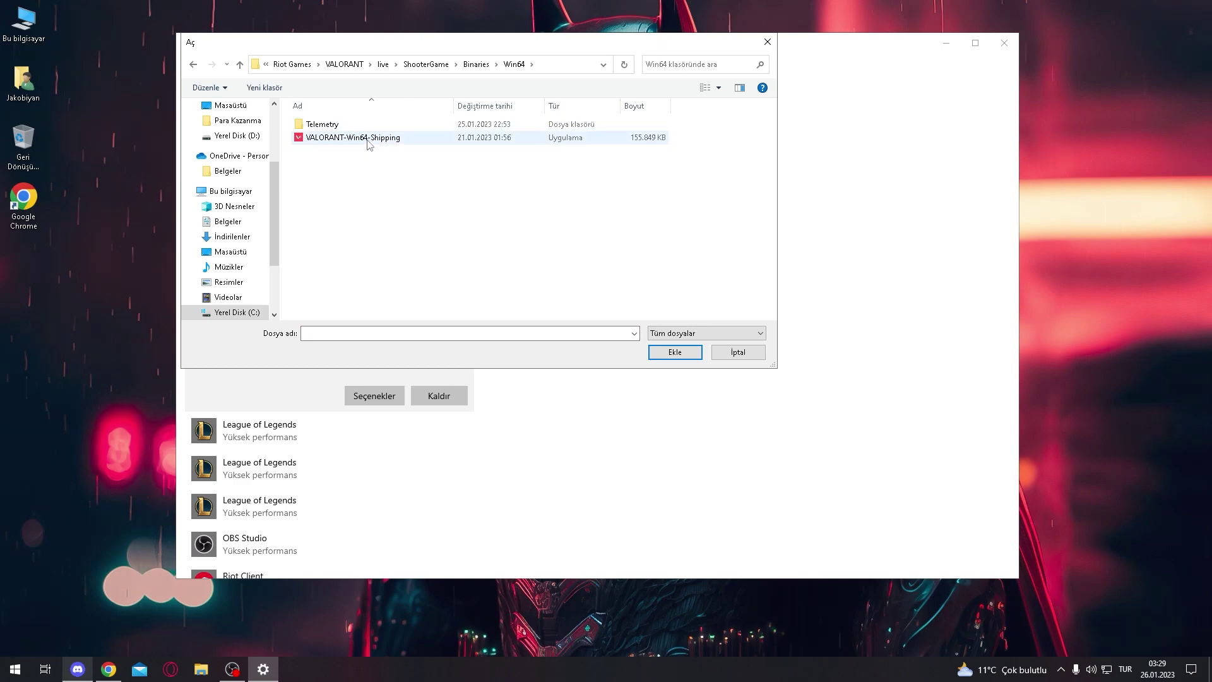
pyautogui.click(388, 144)
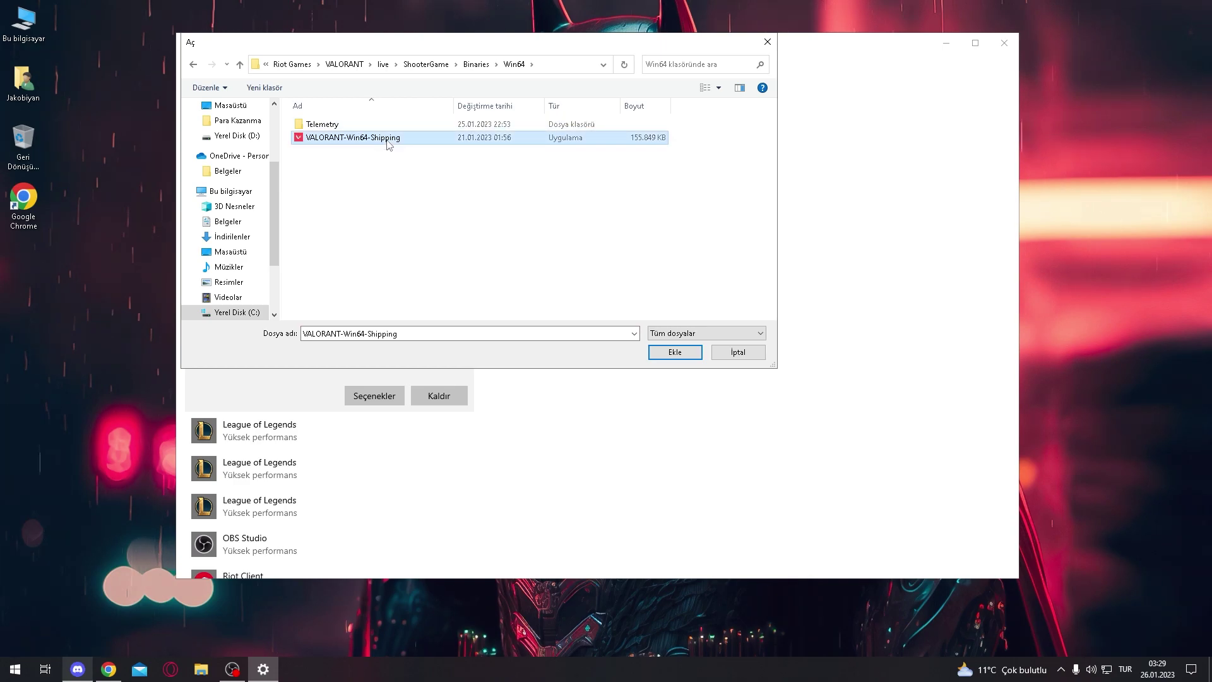
pyautogui.click(675, 354)
# Set the VALORANT entry's graphics preference to Yüksek performans, save it and close the Ayarlar window.
pyautogui.click(352, 543)
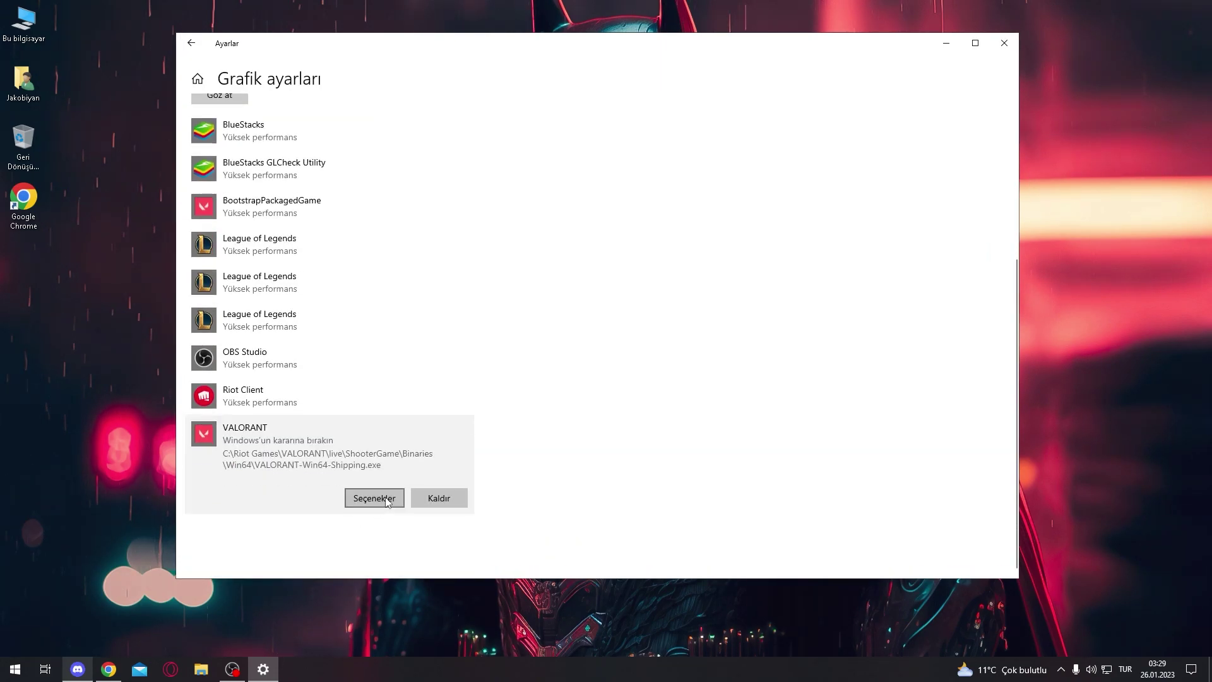
pyautogui.click(387, 498)
pyautogui.click(491, 334)
pyautogui.click(540, 379)
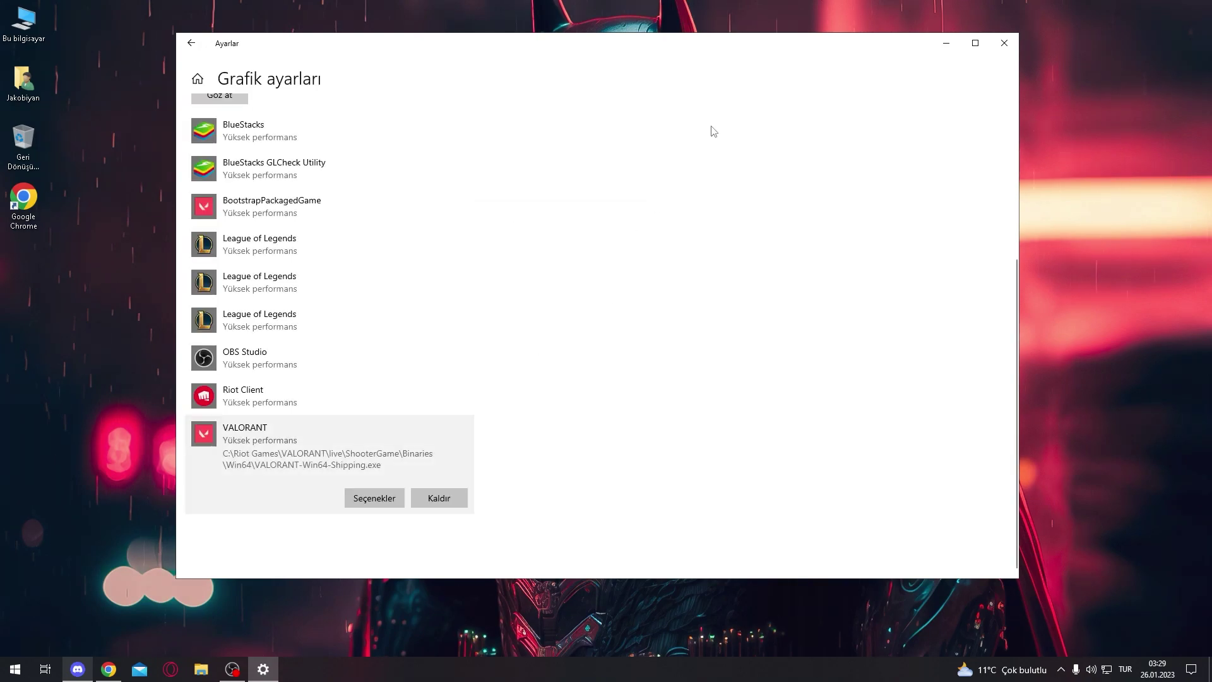
pyautogui.click(1009, 46)
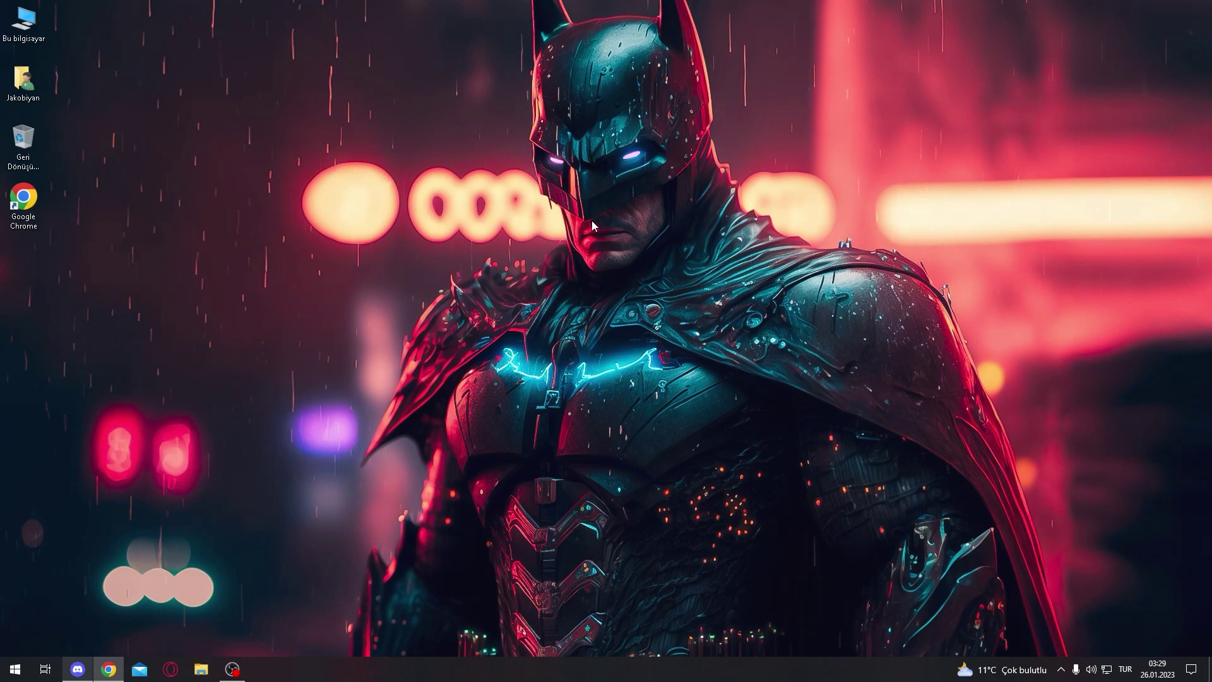
# Open NVIDIA Denetim Masası and shift the Görüntü Ayarlarını Önayarla Yap preference fully to Performans.
pyautogui.rightClick(543, 214)
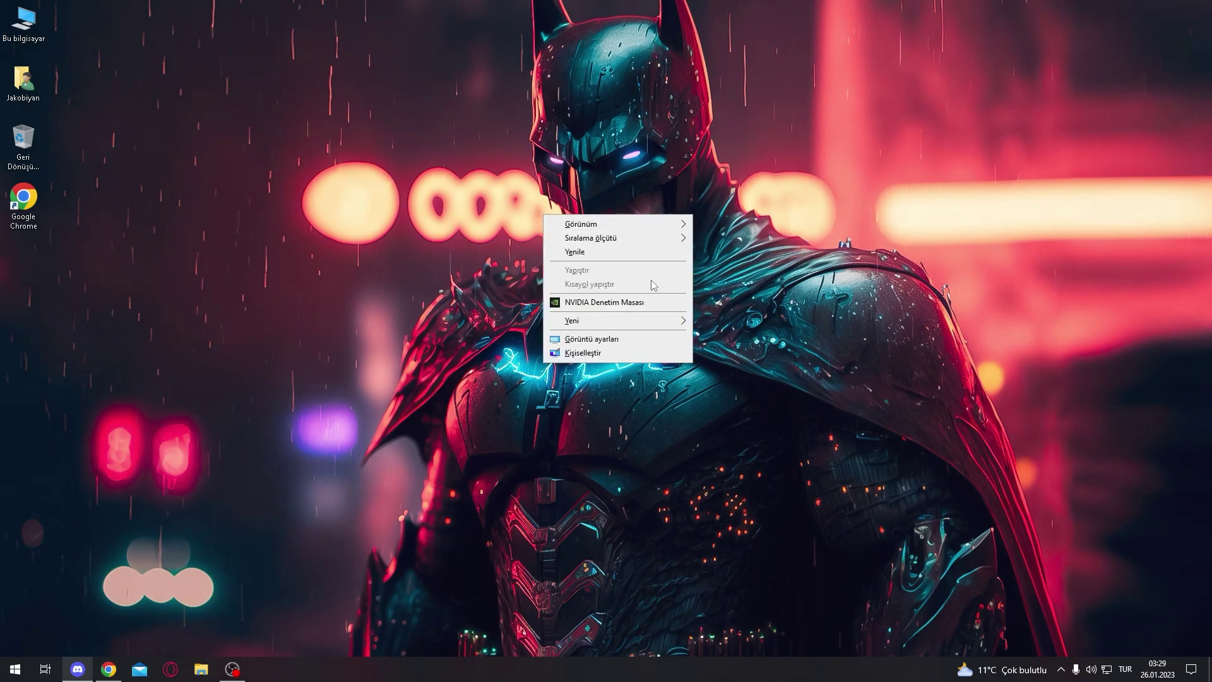
pyautogui.click(626, 306)
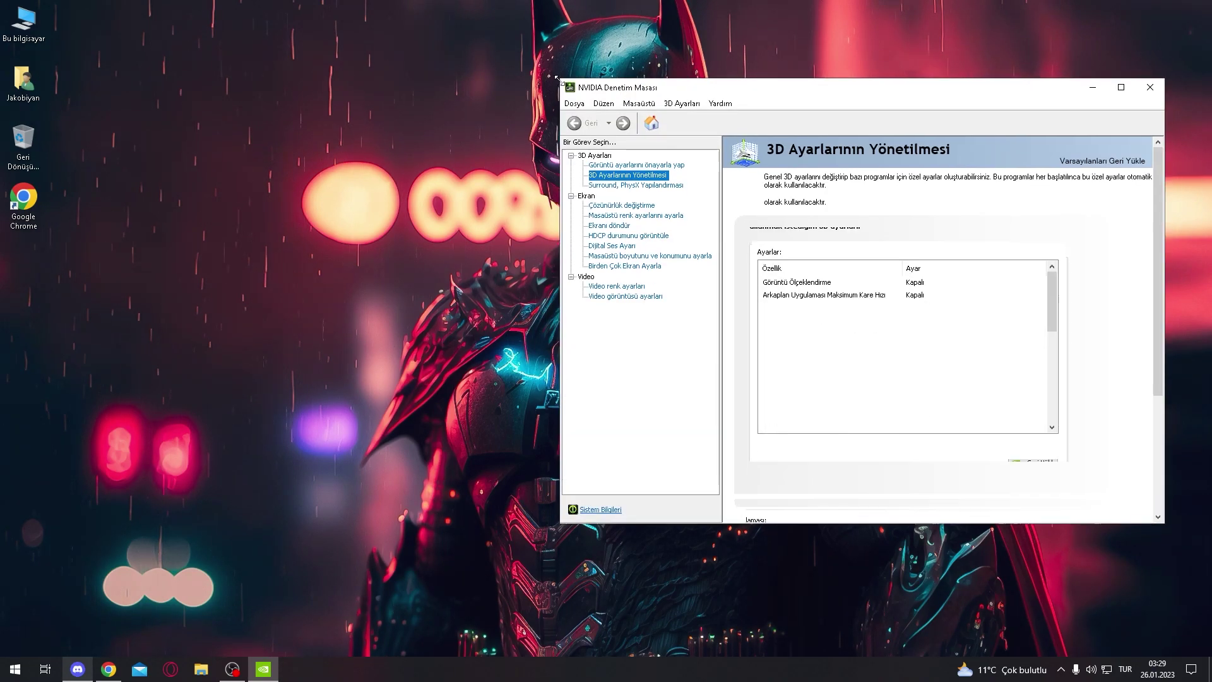
pyautogui.moveTo(637, 98); pyautogui.dragTo(516, 103)
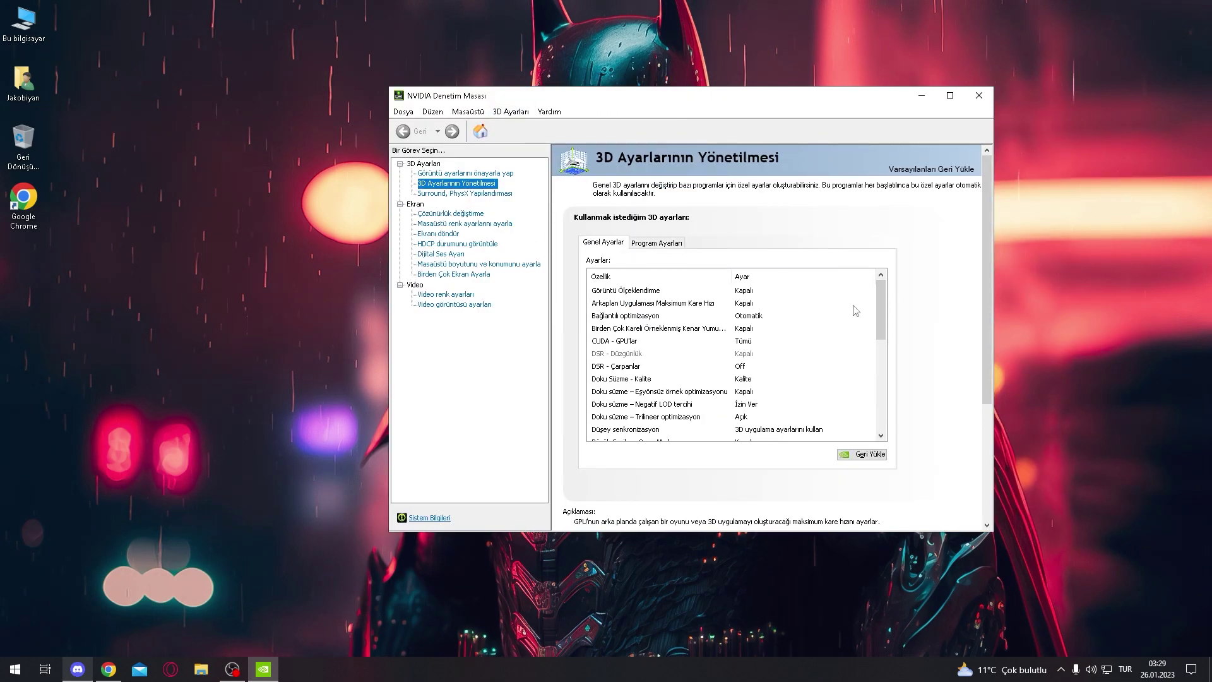
pyautogui.scroll(-5, 726, 322)
pyautogui.scroll(5, 727, 322)
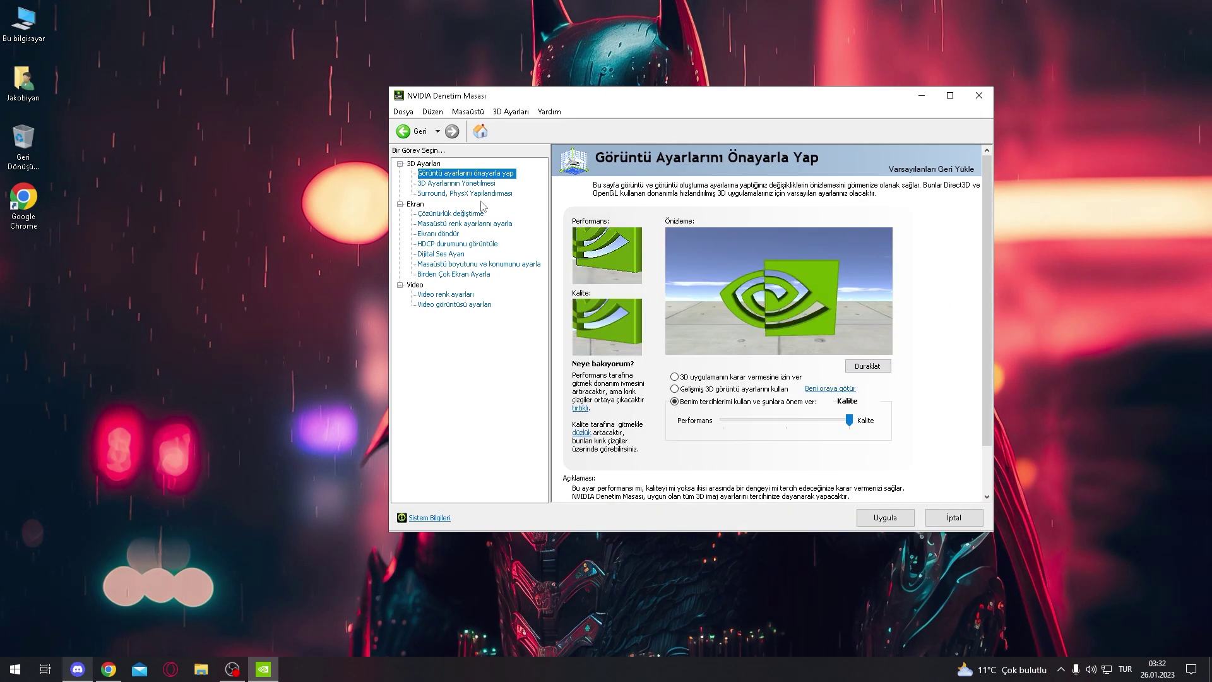
pyautogui.moveTo(849, 420); pyautogui.dragTo(723, 420)
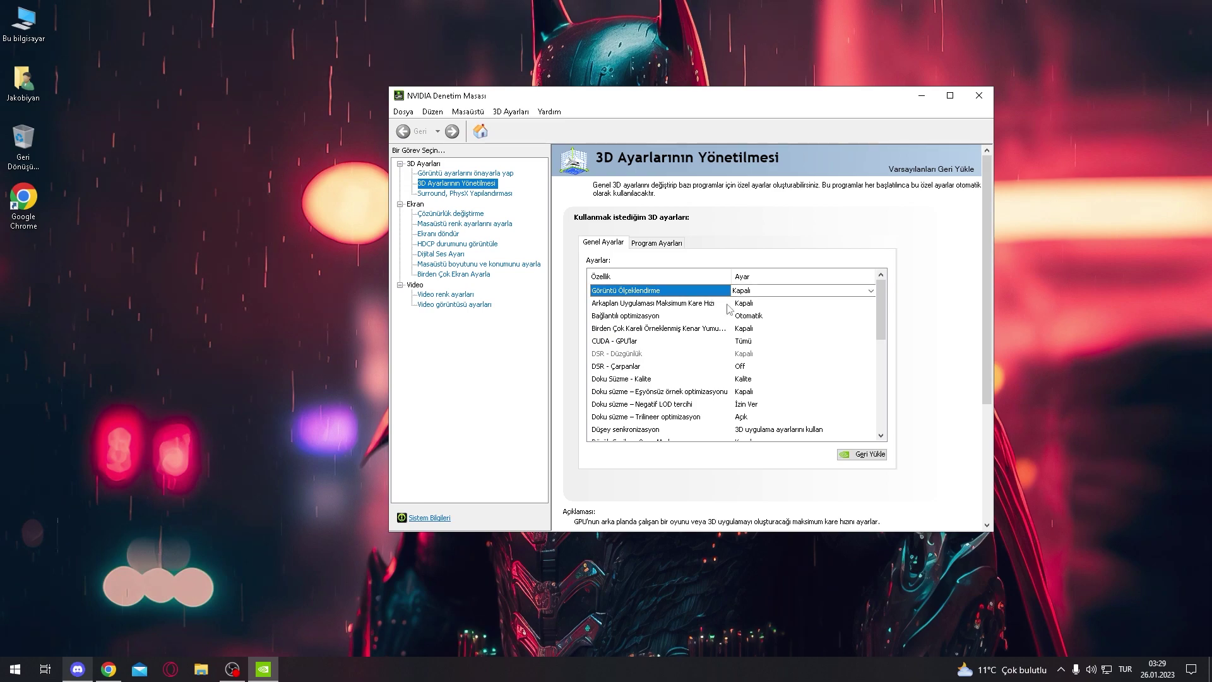
# Check the general 3D settings from Arkaplan Uygulaması Maksimum Kare Hızı through DSR - Düzgünlük.
pyautogui.click(718, 306)
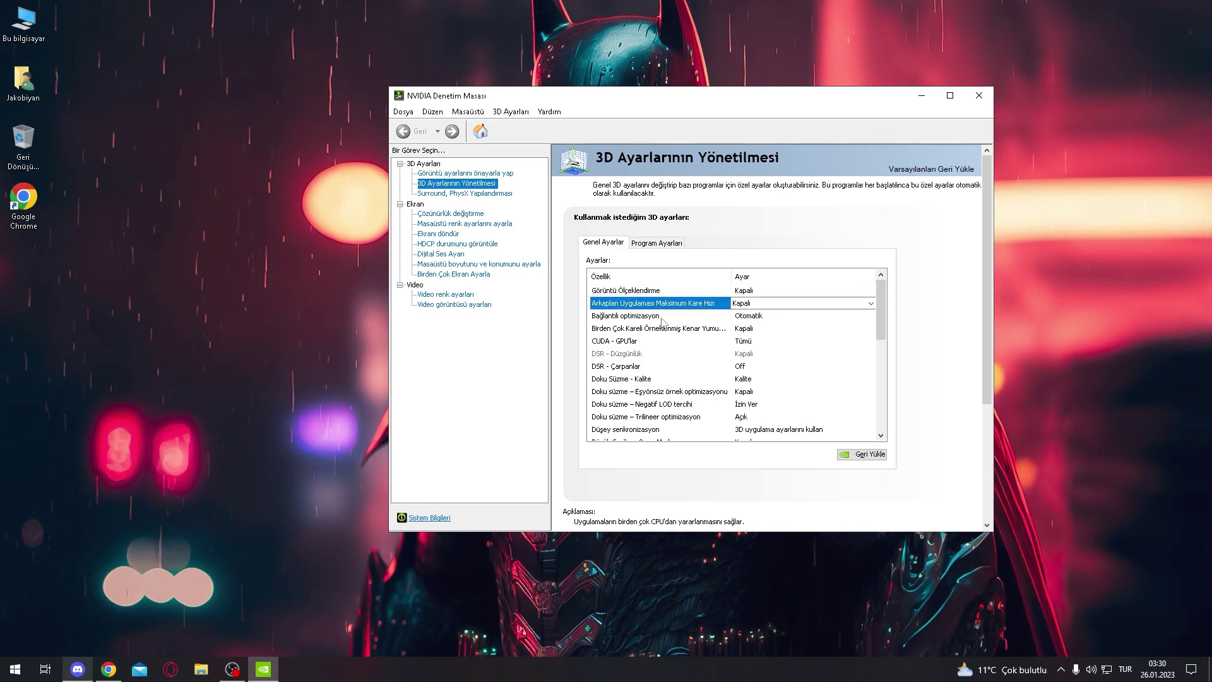
pyautogui.click(766, 322)
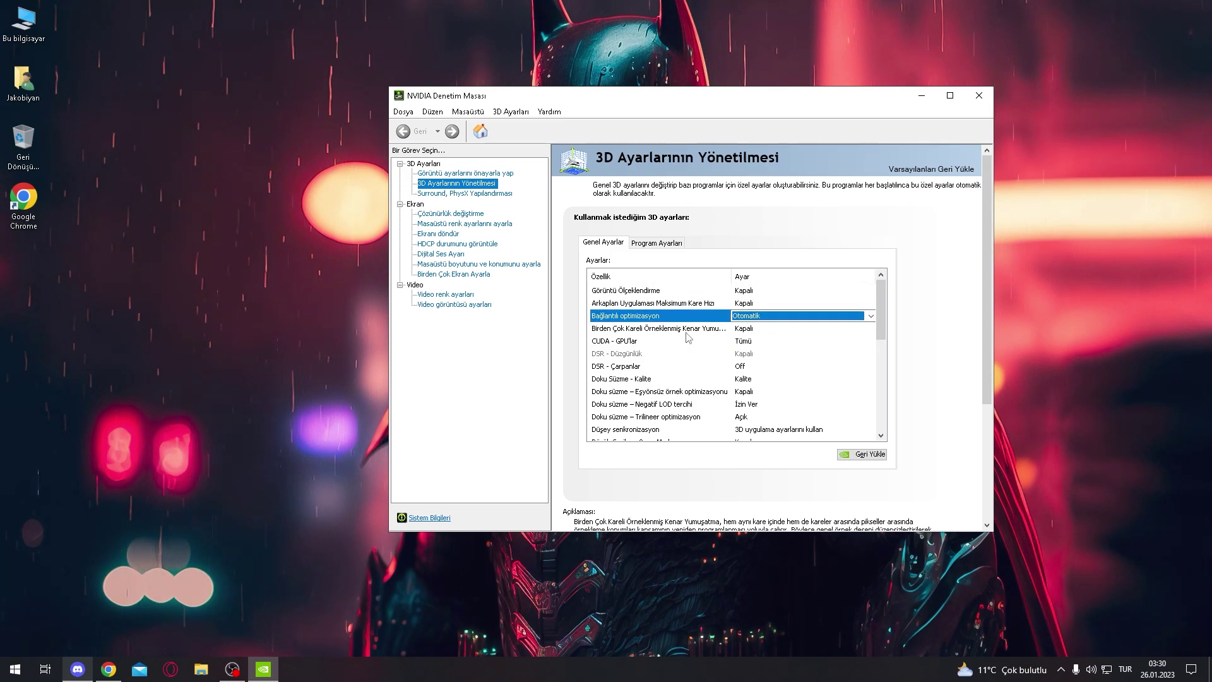
pyautogui.click(713, 329)
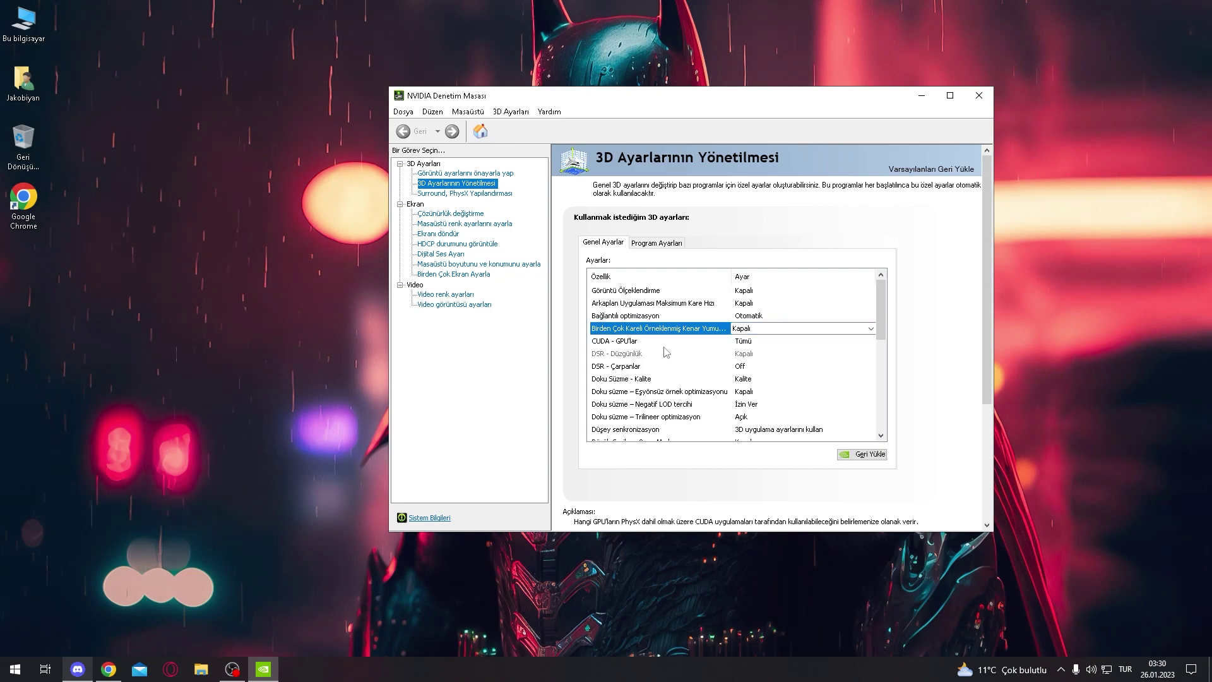
pyautogui.click(724, 343)
pyautogui.click(639, 355)
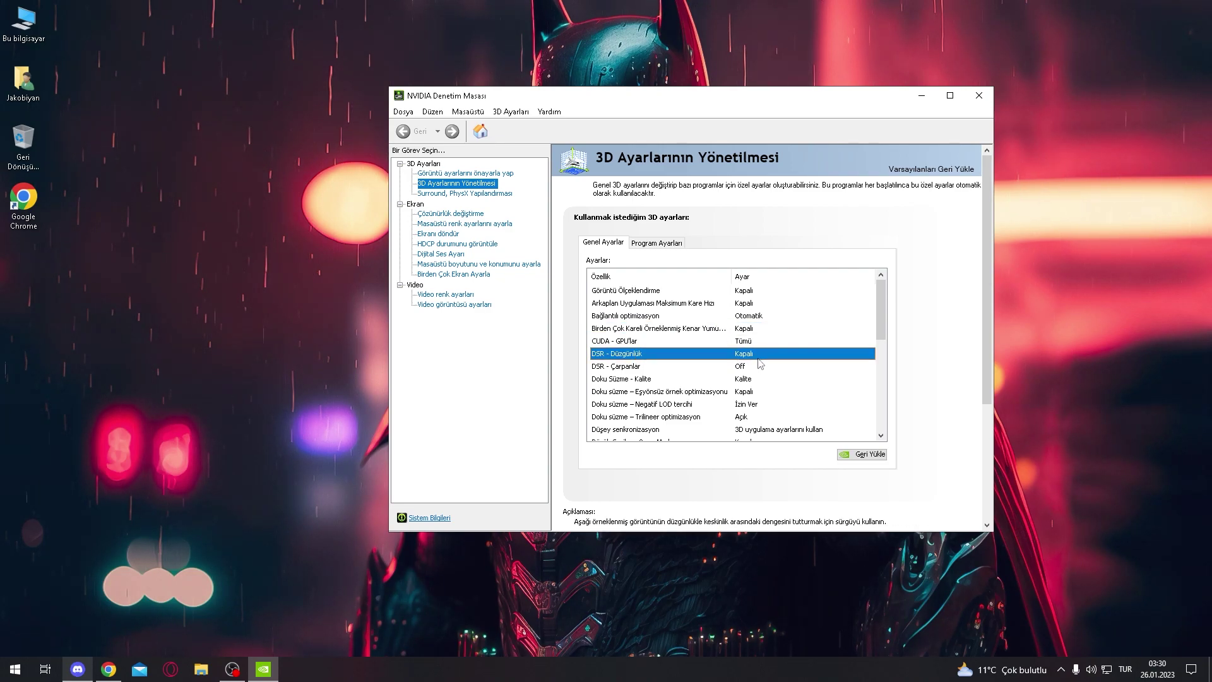
# Set Doku Süzme - Kalite to Yüksek performans and Doku süzme – Eşyönsüz örnek optimizasyonu to Kapalı.
pyautogui.moveTo(884, 338); pyautogui.dragTo(886, 349)
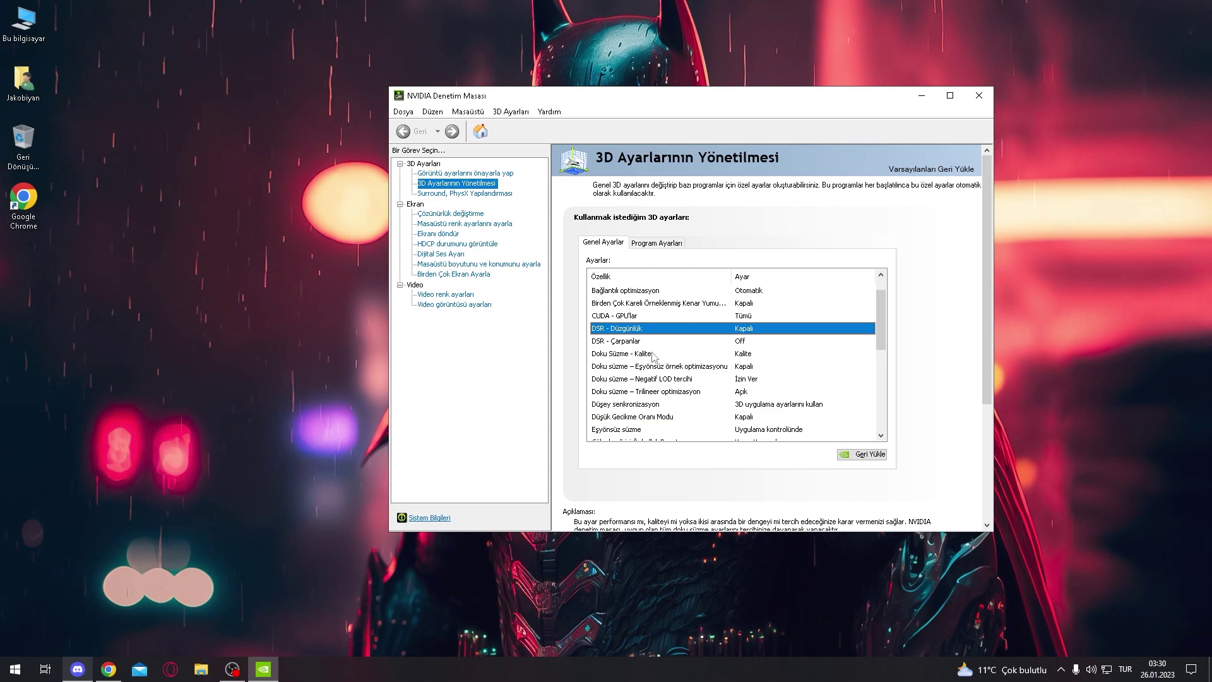
pyautogui.click(753, 355)
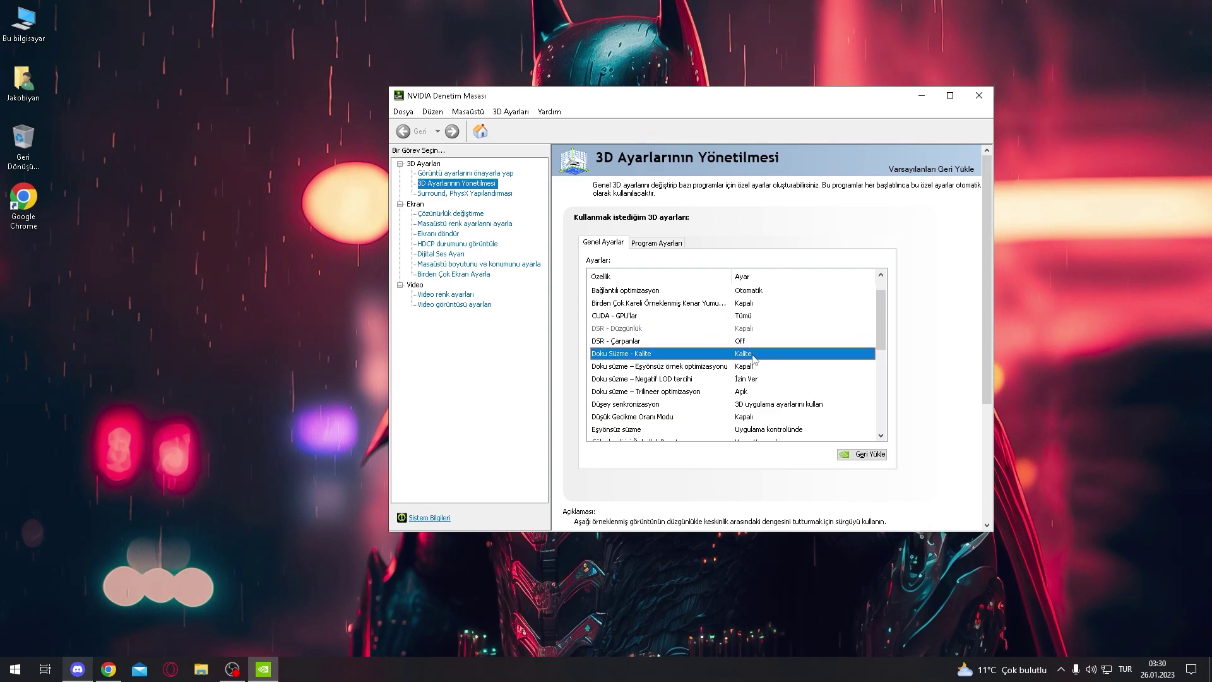
pyautogui.click(753, 355)
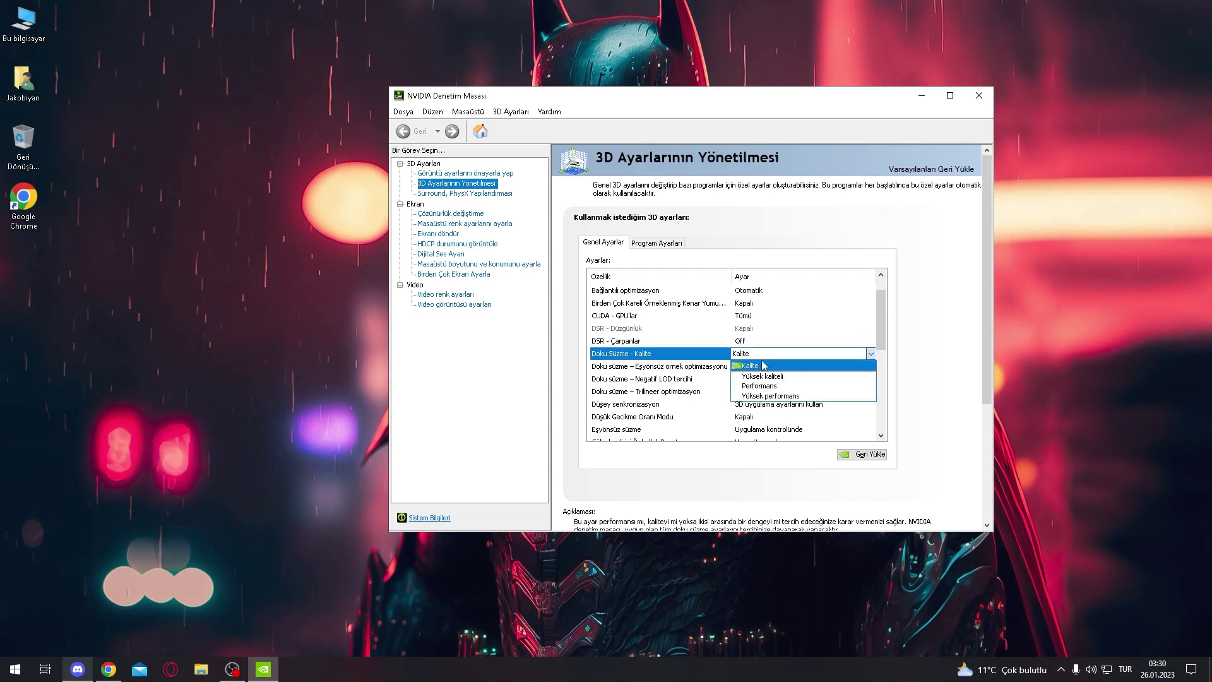
pyautogui.click(775, 396)
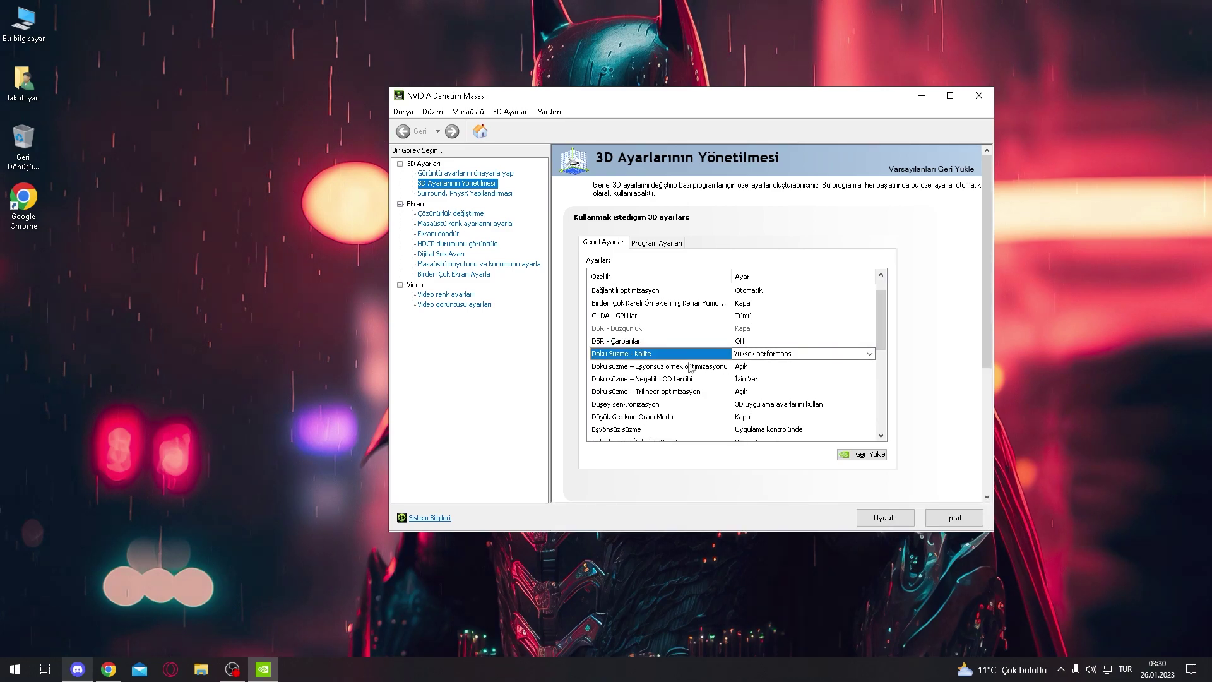
pyautogui.click(761, 368)
pyautogui.click(758, 378)
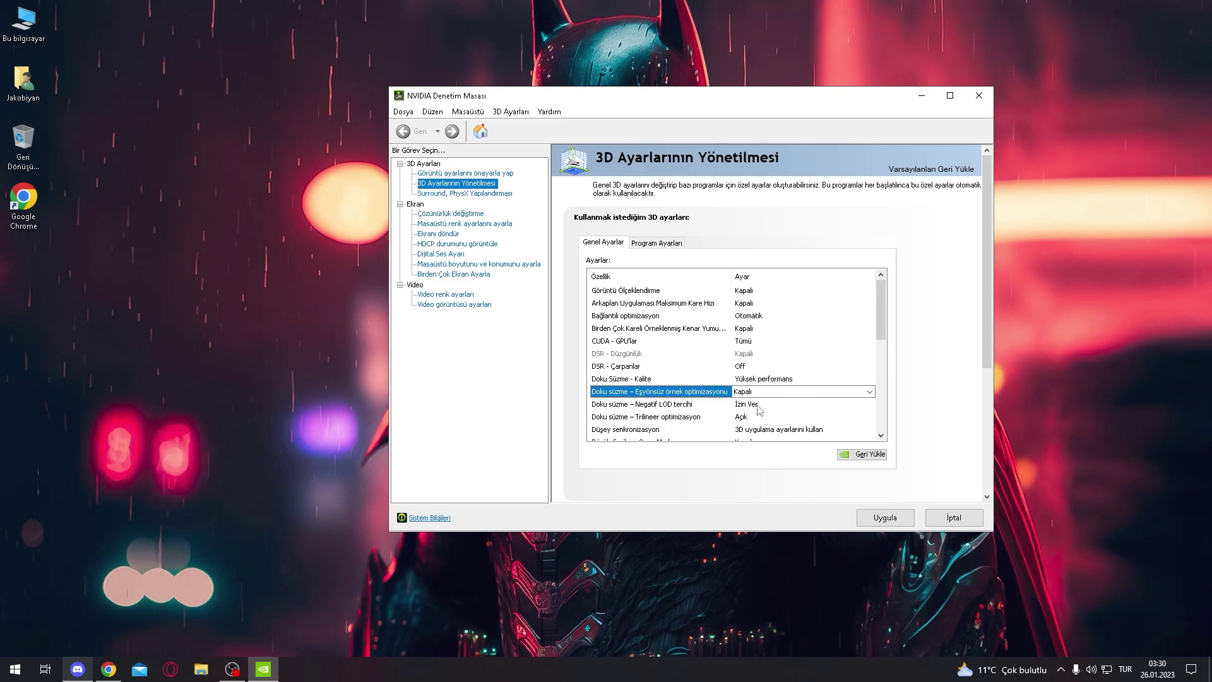
# Set Doku süzme – Trilineer optimizasyon to Kapalı and Düşük Gecikme Oranı Modu to Ultra.
pyautogui.click(764, 407)
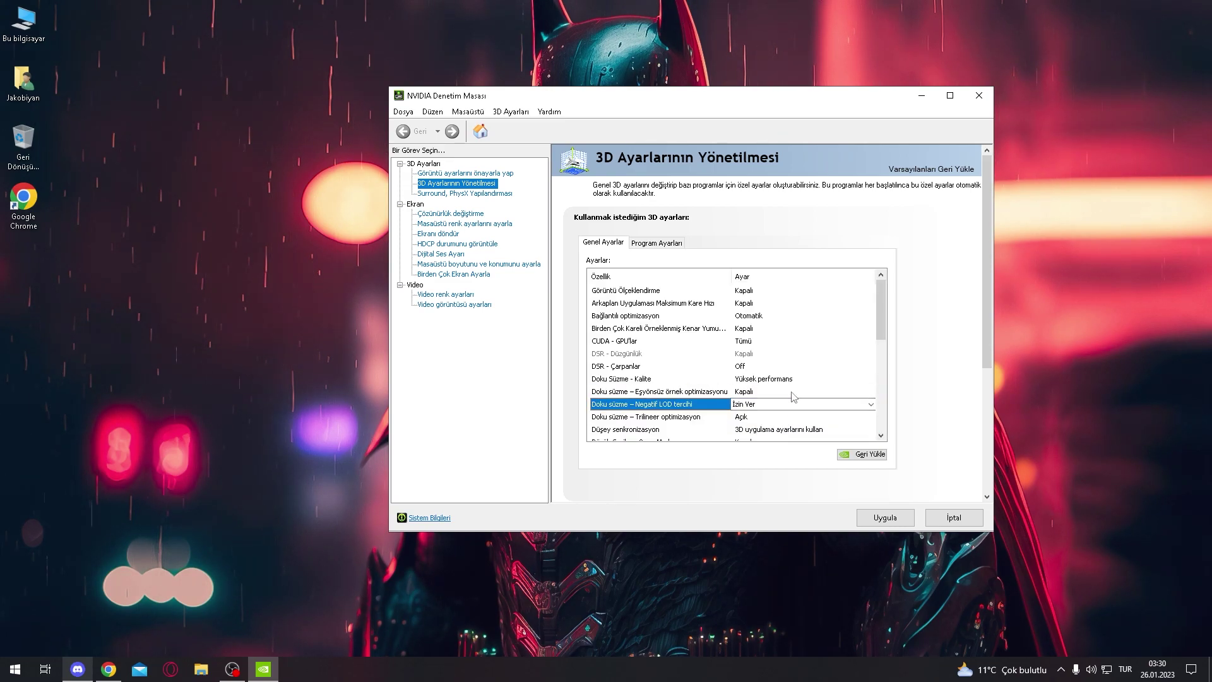
pyautogui.scroll(-2, 881, 322)
pyautogui.click(759, 356)
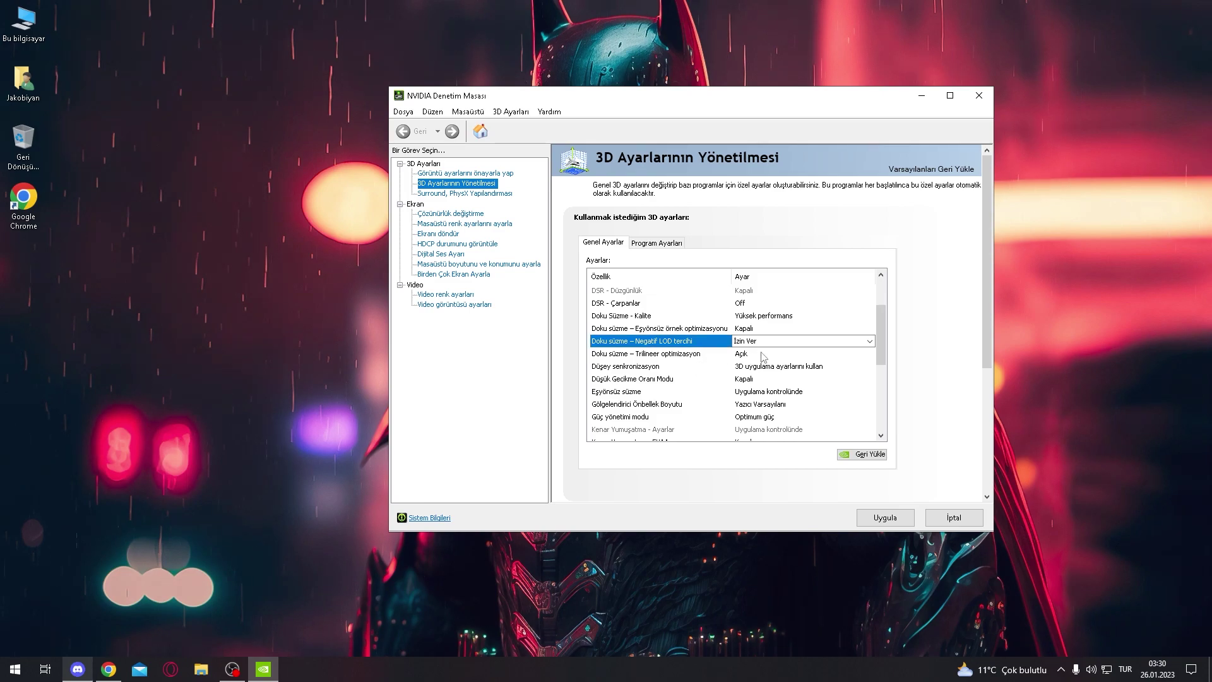
pyautogui.click(755, 354)
pyautogui.click(751, 376)
pyautogui.scroll(-1, 751, 373)
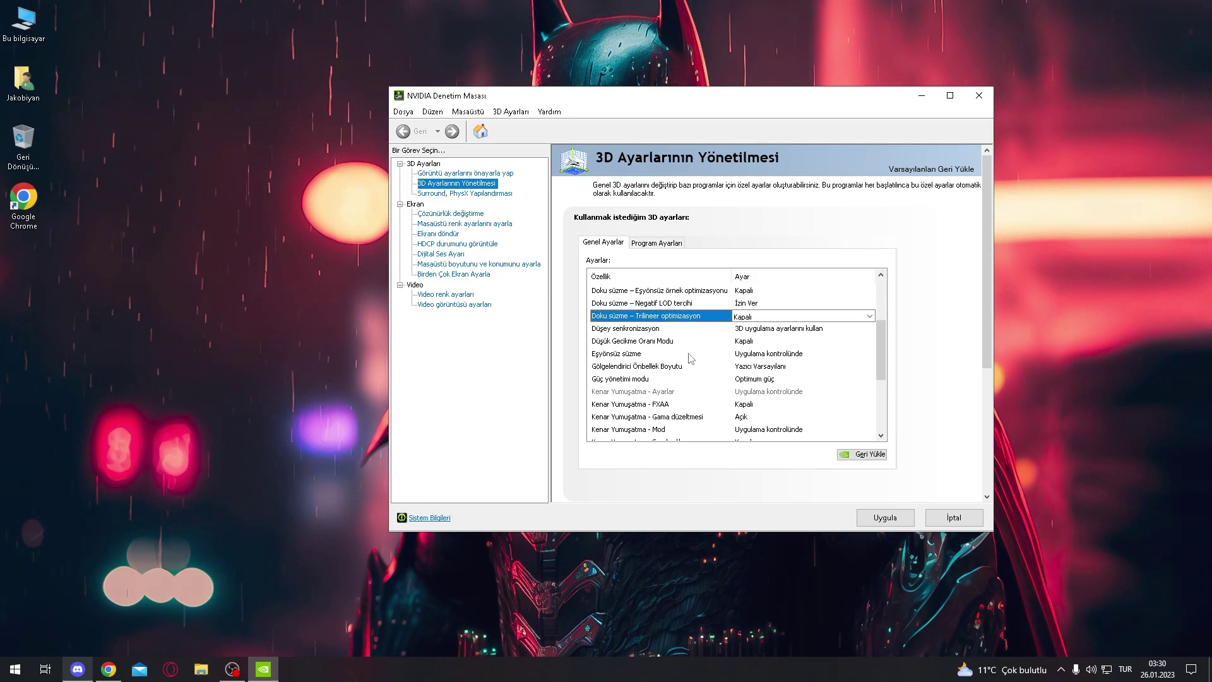
pyautogui.click(748, 344)
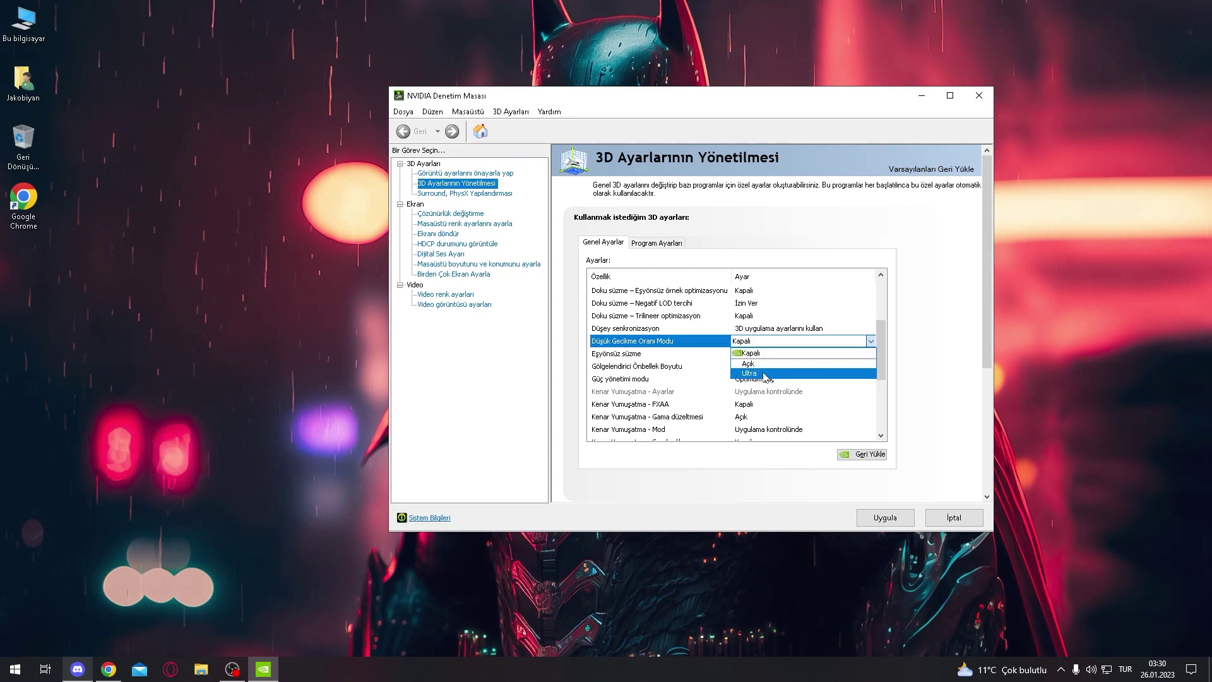
pyautogui.click(769, 376)
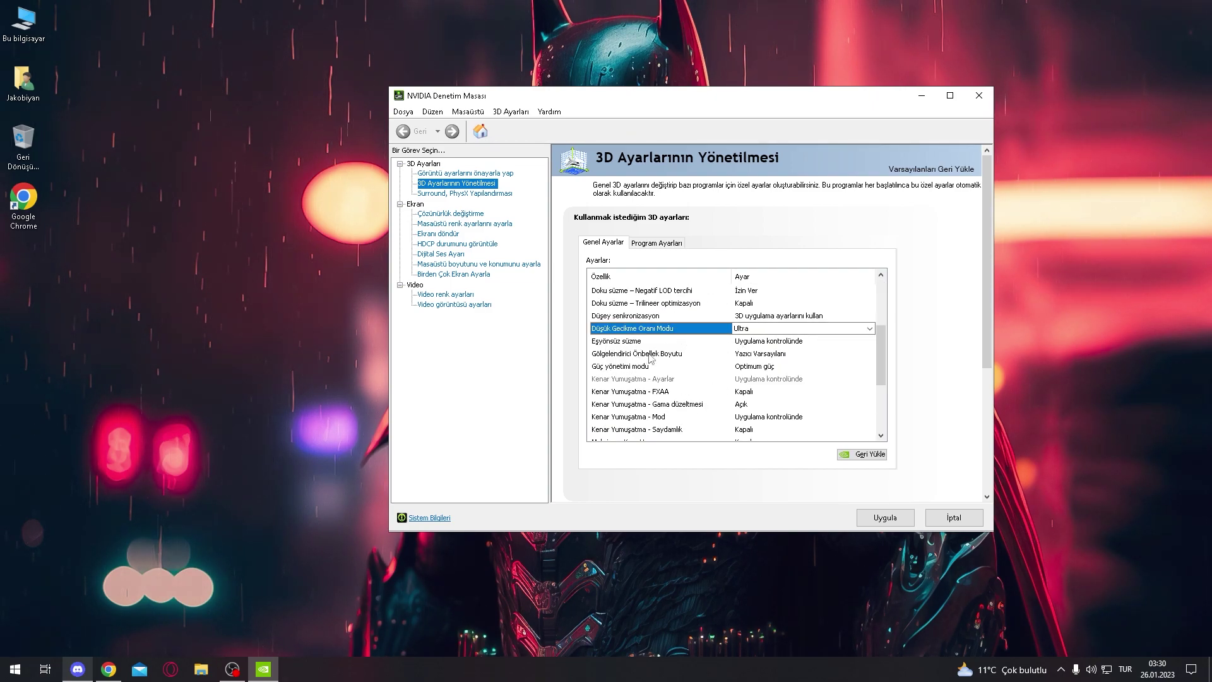
# Check the options offered for Gölgelendirici Önbellek Boyutu and Eşyönsüz süzme.
pyautogui.click(765, 356)
pyautogui.click(772, 356)
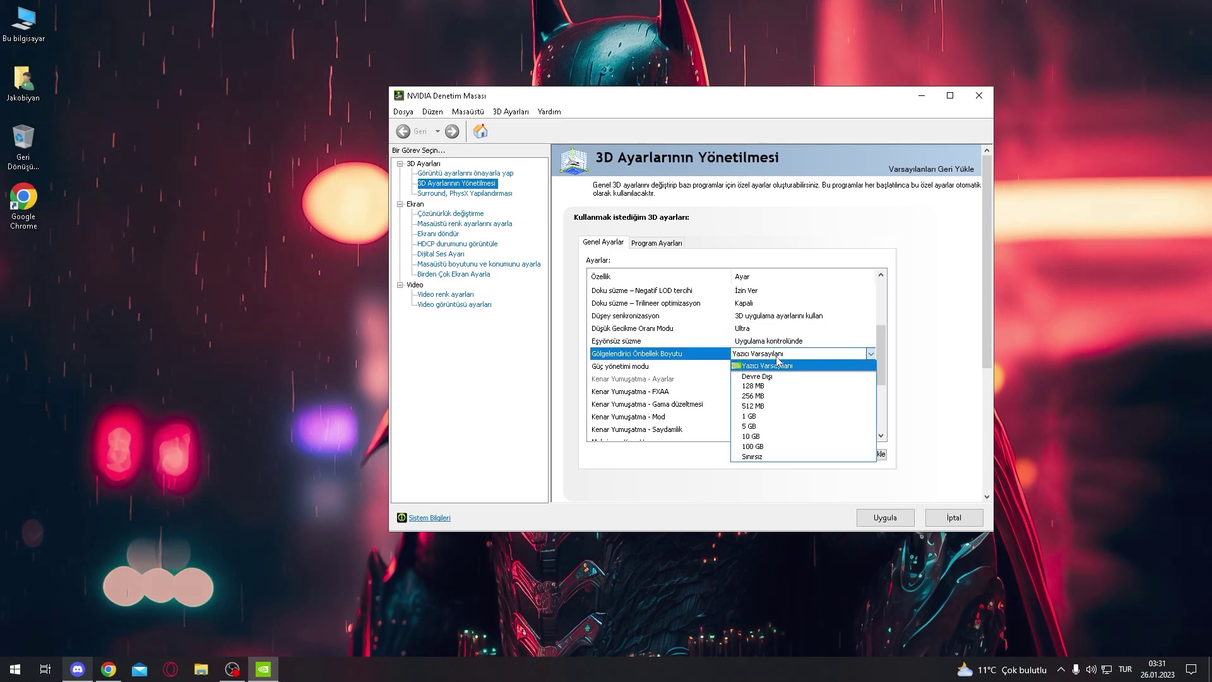
pyautogui.click(794, 351)
pyautogui.press('Up')
pyautogui.hotkey('alt', 'Down')
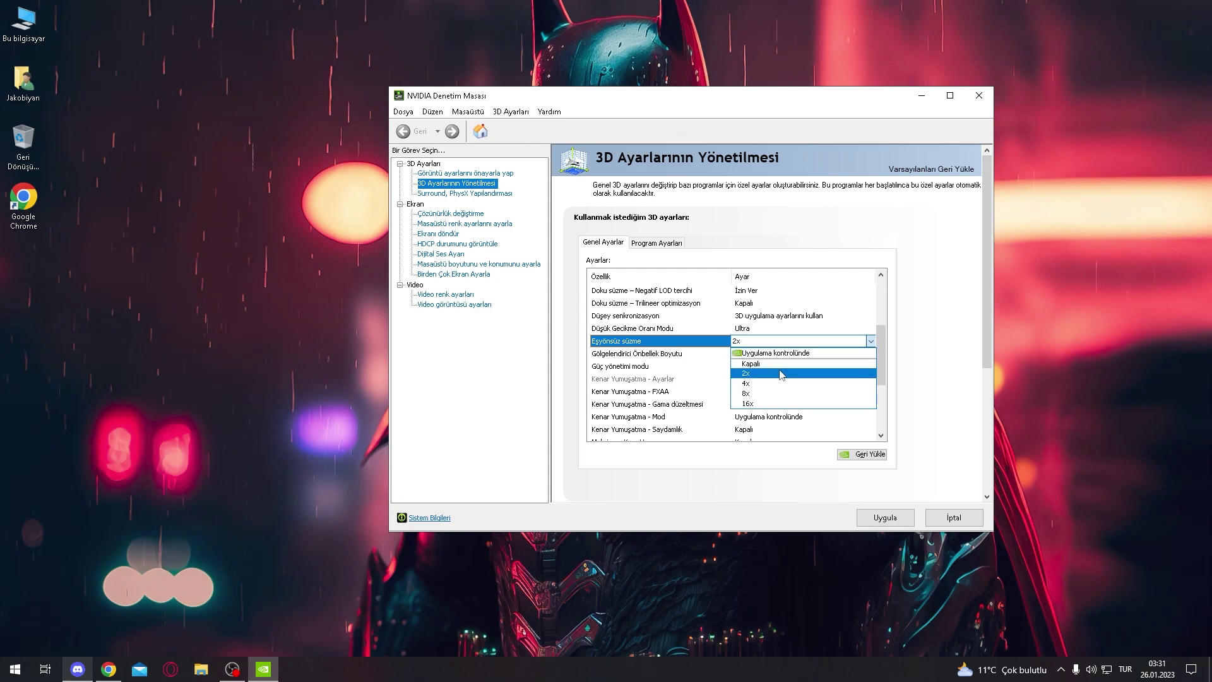
pyautogui.click(891, 347)
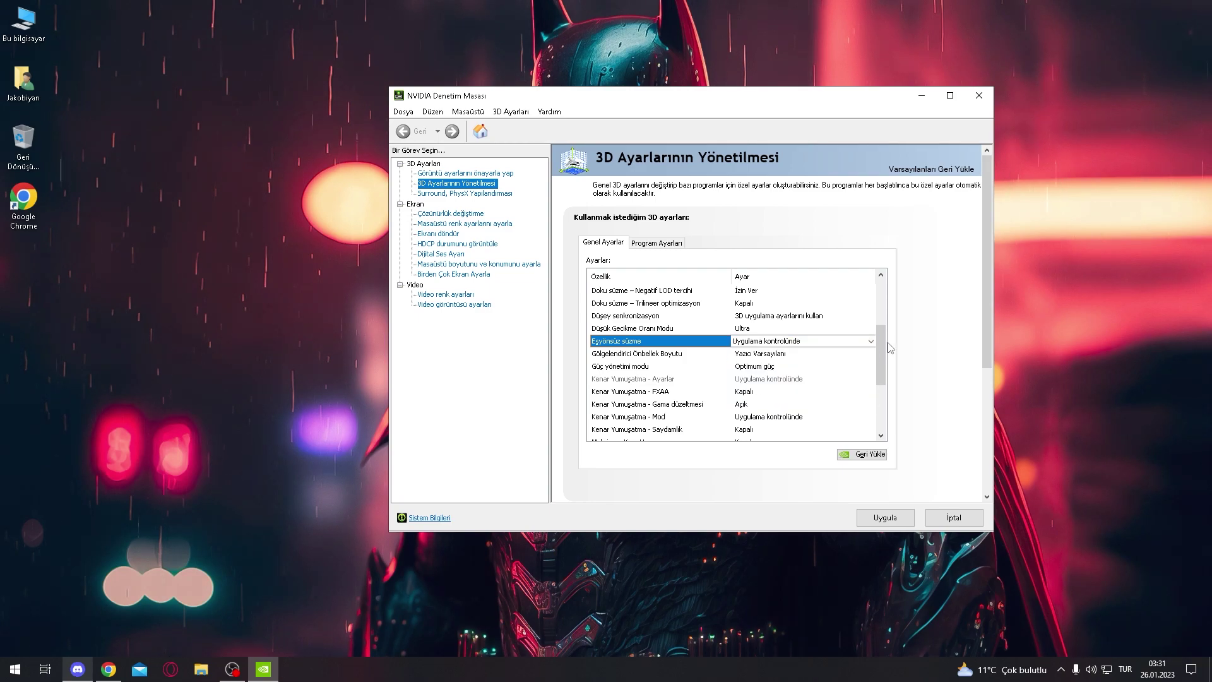
# Set Güç yönetimi modu to Maksimum performansı tercih et.
pyautogui.click(770, 366)
pyautogui.click(771, 367)
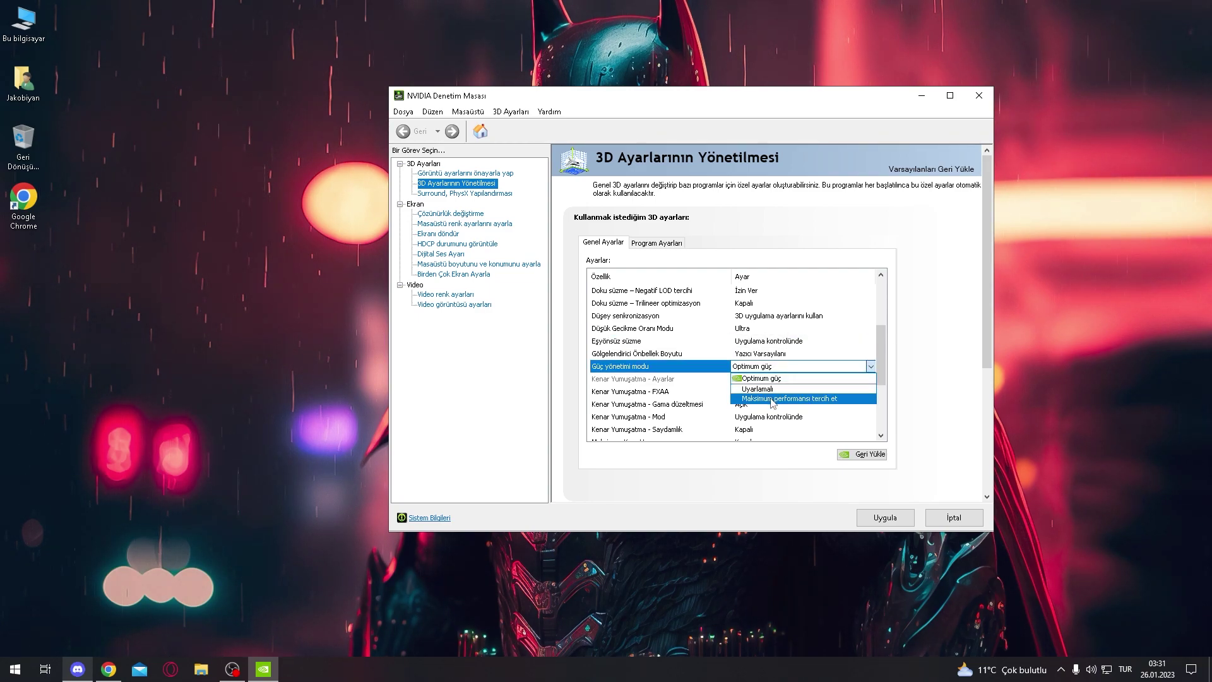
pyautogui.click(773, 399)
pyautogui.scroll(2, 881, 353)
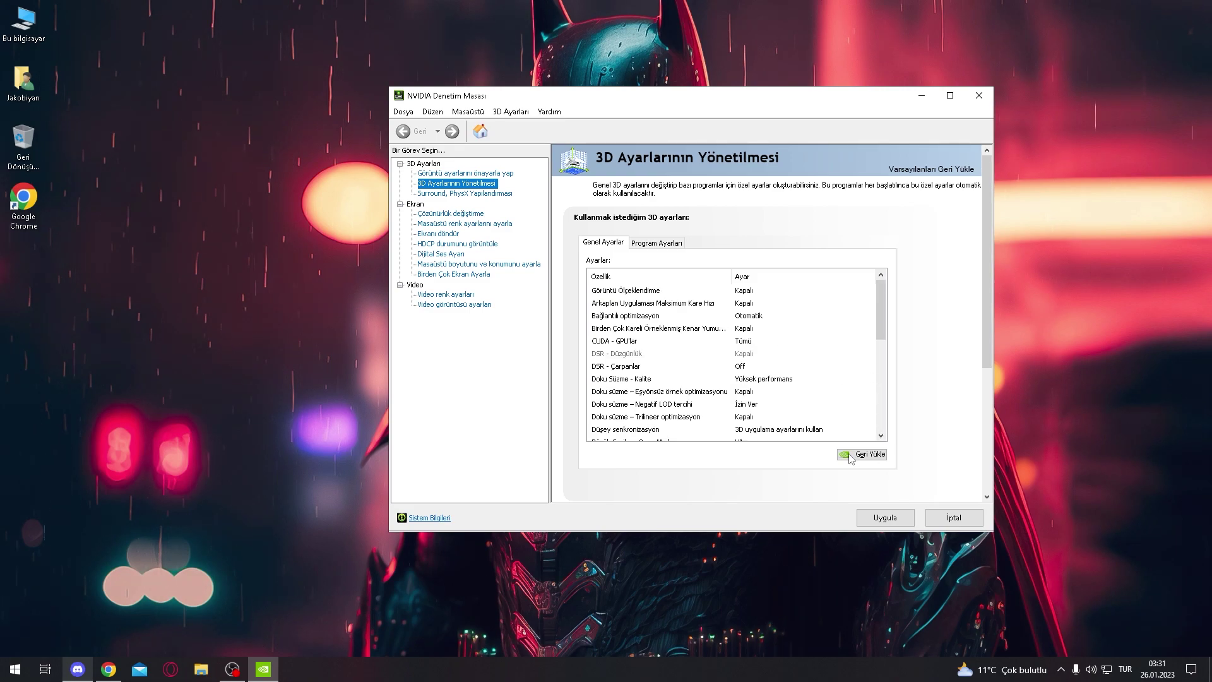
pyautogui.moveTo(880, 332); pyautogui.dragTo(876, 370)
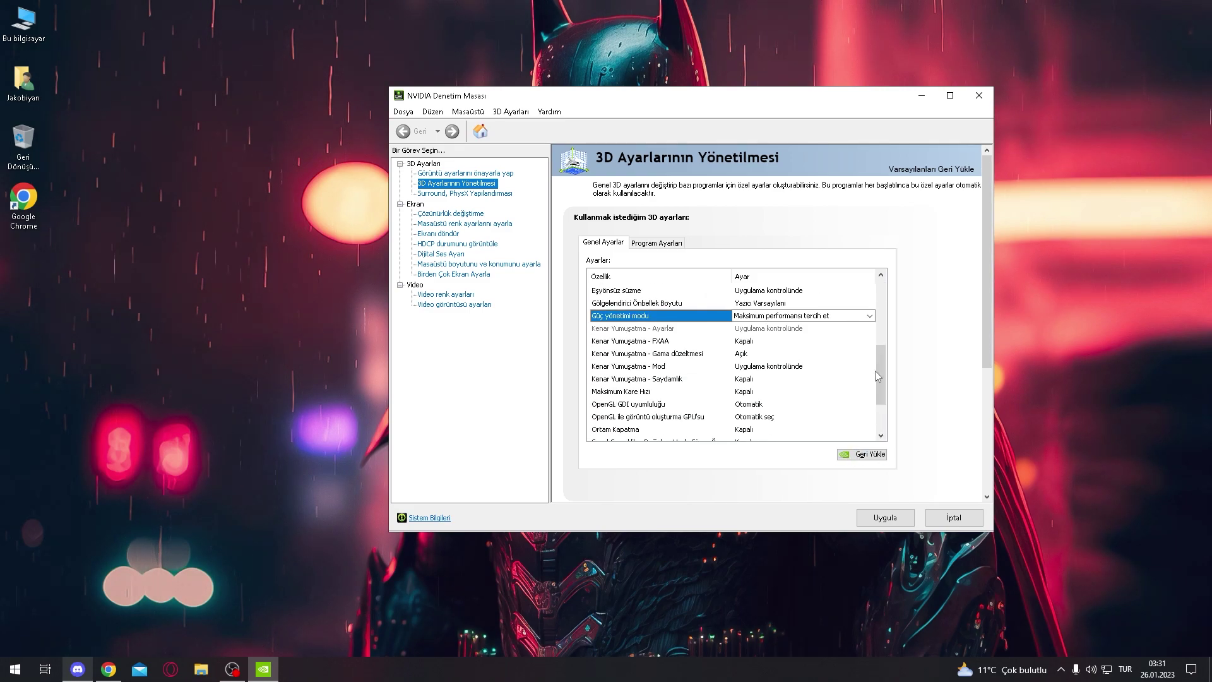
# Set Kenar Yumuşatma - Gama düzeltmesi to Kapalı and look over the remaining general 3D settings.
pyautogui.click(770, 330)
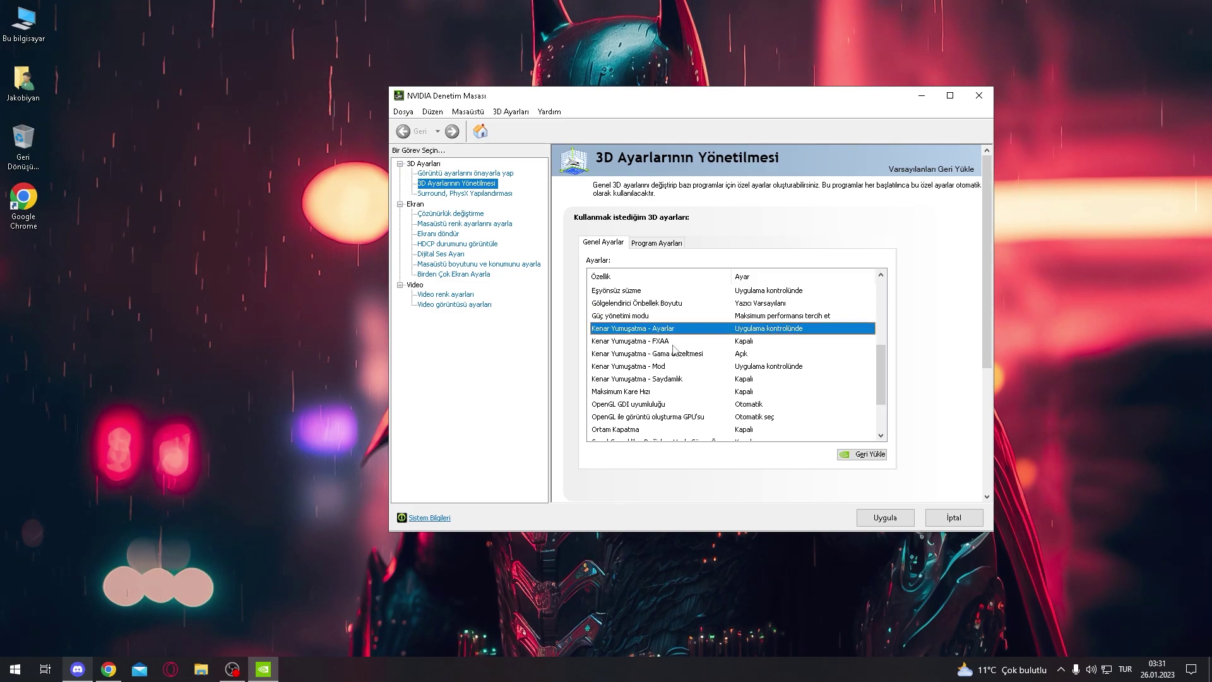
pyautogui.click(746, 355)
pyautogui.click(751, 355)
pyautogui.click(740, 380)
pyautogui.scroll(3, 882, 372)
pyautogui.scroll(-3, 882, 372)
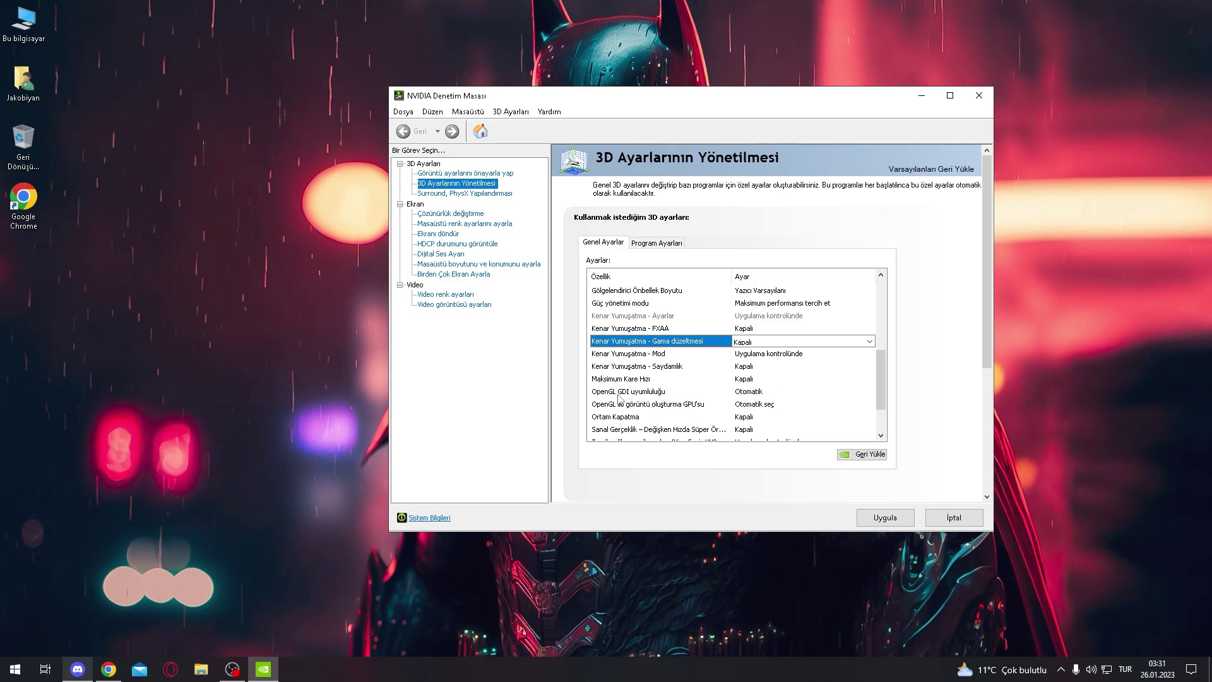
pyautogui.scroll(-1, 877, 389)
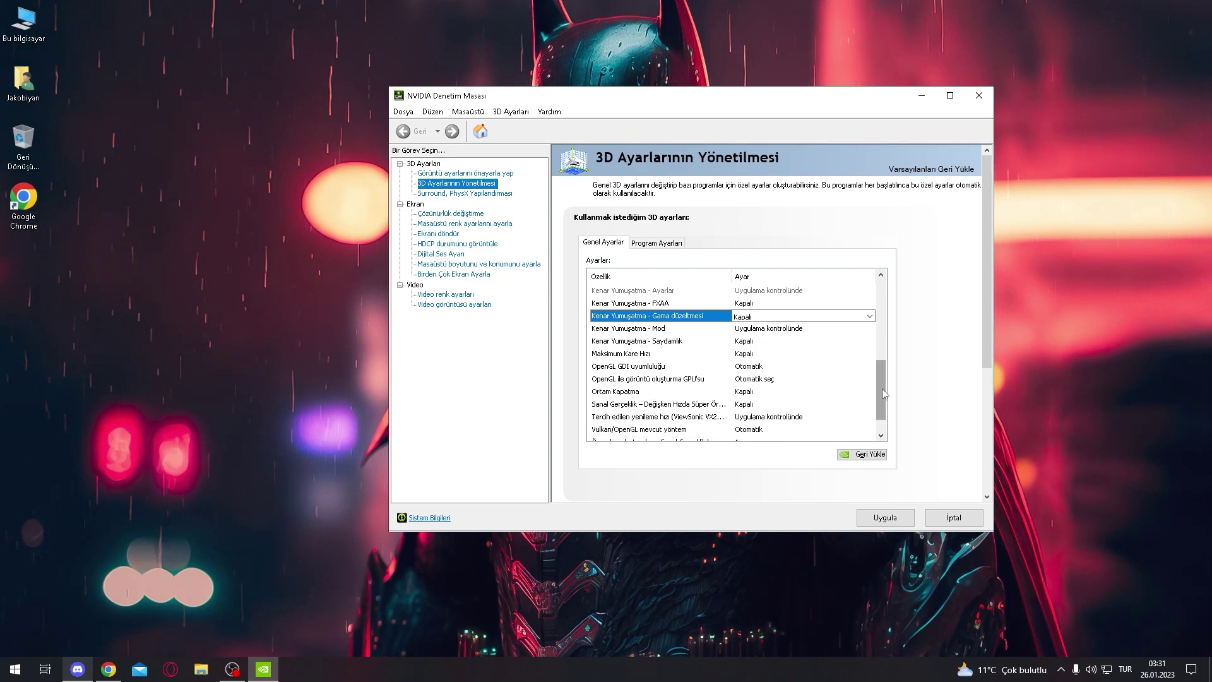
pyautogui.scroll(-1, 885, 392)
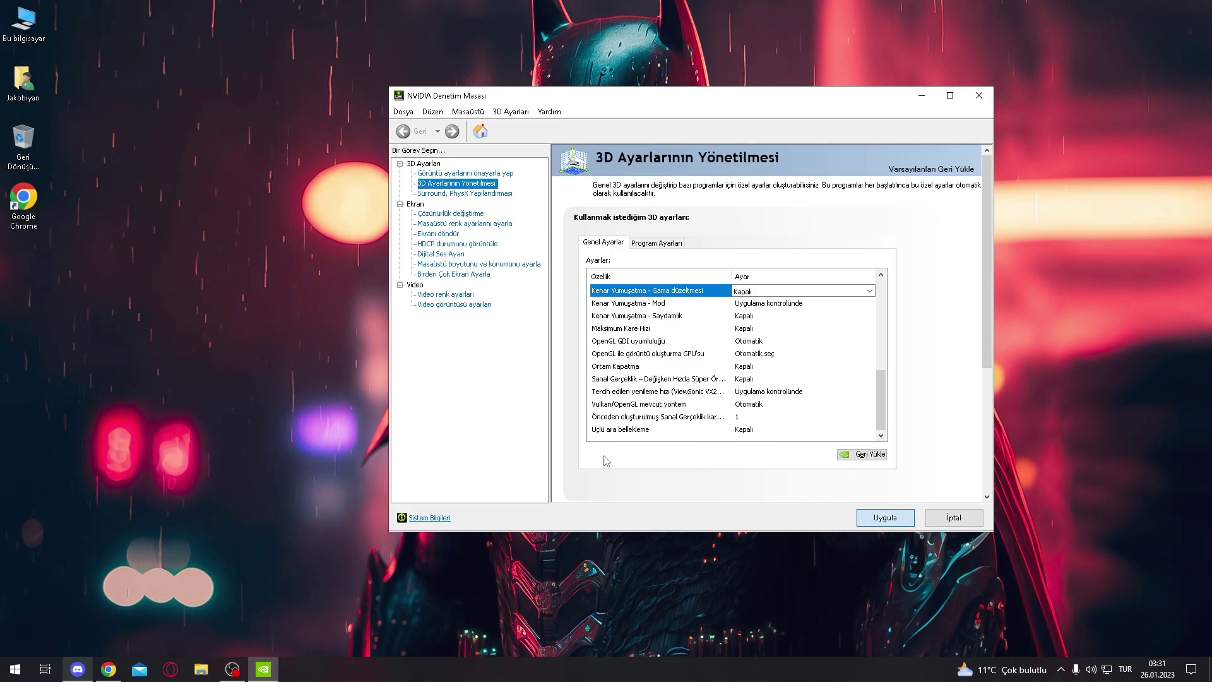
# Check the PhysX processor choices in Surround, PhysX Yapılandırması and close NVIDIA Denetim Masası.
pyautogui.click(452, 193)
pyautogui.click(815, 265)
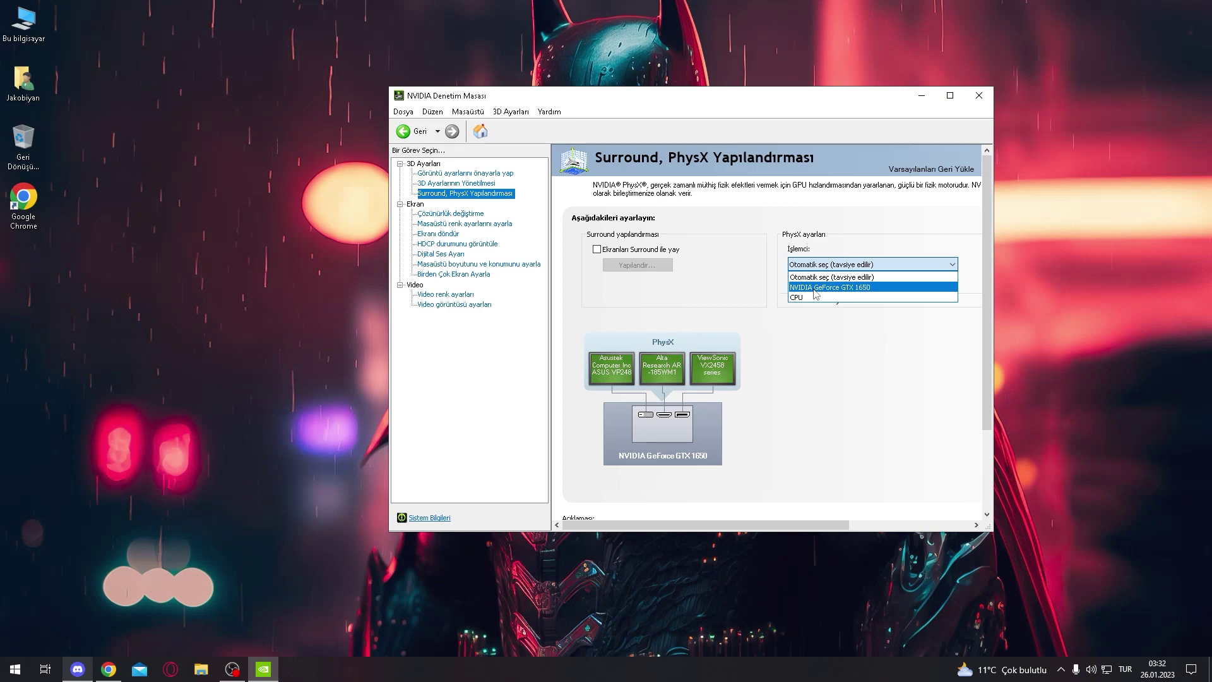
pyautogui.hotkey('alt', 'F4')
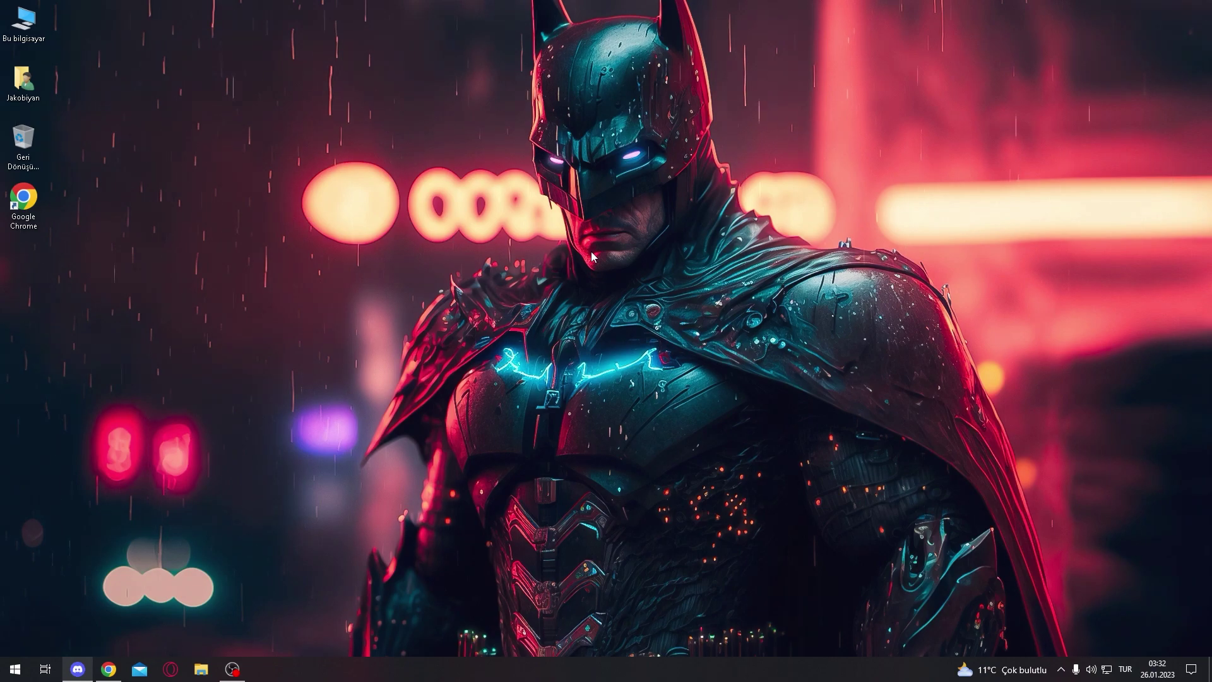
# Open the AppData folder by running appdata from the Çalıştır dialog.
pyautogui.press('super+r')
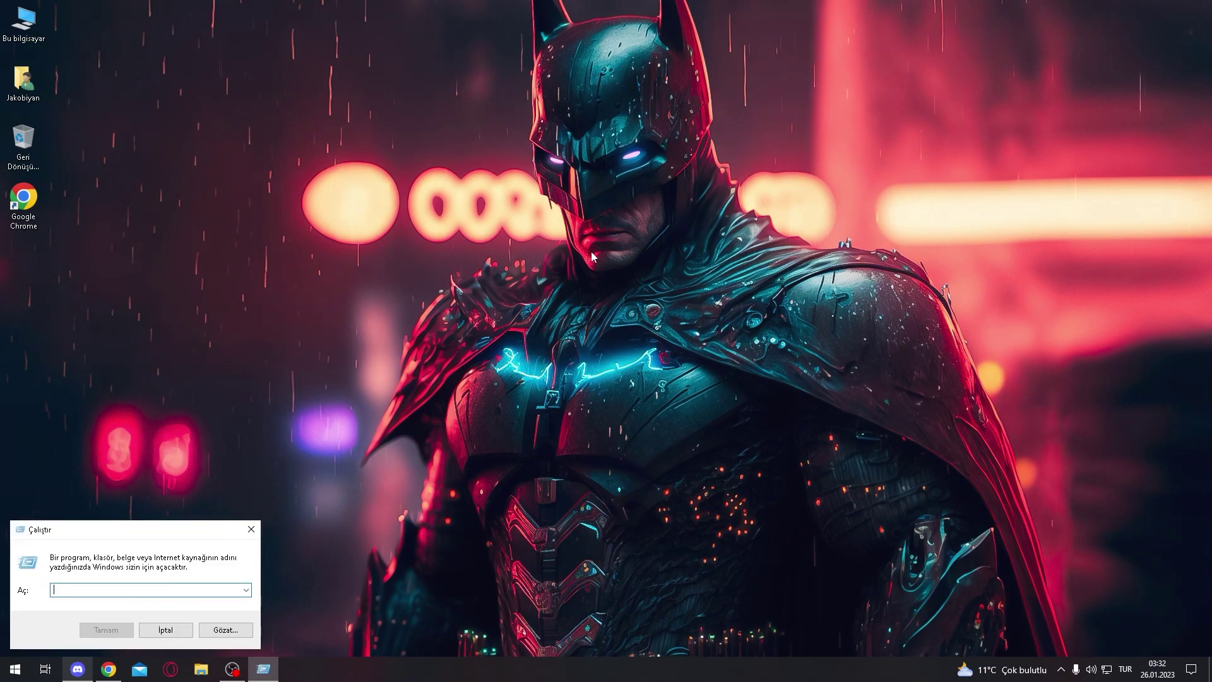
pyautogui.rightClick(15, 670)
pyautogui.click(311, 582)
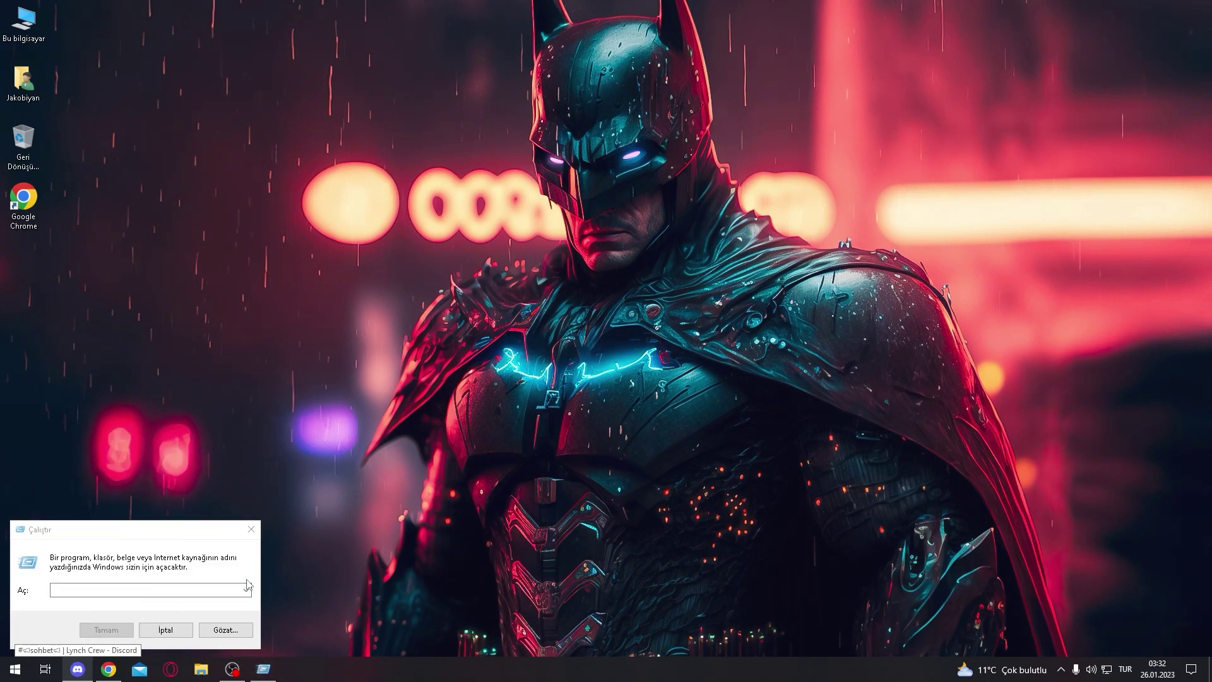
pyautogui.click(137, 594)
pyautogui.write('appdata')
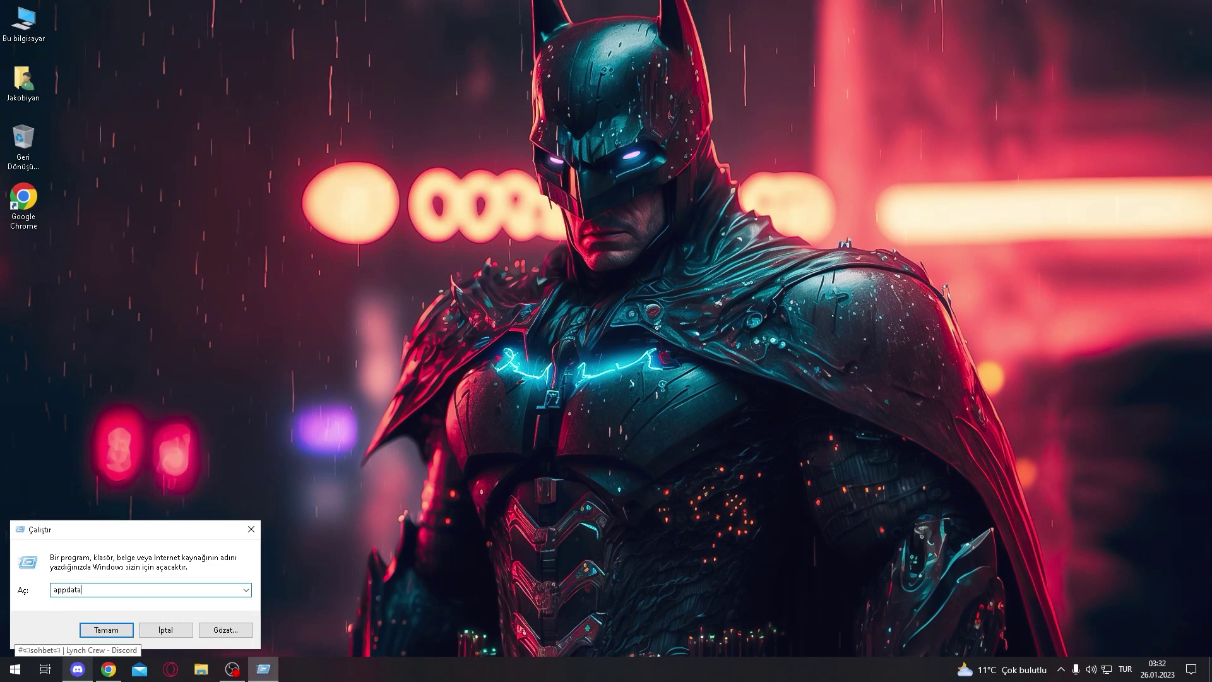
pyautogui.press('Return')
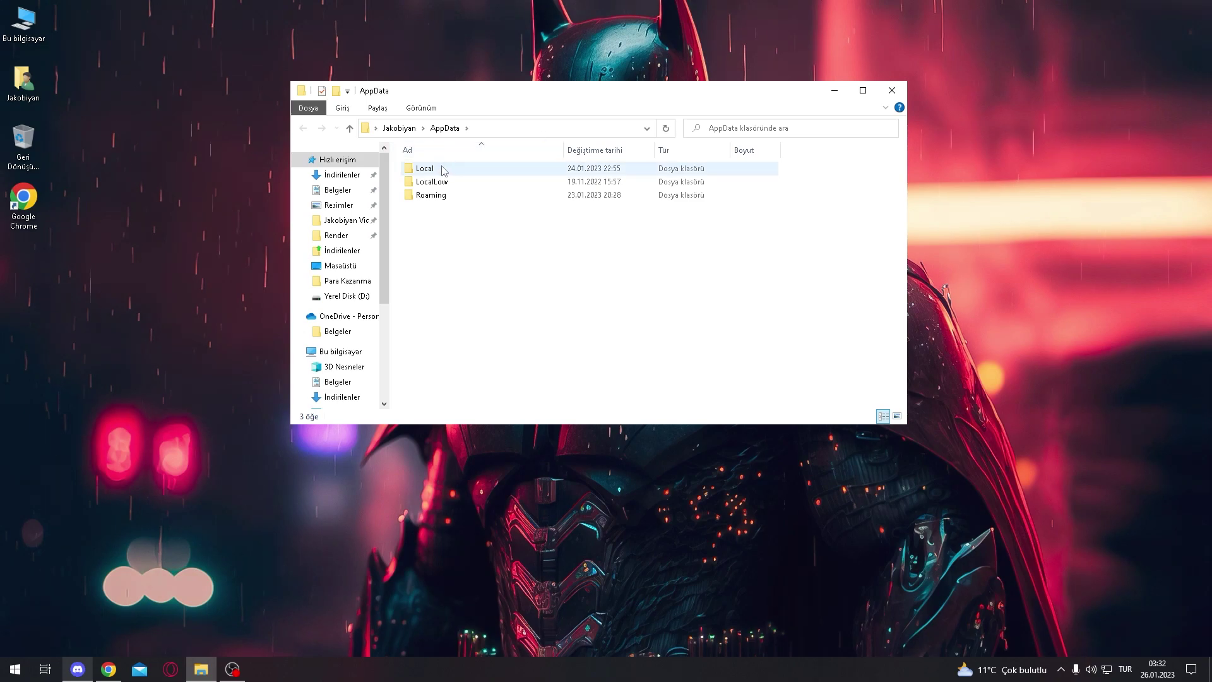
# Go from AppData into Local, VALORANT, Saved and its Config folder.
pyautogui.doubleClick(470, 170)
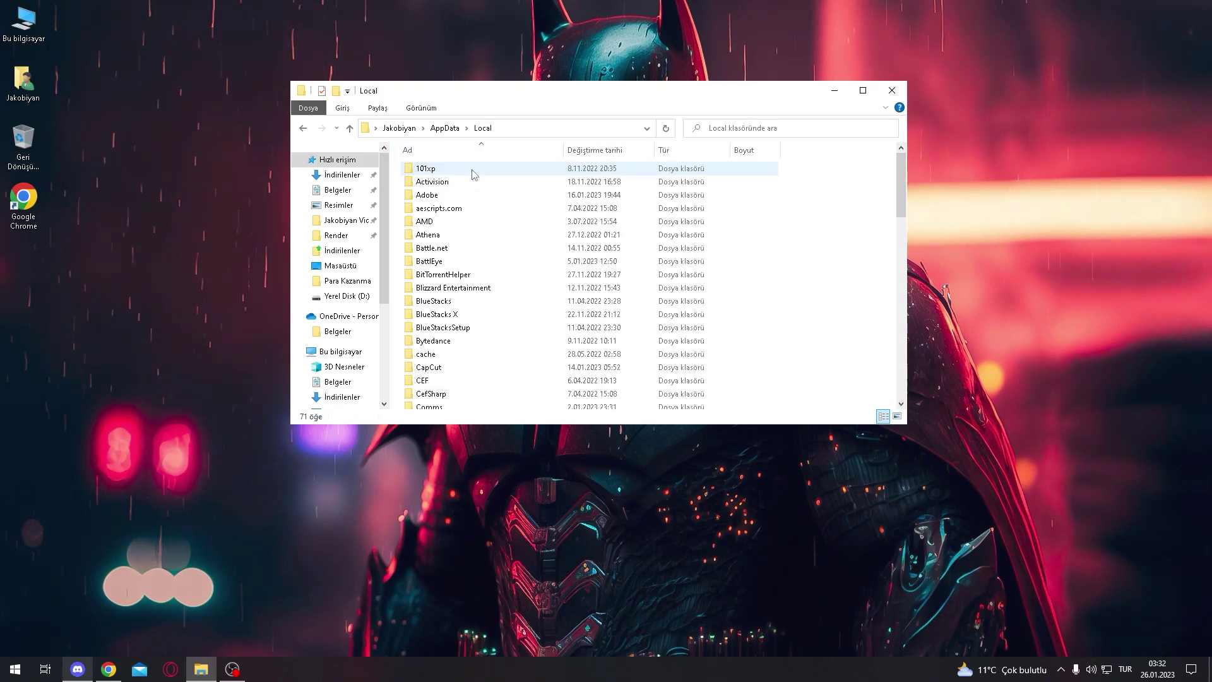
pyautogui.click(467, 207)
pyautogui.press('v')
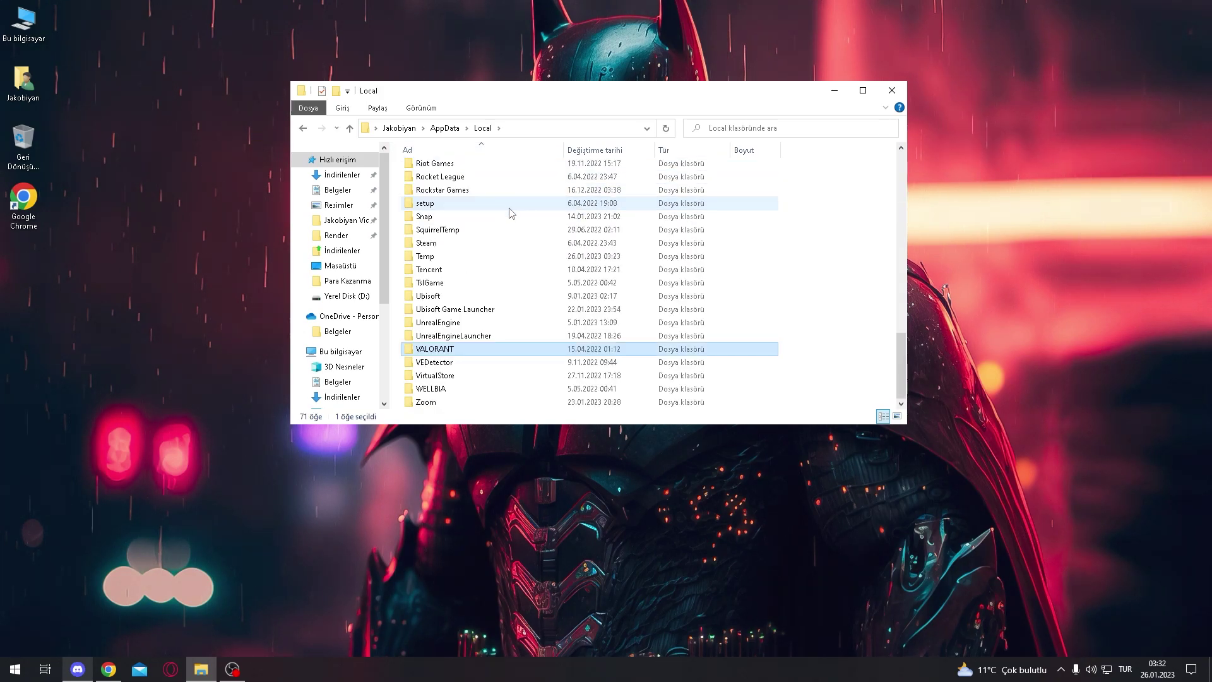
pyautogui.doubleClick(468, 350)
pyautogui.doubleClick(448, 168)
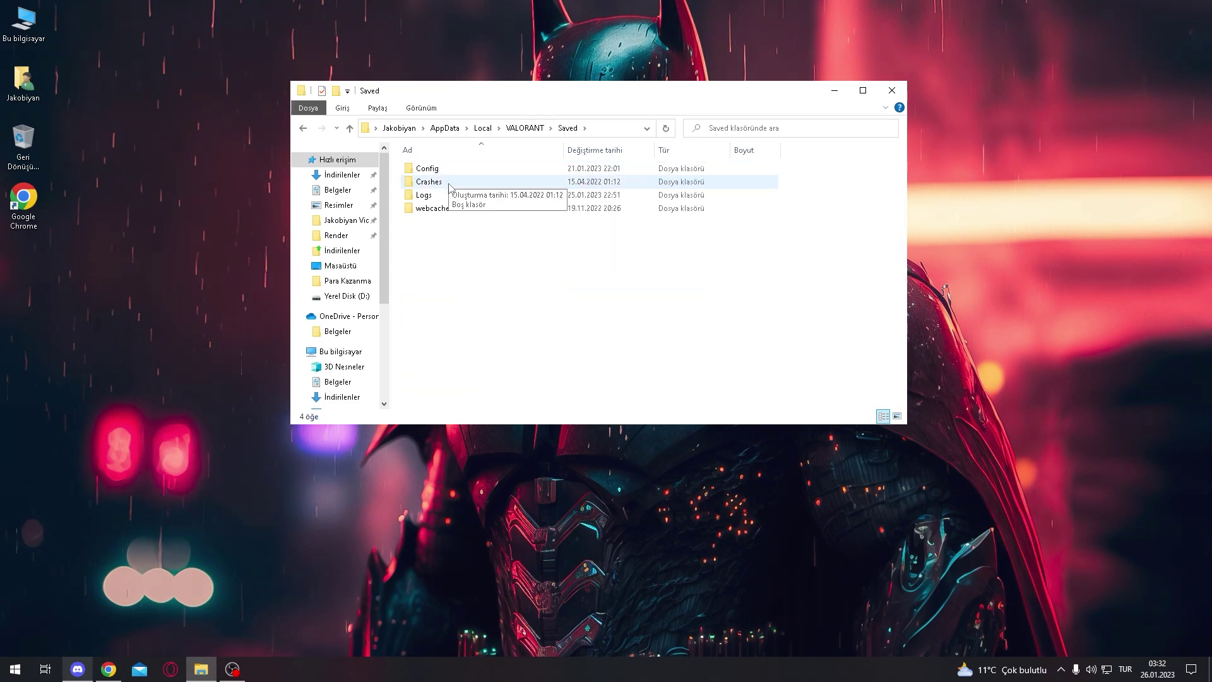
pyautogui.doubleClick(453, 171)
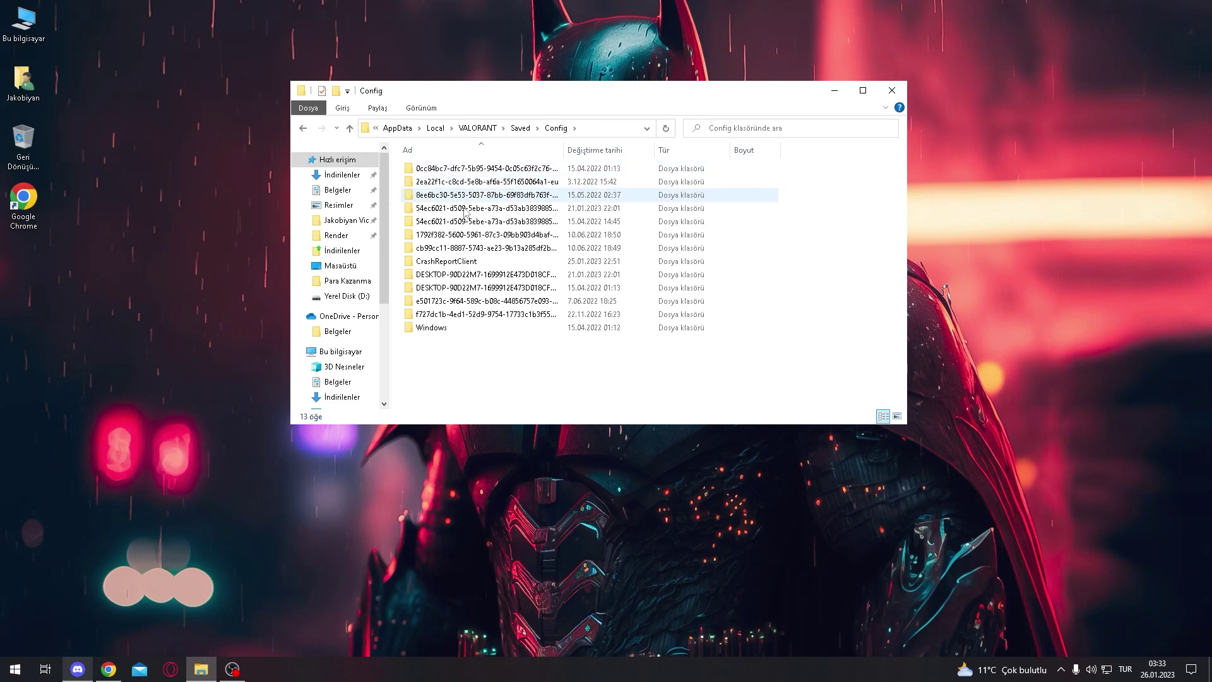
# Sort the Config folders by name in descending order and open the Windows folder inside the last listed one.
pyautogui.moveTo(521, 373); pyautogui.dragTo(515, 184)
pyautogui.click(515, 314)
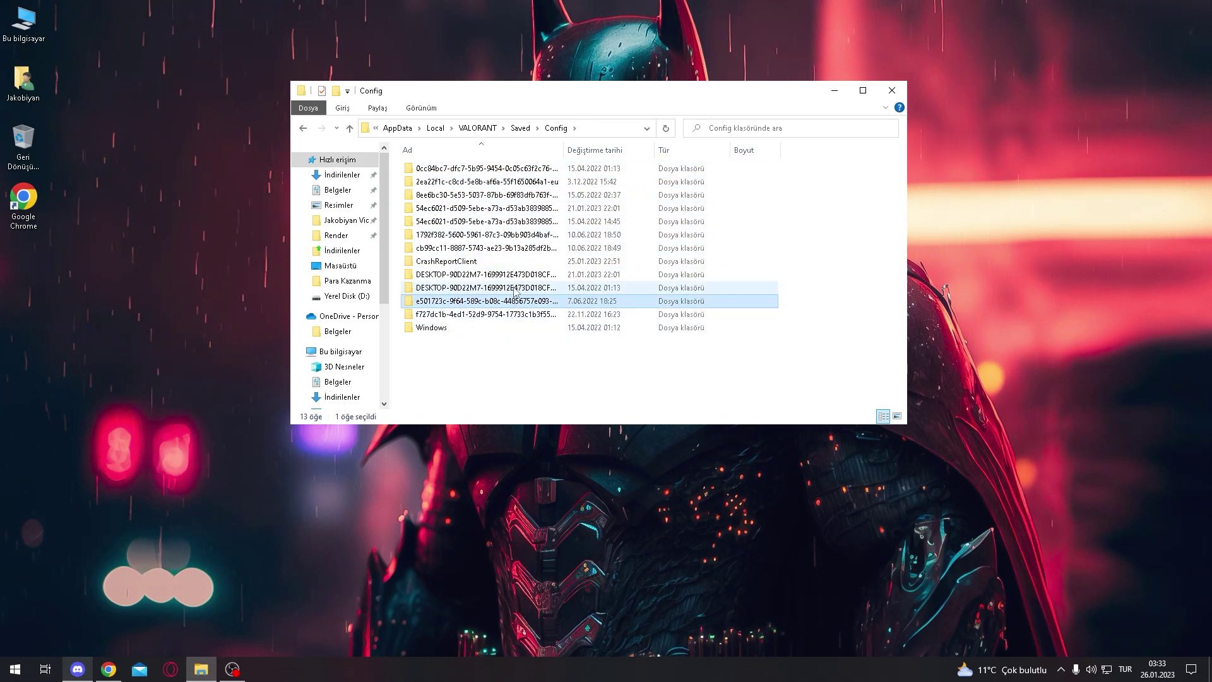
pyautogui.click(512, 181)
pyautogui.click(509, 150)
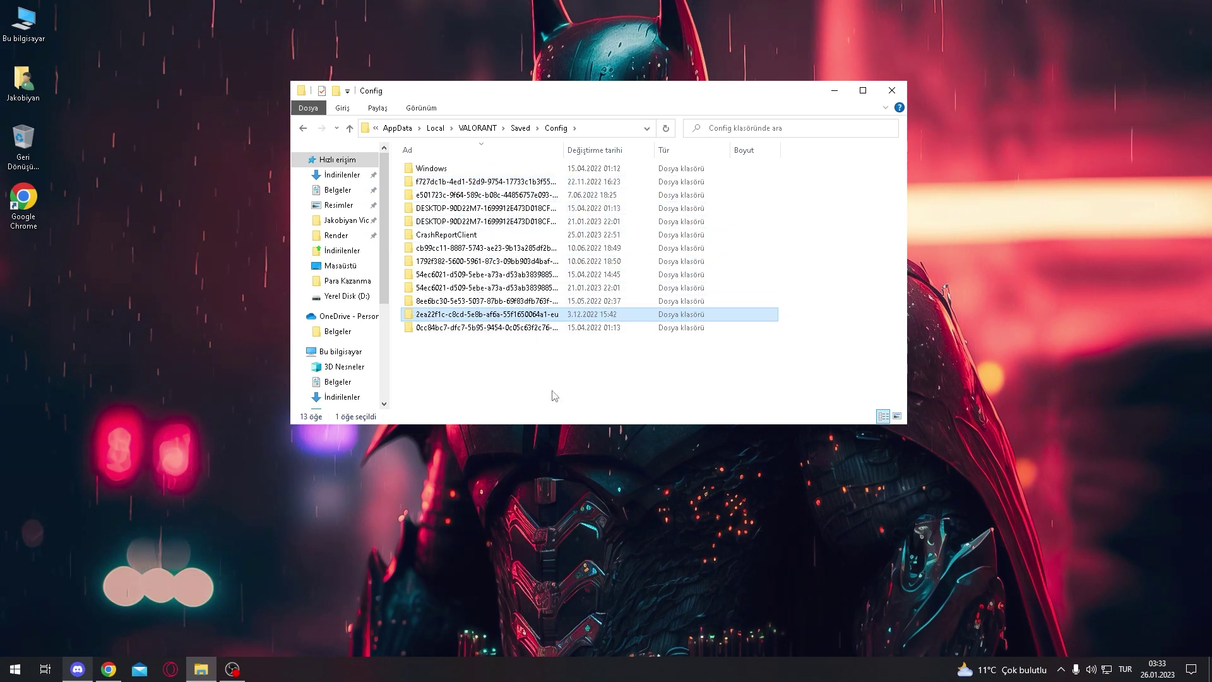
pyautogui.click(960, 403)
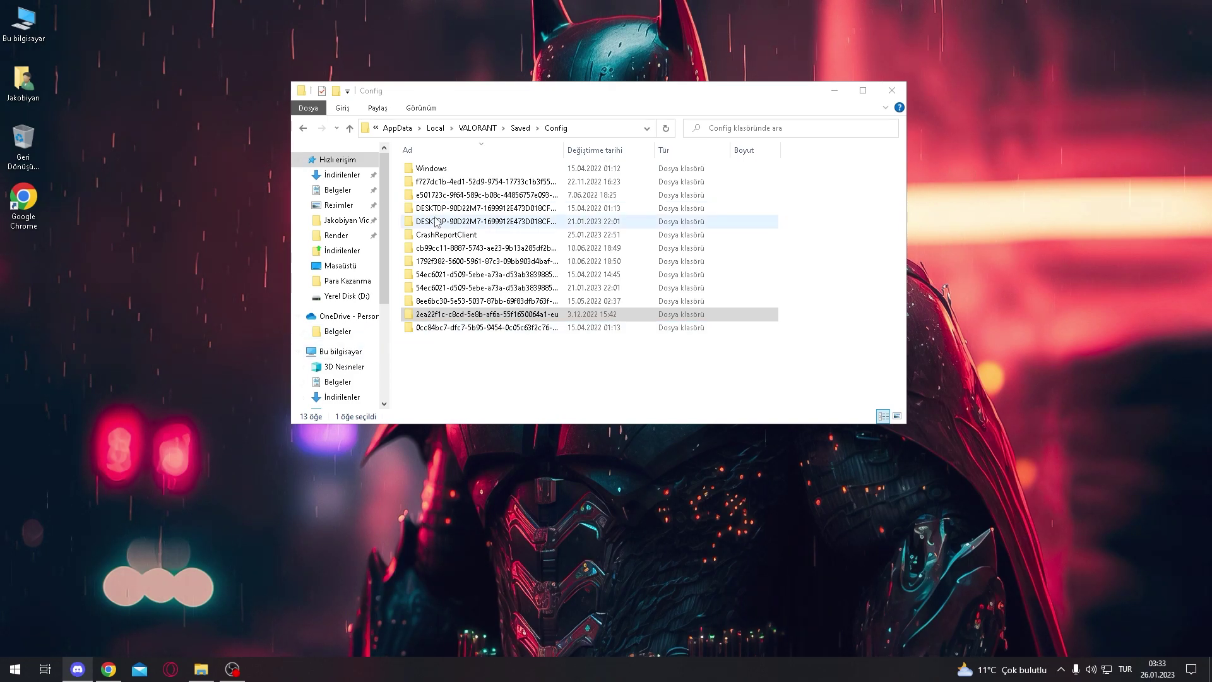
pyautogui.doubleClick(481, 328)
pyautogui.doubleClick(436, 169)
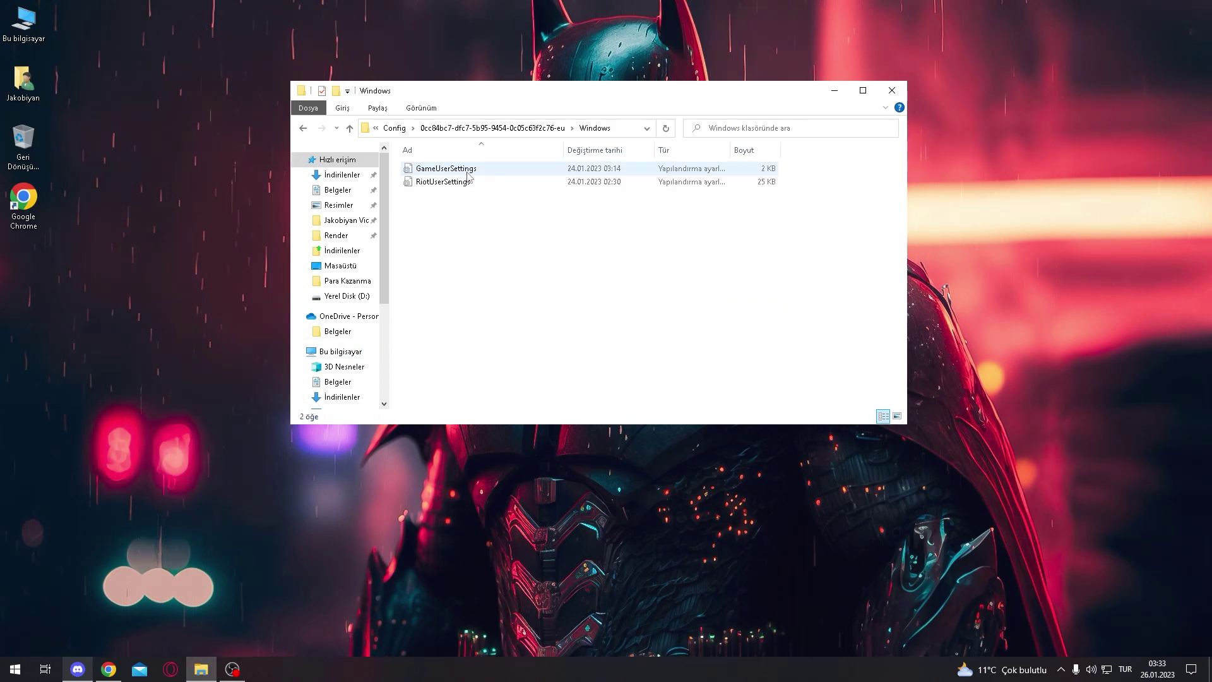
# Open the RiotUserSettings file in a maximized Not Defteri window, look through its contents and close it.
pyautogui.doubleClick(430, 182)
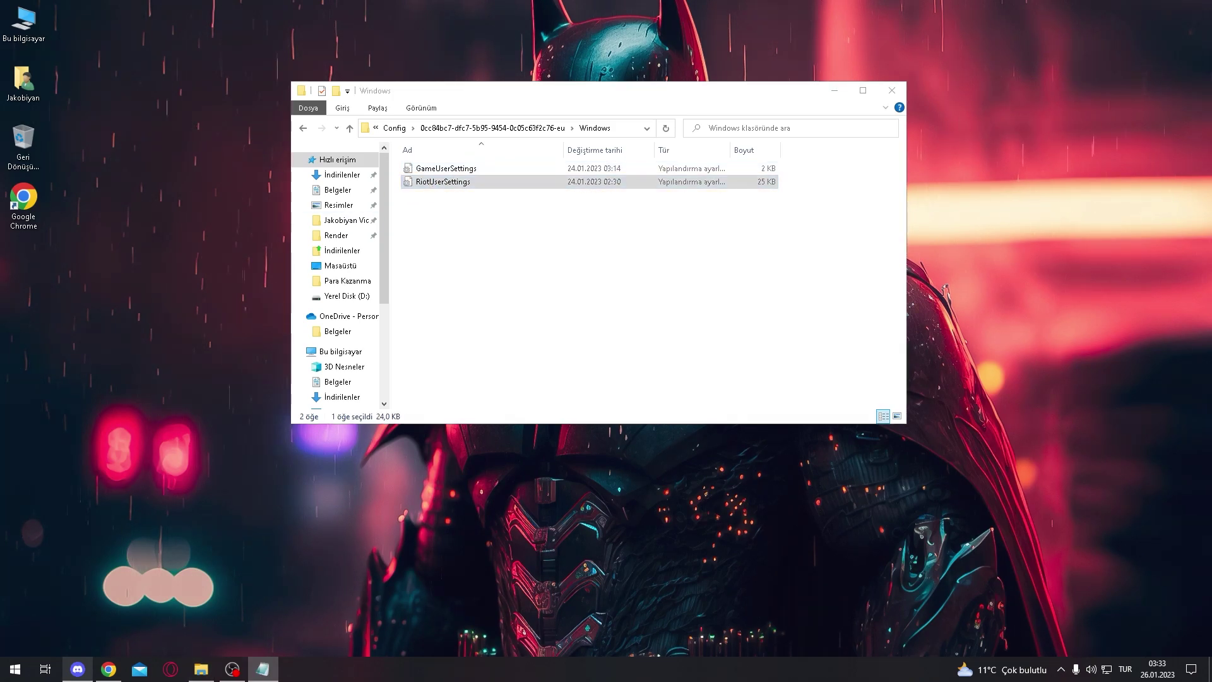
pyautogui.moveTo(883, 416); pyautogui.dragTo(1175, 570)
pyautogui.moveTo(718, 199); pyautogui.dragTo(473, 109)
pyautogui.scroll(-20, 835, 157)
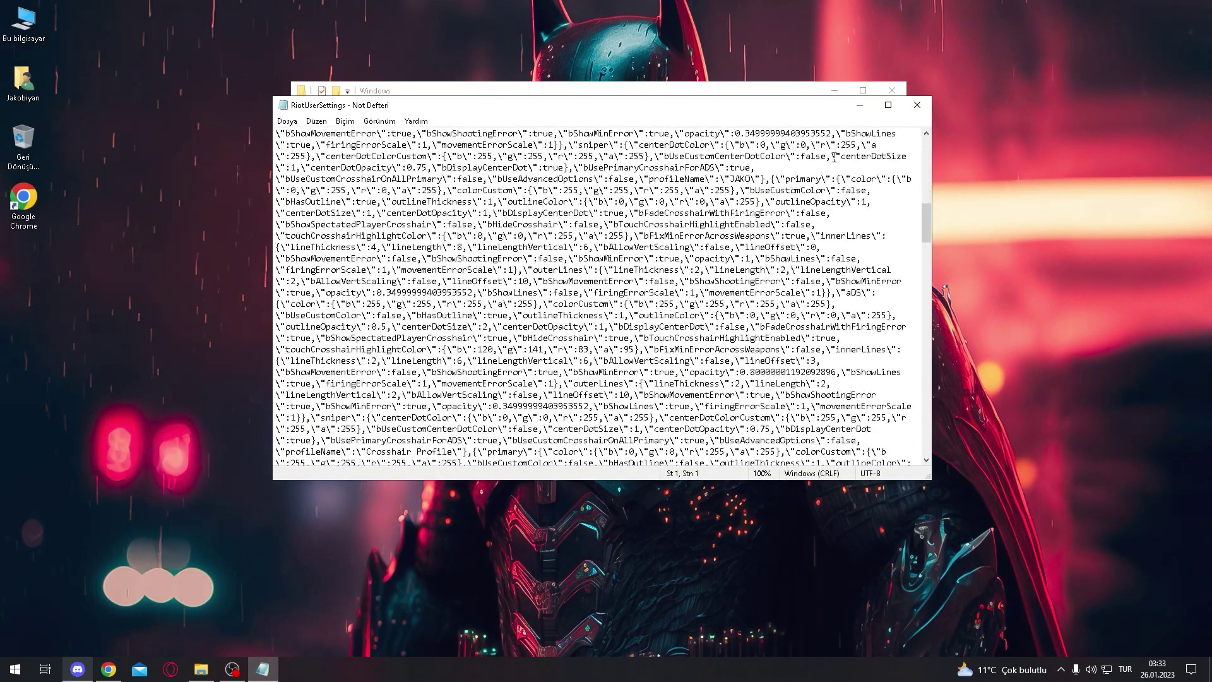
pyautogui.click(889, 105)
pyautogui.scroll(15, 889, 105)
pyautogui.scroll(1, 316, 454)
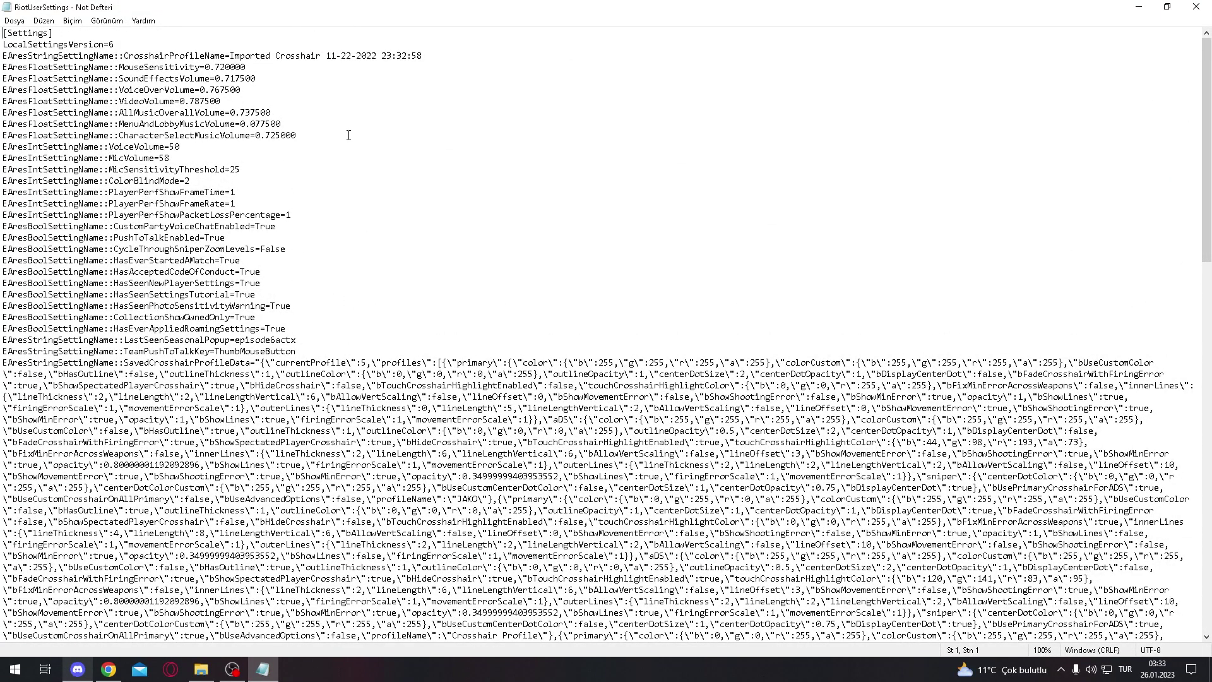
pyautogui.click(1196, 6)
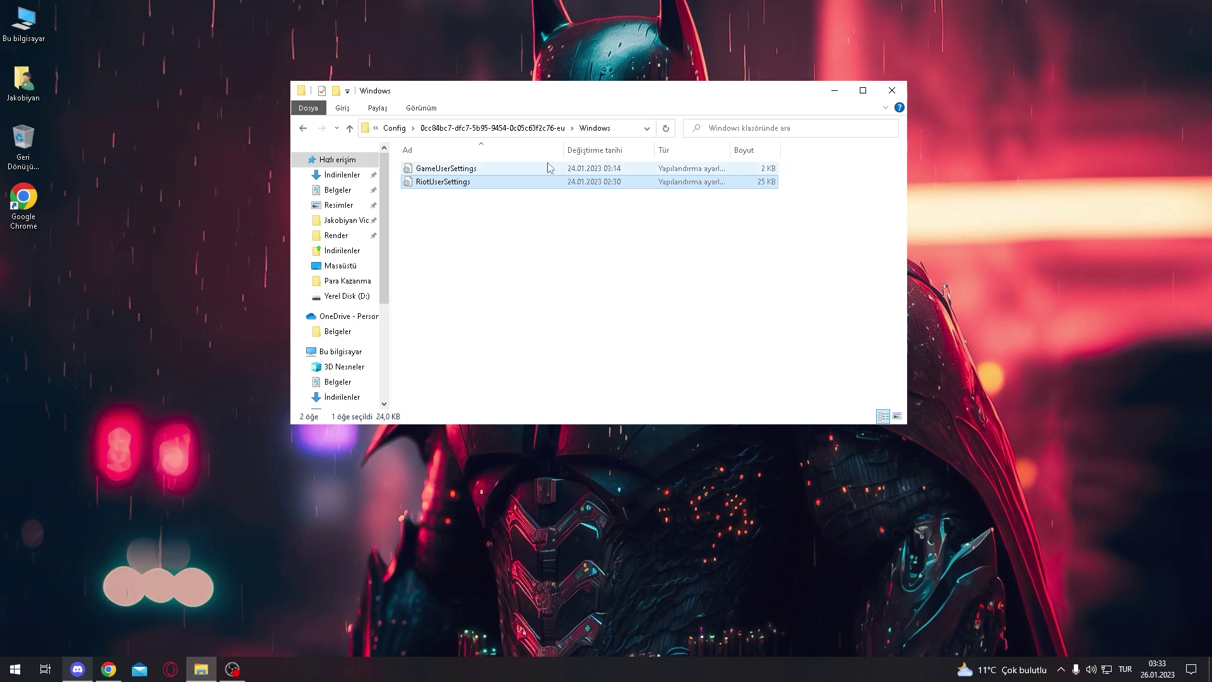
# Open the GameUserSettings file in Not Defteri.
pyautogui.click(493, 169)
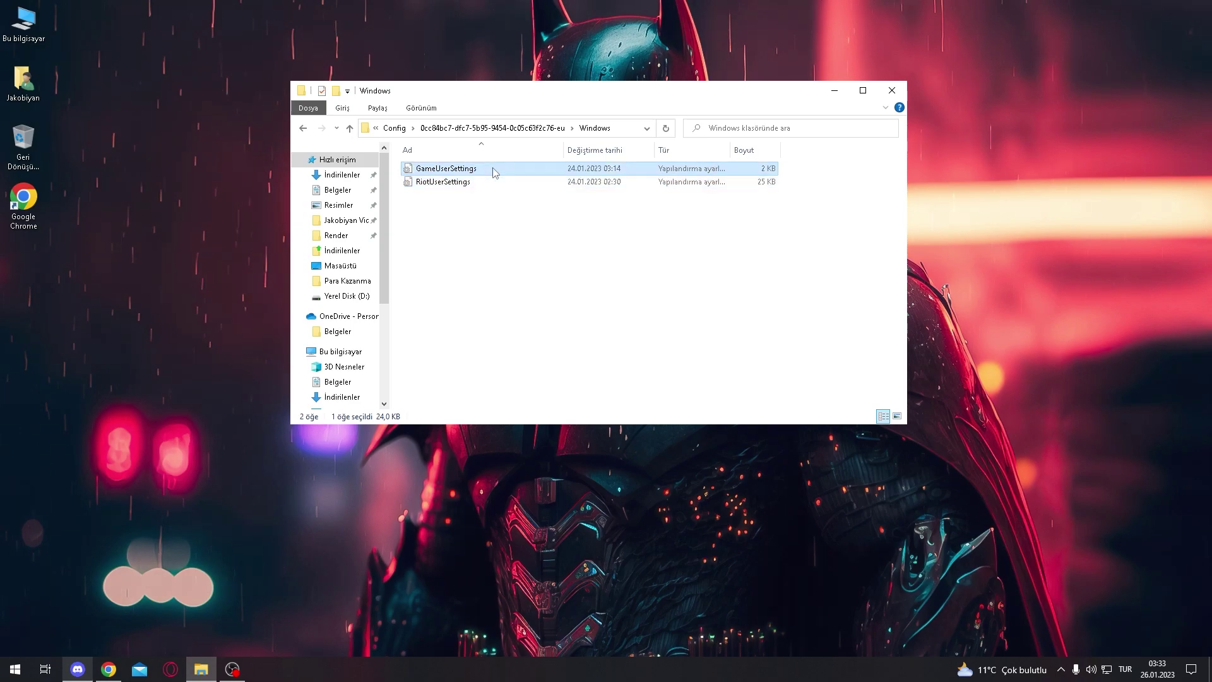
pyautogui.doubleClick(493, 171)
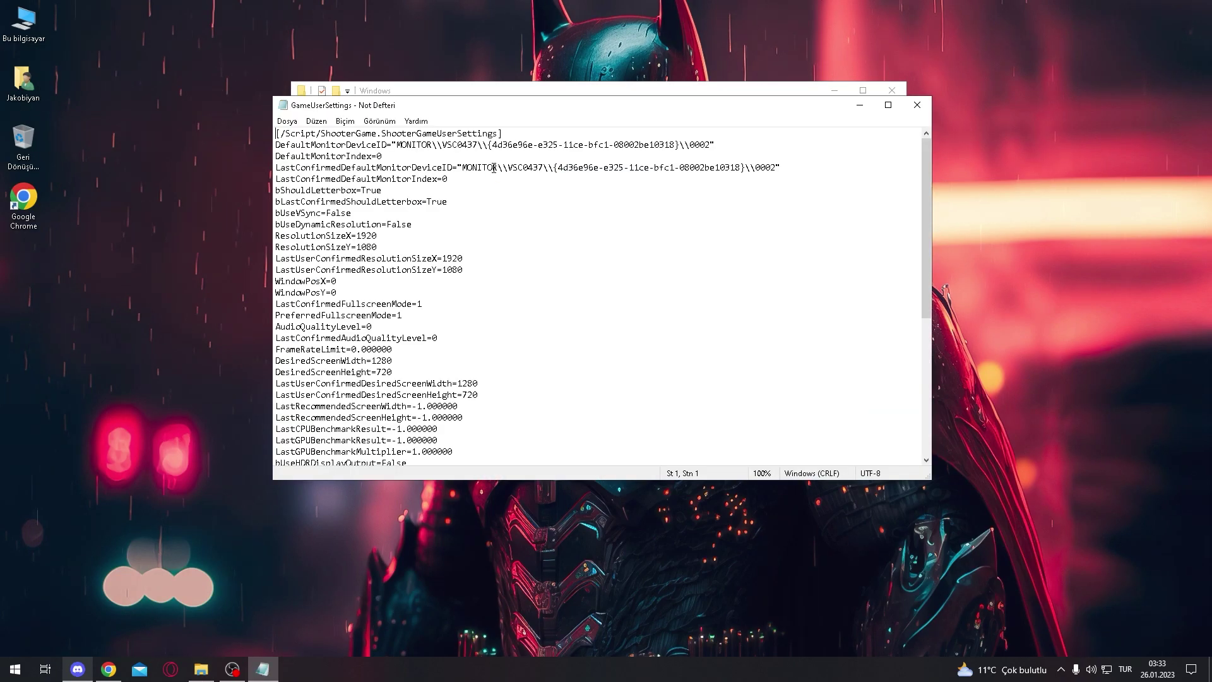
# Maximize the GameUserSettings file, examine the quality entries in its ScalabilityGroups section and close it.
pyautogui.click(888, 105)
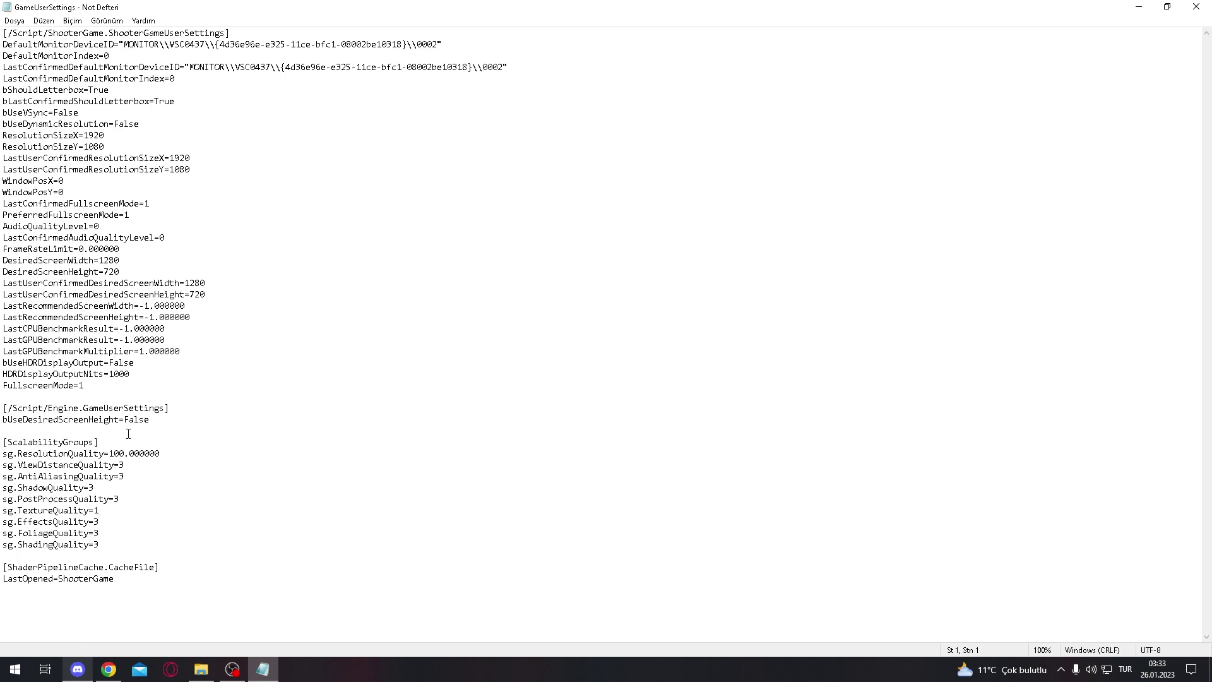
pyautogui.moveTo(3, 441); pyautogui.dragTo(120, 584)
pyautogui.click(225, 491)
pyautogui.moveTo(5, 442); pyautogui.dragTo(101, 544)
pyautogui.click(101, 544)
pyautogui.hotkey('alt', 'F4')
pyautogui.rightClick(775, 32)
pyautogui.click(795, 56)
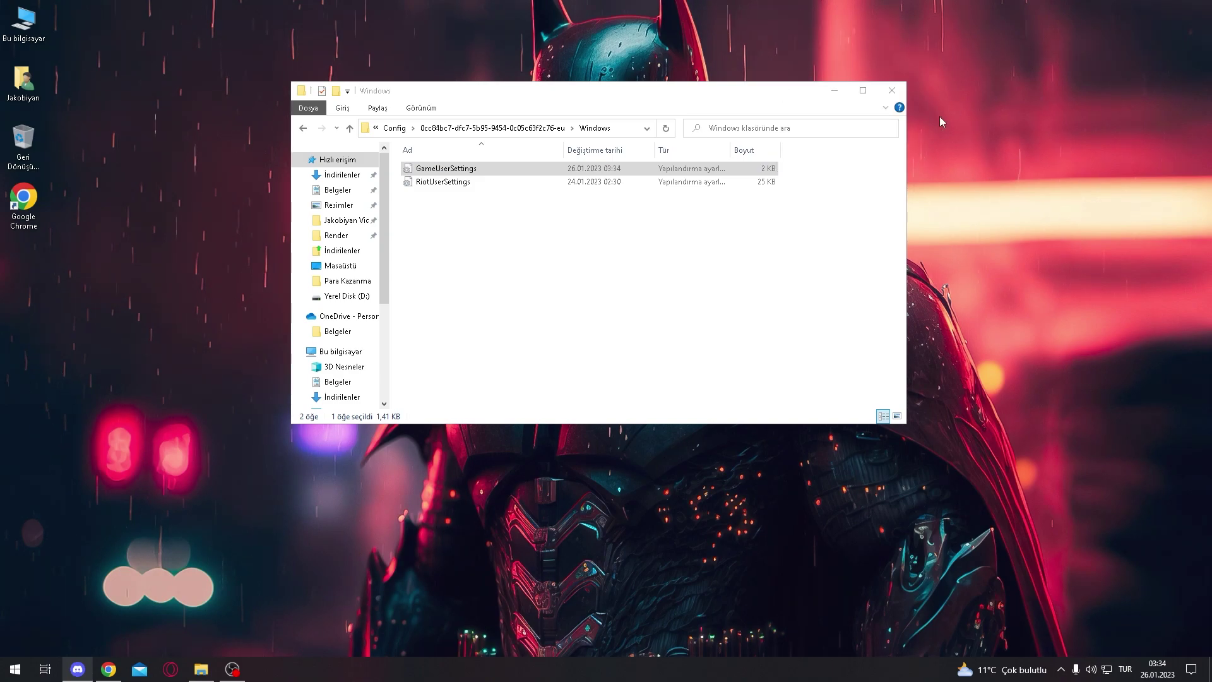
# Reopen GameUserSettings, review the sg quality lines down to sg.ShadingQuality, and close the file and its folder window.
pyautogui.doubleClick(533, 169)
pyautogui.scroll(-5, 448, 416)
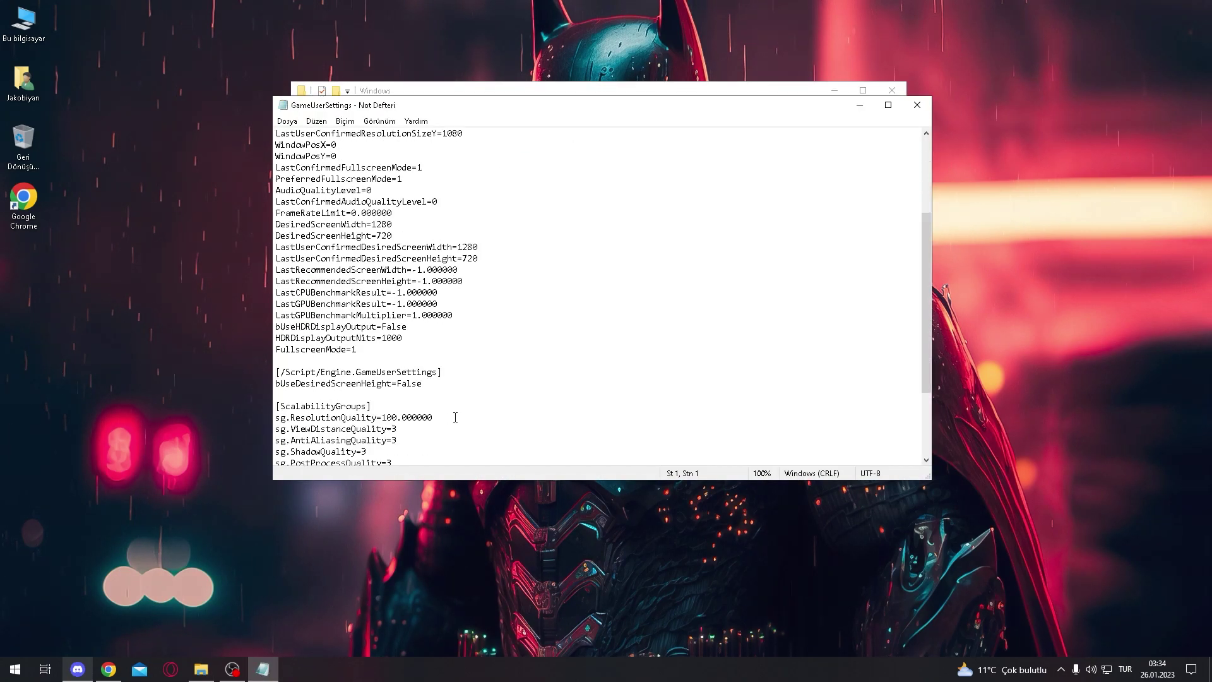
pyautogui.click(379, 394)
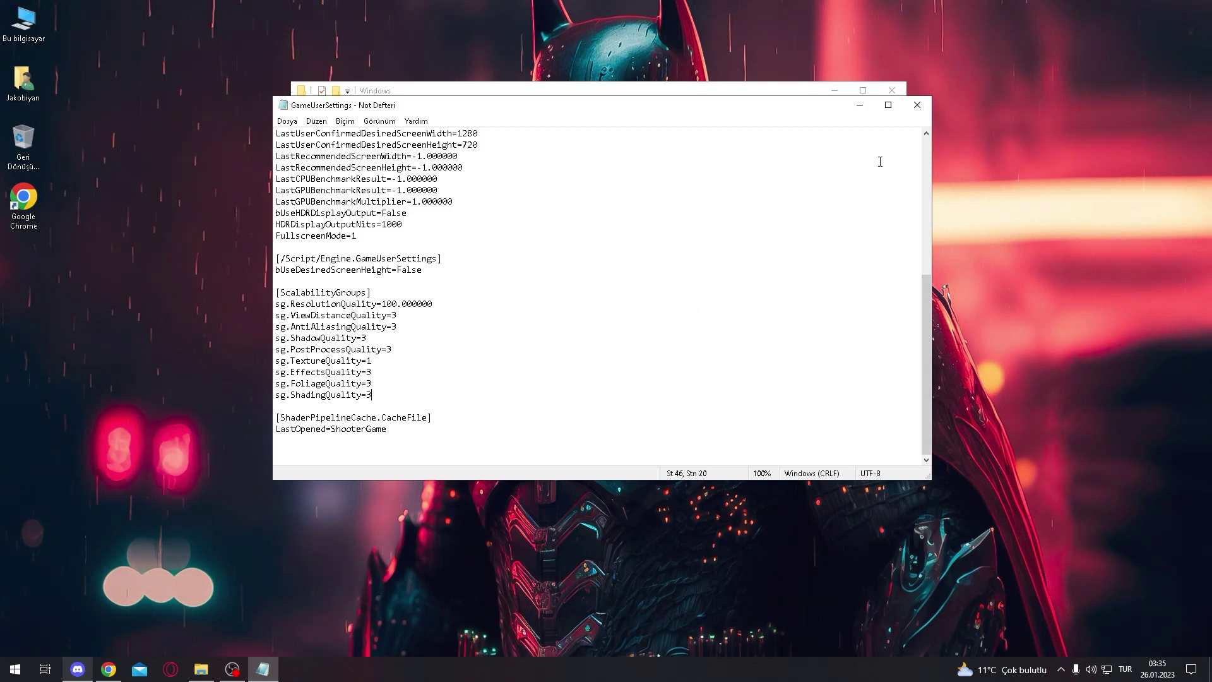
pyautogui.click(916, 105)
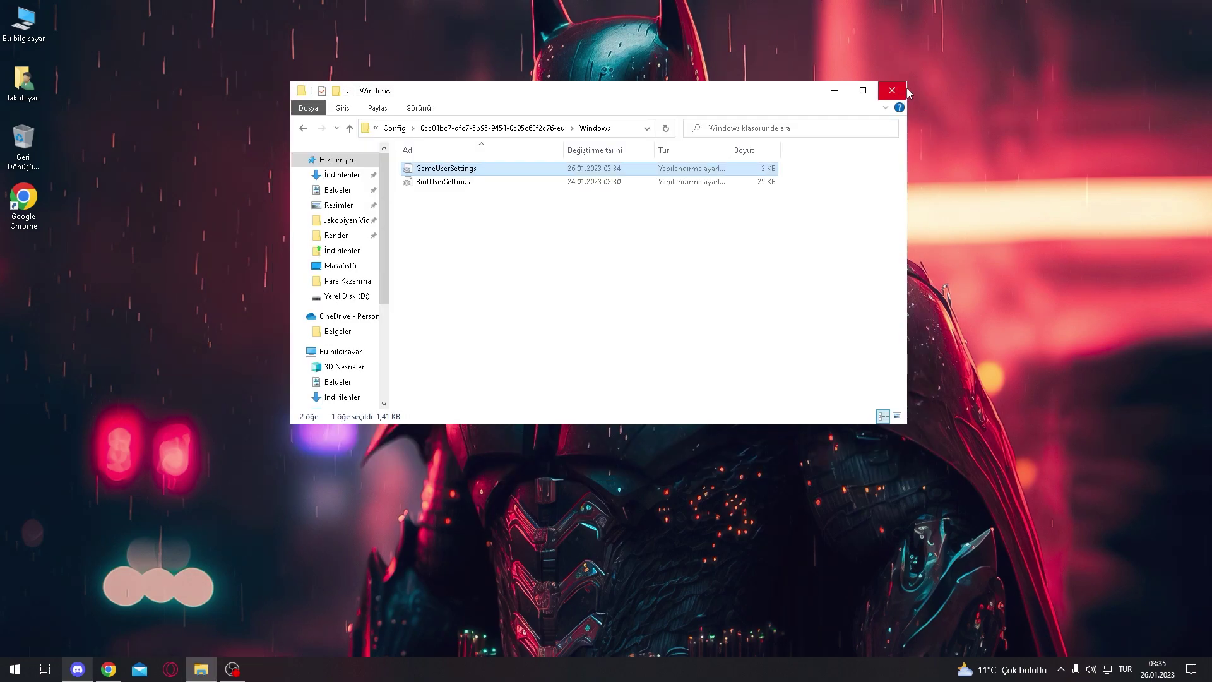
pyautogui.click(906, 90)
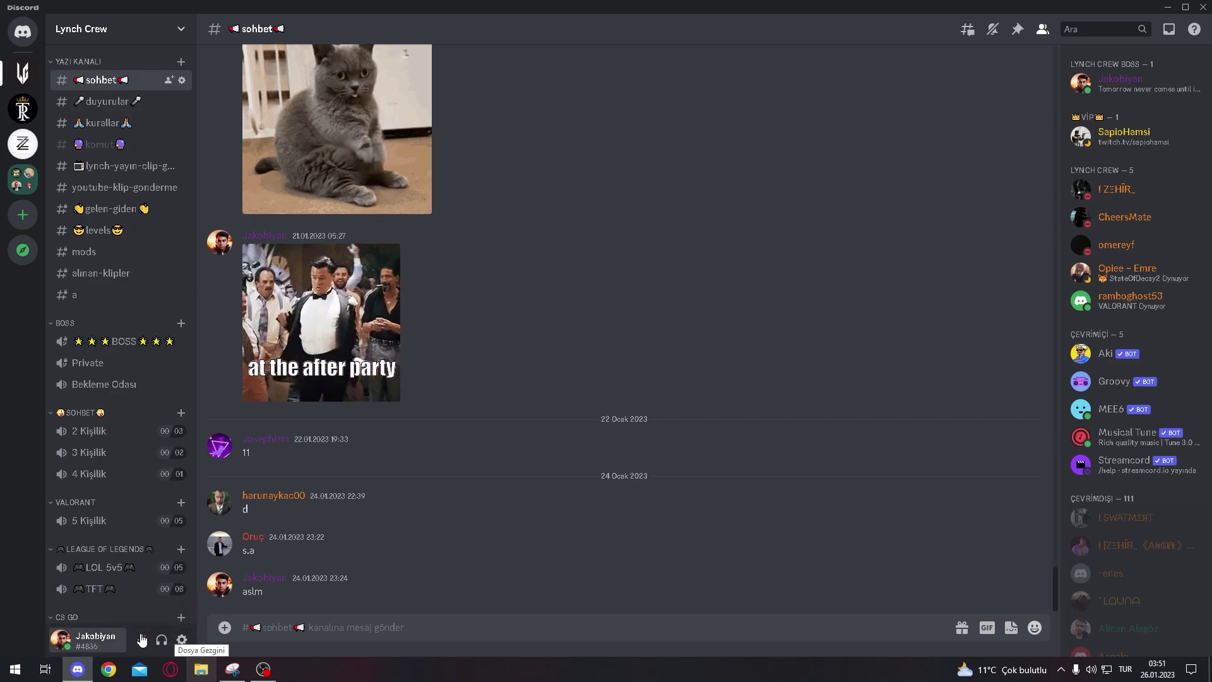
# Open Discord's user settings and check the in-game overlay switch on the Oyun Arayüzü page.
pyautogui.click(181, 640)
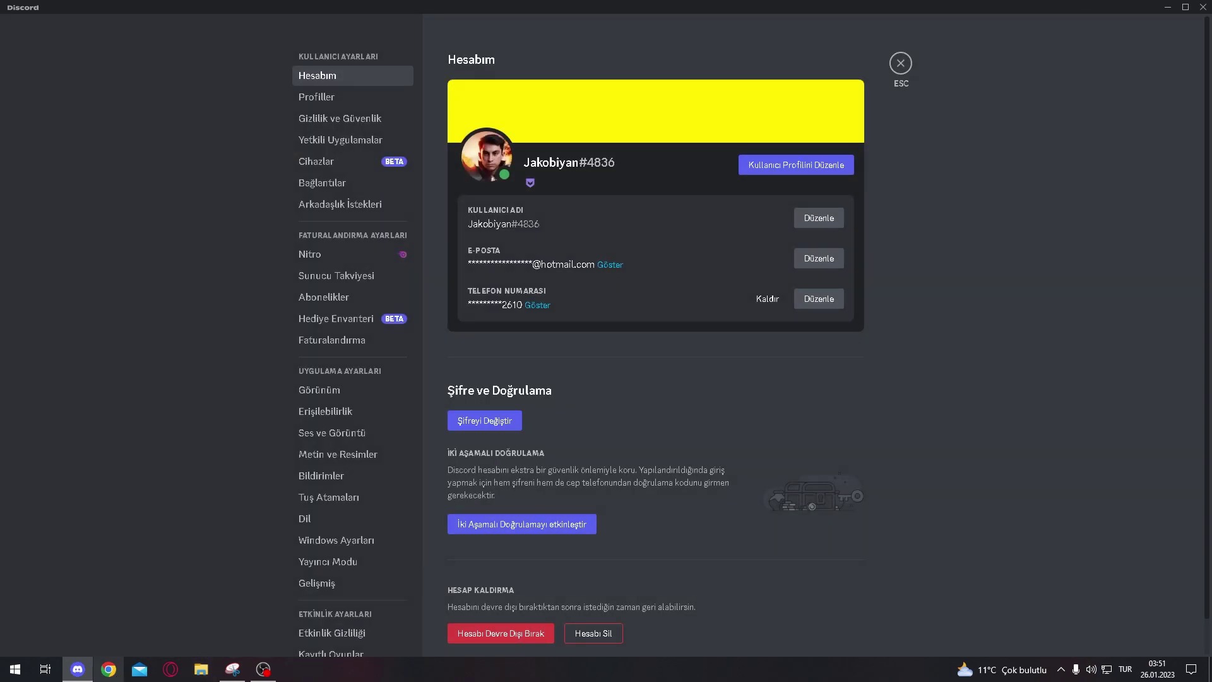
pyautogui.scroll(-3, 332, 502)
pyautogui.scroll(-1, 344, 504)
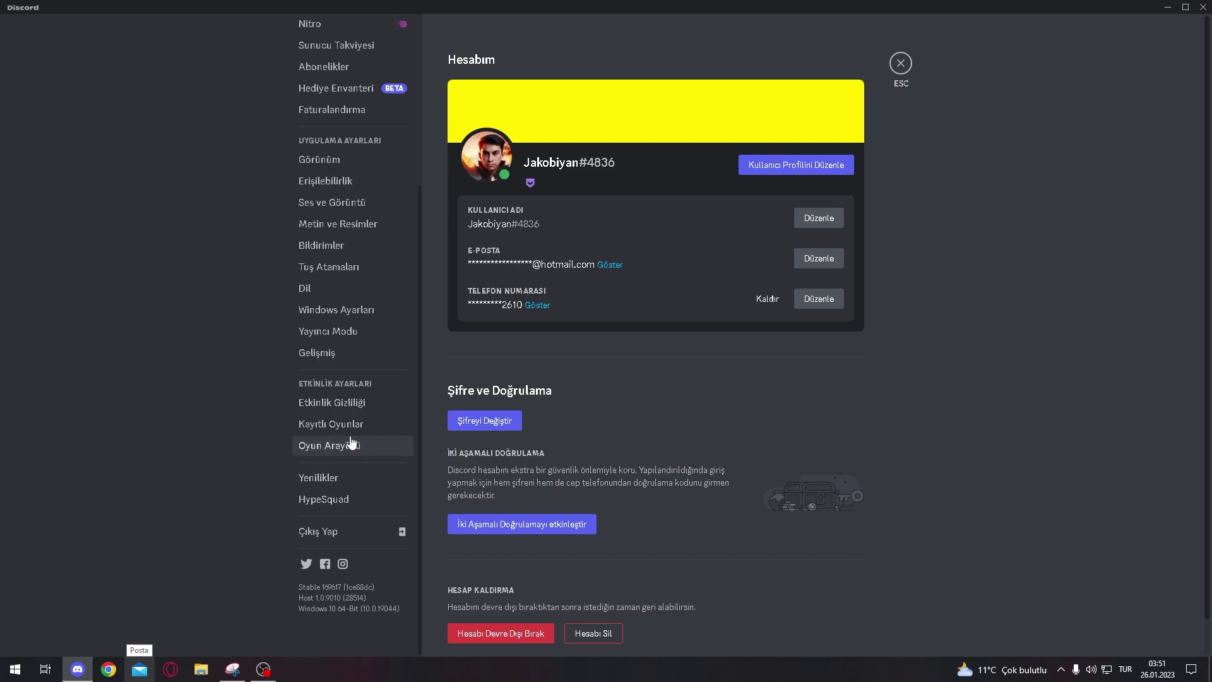
pyautogui.click(351, 444)
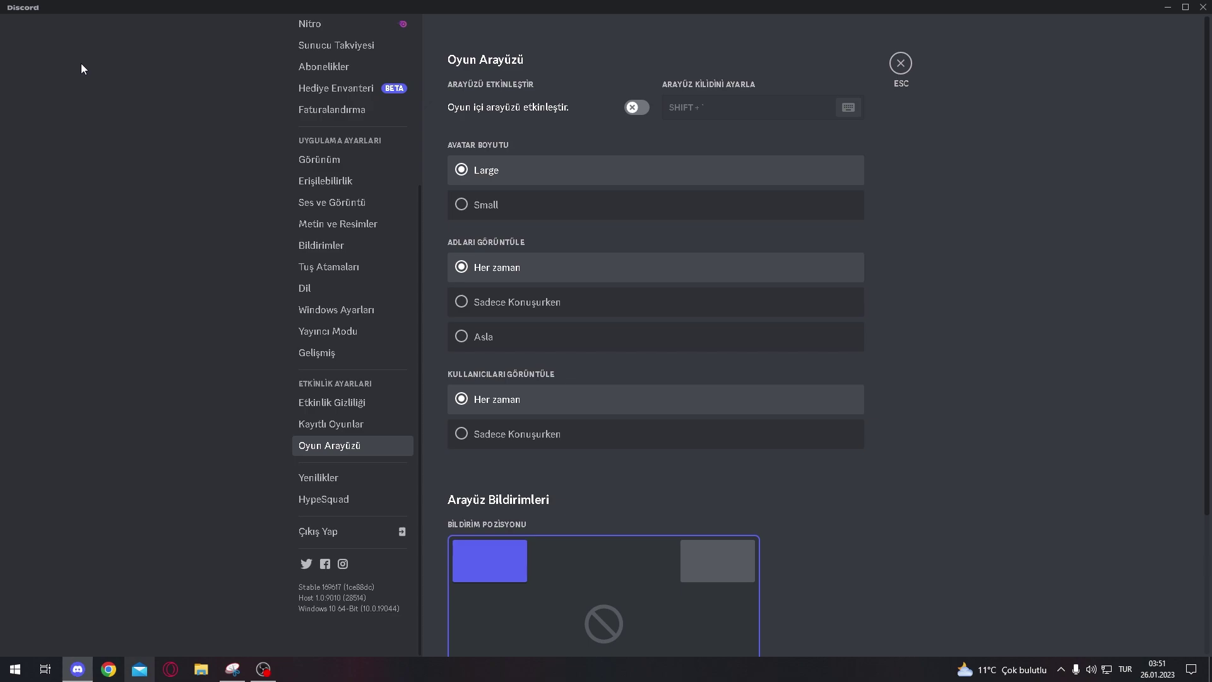
# Turn off Auto-navigate to Home in Discord's Gelişmiş settings, leave the settings and return to the desktop.
pyautogui.click(366, 351)
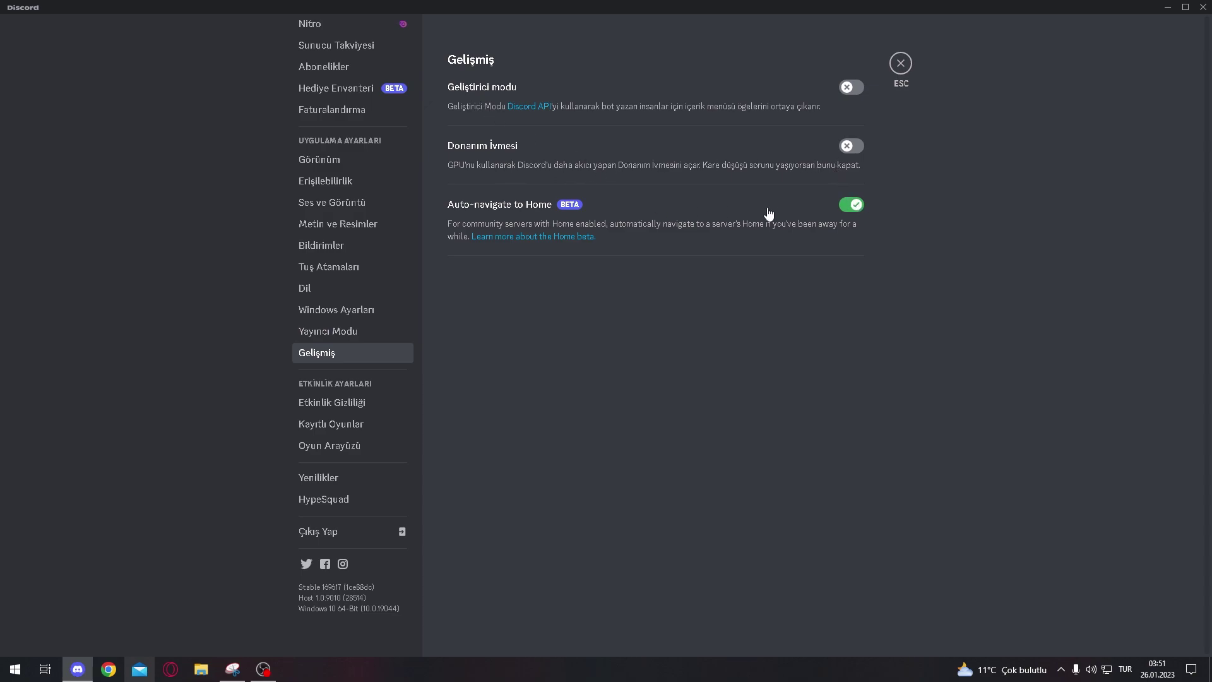
pyautogui.click(857, 206)
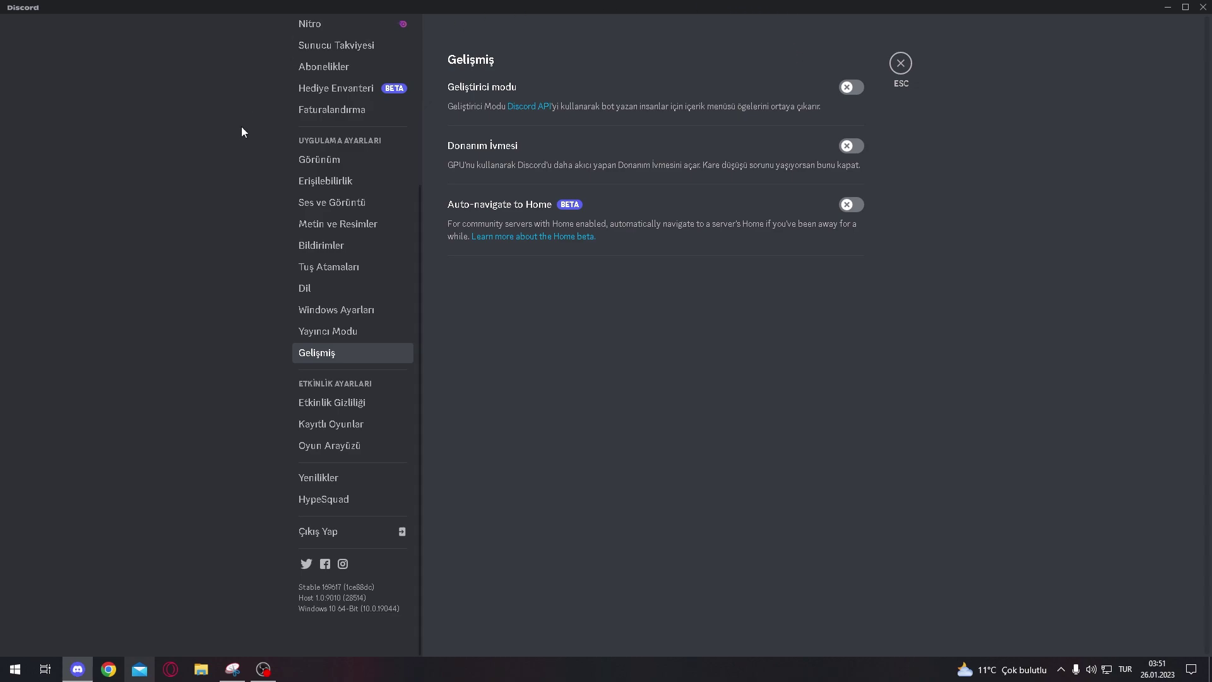
pyautogui.click(901, 68)
pyautogui.press('super+d')
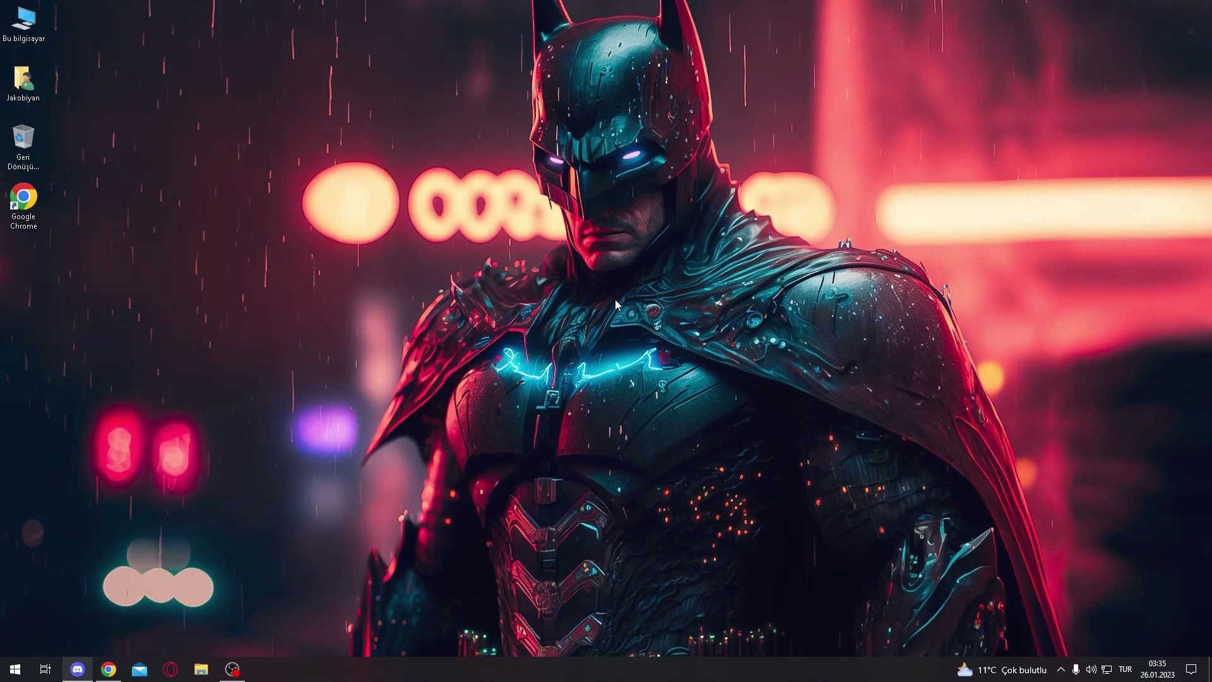
pyautogui.press('super')
pyautogui.write('va')
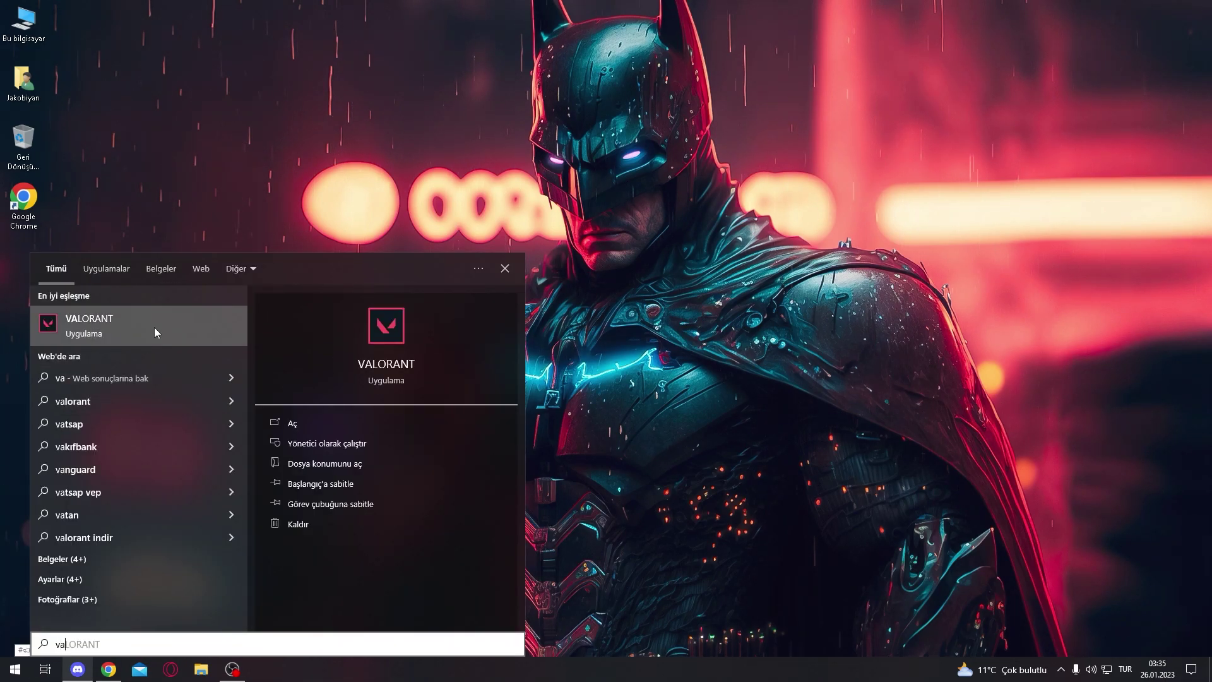
pyautogui.click(319, 507)
pyautogui.press('super')
pyautogui.write('va')
pyautogui.rightClick(207, 328)
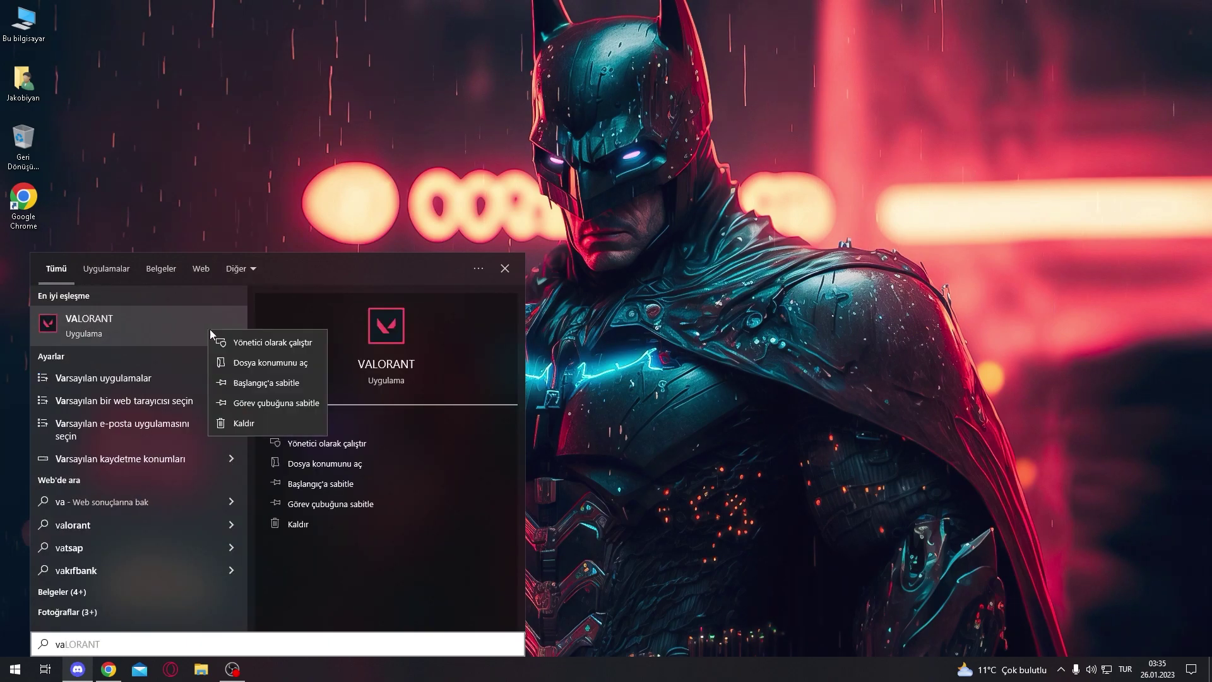
pyautogui.click(125, 213)
# Search Windows for "va", open the VALORANT app's file location, and follow its shortcut to the target folder.
pyautogui.press('super')
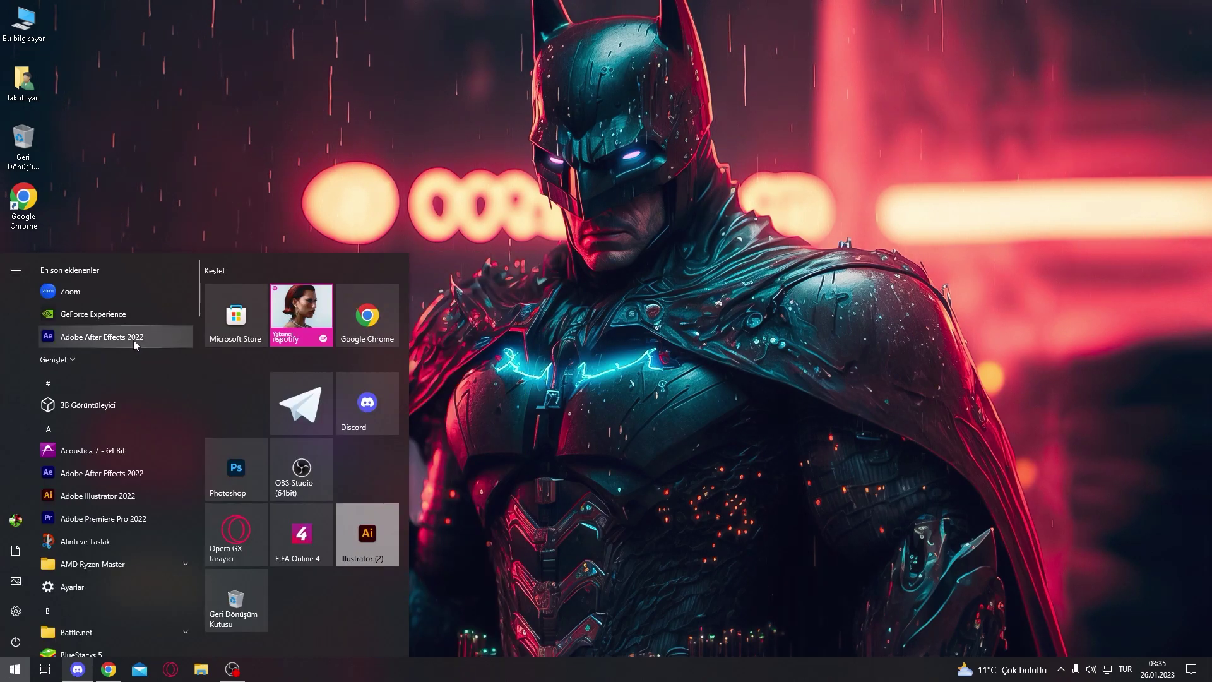
pyautogui.write('va')
pyautogui.rightClick(113, 331)
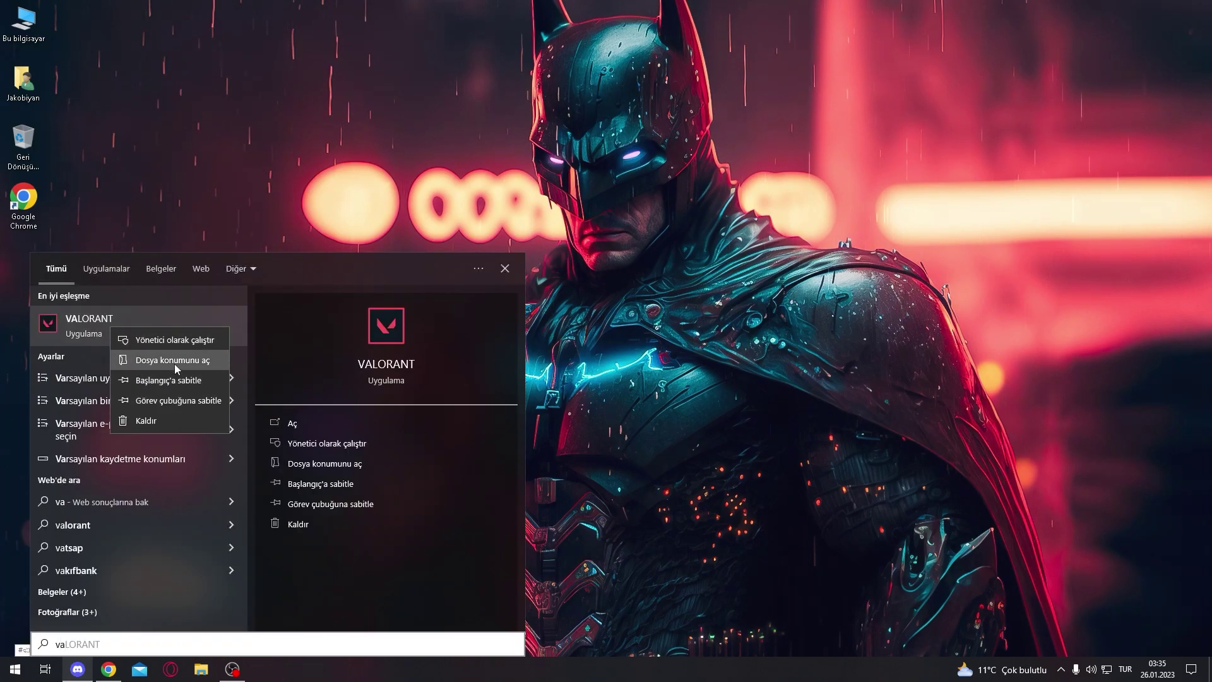
pyautogui.click(177, 361)
pyautogui.rightClick(464, 222)
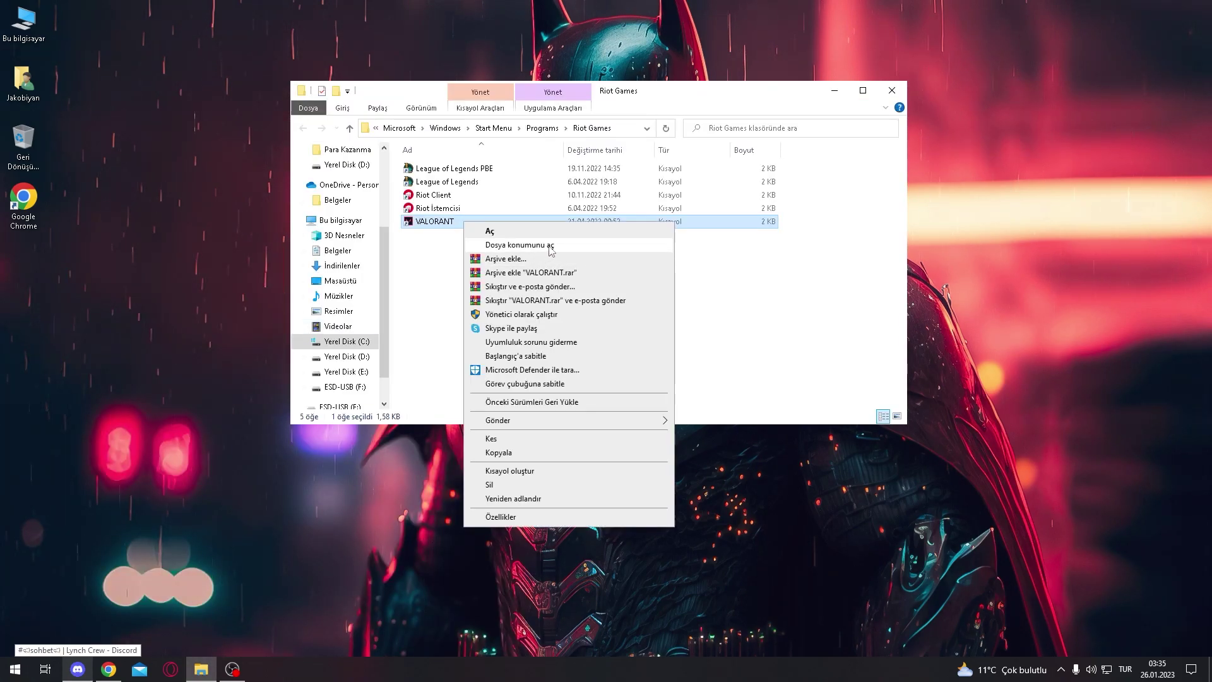
pyautogui.click(498, 244)
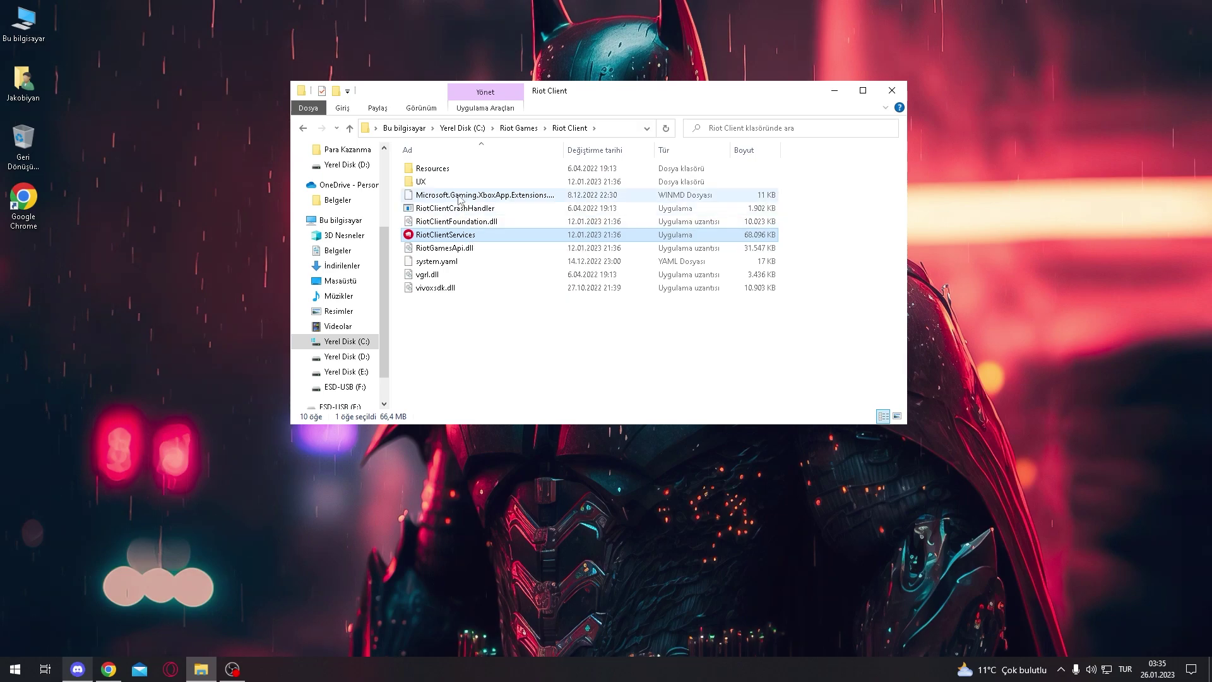
# Go up to the Riot Games folder, open VALORANT and its live folder, and select the VALORANT application.
pyautogui.click(519, 128)
pyautogui.click(460, 208)
pyautogui.doubleClick(460, 208)
pyautogui.doubleClick(442, 168)
pyautogui.click(448, 221)
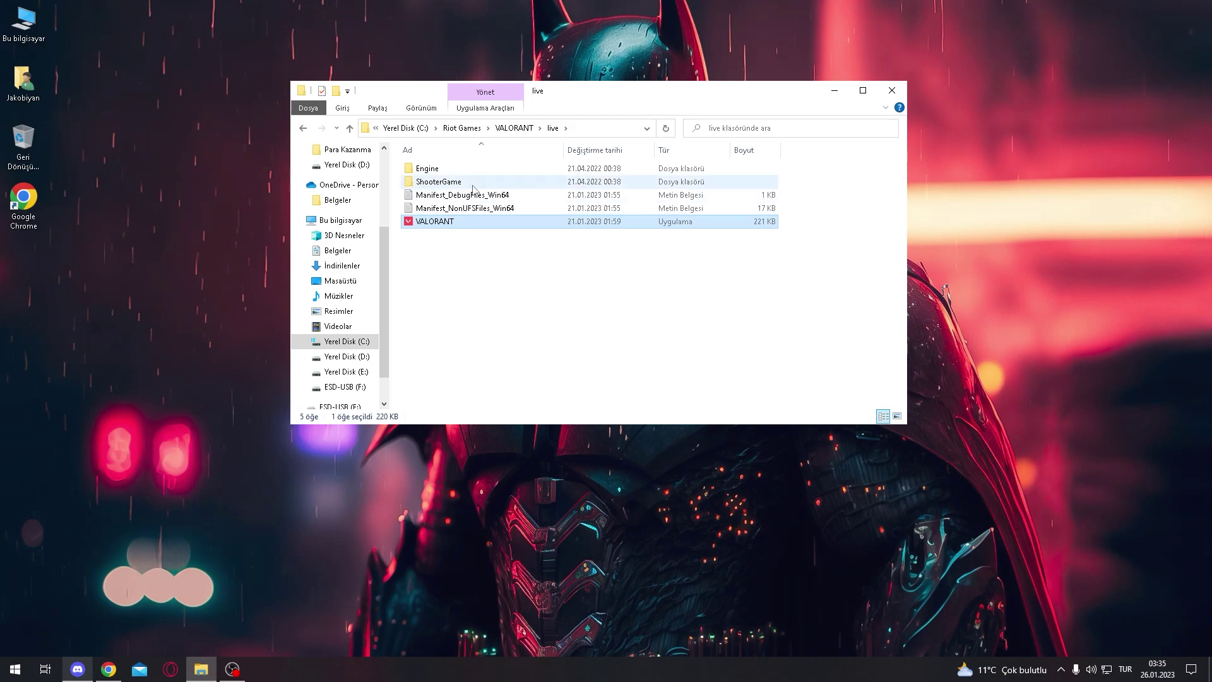
pyautogui.click(407, 180)
pyautogui.click(484, 224)
# In the VALORANT application's compatibility properties, disable fullscreen optimizations and override high DPI scaling behavior.
pyautogui.rightClick(484, 224)
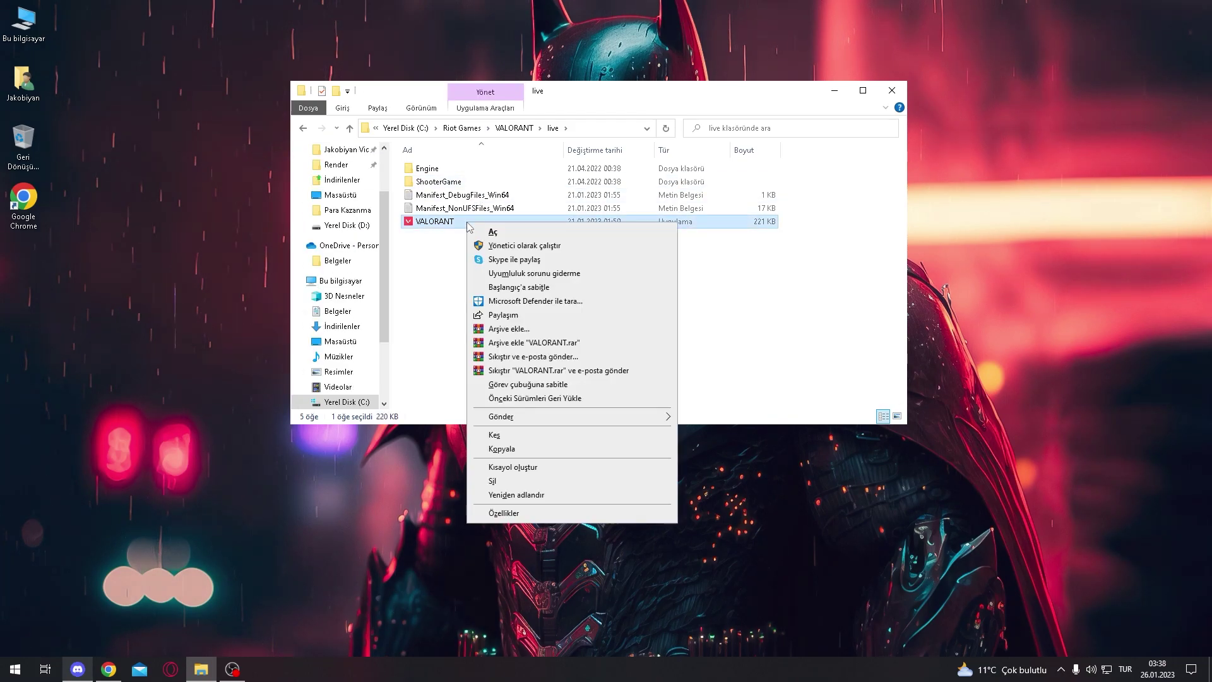
pyautogui.click(521, 513)
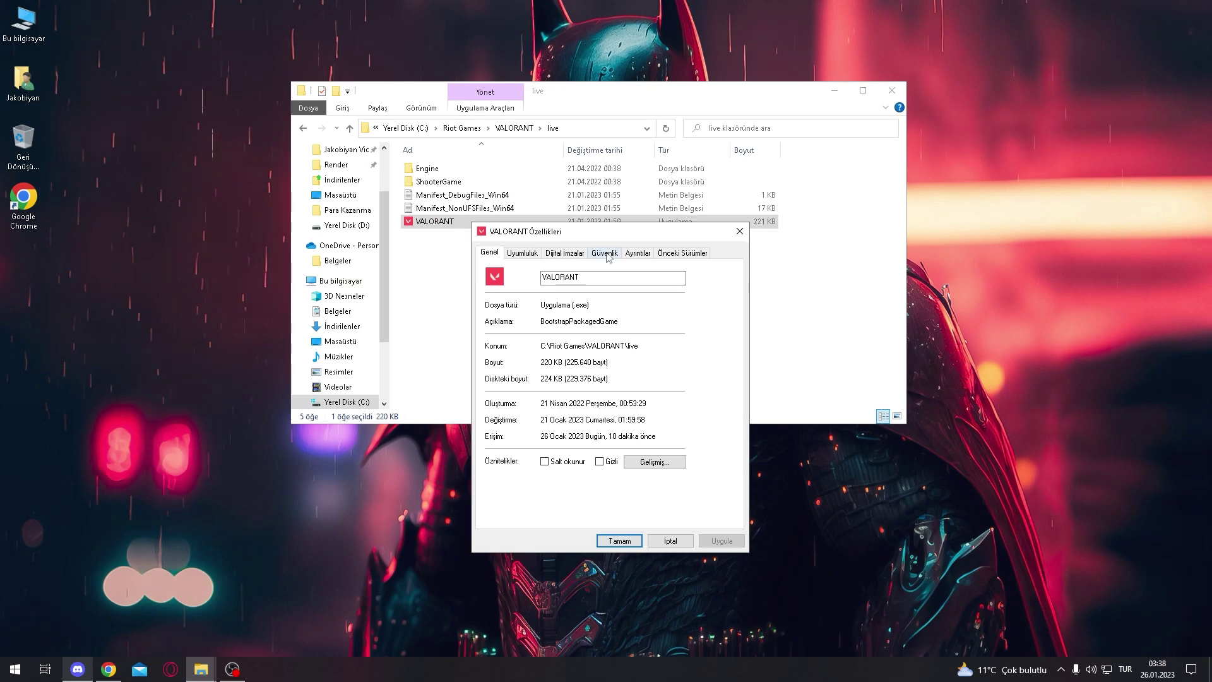
pyautogui.click(521, 253)
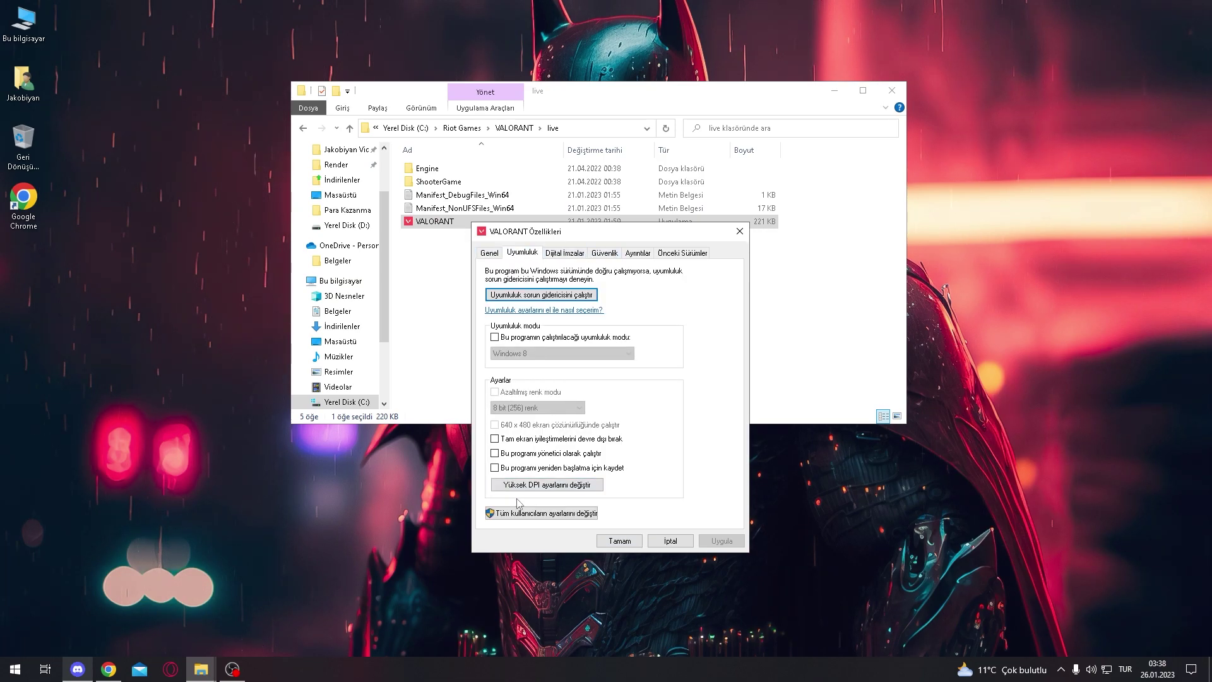
pyautogui.click(575, 446)
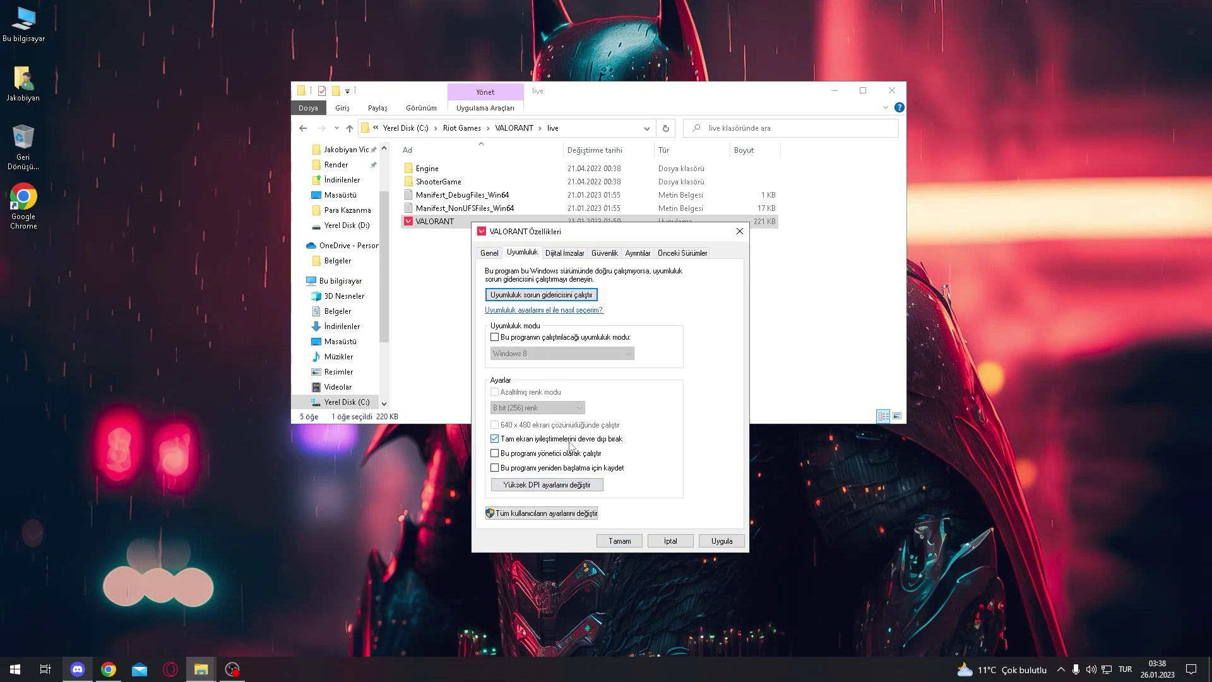
pyautogui.click(538, 492)
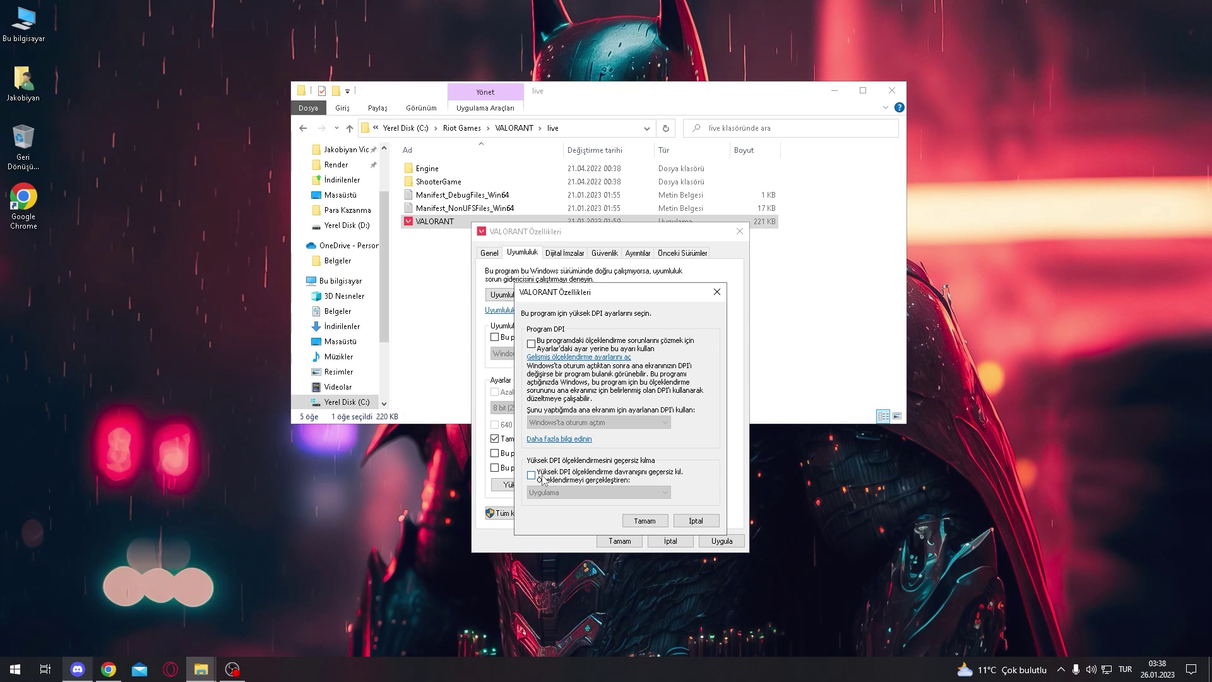
pyautogui.click(545, 481)
pyautogui.click(644, 521)
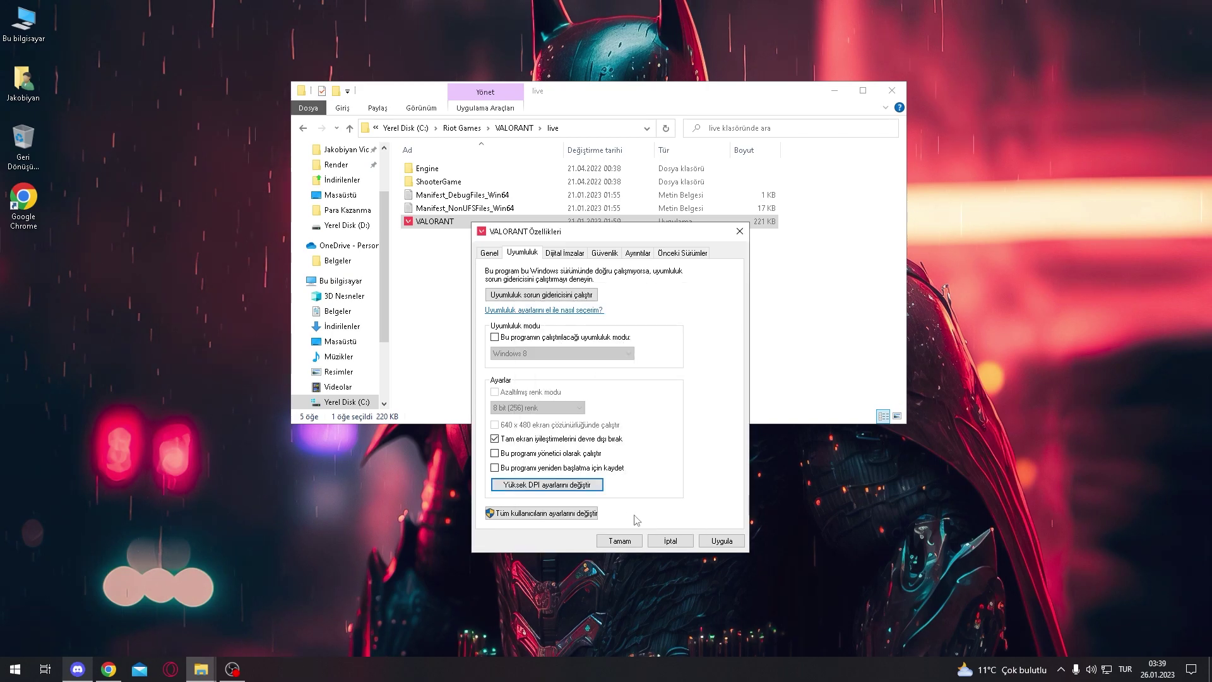
# Disable fullscreen optimizations and override high DPI scaling with Uygulama for all users of VALORANT, and accept the properties.
pyautogui.click(571, 513)
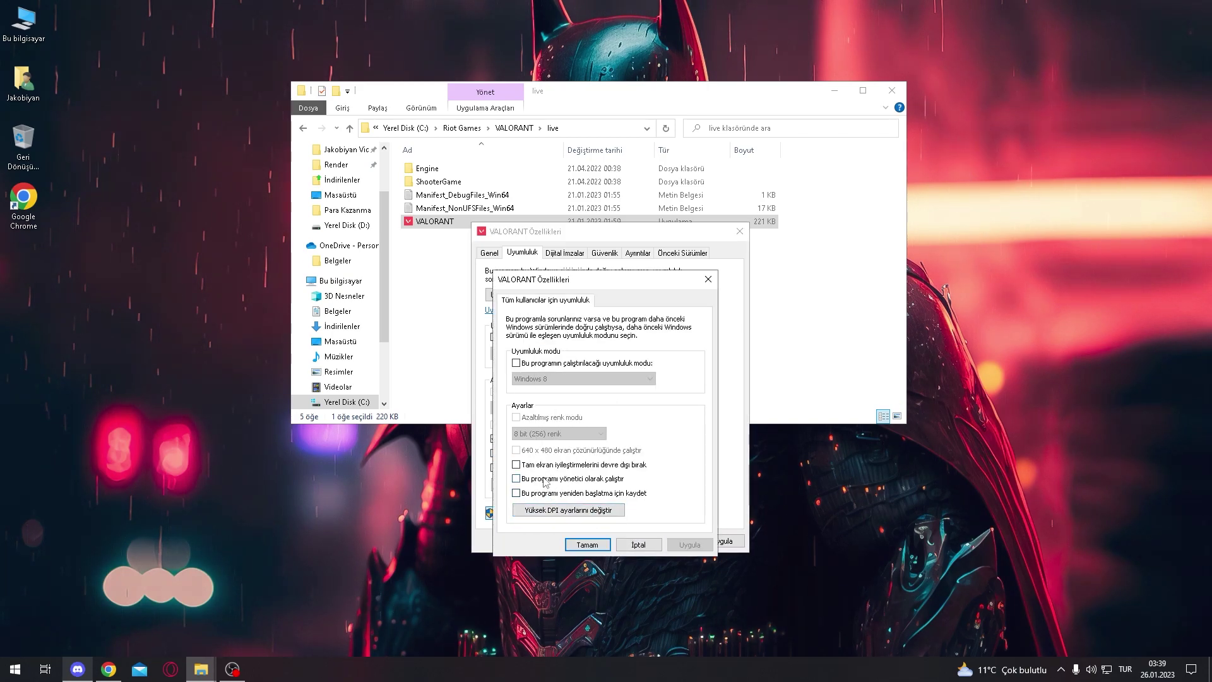
pyautogui.click(566, 511)
pyautogui.click(553, 523)
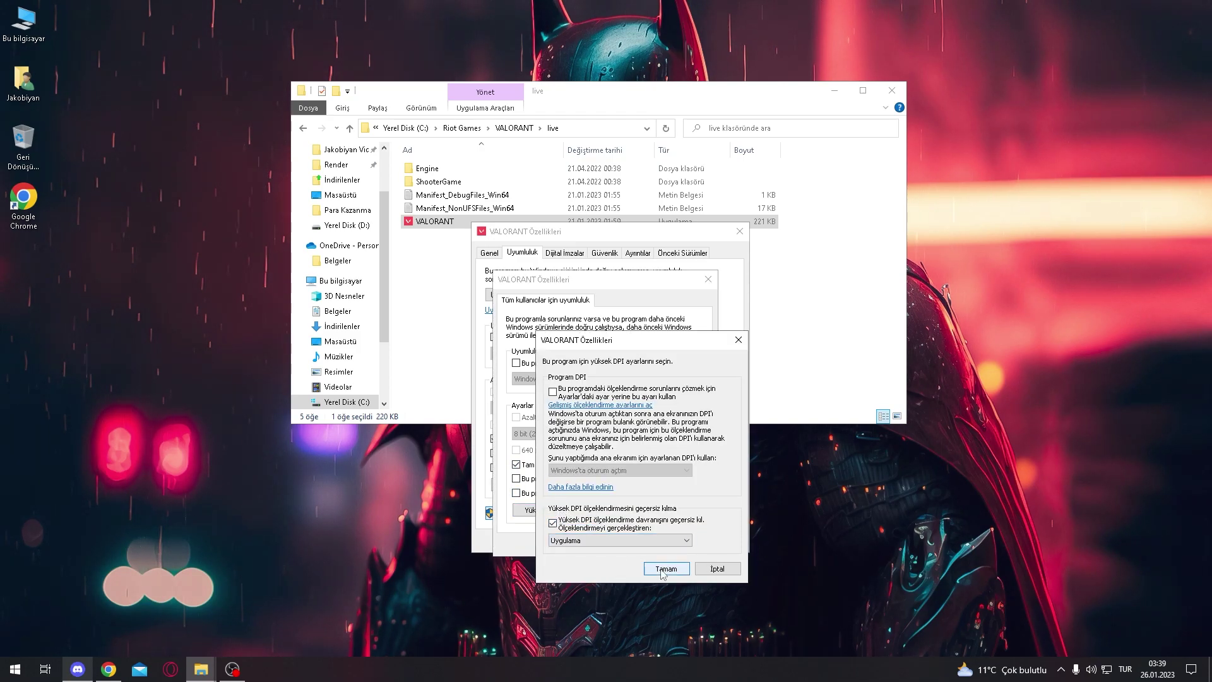
pyautogui.click(658, 570)
pyautogui.click(590, 544)
pyautogui.click(619, 541)
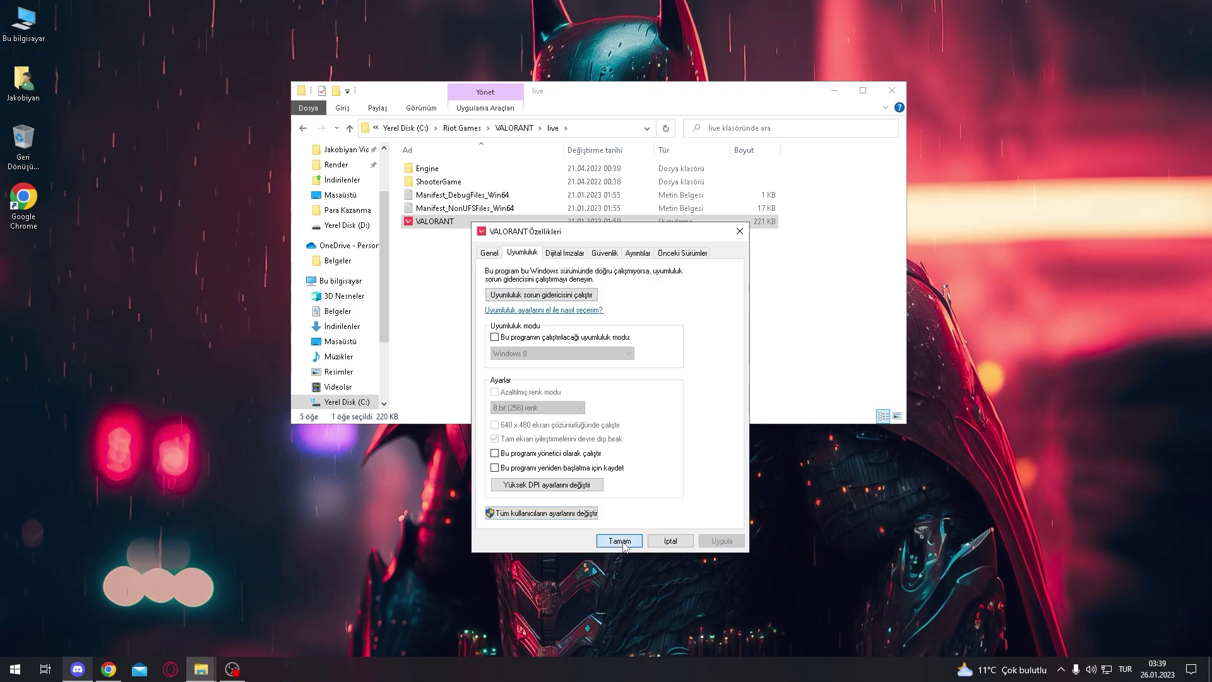
# Open ShooterGame, Binaries and Win64 inside the live folder and select the VALORANT-Win64-Shipping application.
pyautogui.doubleClick(470, 181)
pyautogui.doubleClick(490, 168)
pyautogui.click(505, 171)
pyautogui.doubleClick(504, 171)
pyautogui.scroll(-13, 436, 315)
pyautogui.click(432, 350)
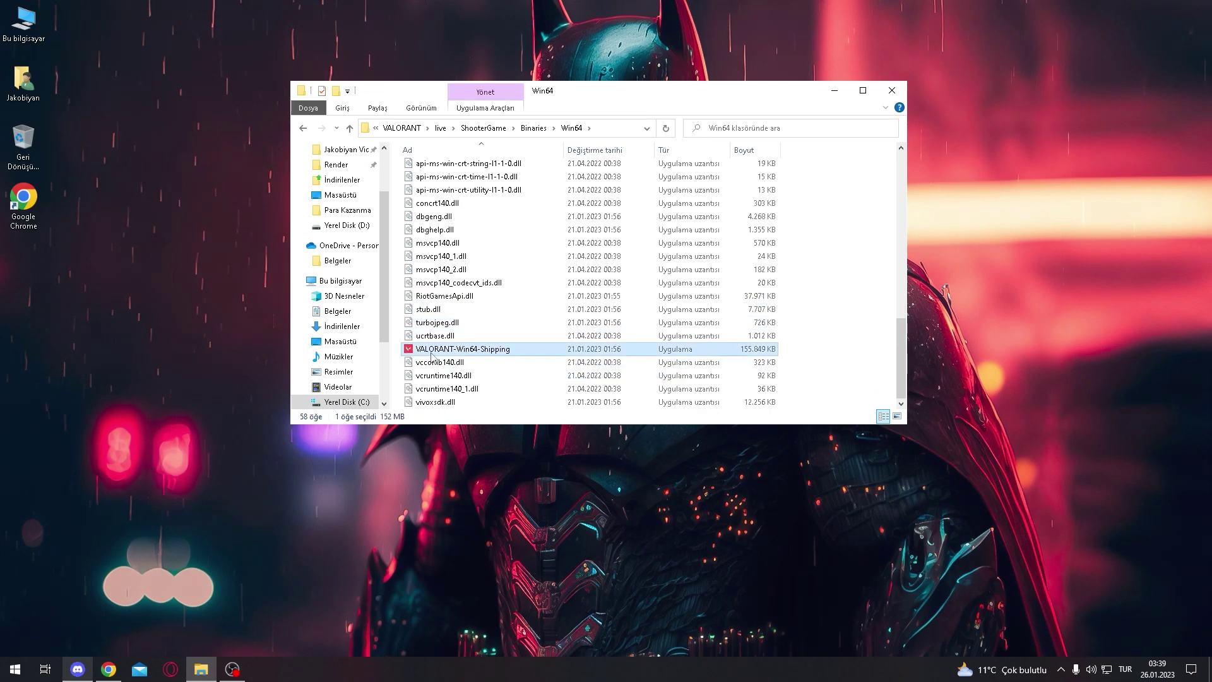
# In VALORANT-Win64-Shipping's compatibility properties, disable fullscreen optimizations and override high DPI scaling with Uygulama.
pyautogui.rightClick(485, 352)
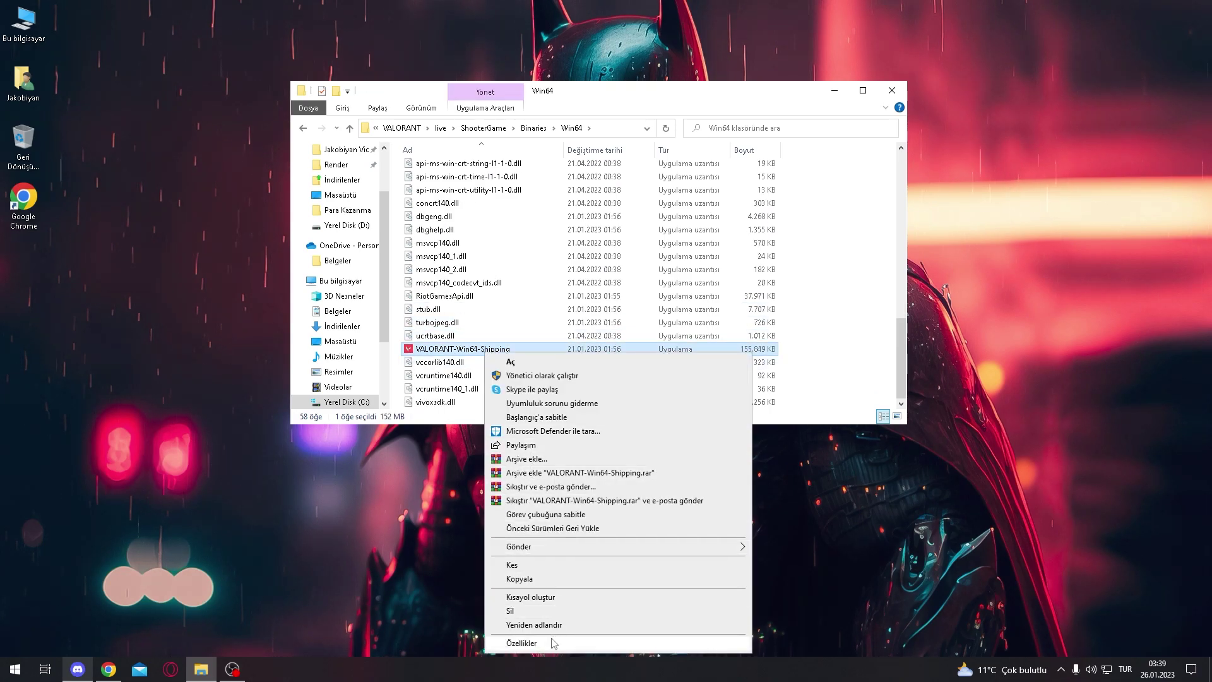
pyautogui.click(551, 642)
pyautogui.click(540, 351)
pyautogui.moveTo(576, 333); pyautogui.dragTo(553, 228)
pyautogui.click(487, 435)
pyautogui.click(539, 480)
pyautogui.click(524, 471)
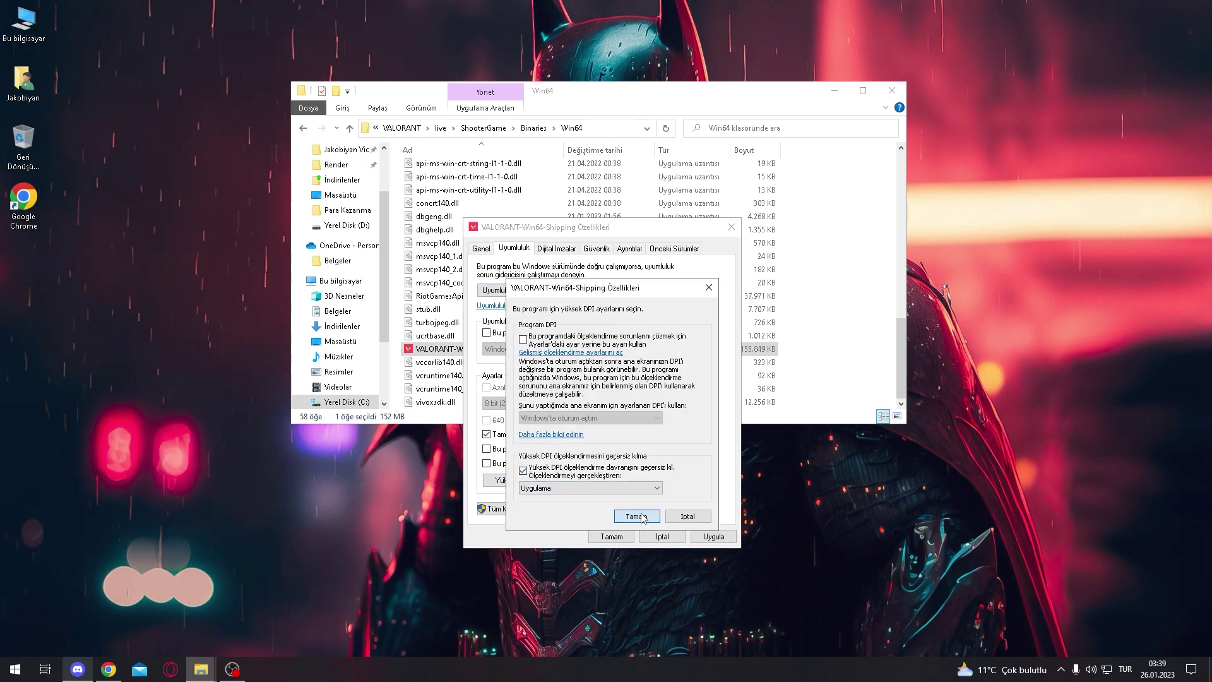
pyautogui.click(636, 516)
# Apply disabled fullscreen optimizations and the high DPI scaling override to all users of VALORANT-Win64-Shipping, and accept the properties.
pyautogui.click(530, 508)
pyautogui.click(536, 464)
pyautogui.click(534, 505)
pyautogui.click(562, 519)
pyautogui.click(656, 566)
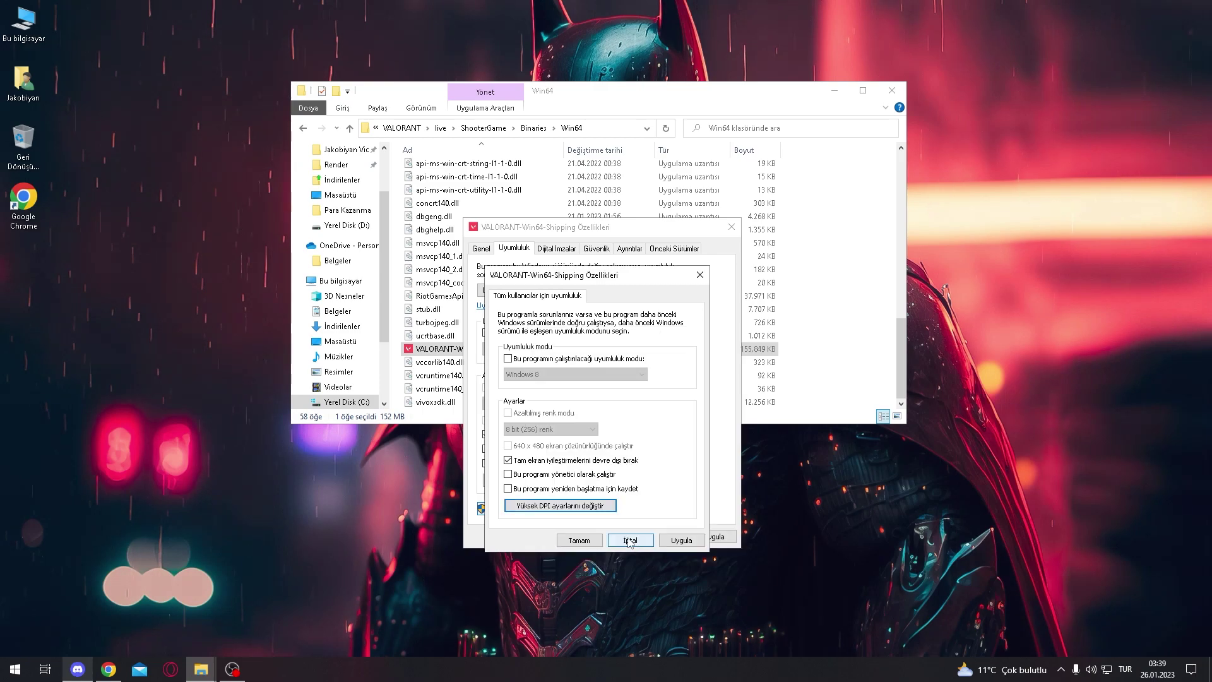
pyautogui.click(682, 539)
pyautogui.click(579, 540)
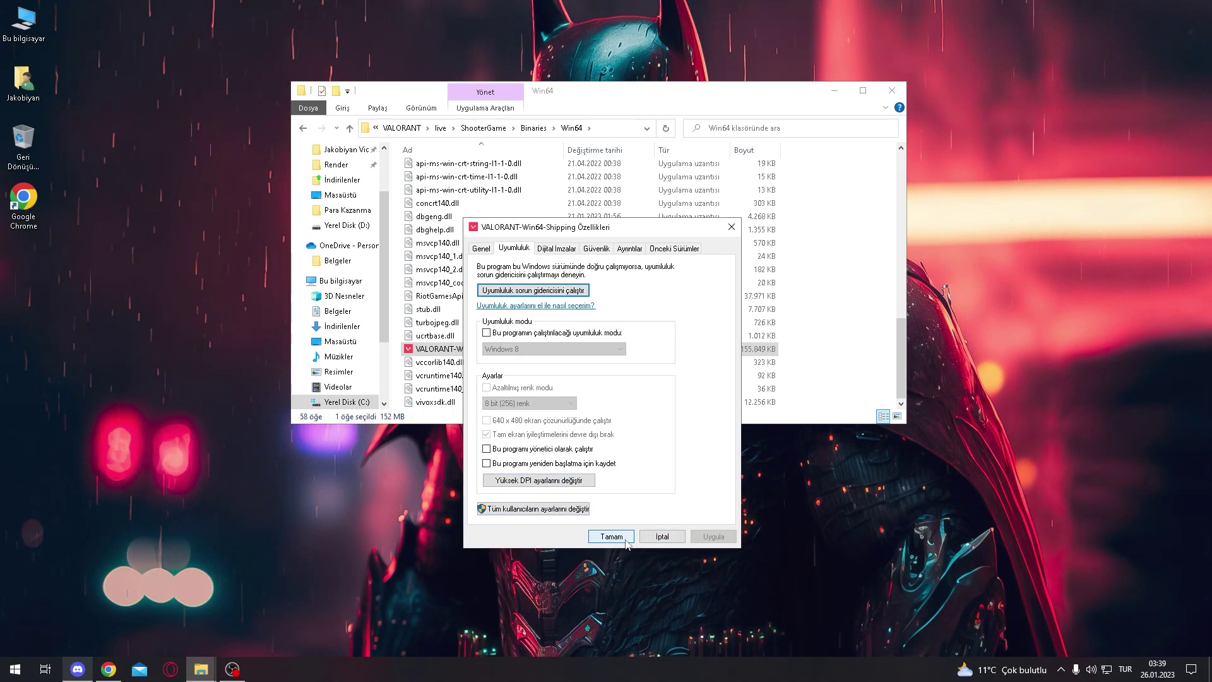
pyautogui.click(625, 540)
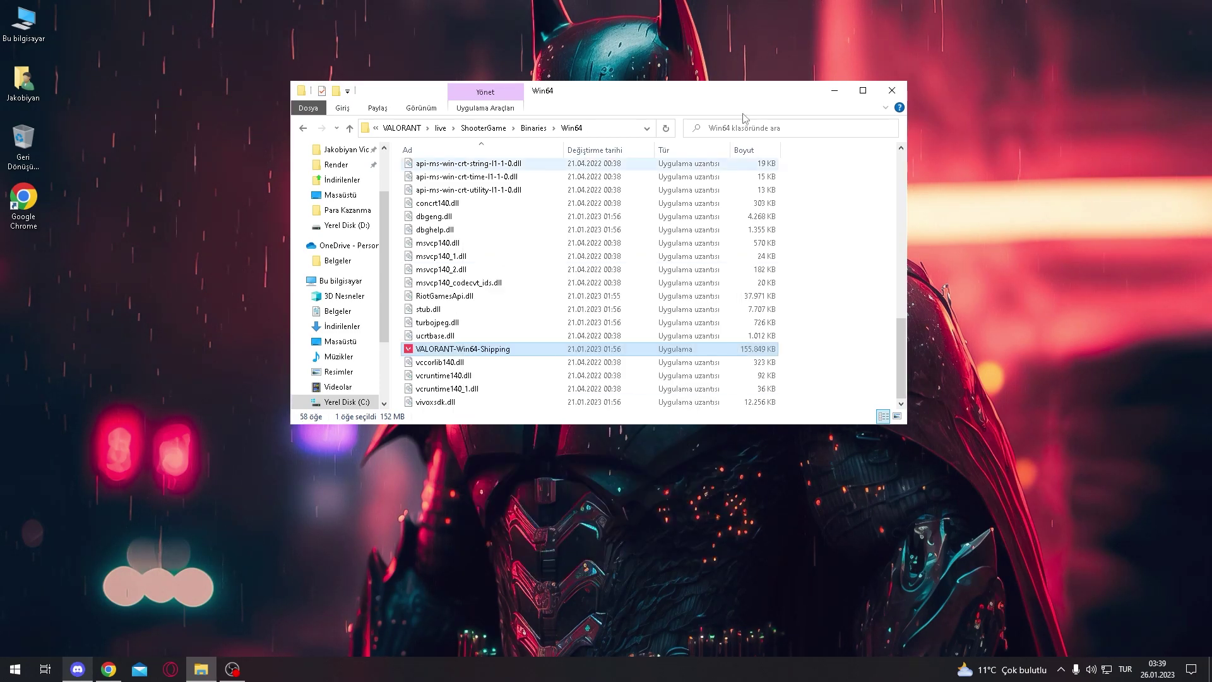
# Close the Win64 folder window, search Windows for VALORANT and launch the game.
pyautogui.click(890, 93)
pyautogui.press('super')
pyautogui.write('va')
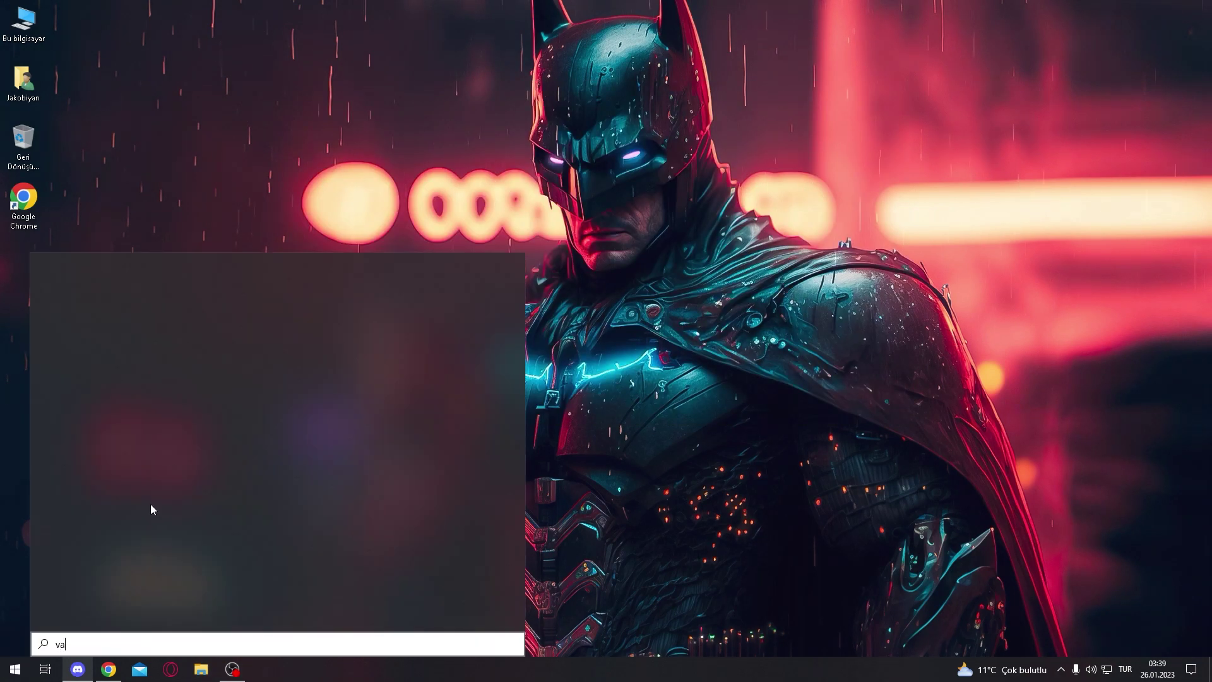
pyautogui.click(165, 328)
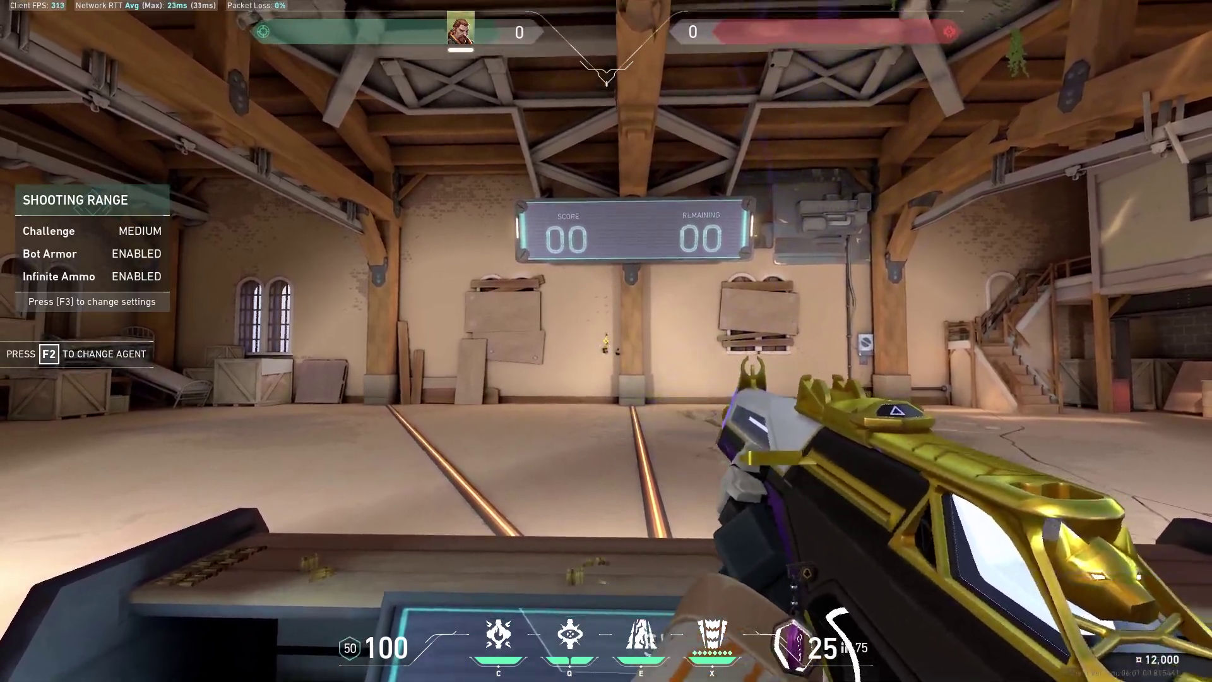
# Check the game's frame rate in the shooting range while switching between the knife and the Vandal.
pyautogui.click(606, 341)
pyautogui.click(606, 341)
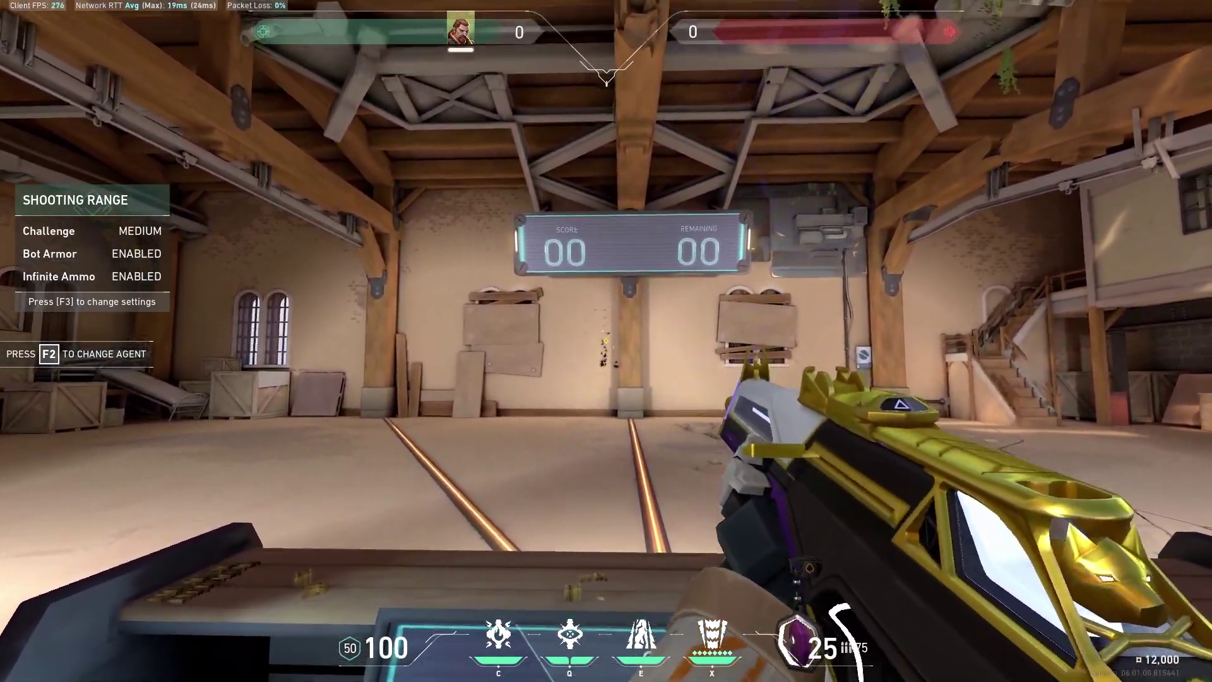
pyautogui.press('3')
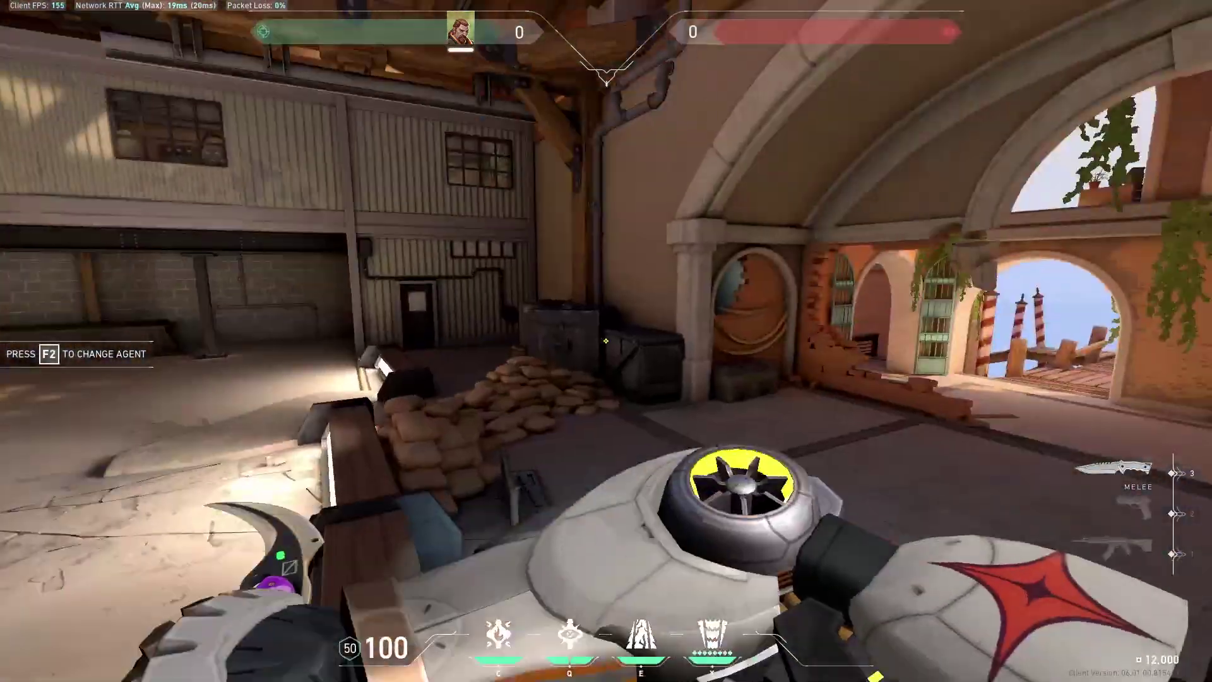
pyautogui.press('1')
pyautogui.press('3')
pyautogui.press('1')
pyautogui.press('s')
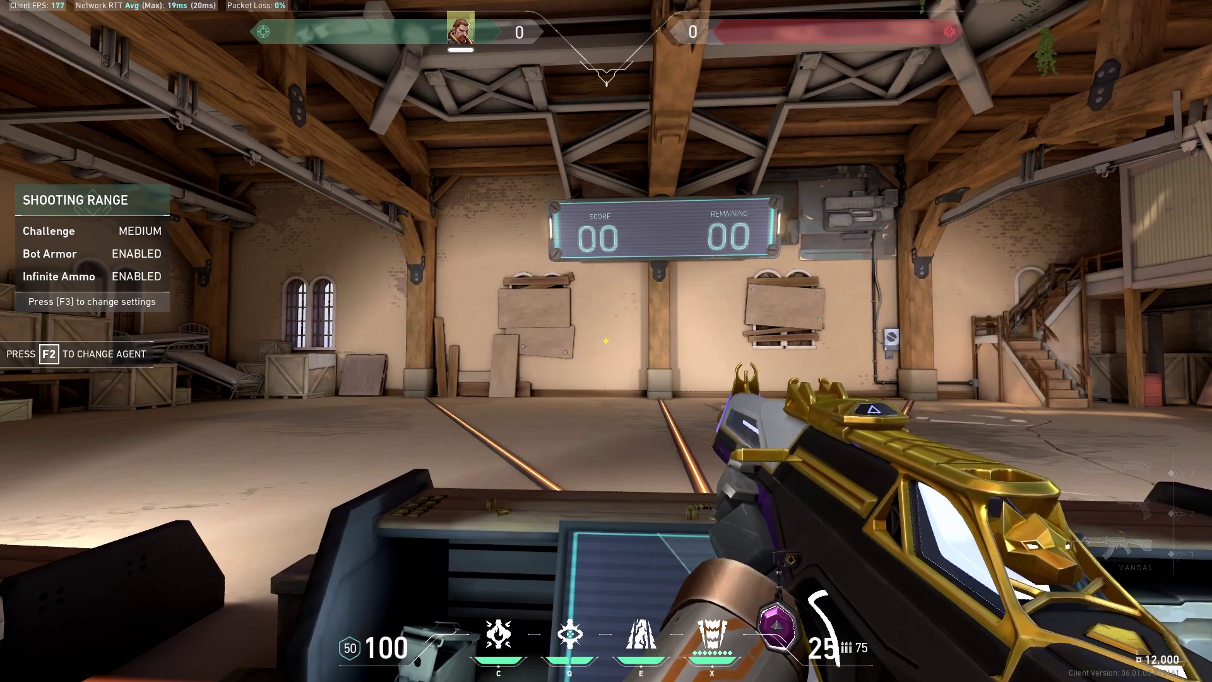
# Review VALORANT's general video settings, including NVIDIA Reflex Low Latency, and its Graphics Quality settings.
pyautogui.press('Escape')
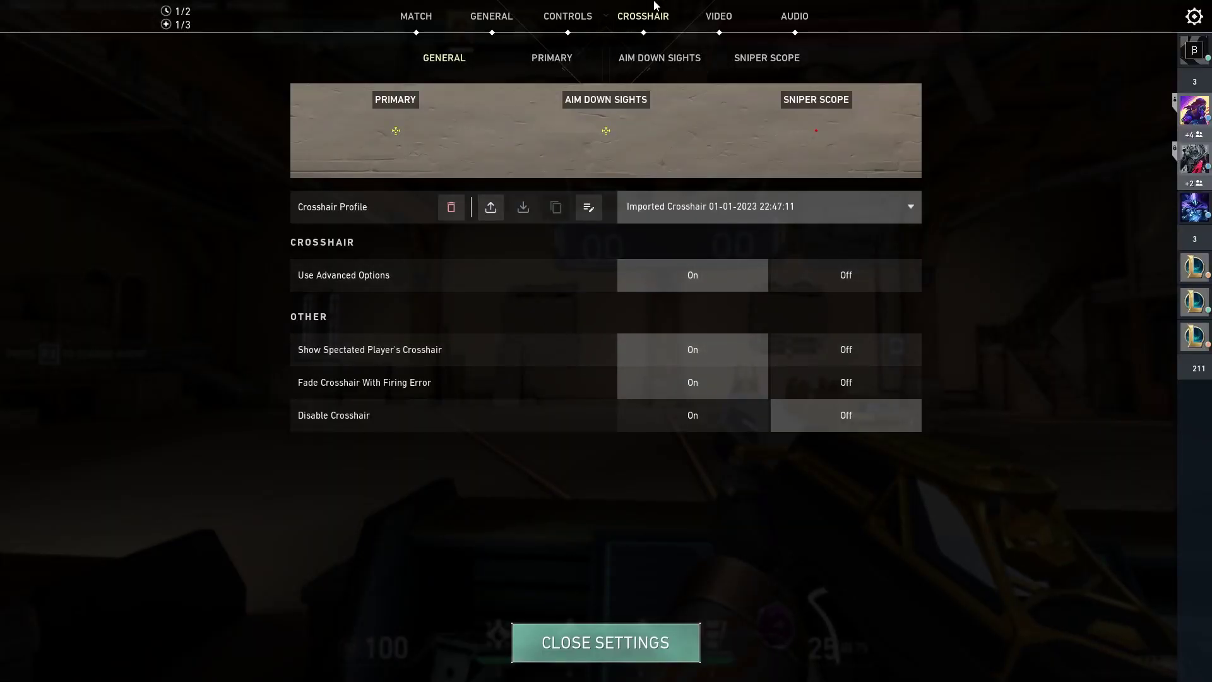
pyautogui.click(708, 22)
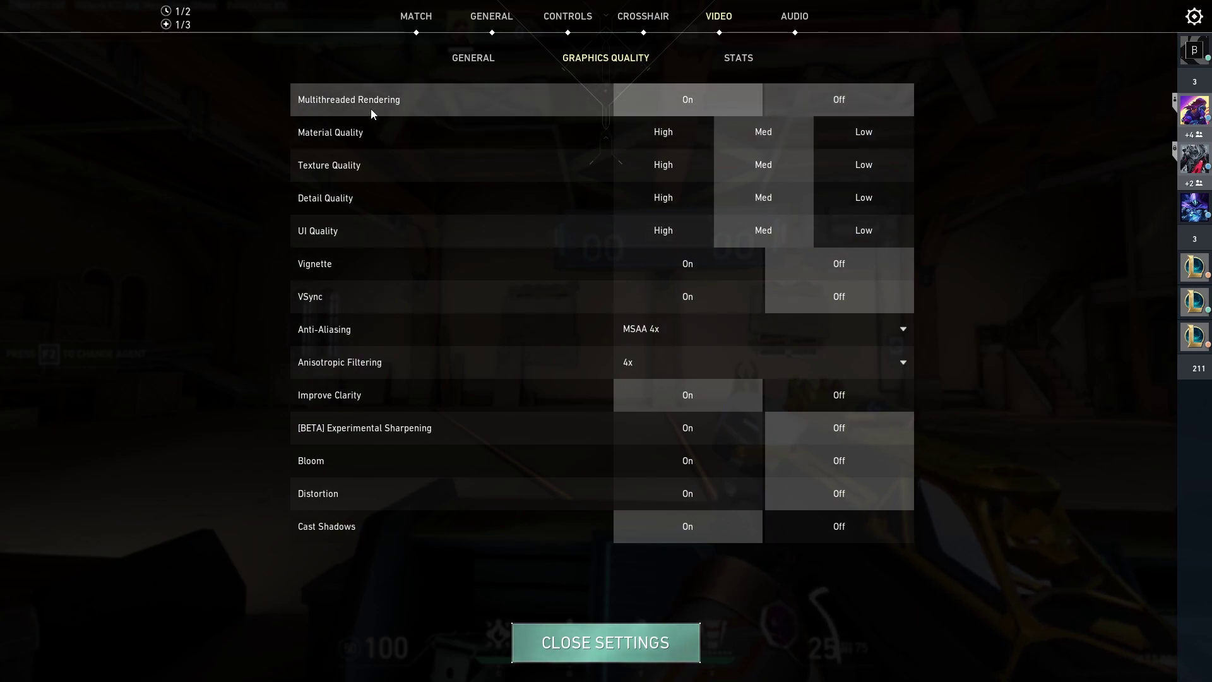
pyautogui.click(476, 66)
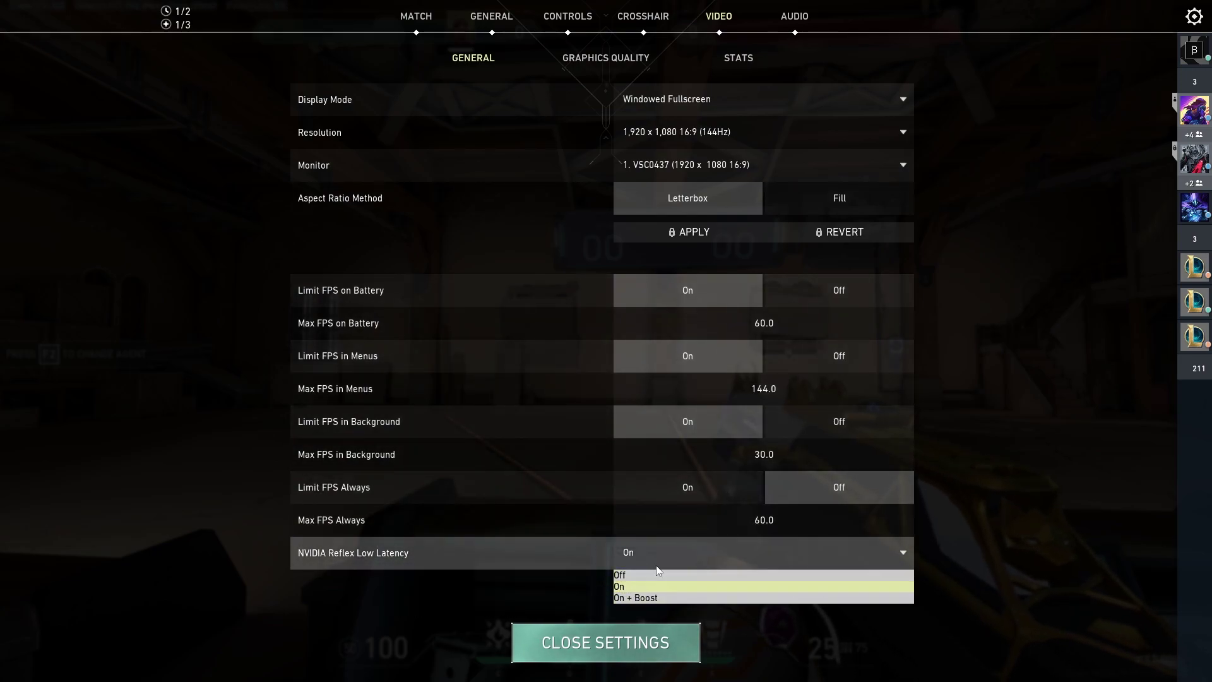
pyautogui.click(625, 60)
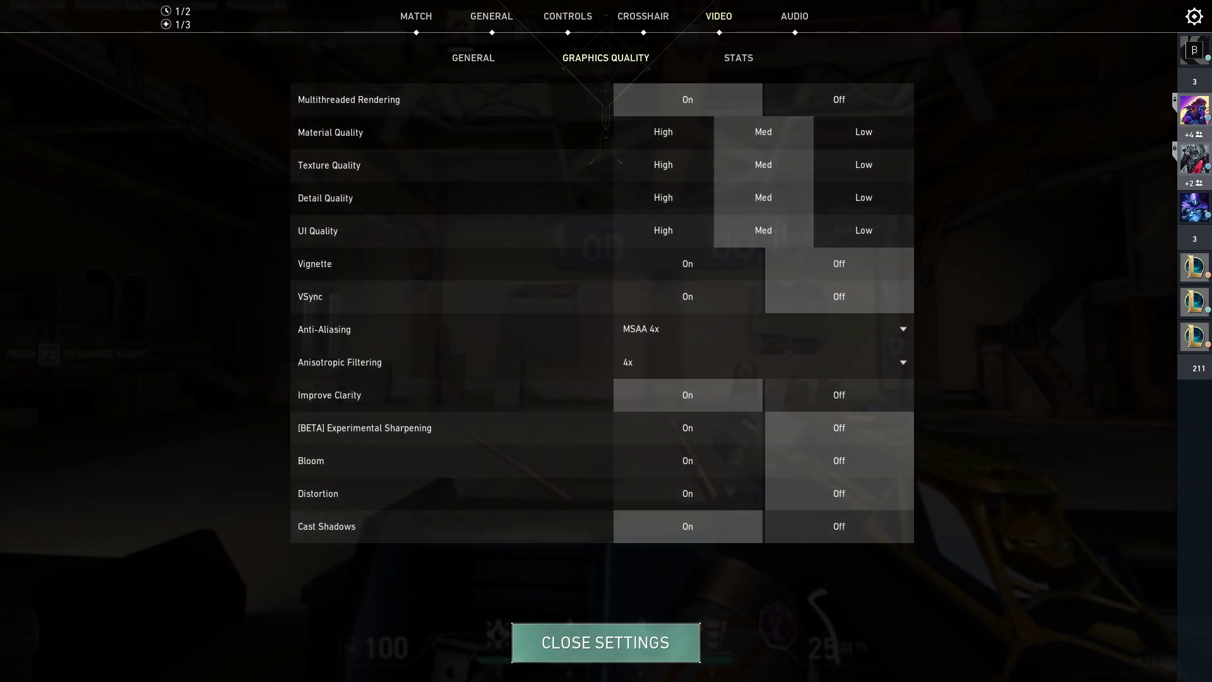
pyautogui.press('Escape')
# In the Graphics Quality settings, set Material and UI Quality to Low, Texture and Detail Quality to Med, Anti-Aliasing to MSAA 2x, and Improve Clarity to Off.
pyautogui.press('1')
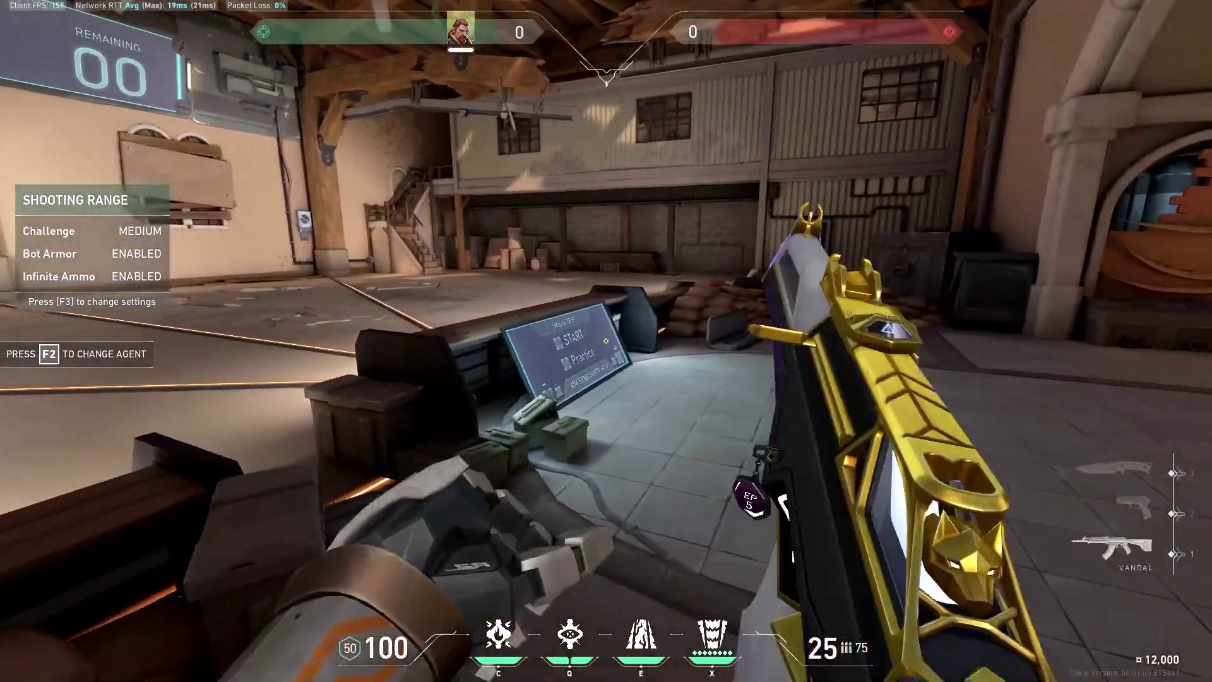
pyautogui.press('Escape')
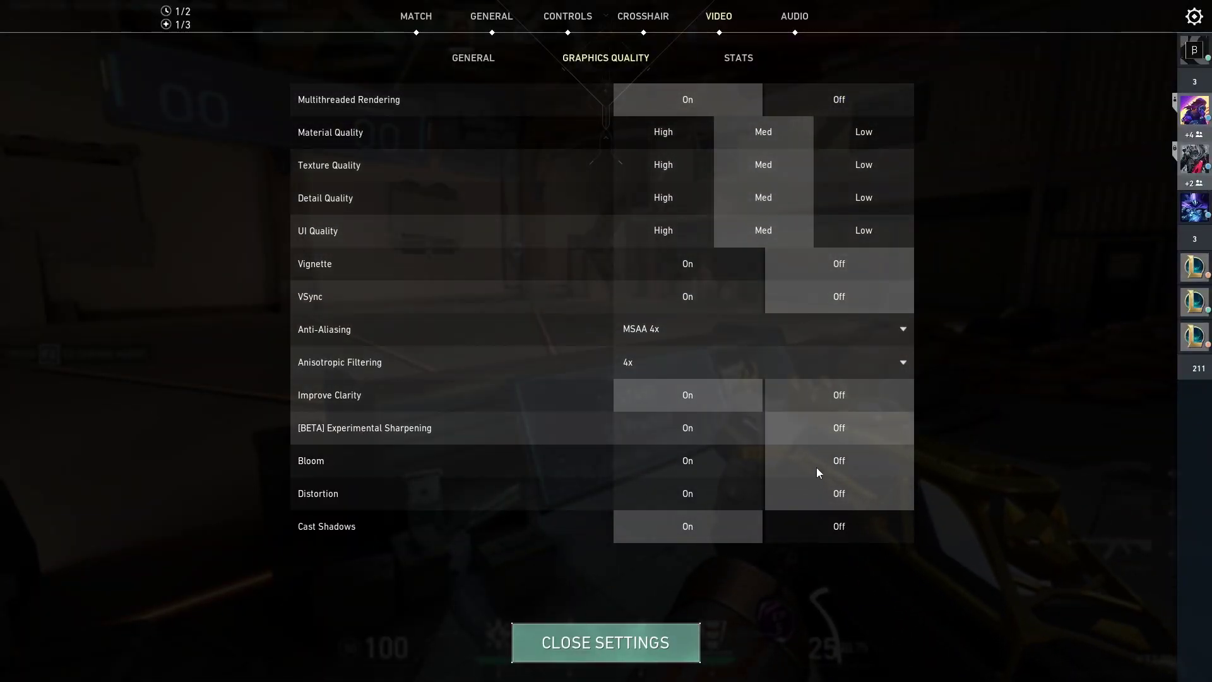
pyautogui.press('Escape')
pyautogui.press('1')
pyautogui.press('Escape')
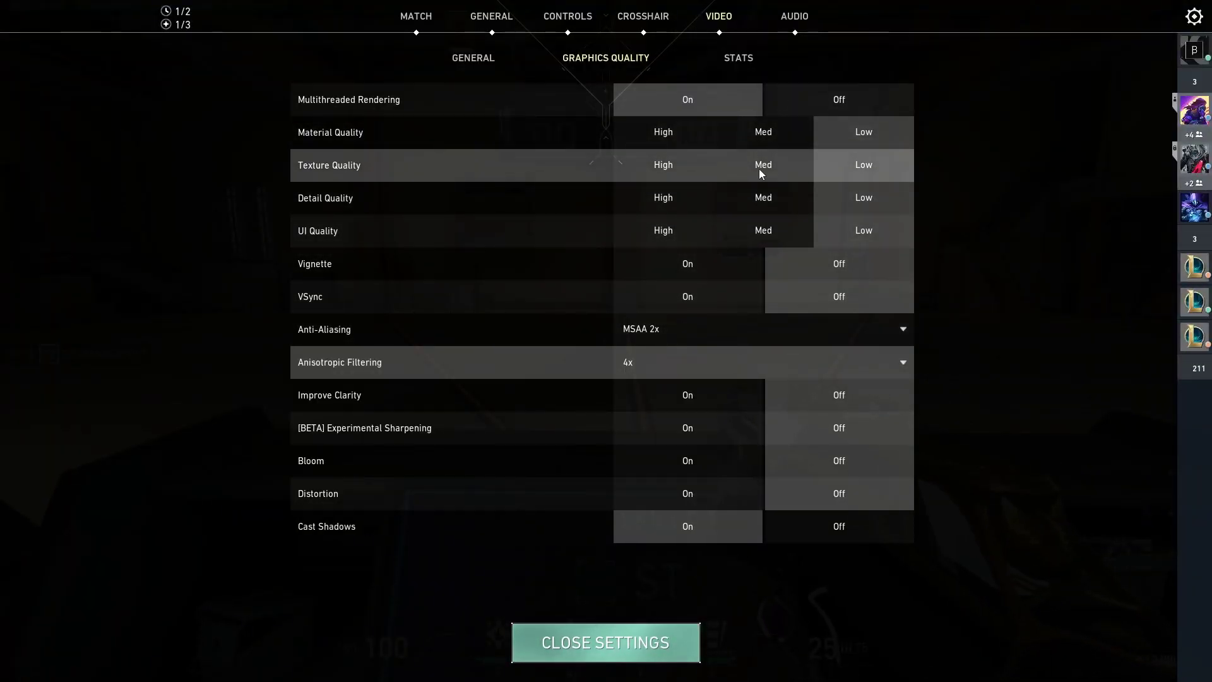
pyautogui.press('Escape')
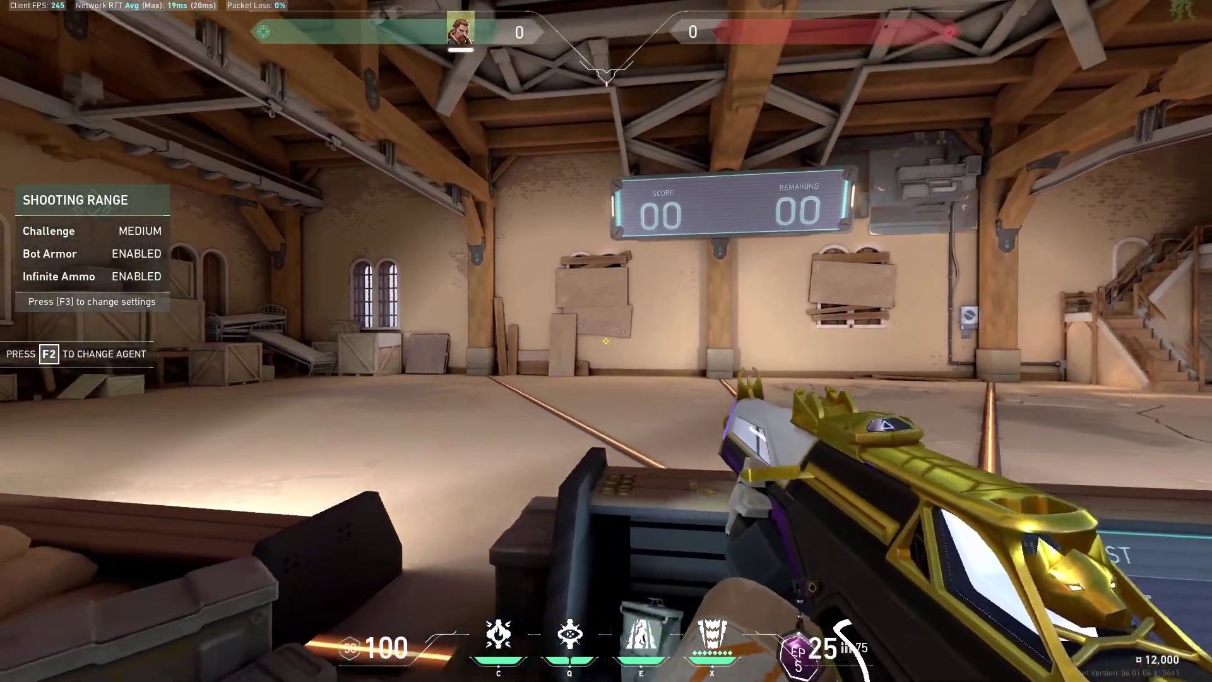
# Test the changed graphics settings in the shooting range while swapping weapons, and review the Graphics Quality options again.
pyautogui.press('3')
pyautogui.press('e')
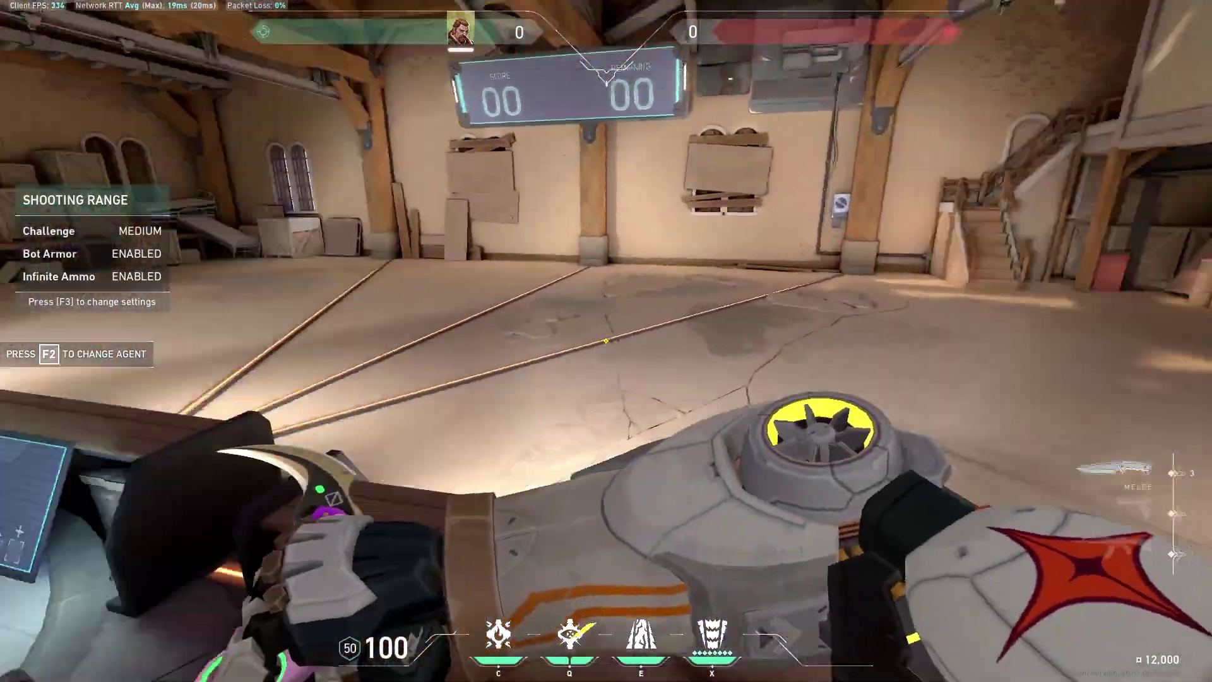
pyautogui.press('1')
pyautogui.press('3')
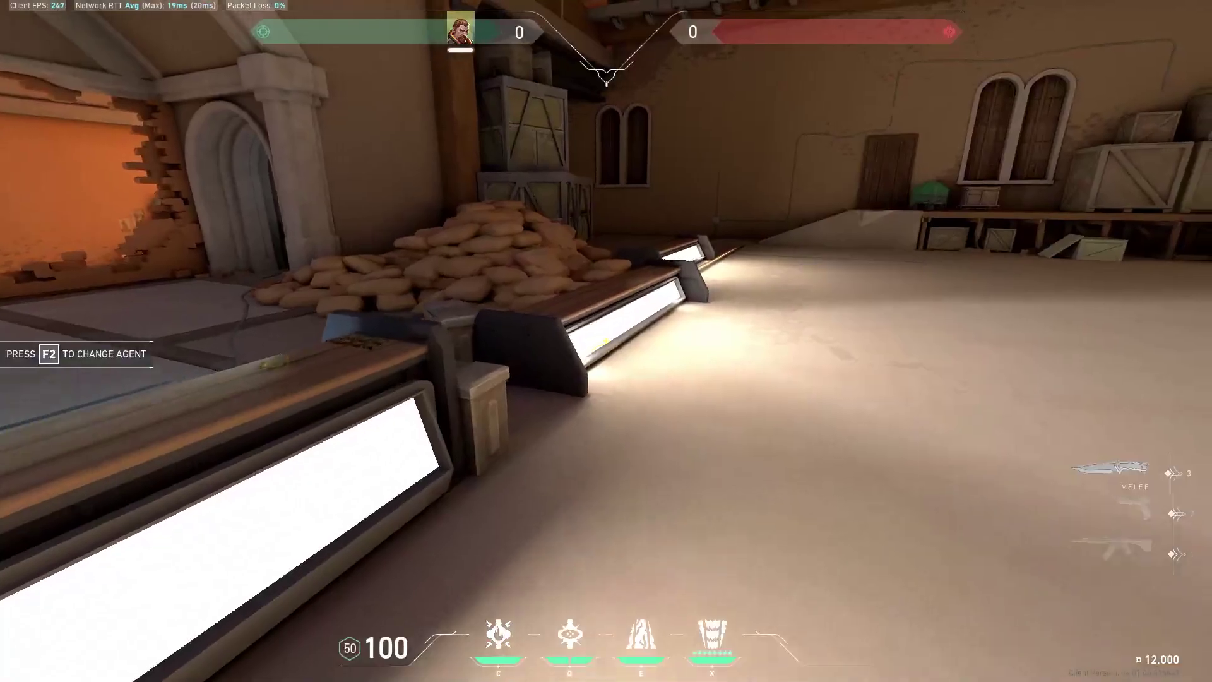
pyautogui.press('1')
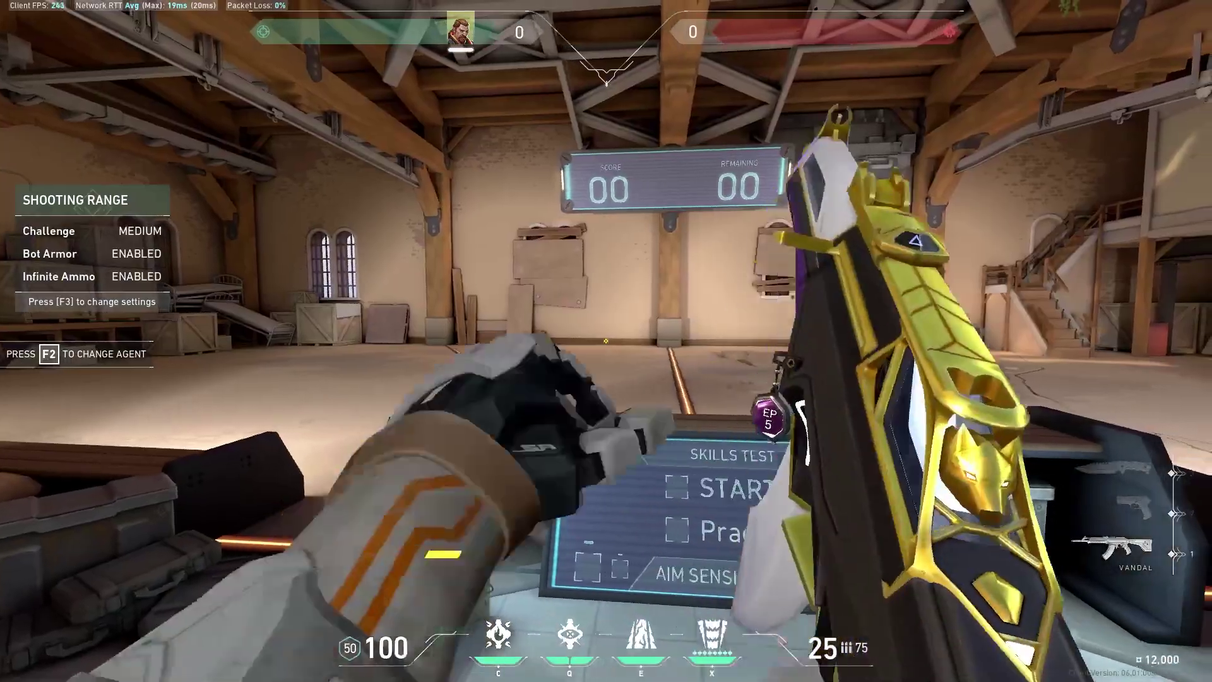
pyautogui.press('Escape')
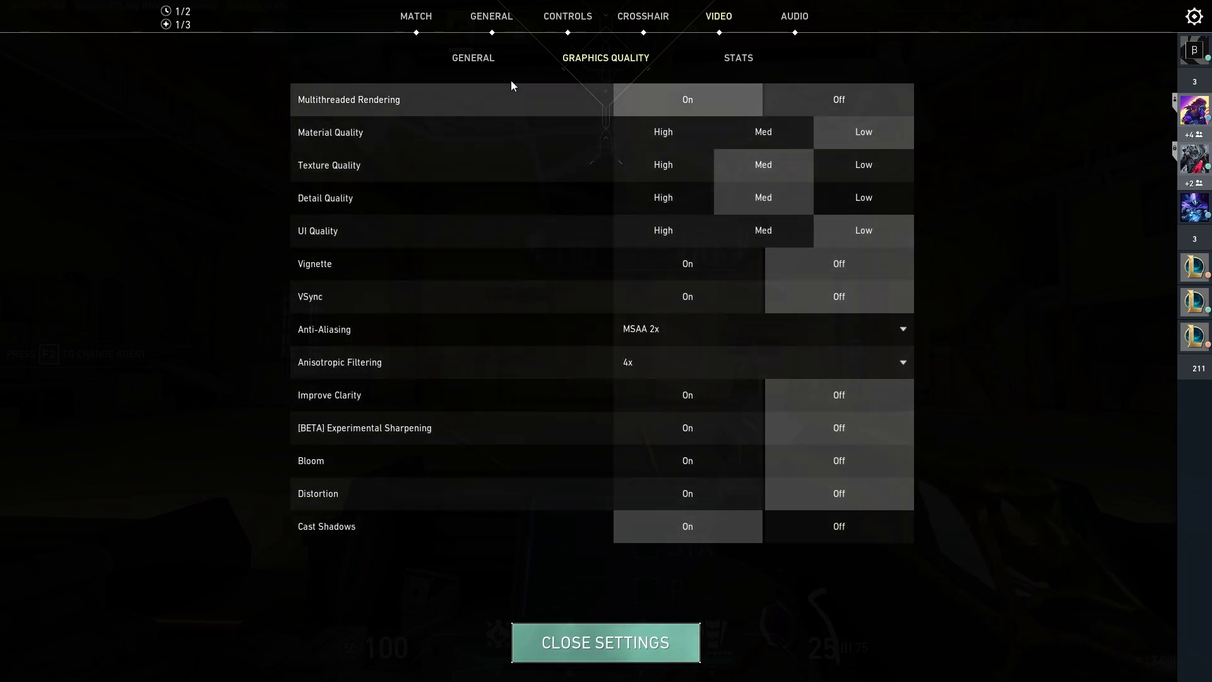
pyautogui.press('Escape')
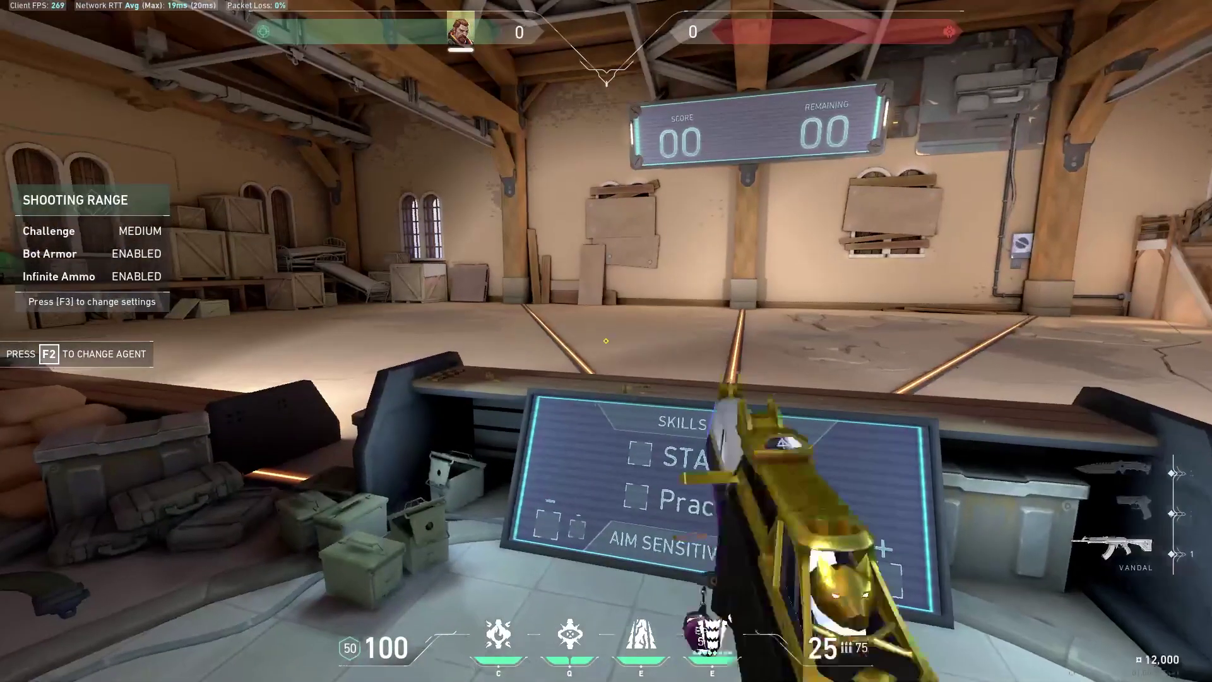